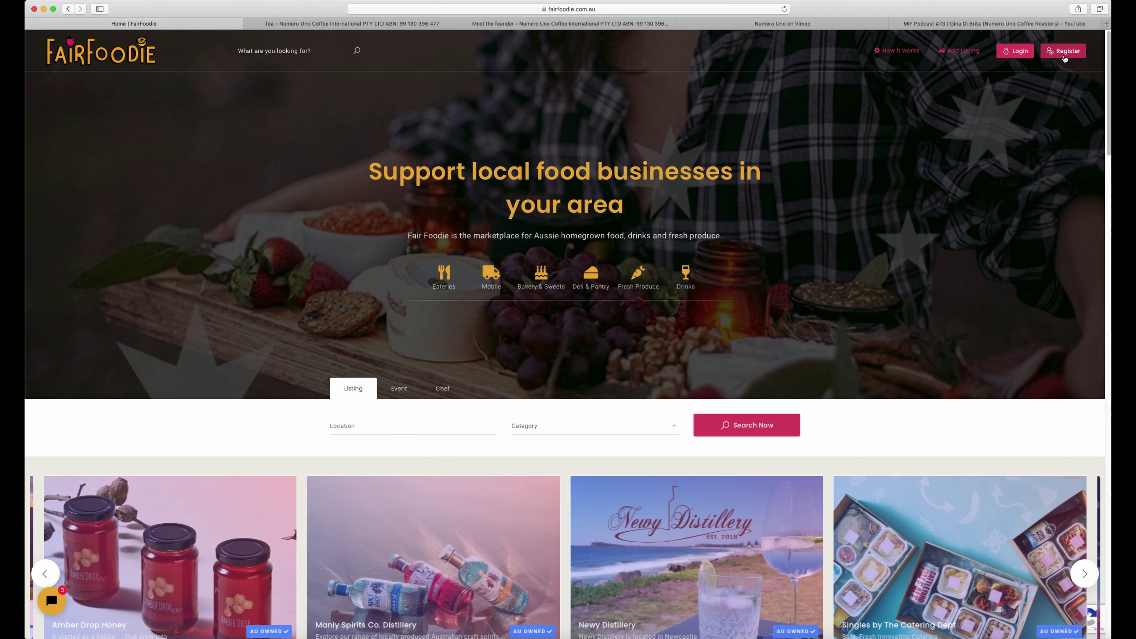
Open the registration form and look over its account fields and its privacy and terms agreements
left_click(1063, 52)
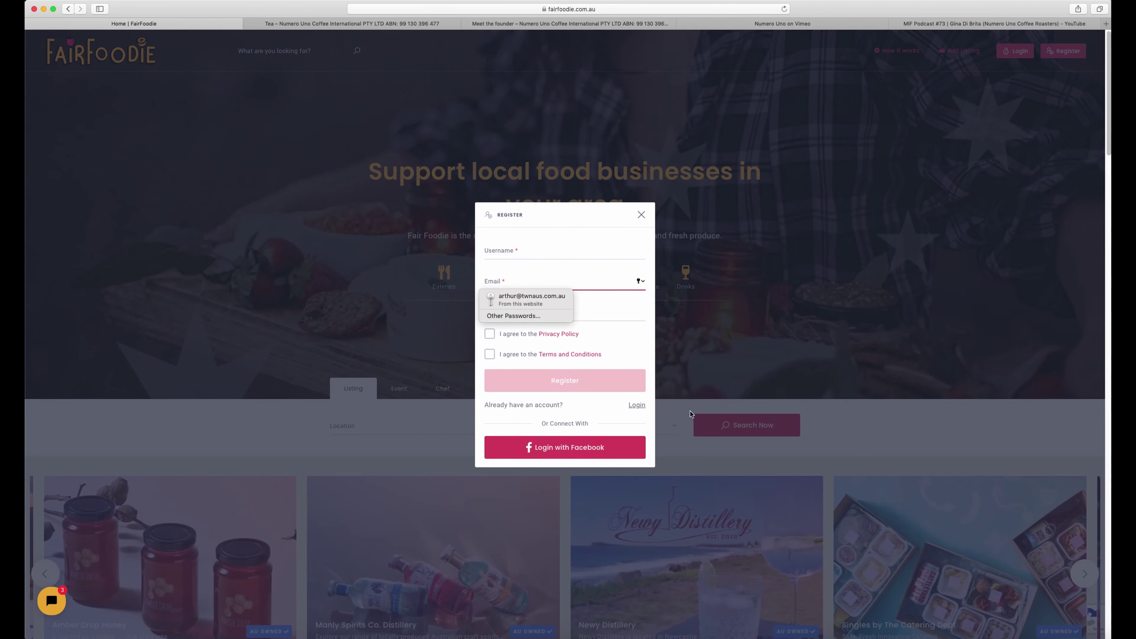
left_click(602, 307)
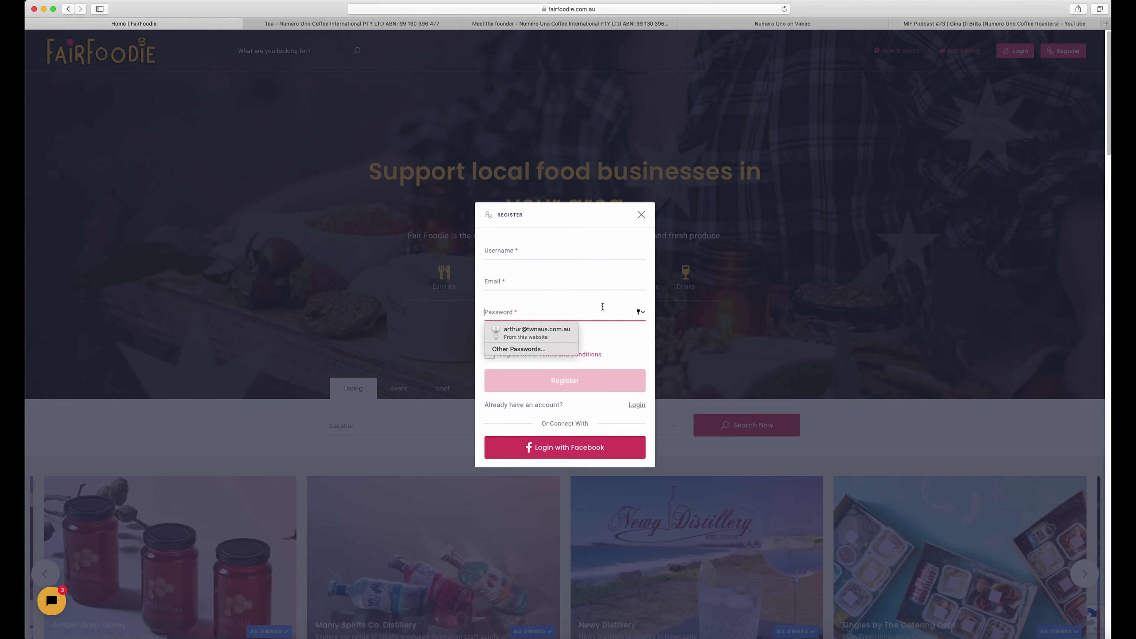
left_click(619, 341)
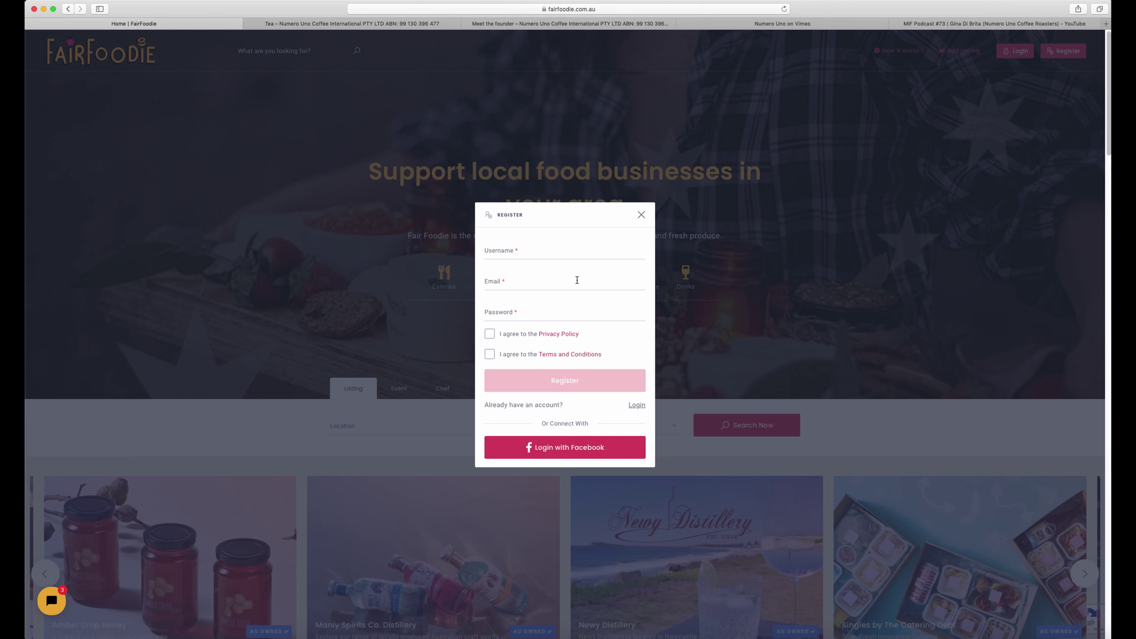
left_click(489, 333)
left_click(489, 354)
left_click(490, 358)
left_click(489, 336)
Log in to the existing account with the business's email address and the account password
left_click(636, 405)
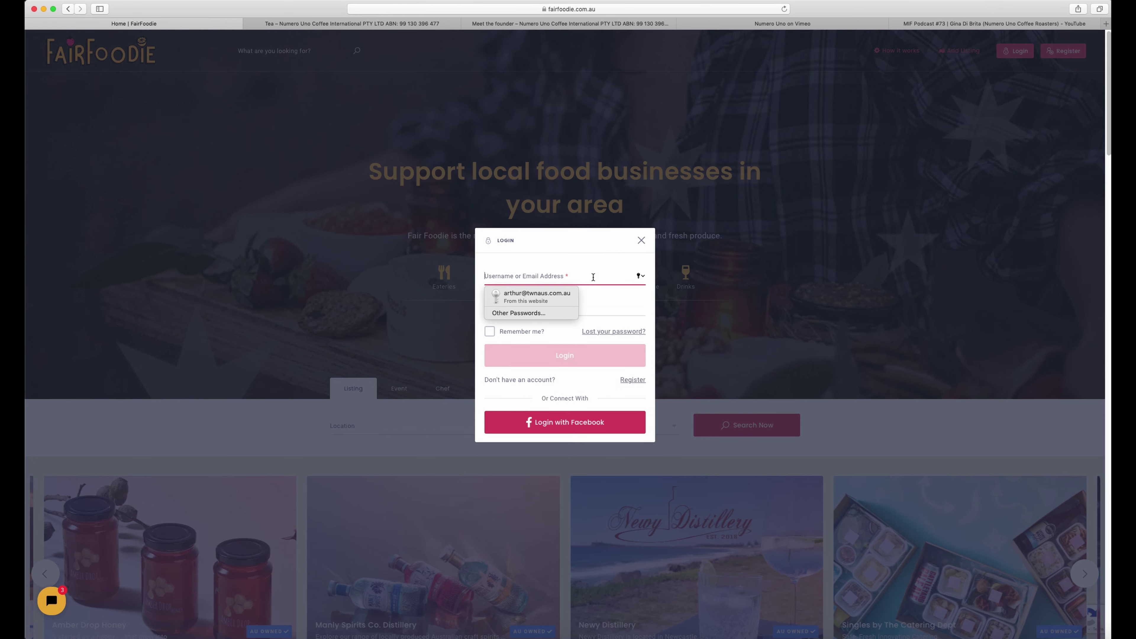
key("super+v")
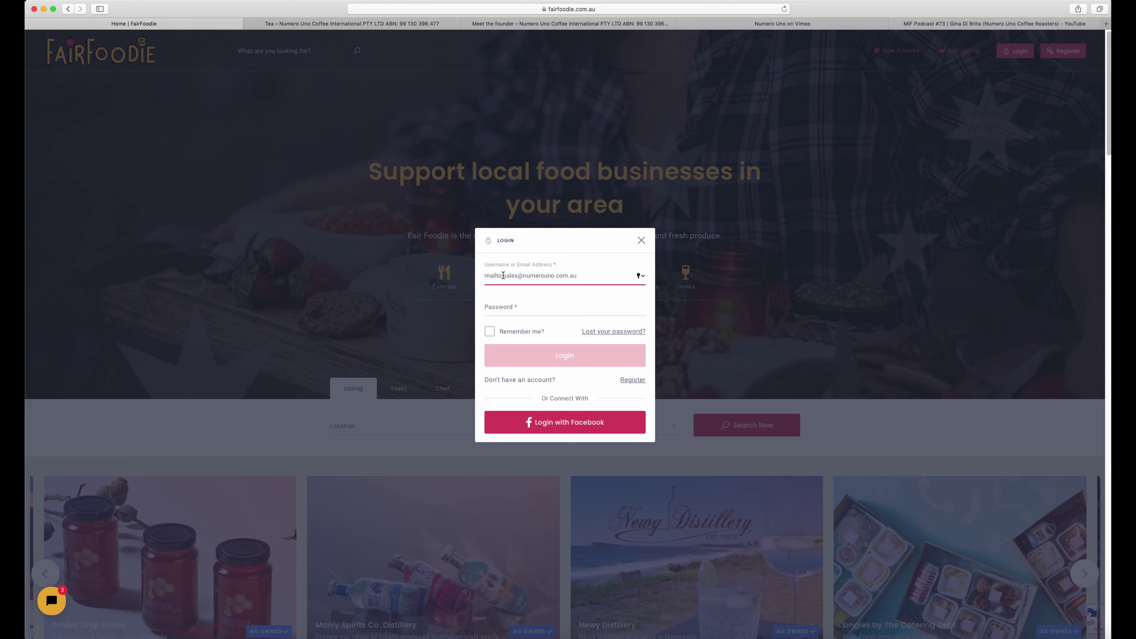
left_click_drag(504, 276, 474, 276)
key("BackSpace")
left_click(530, 312)
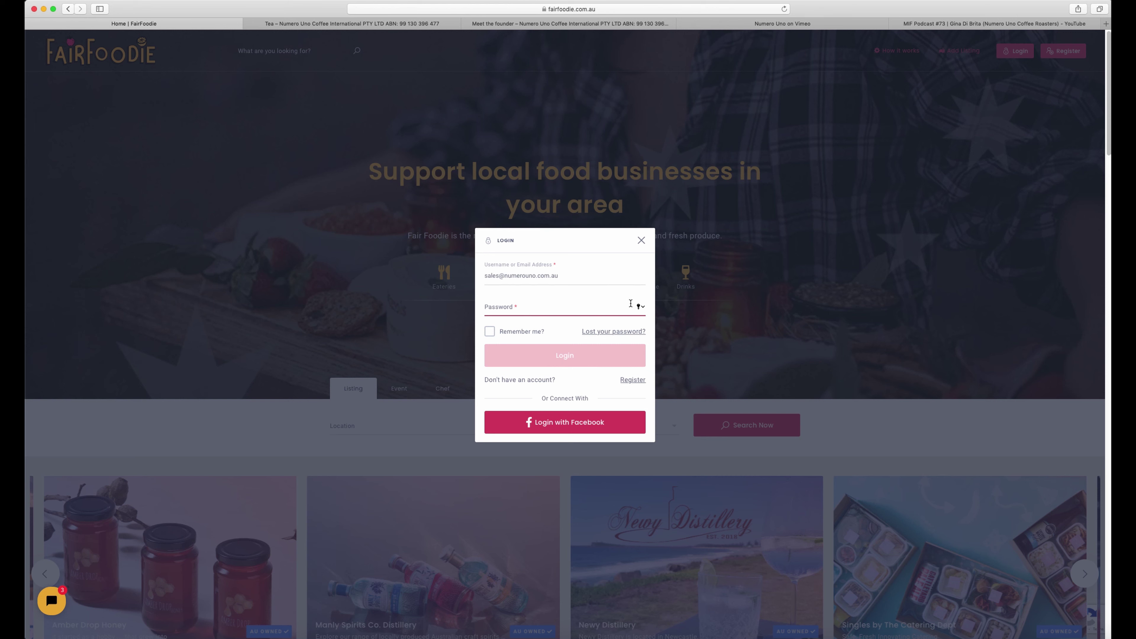
type("•••••")
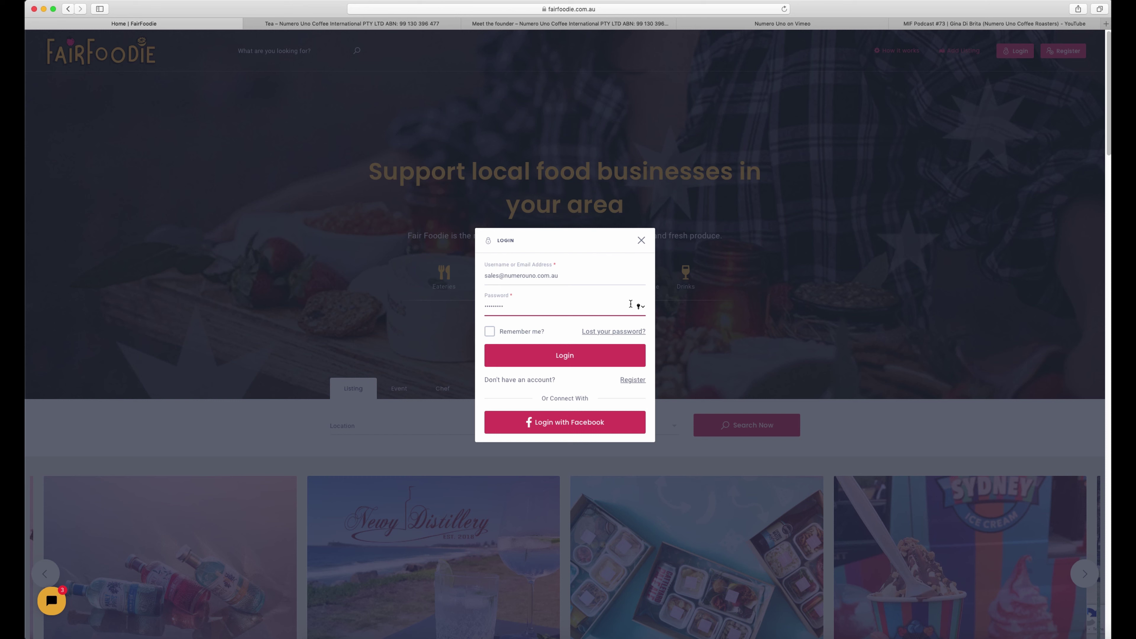
left_click(593, 360)
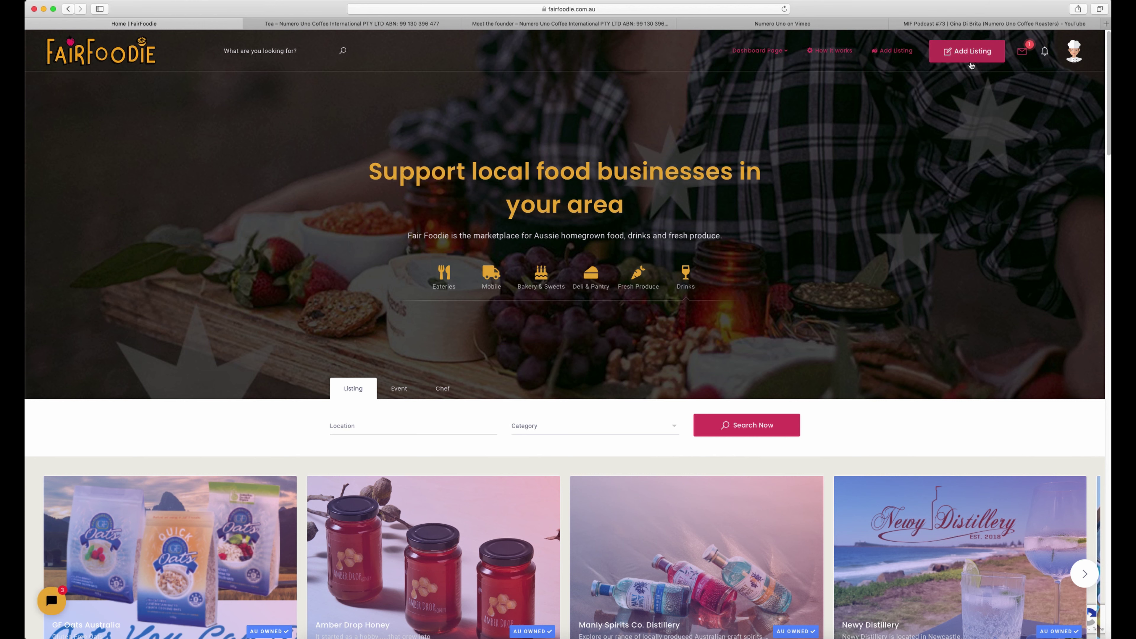
Start a new business listing on the Free Package
left_click(963, 53)
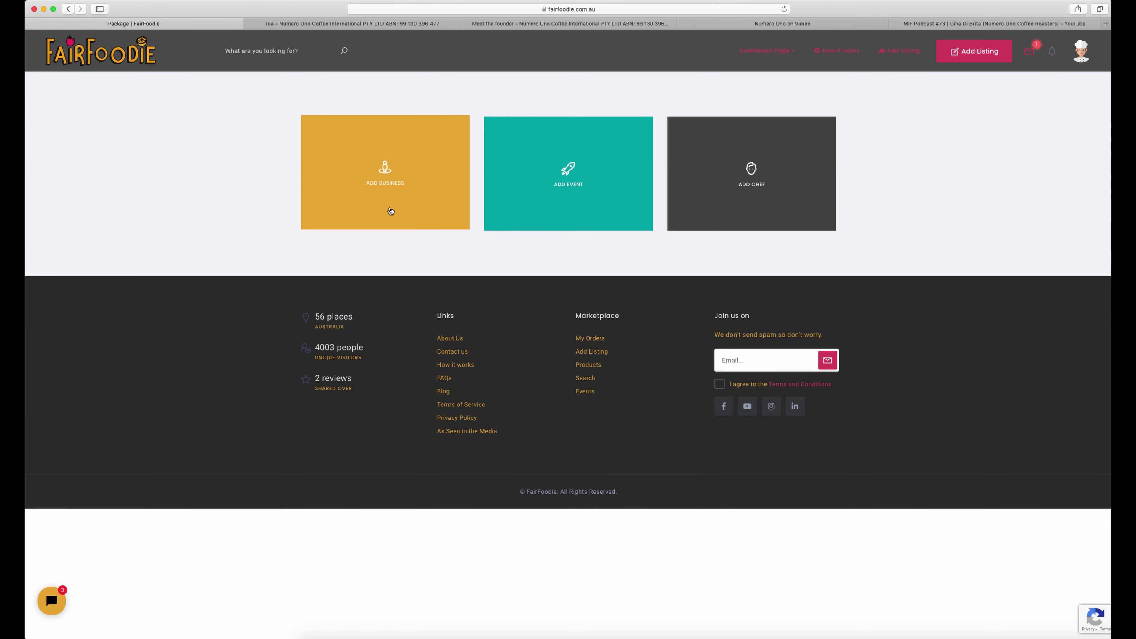
left_click(380, 211)
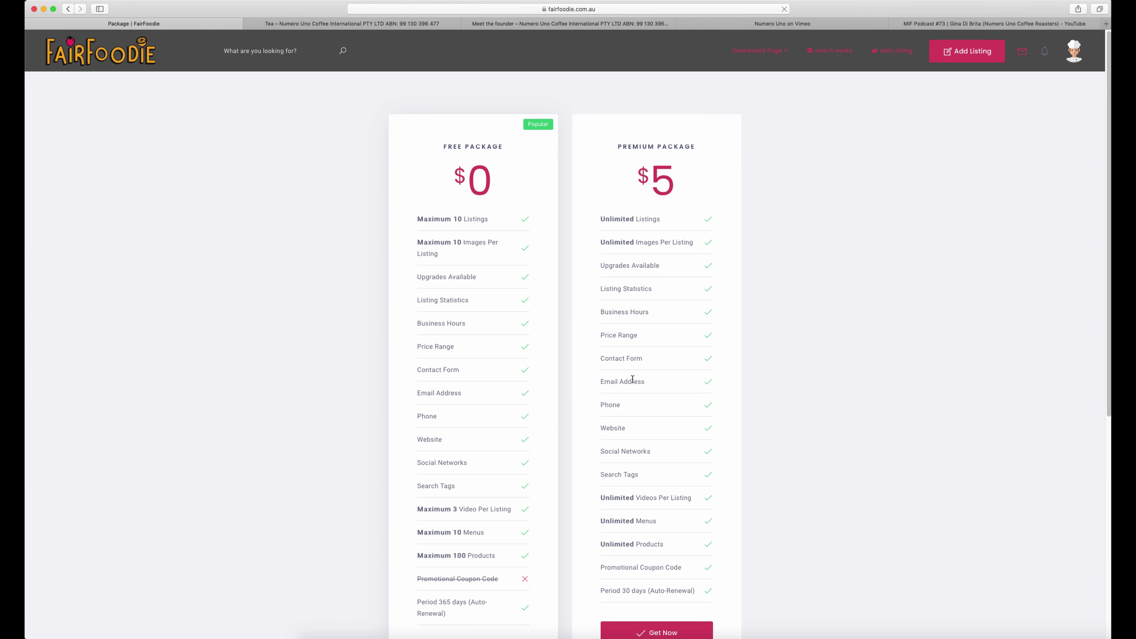
scroll(611, 393, "down", 2)
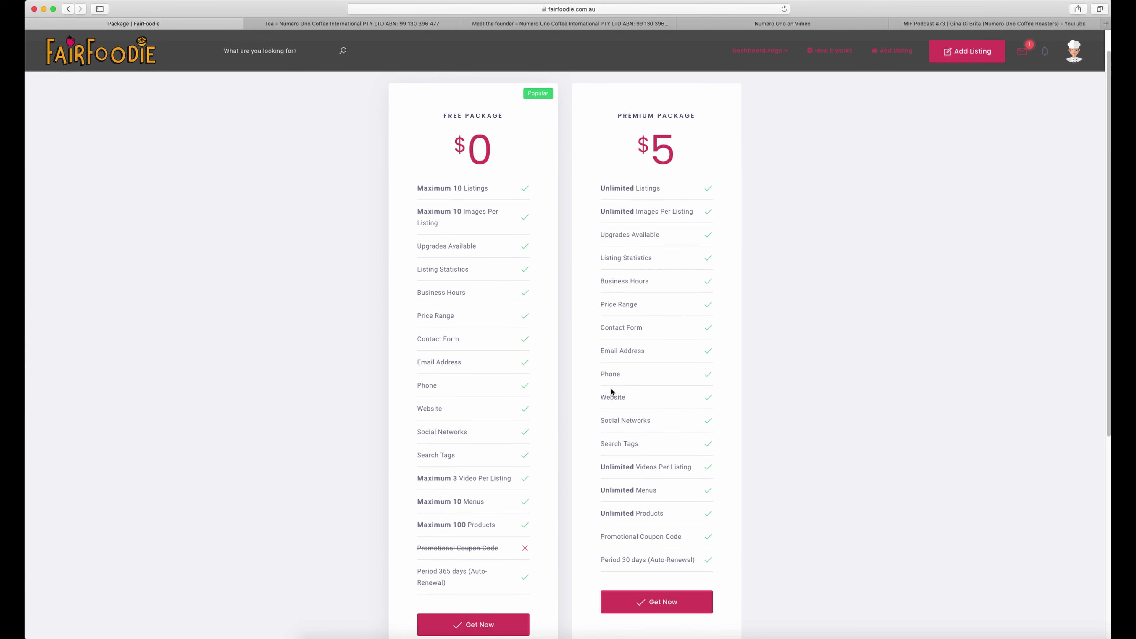
scroll(612, 392, "down", 1)
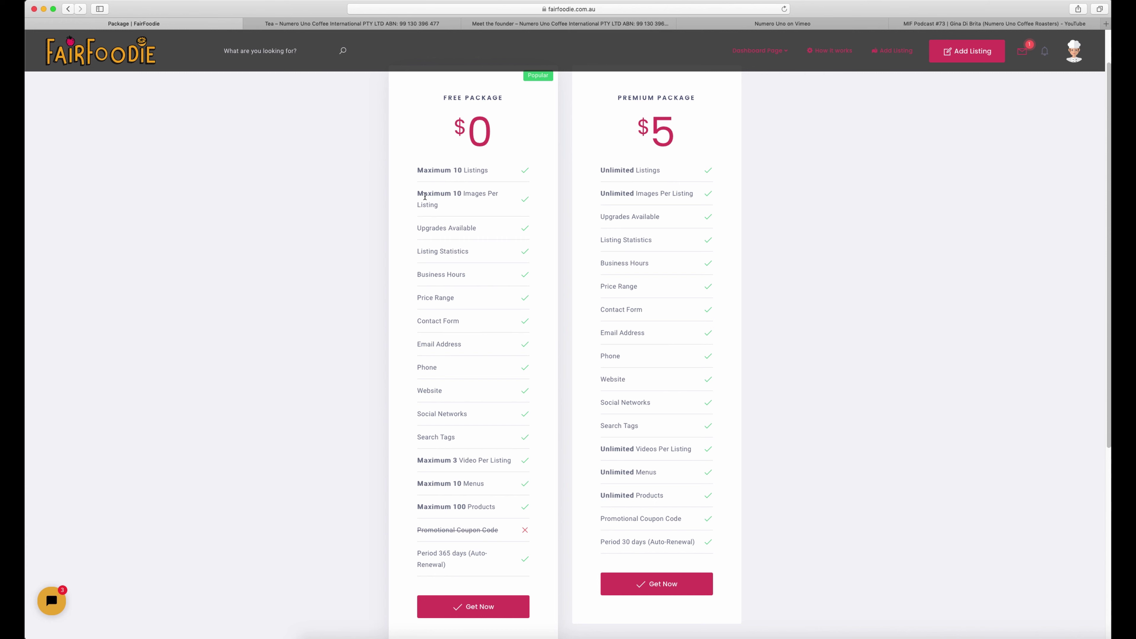
left_click(489, 611)
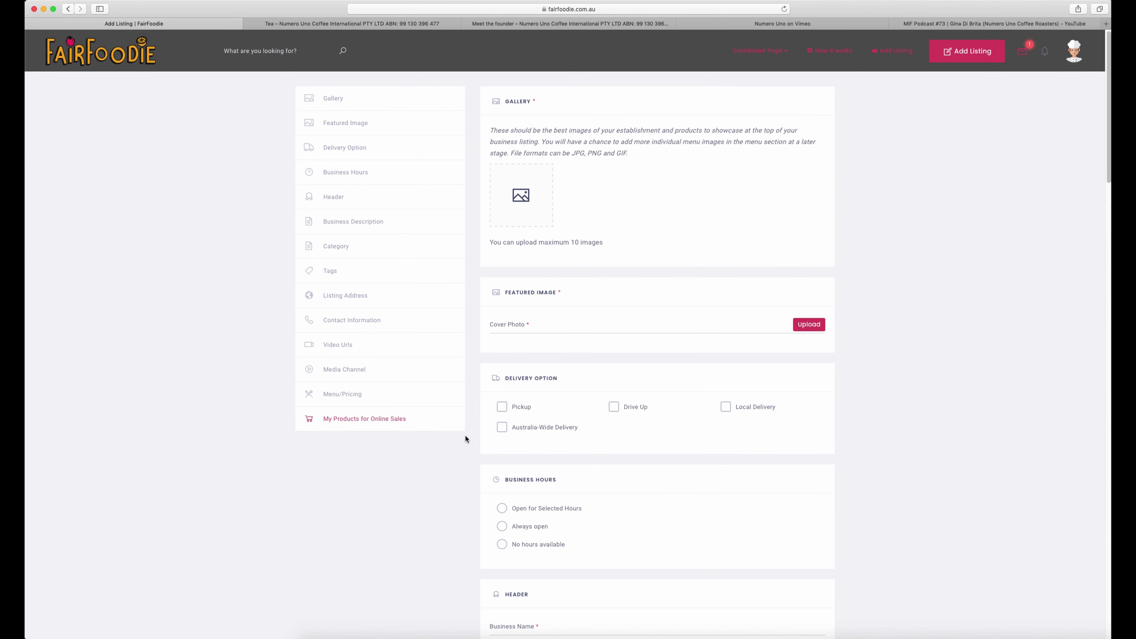
Look through the sections of the Add Listing form, from Gallery through Header and Category to Contact Information
scroll(468, 480, "down", 5)
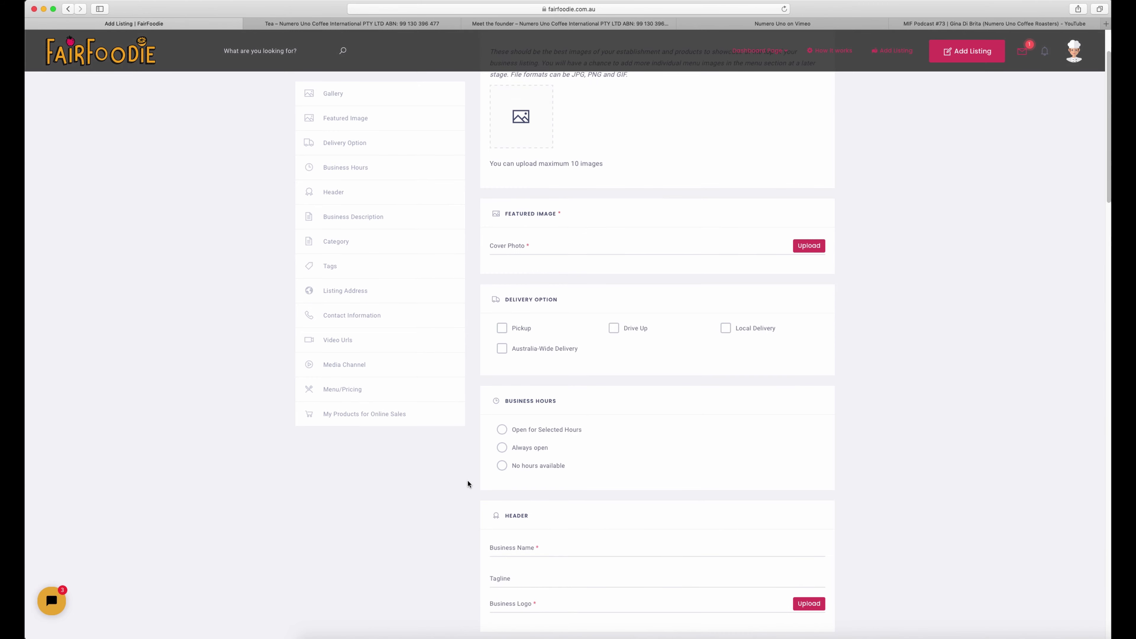
scroll(467, 481, "down", 12)
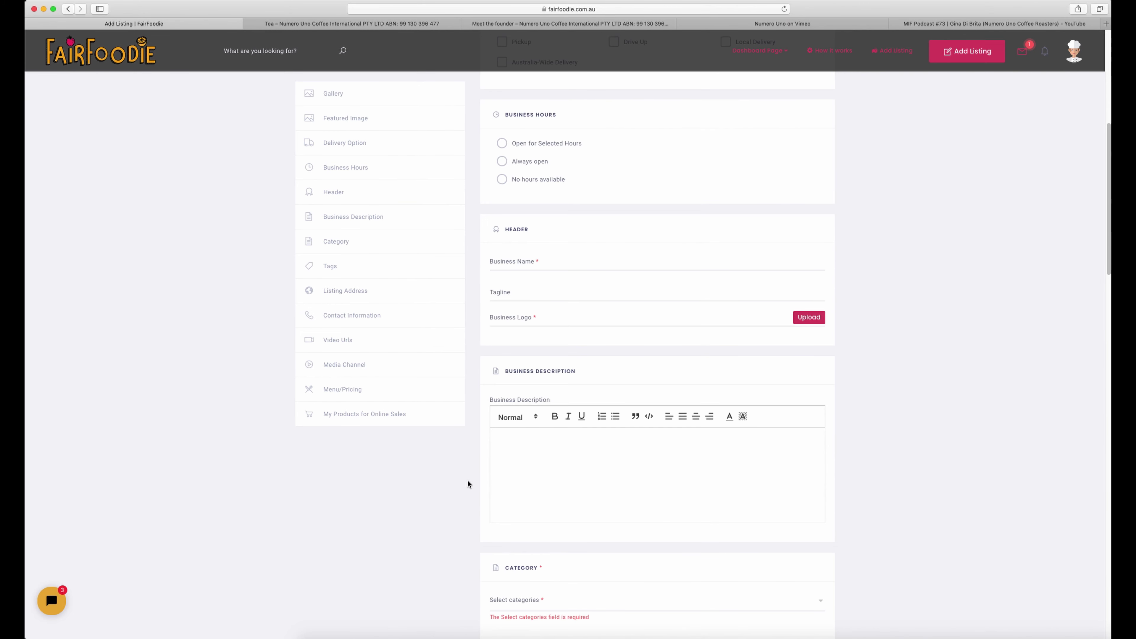
scroll(468, 480, "down", 15)
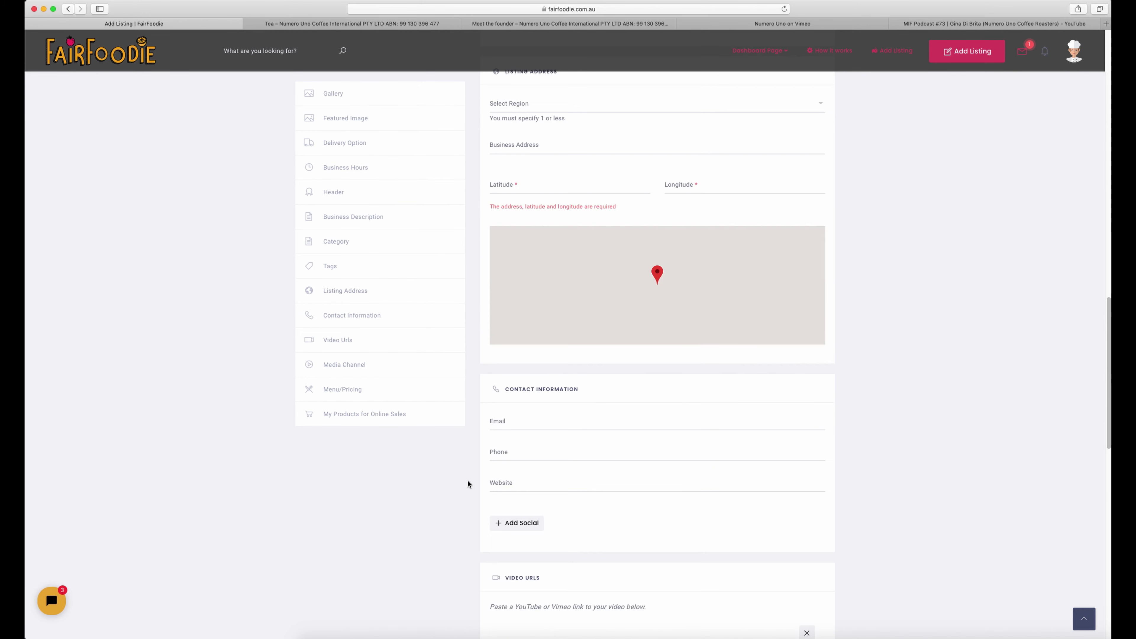
scroll(468, 480, "up", 20)
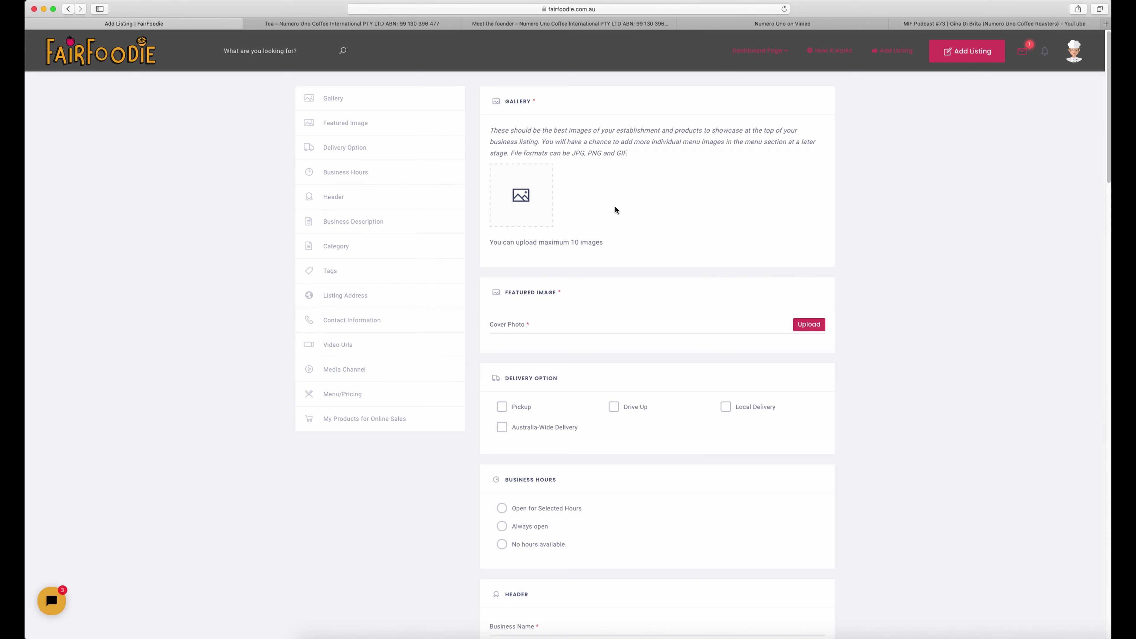
Upload the ten numbered photos from 69477699 to 95378046 in the Numero Uno folder, excluding Cover.jpg, and add them to the listing's gallery
left_click(518, 200)
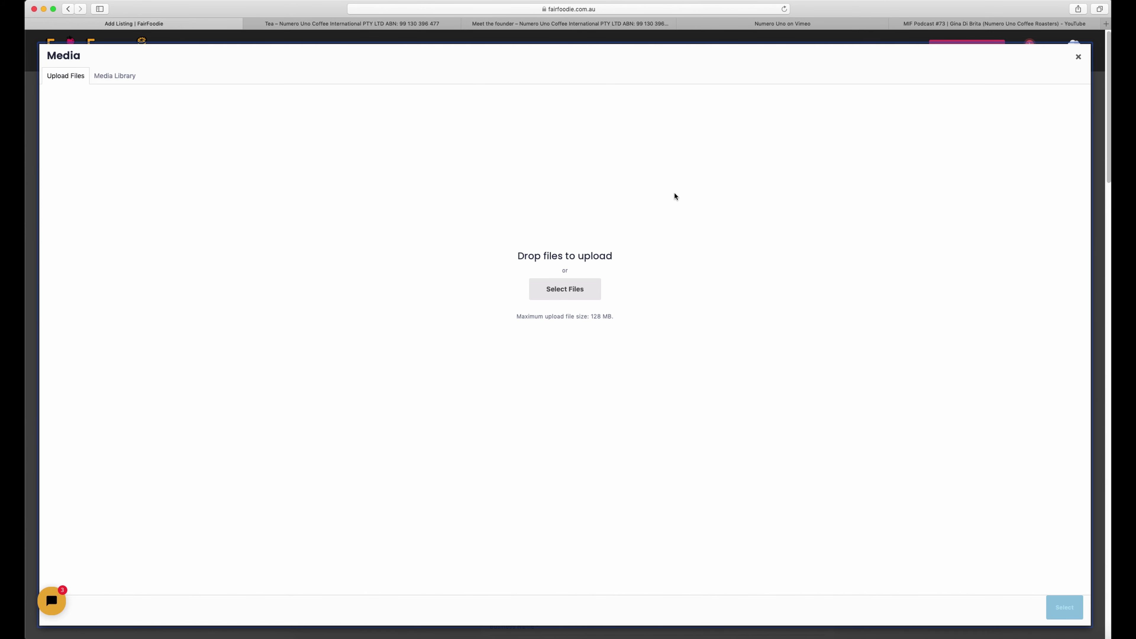
left_click(557, 288)
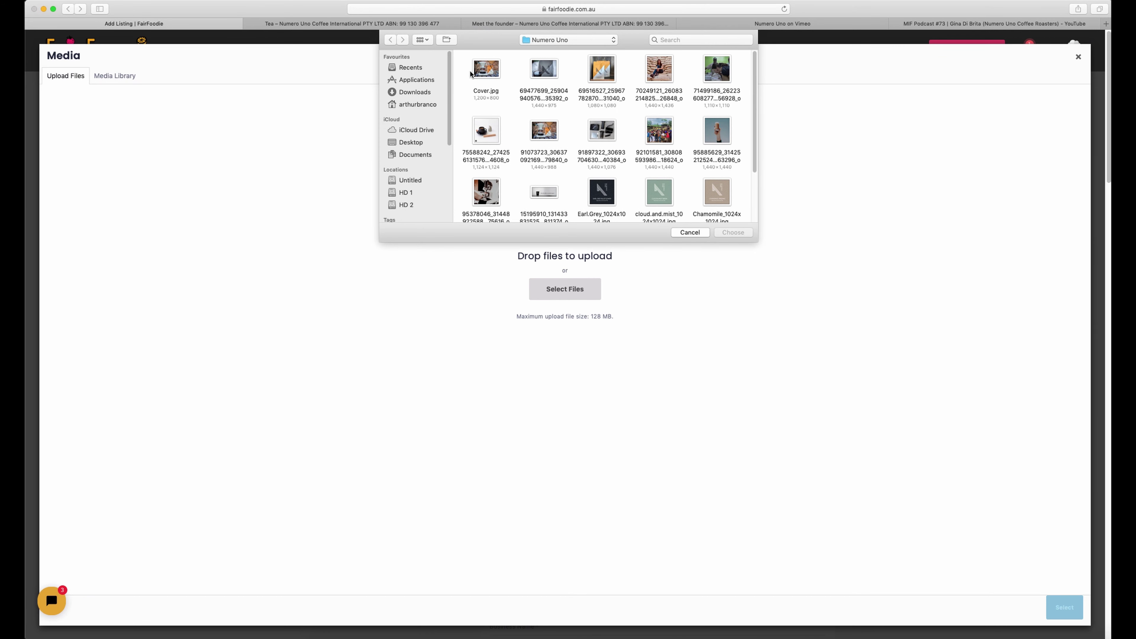
left_click(543, 72)
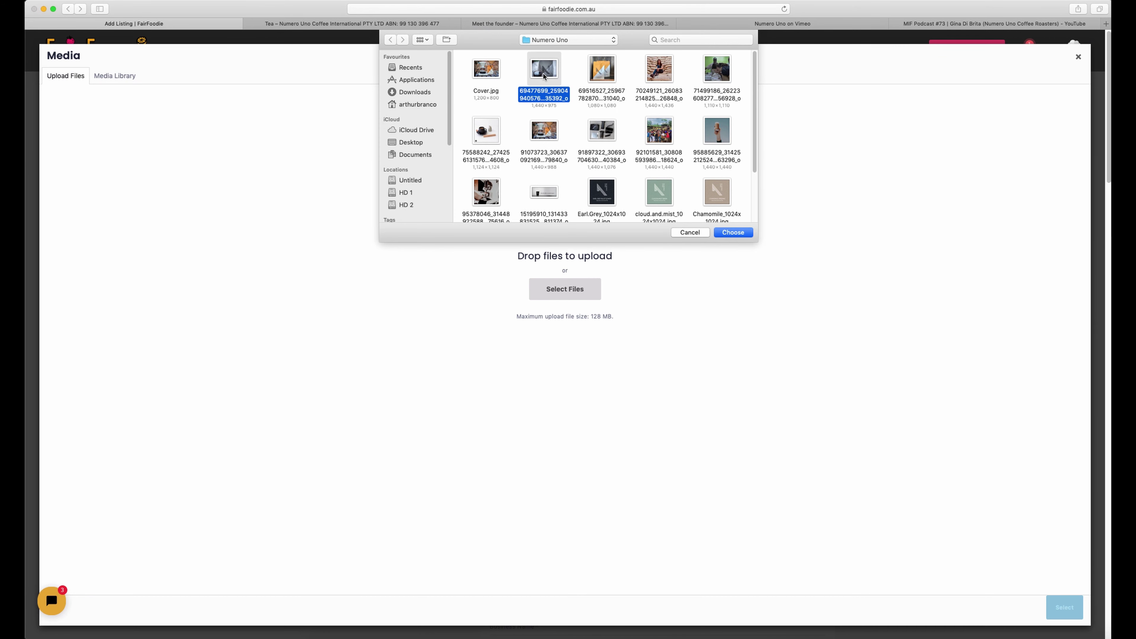
left_click(610, 74, "super")
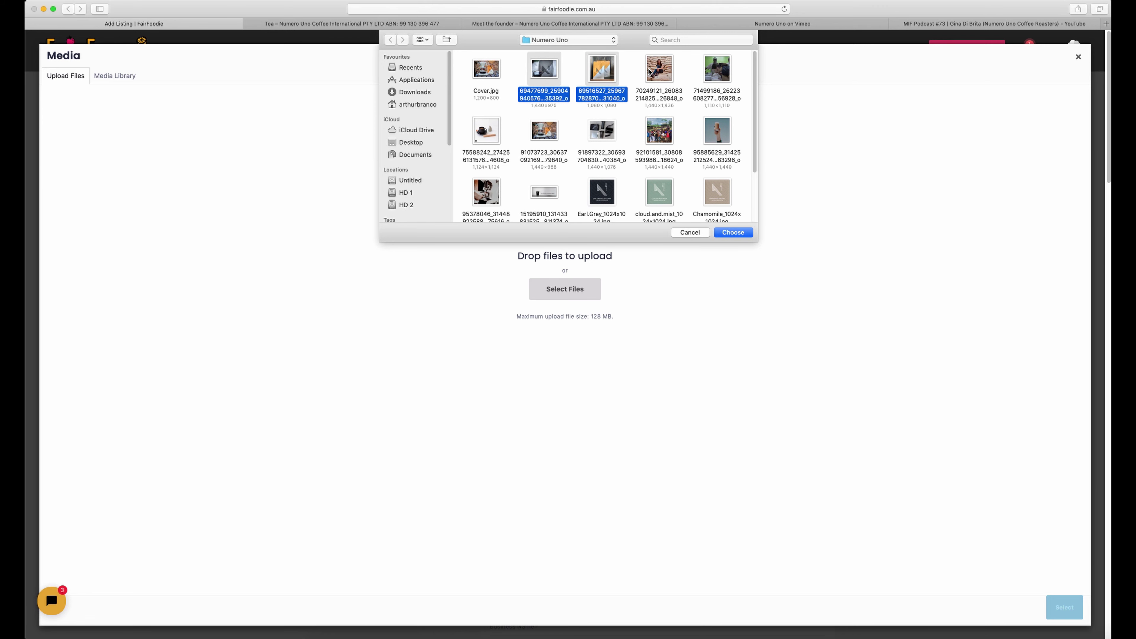
left_click(725, 71, "super")
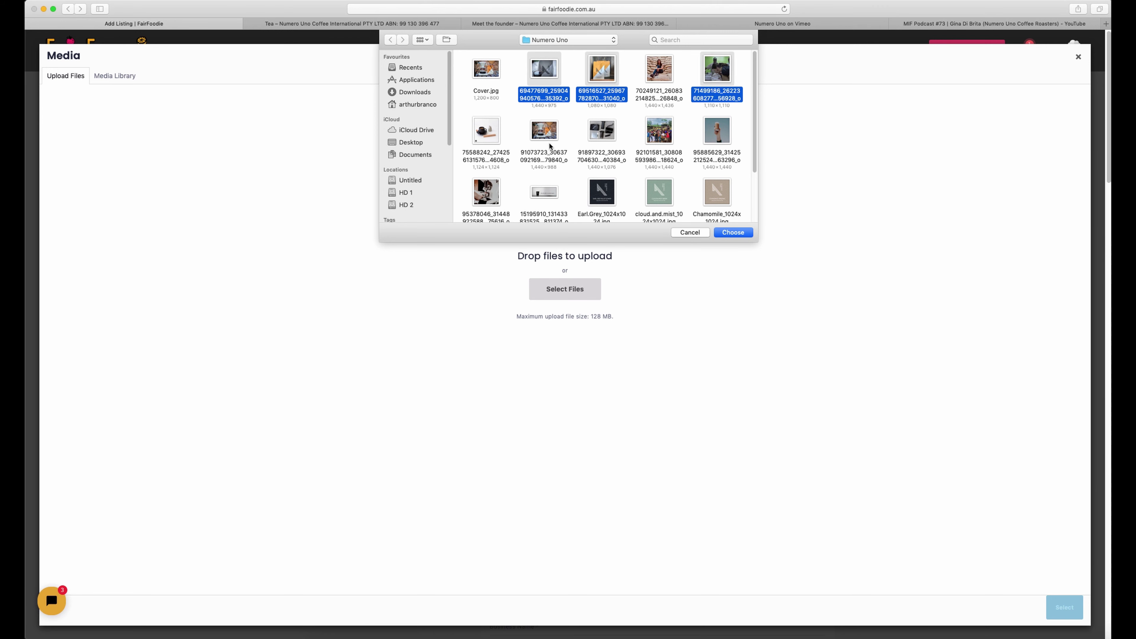
left_click(486, 140, "super")
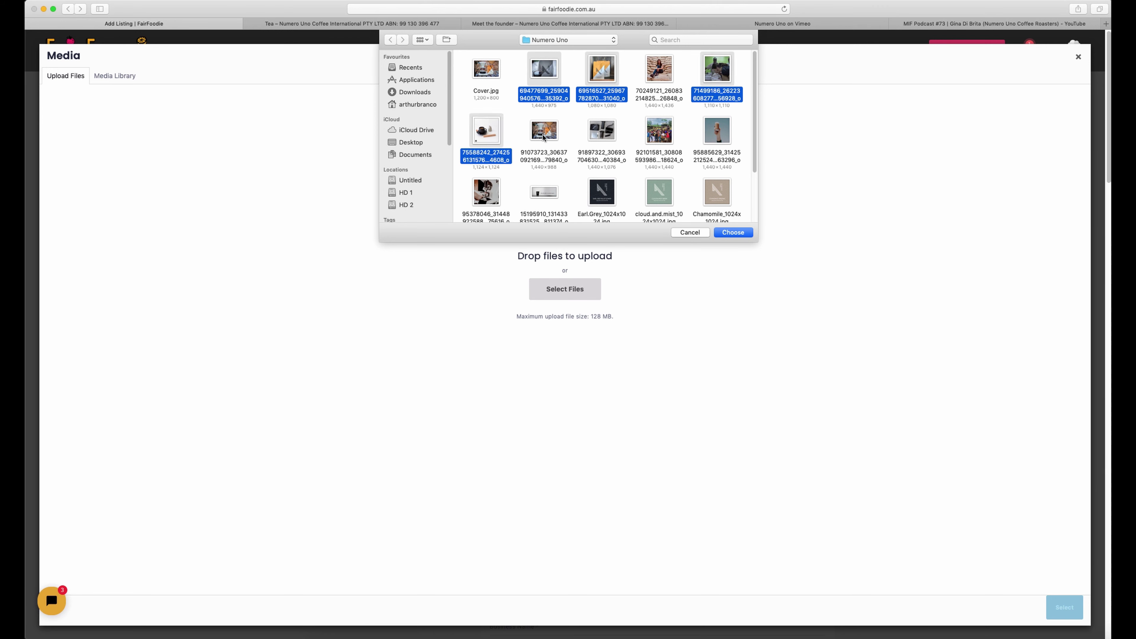
left_click(544, 138, "super")
left_click(603, 135, "super")
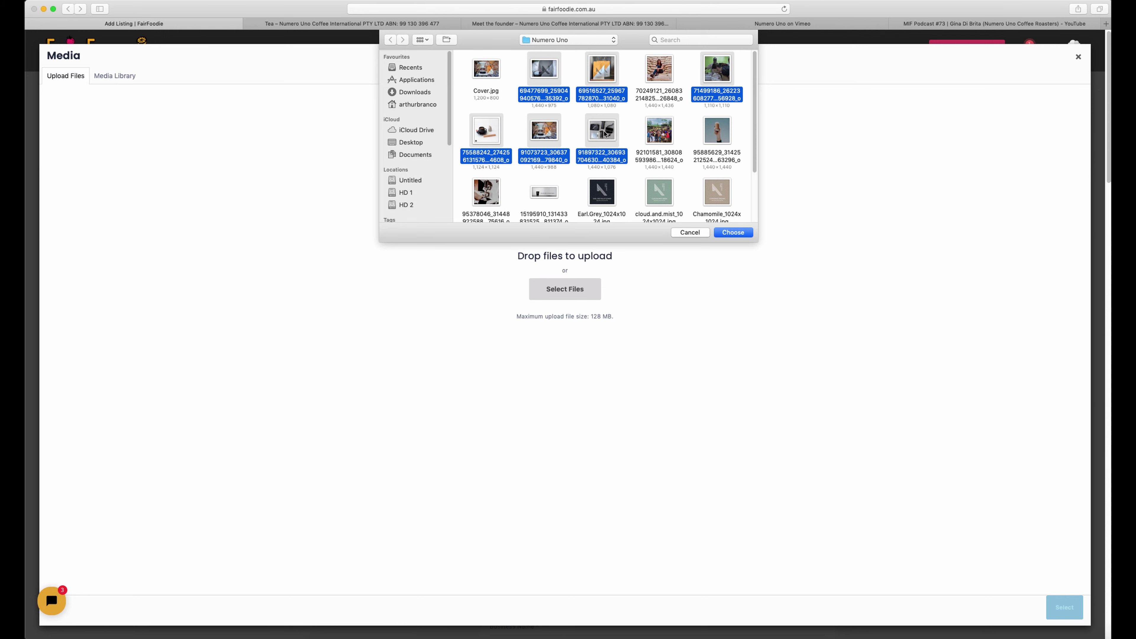
left_click(663, 135, "super")
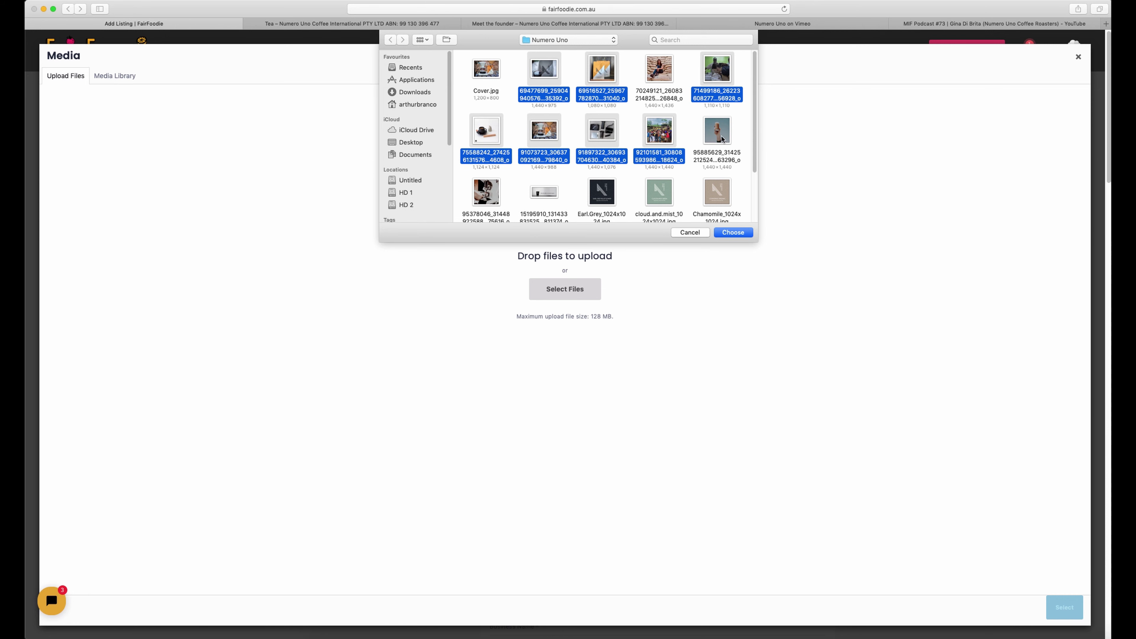
left_click(717, 137, "super")
left_click(482, 196, "super")
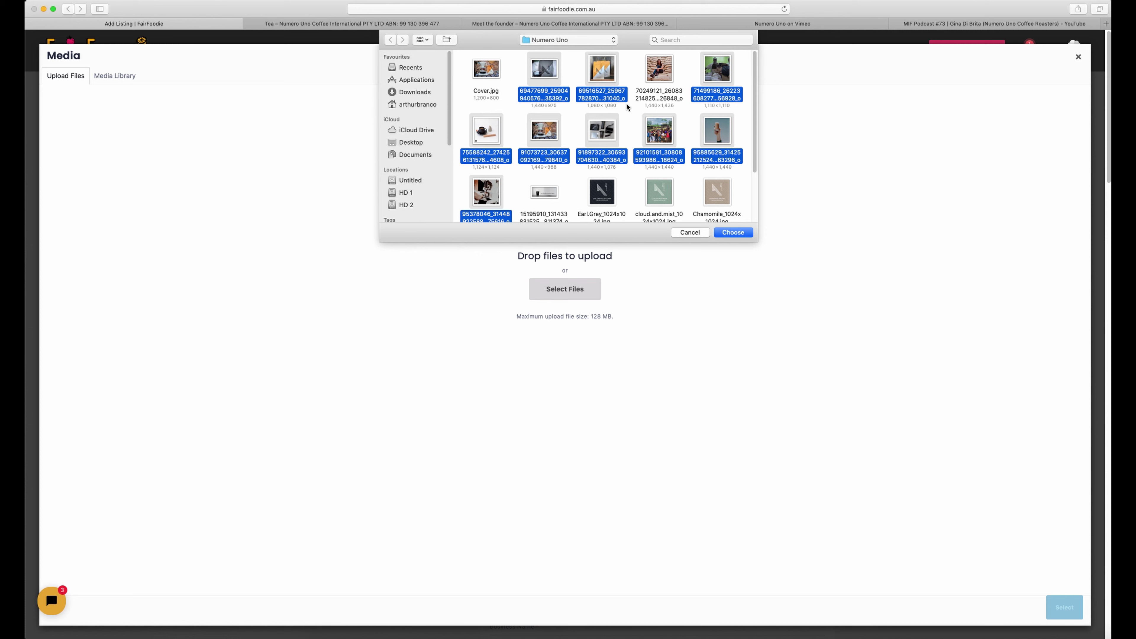
left_click(658, 73, "super")
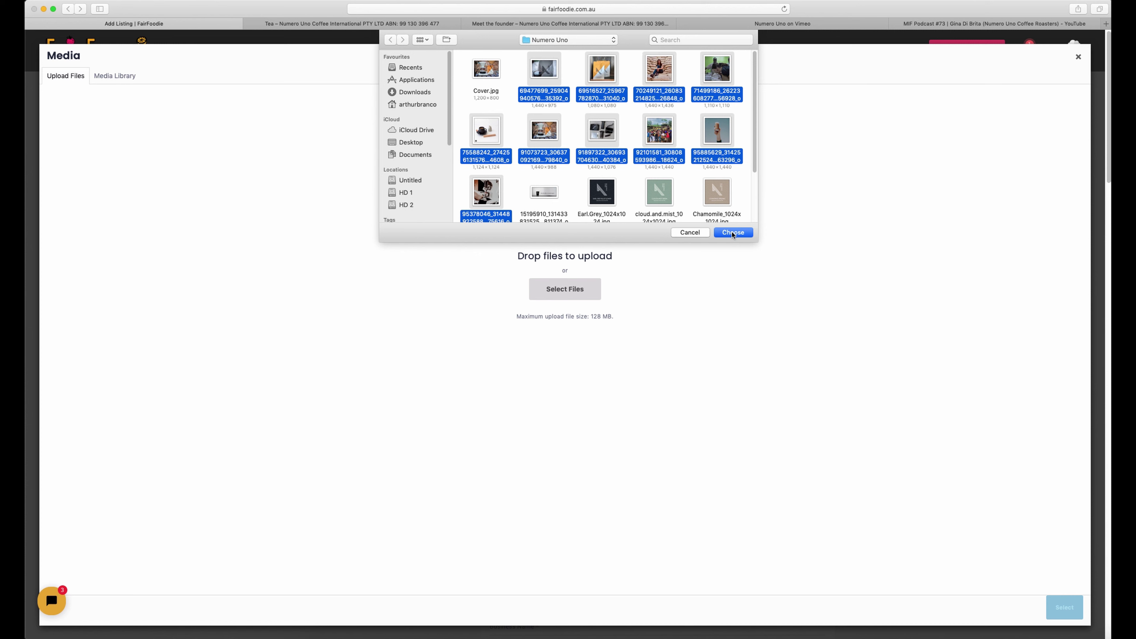
left_click(732, 232)
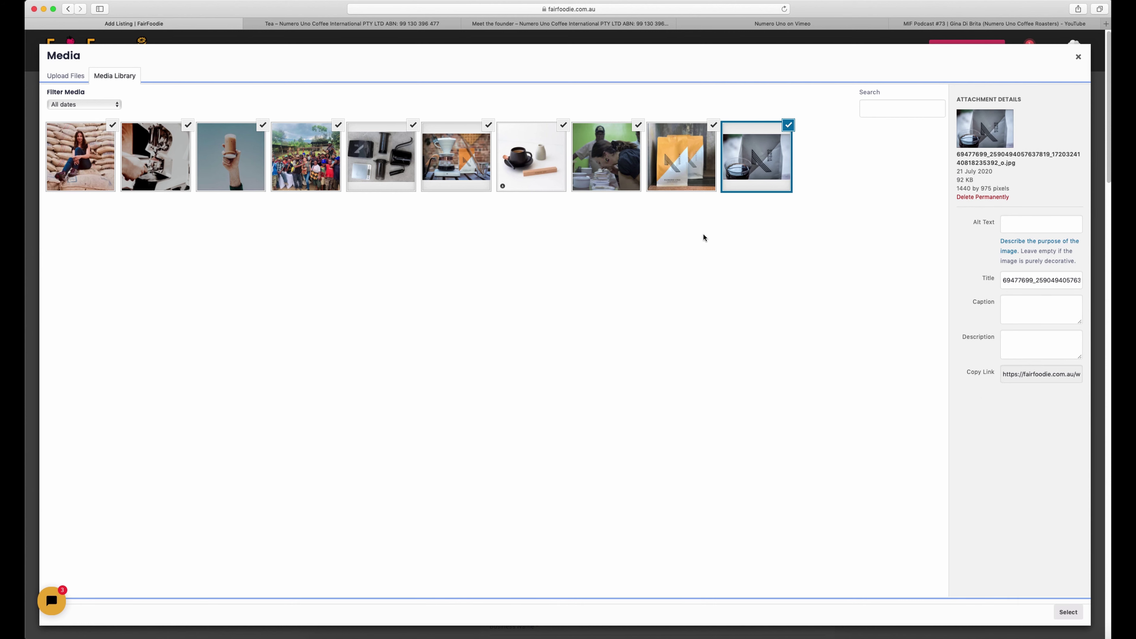
left_click(1068, 612)
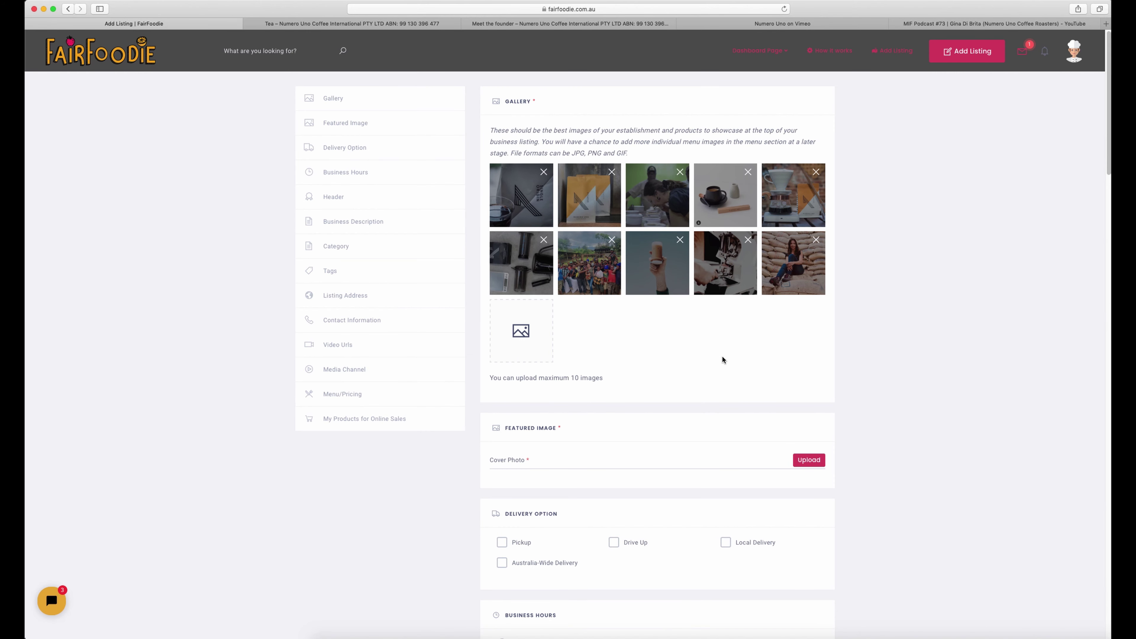
Upload Cover.jpg from the Numero Uno folder and set it as the listing's cover photo
scroll(685, 350, "down", 1)
scroll(685, 352, "down", 1)
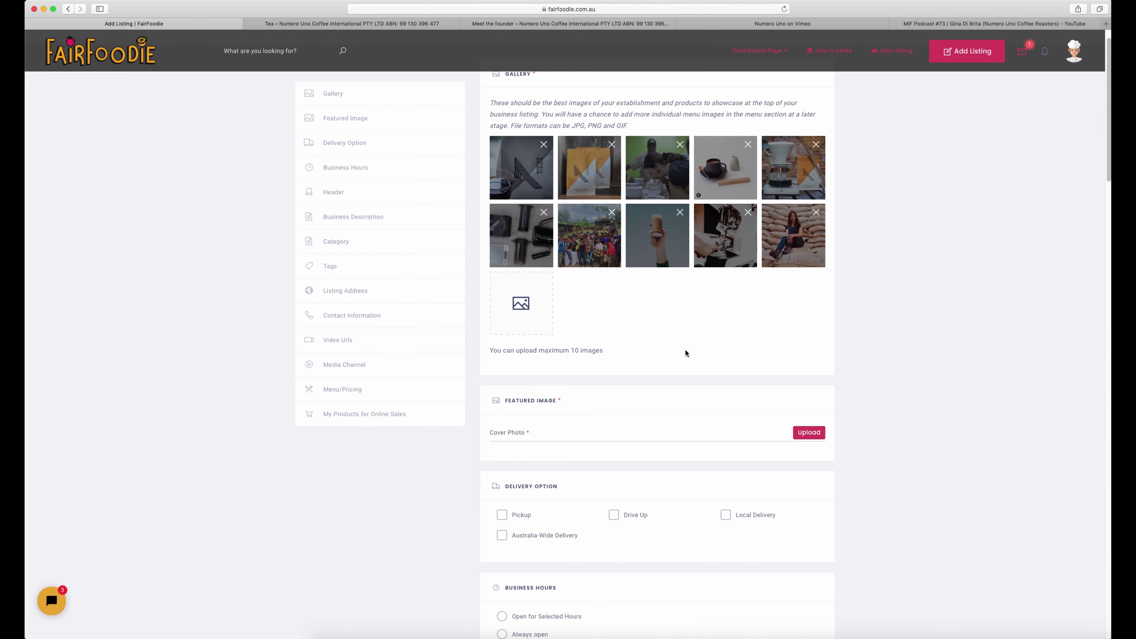
scroll(685, 350, "down", 1)
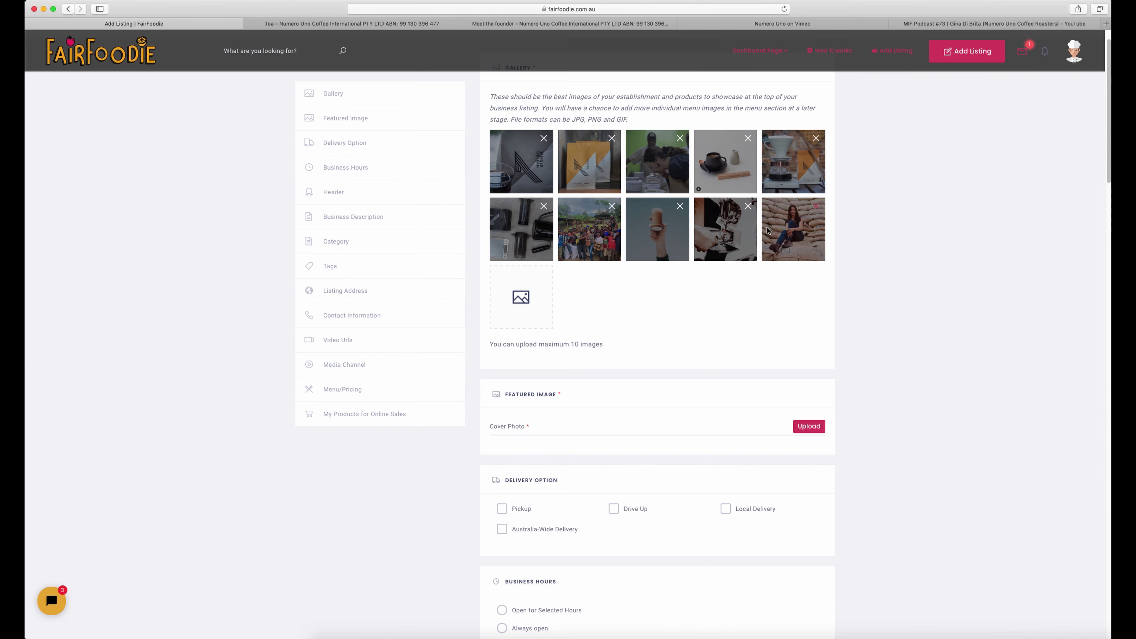
scroll(664, 401, "down", 3)
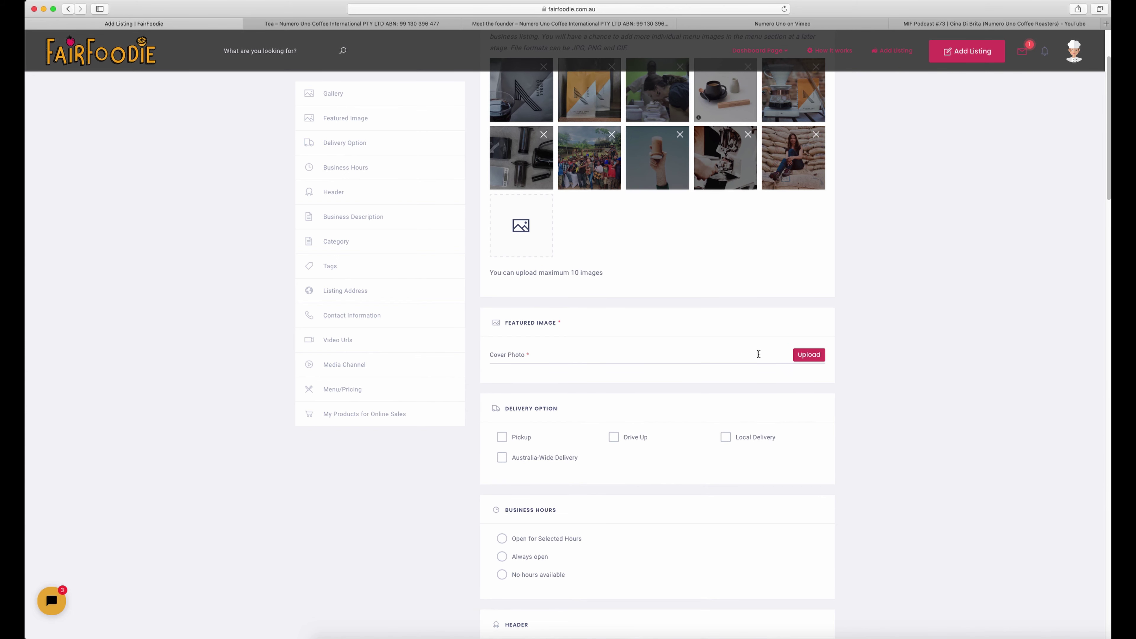
left_click(808, 356)
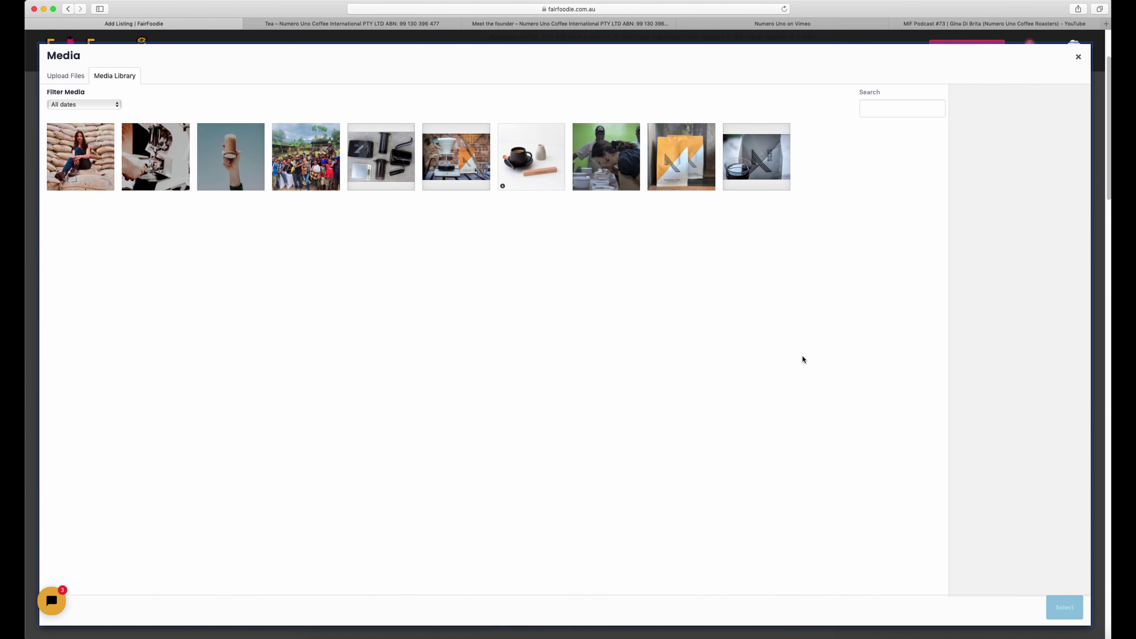
left_click(66, 78)
left_click(567, 296)
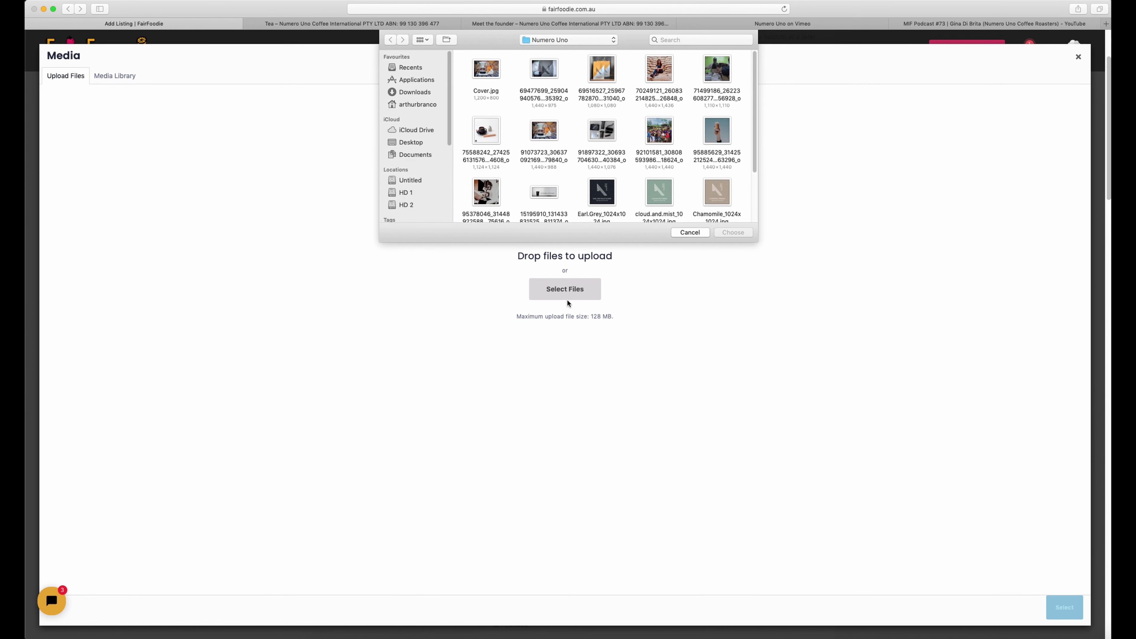
left_click(482, 83)
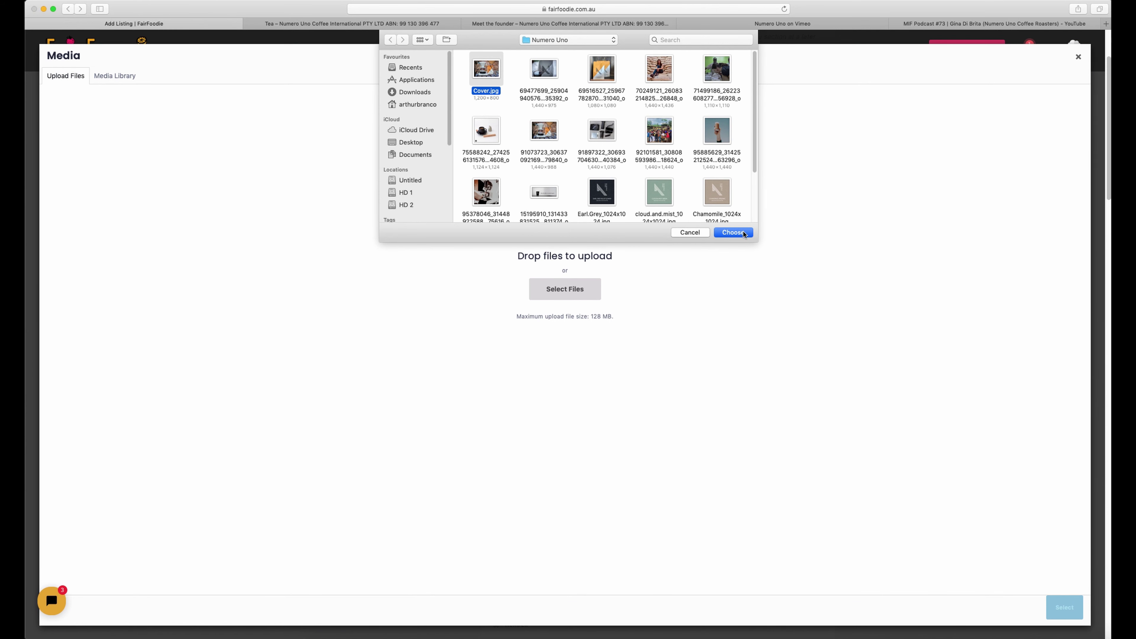
left_click(742, 233)
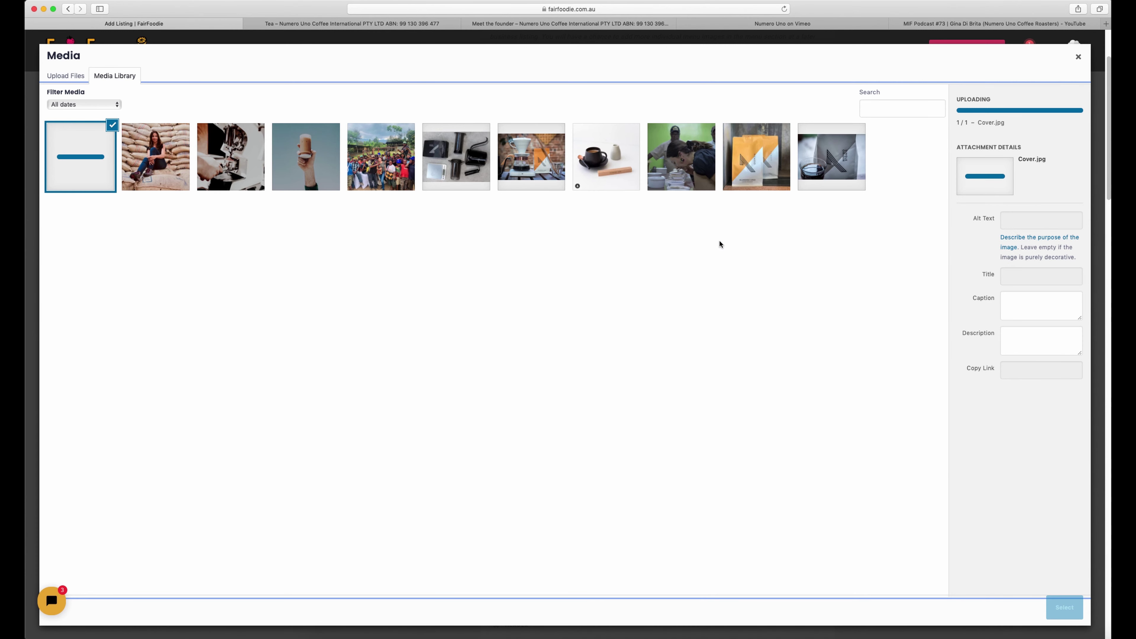
left_click(1067, 612)
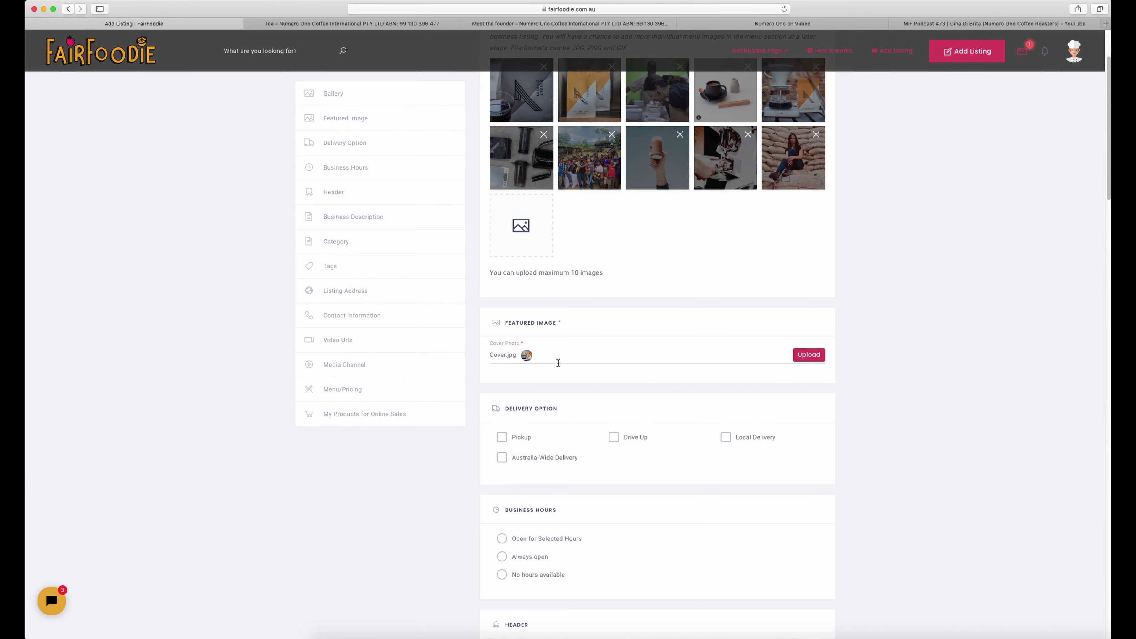
Enable Pickup, Australia-Wide Delivery and Local Delivery as the listing's delivery options
scroll(565, 403, "down", 2)
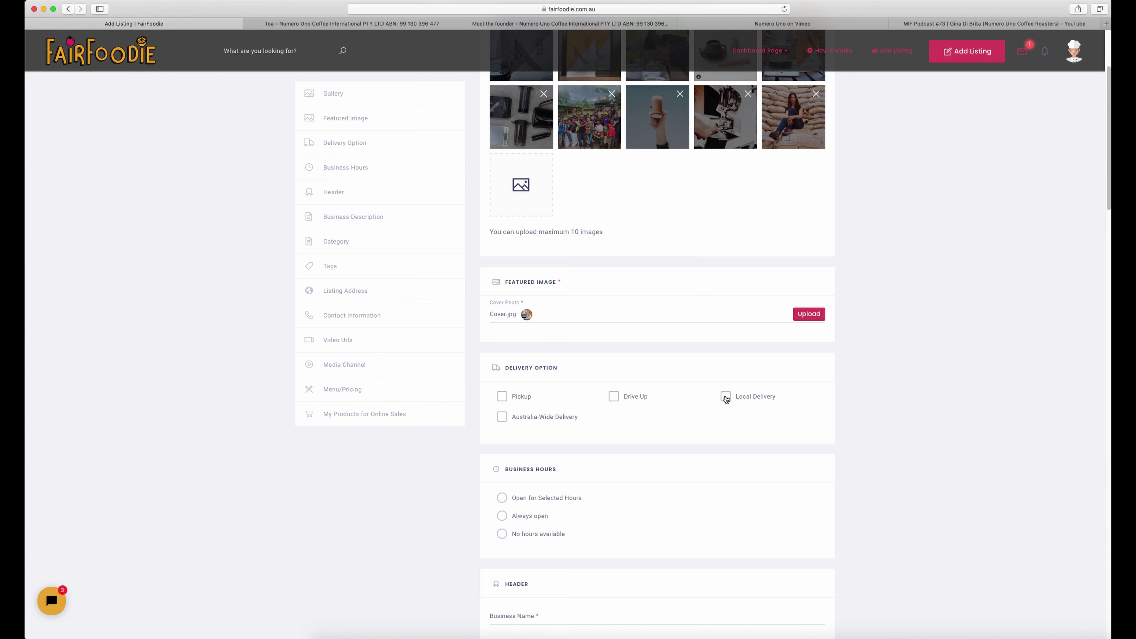
left_click(502, 396)
left_click(501, 418)
left_click(725, 397)
Try Open for Selected Hours as the business hours, switching Sunday and Monday to open and back to closed
scroll(707, 413, "down", 3)
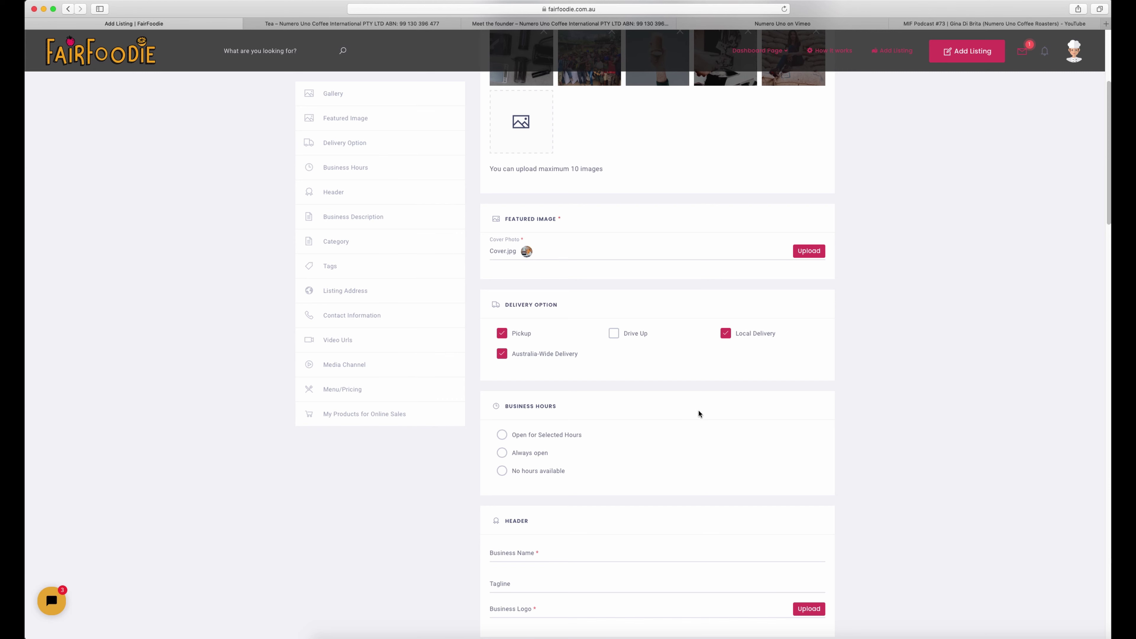
scroll(698, 413, "down", 1)
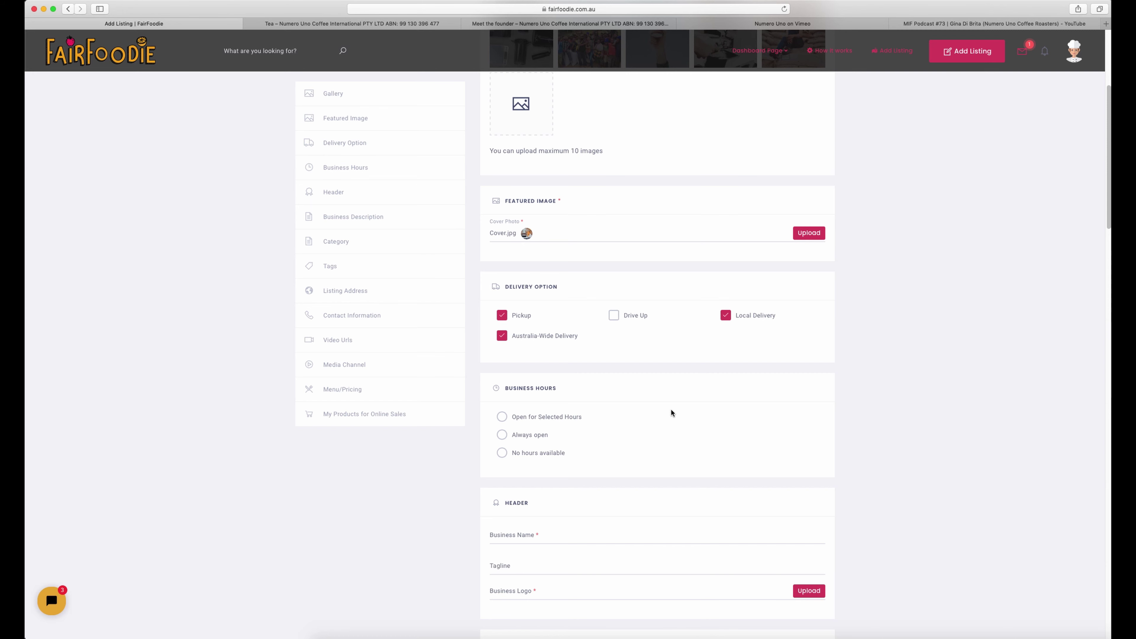
scroll(671, 413, "down", 2)
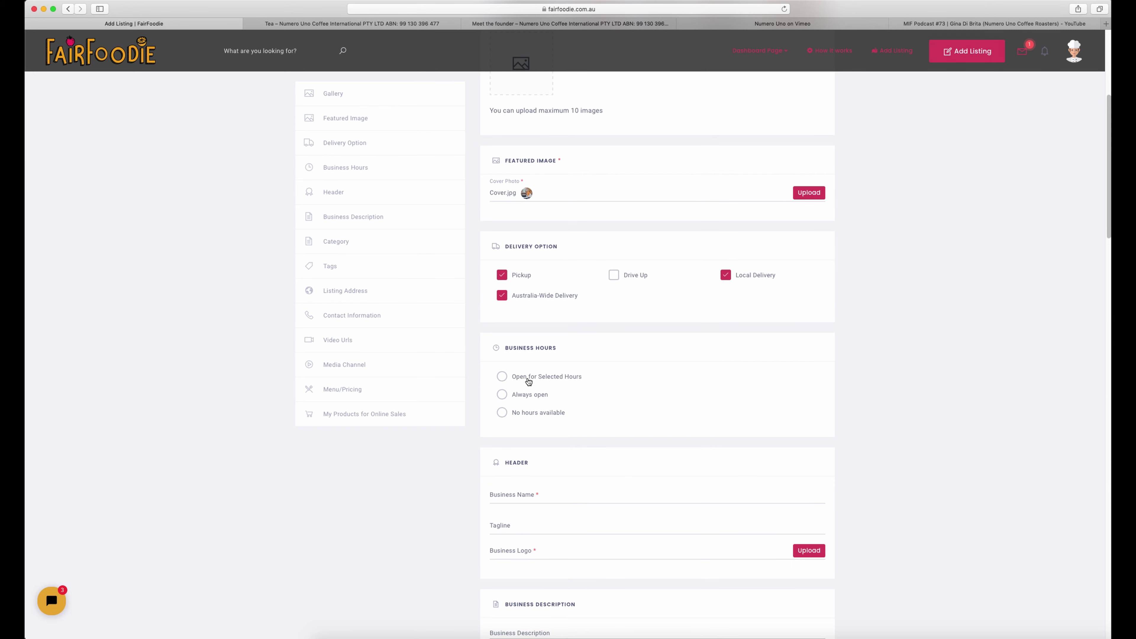
left_click(501, 378)
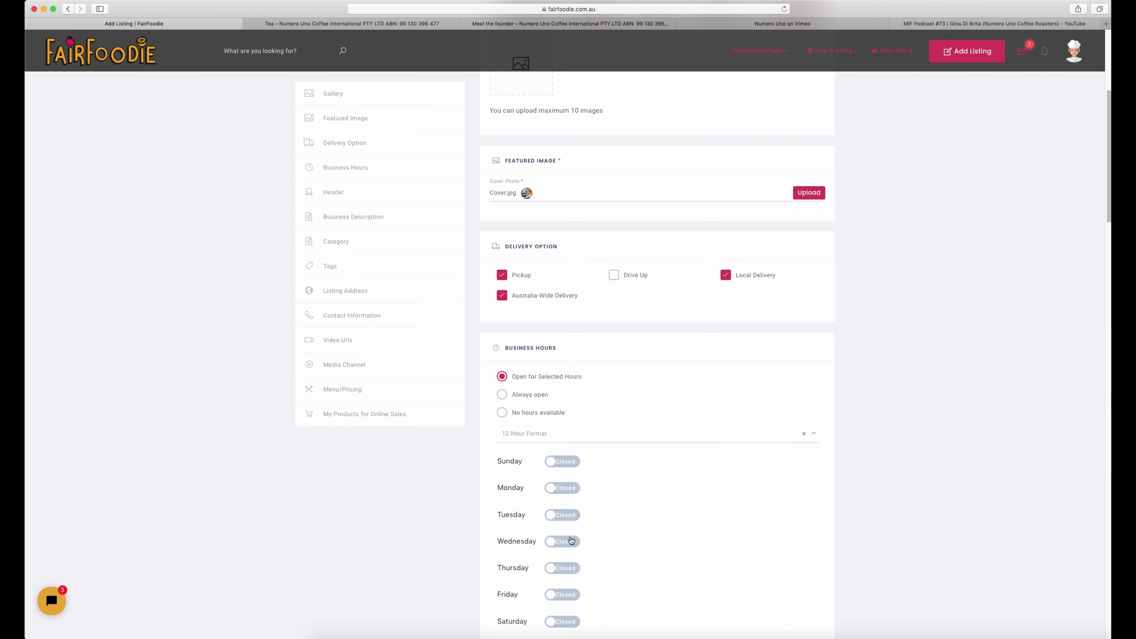
left_click(560, 464)
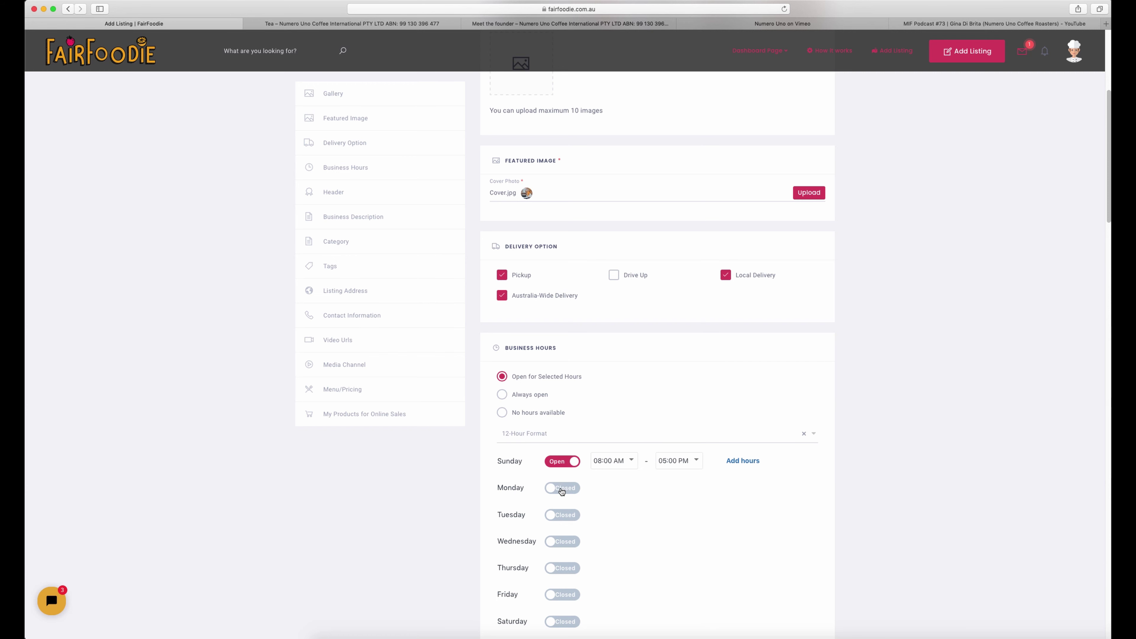
left_click(562, 491)
left_click(562, 492)
left_click(562, 462)
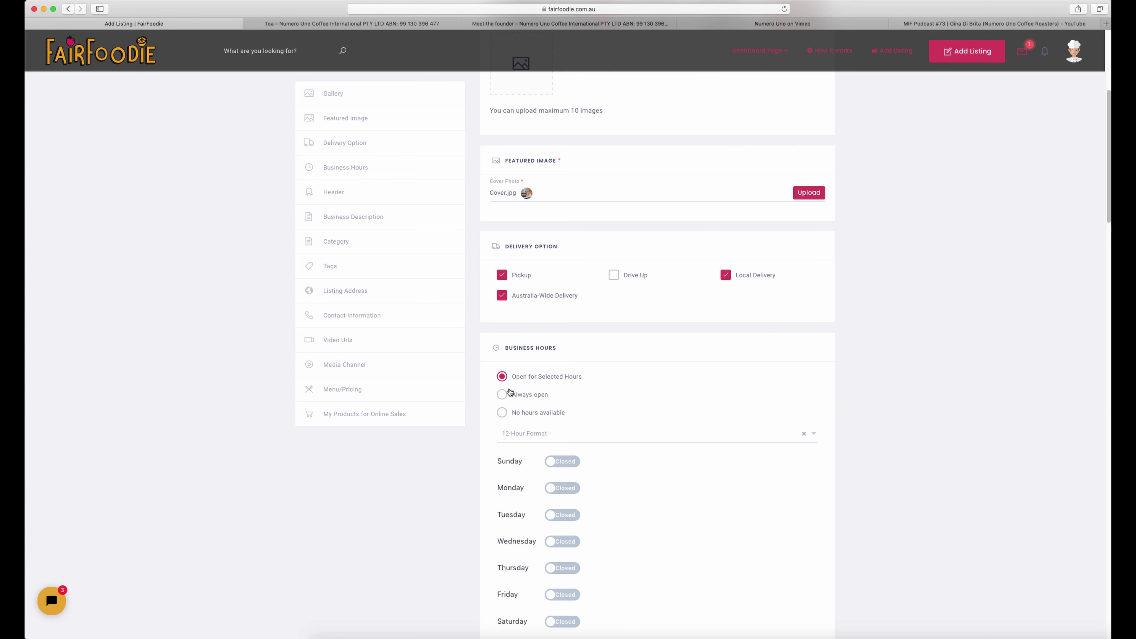
Try Sunday hours of 12:00 AM to 12:15 AM, add and remove a second time slot, and close Sunday again
left_click(502, 395)
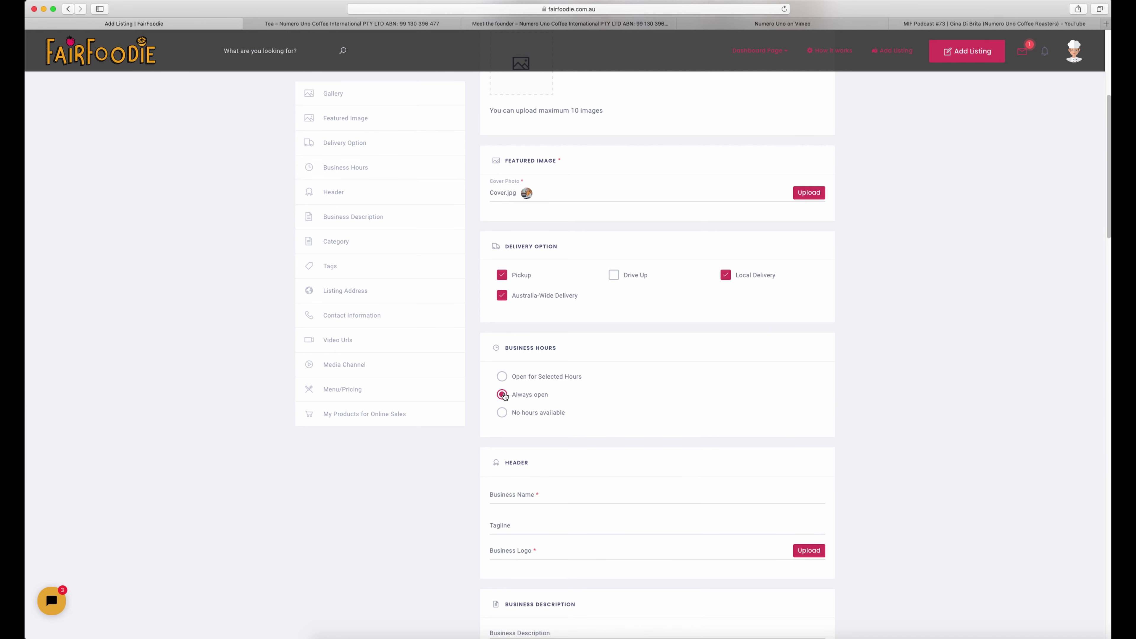
left_click(501, 376)
left_click(572, 463)
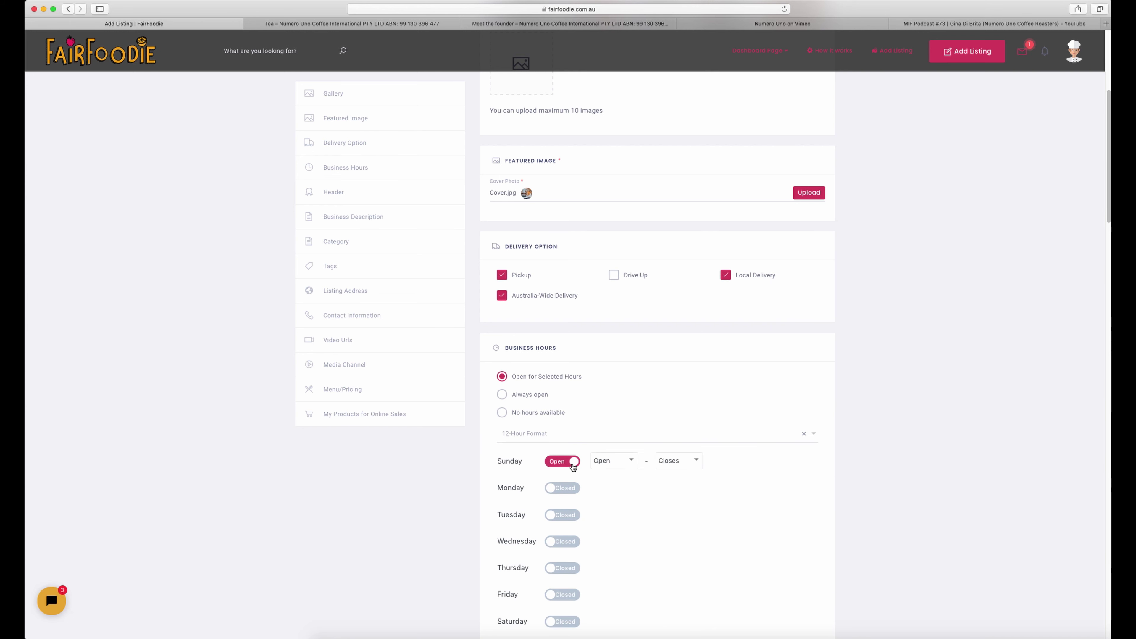
left_click(608, 465)
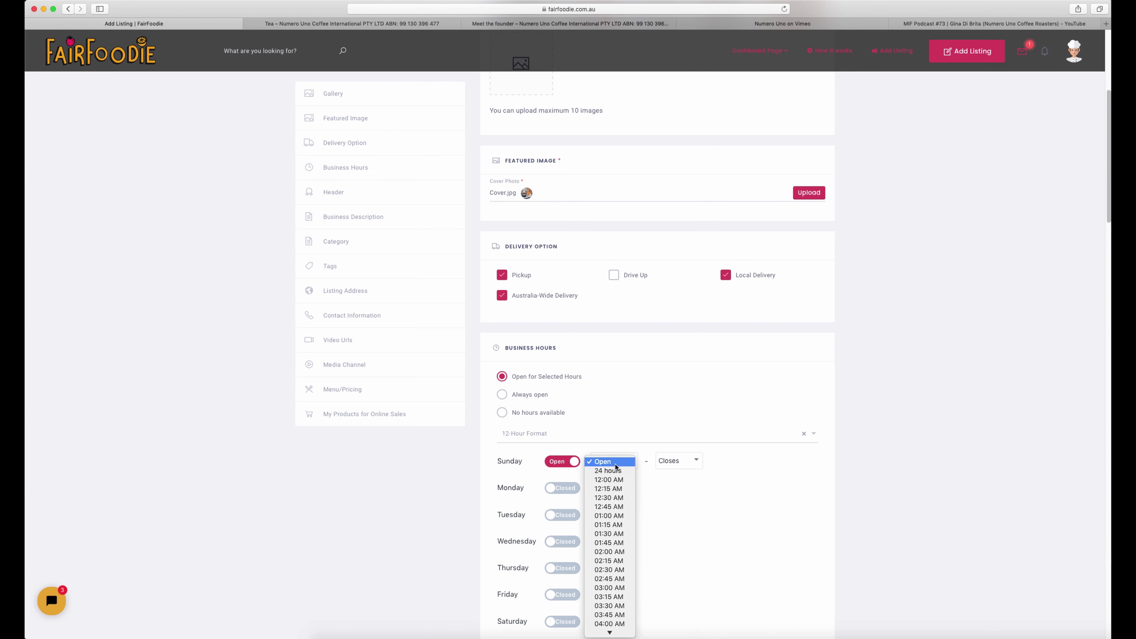
left_click(609, 480)
left_click(666, 461)
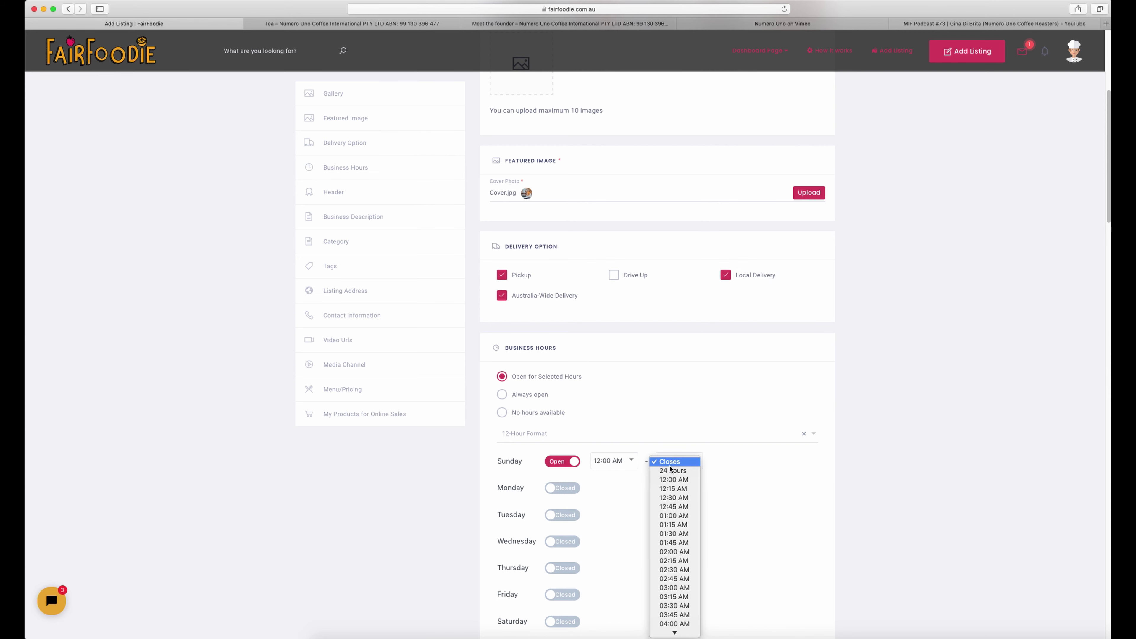
left_click(673, 489)
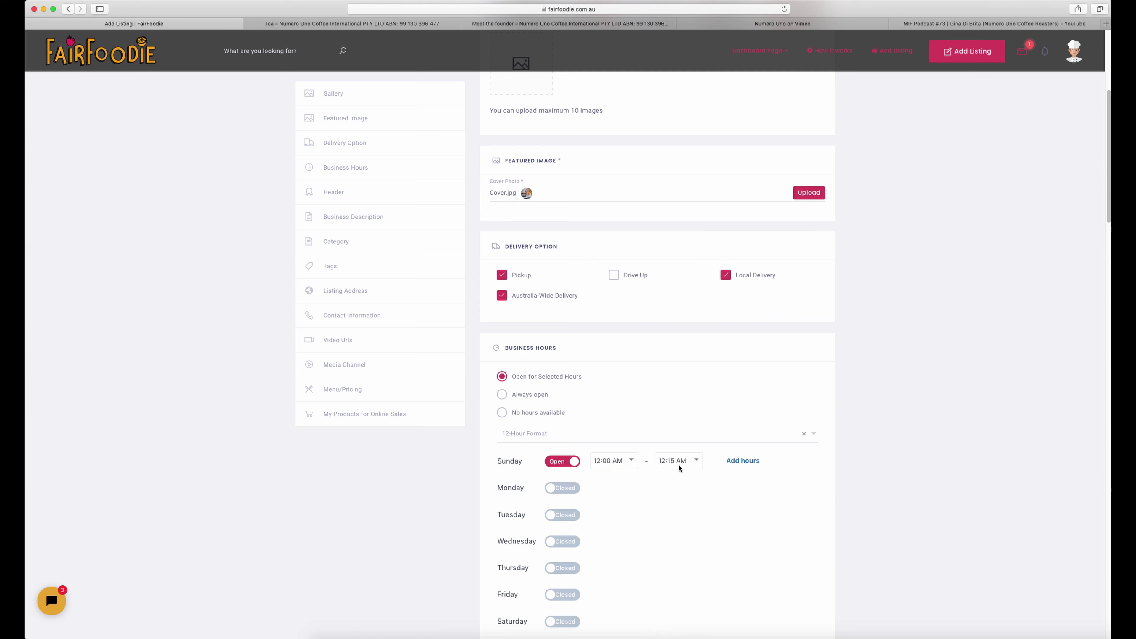
left_click(733, 464)
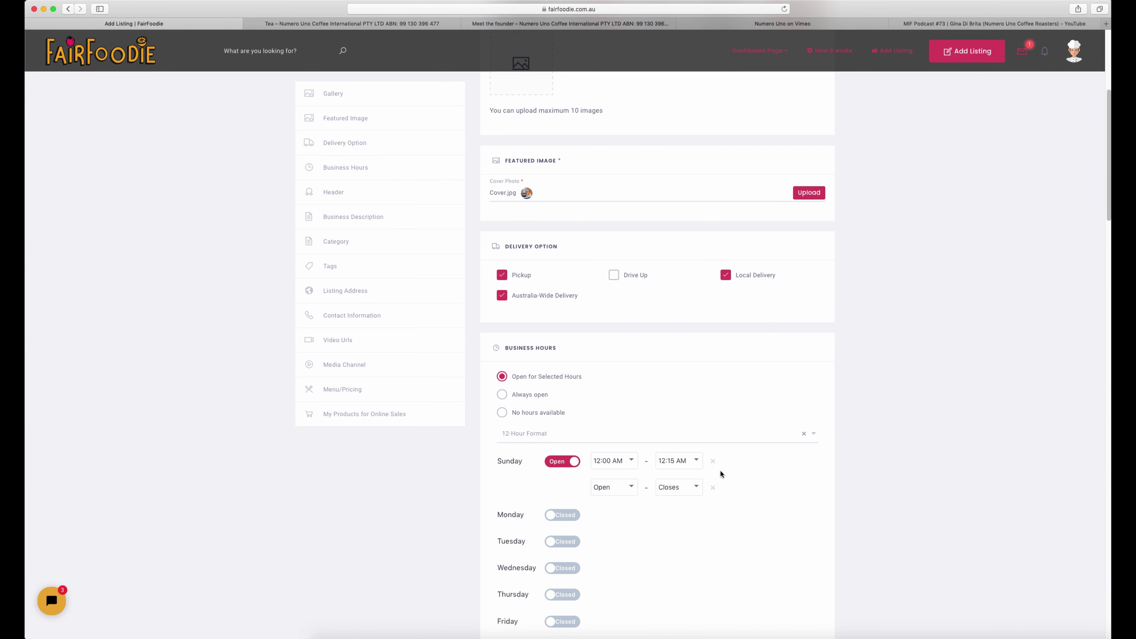
left_click(712, 489)
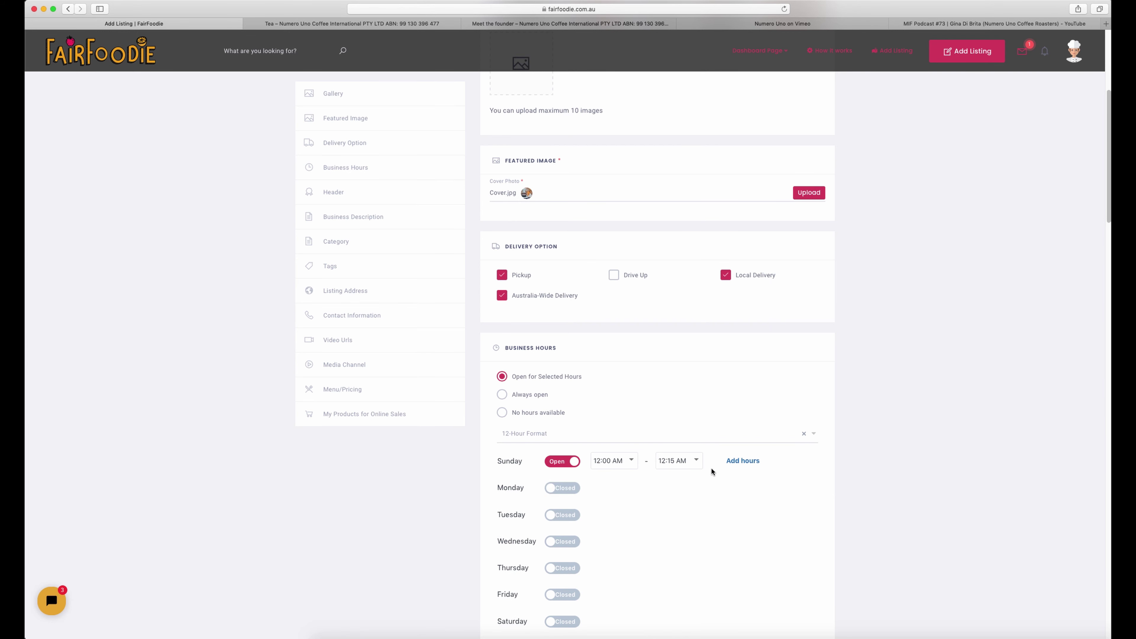
left_click(563, 463)
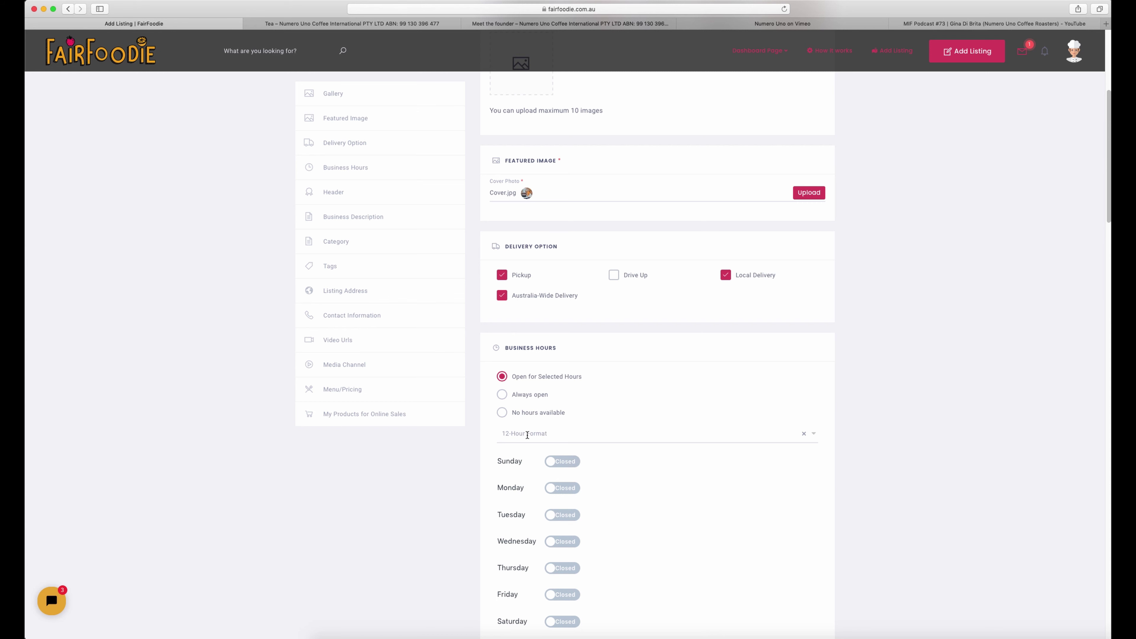
Set the listing's business hours to Always open
left_click(526, 396)
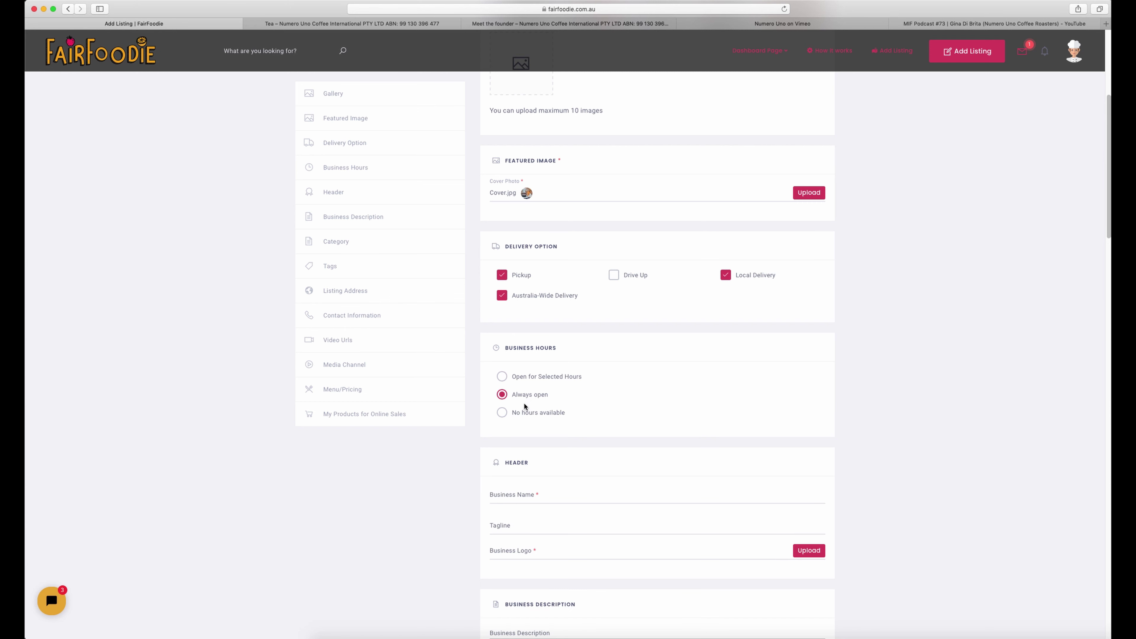
Complete the header with business name Numero Uno, tagline "Not all coffee is created equal" and logo.png as the business logo
scroll(526, 409, "down", 2)
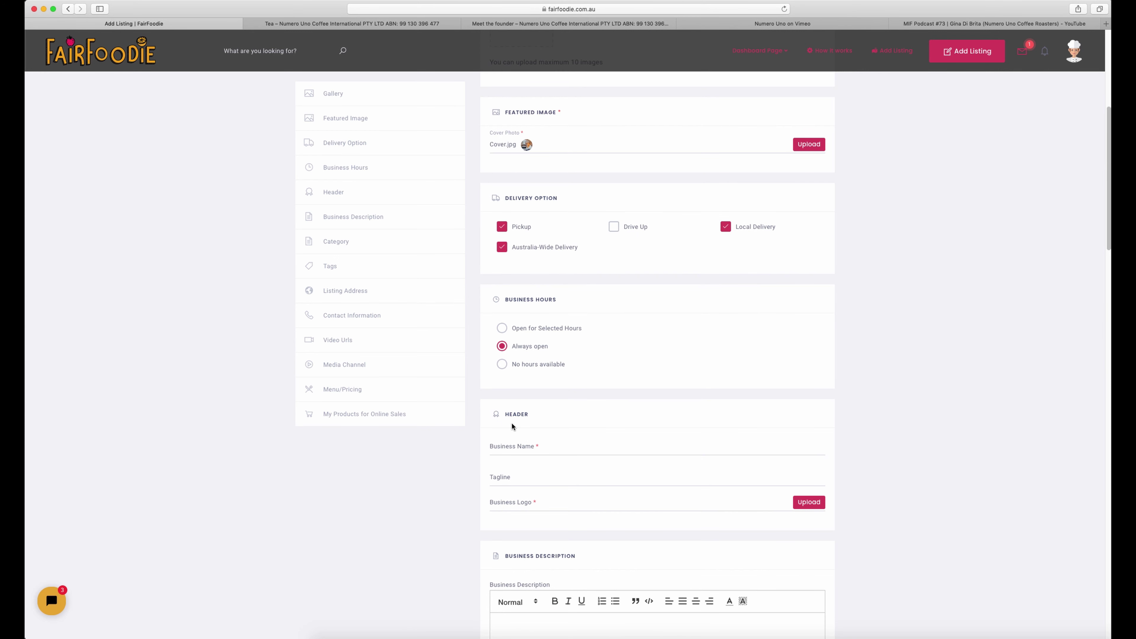
scroll(512, 425, "down", 1)
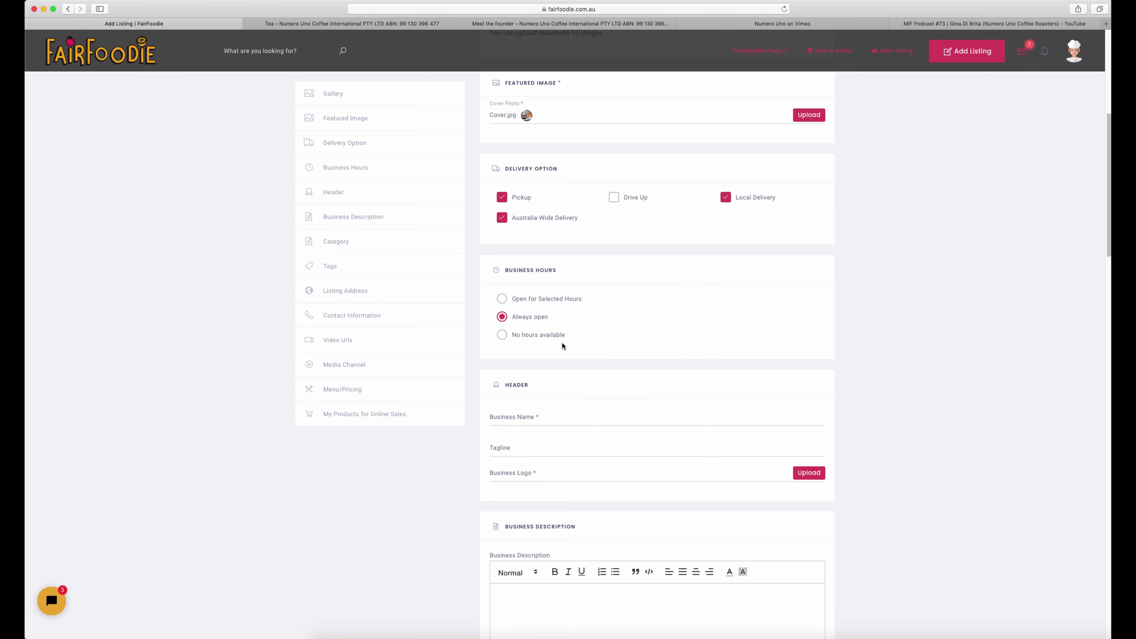
left_click(547, 416)
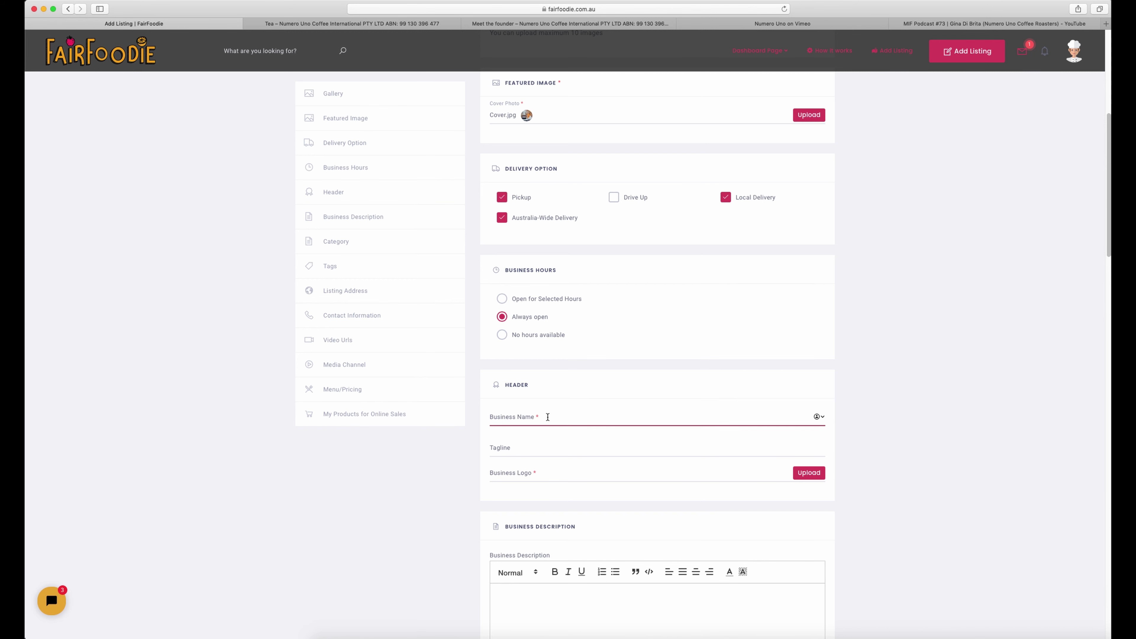
type("Numero Uno")
left_click(548, 446)
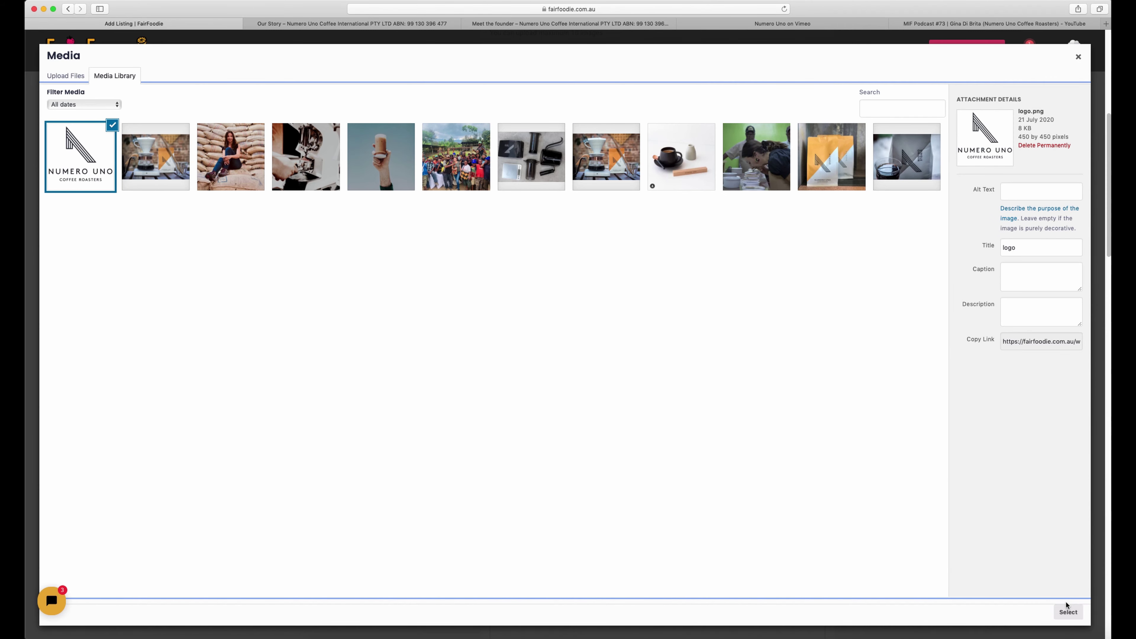
left_click(1068, 611)
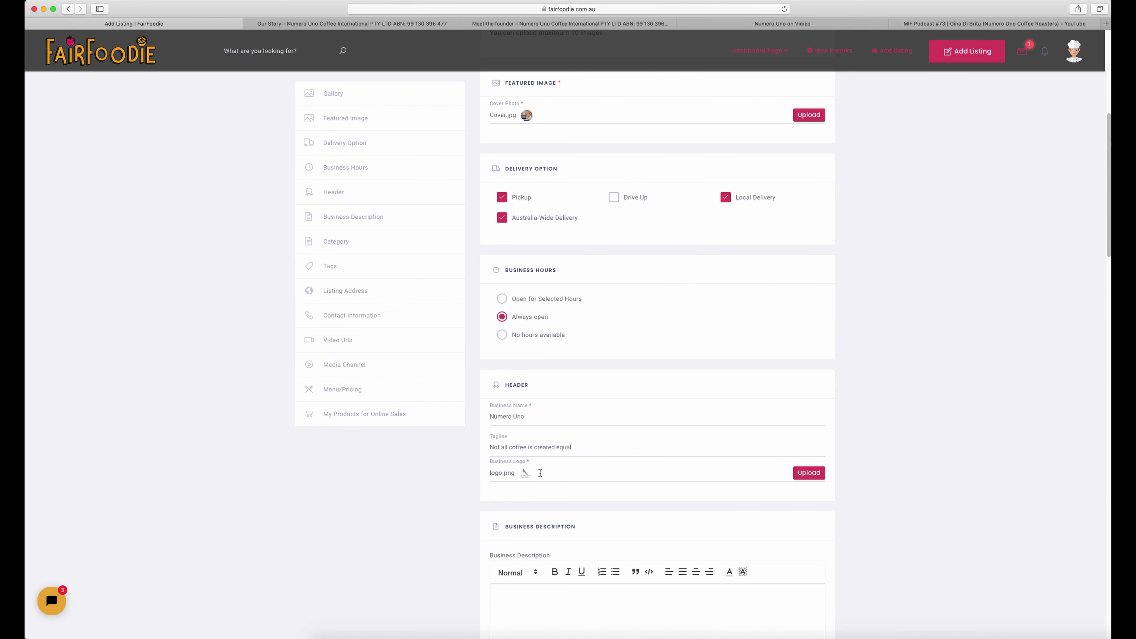
Copy the complete "Meet the founder" article from the Numero Uno website, including its heading, photo and all paragraphs
scroll(540, 473, "down", 3)
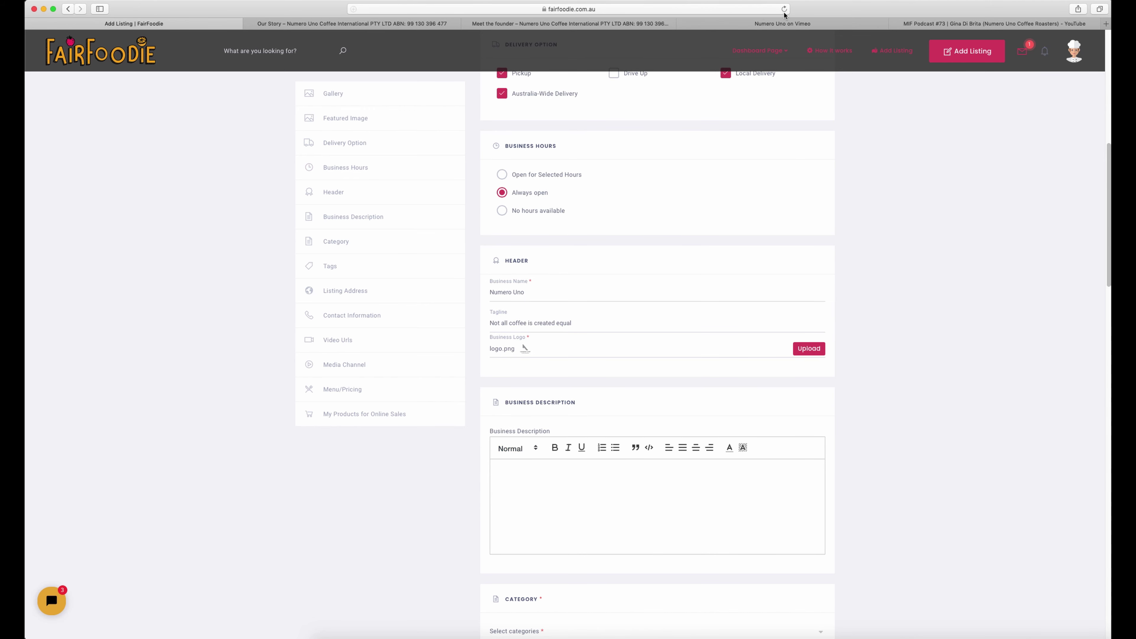
left_click(811, 23)
left_click(993, 23)
left_click(547, 24)
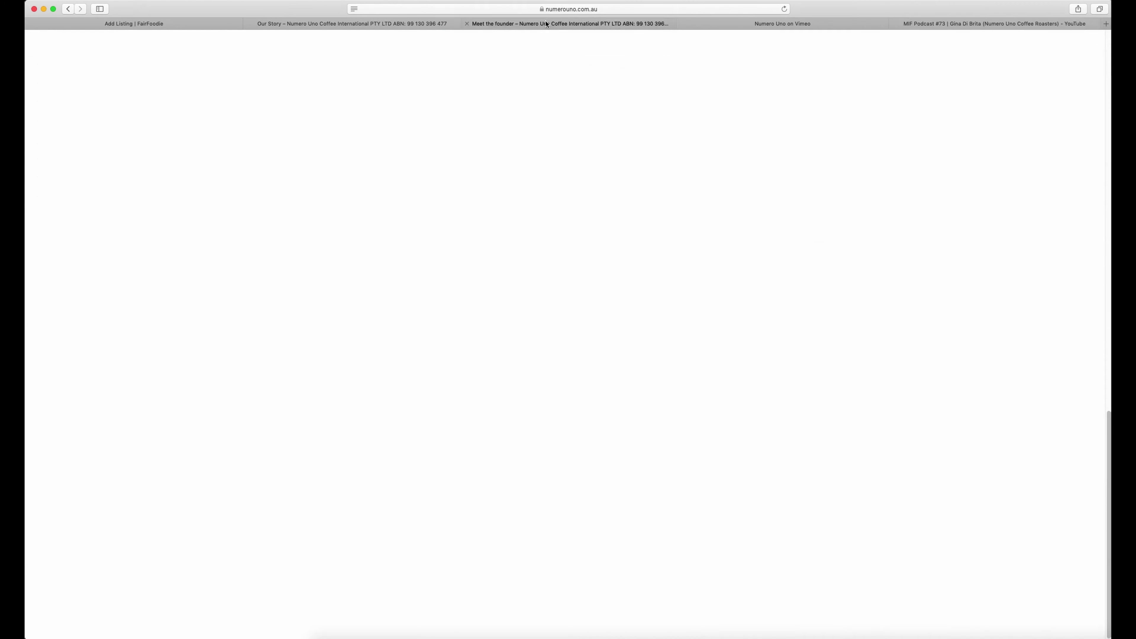
scroll(430, 223, "up", 20)
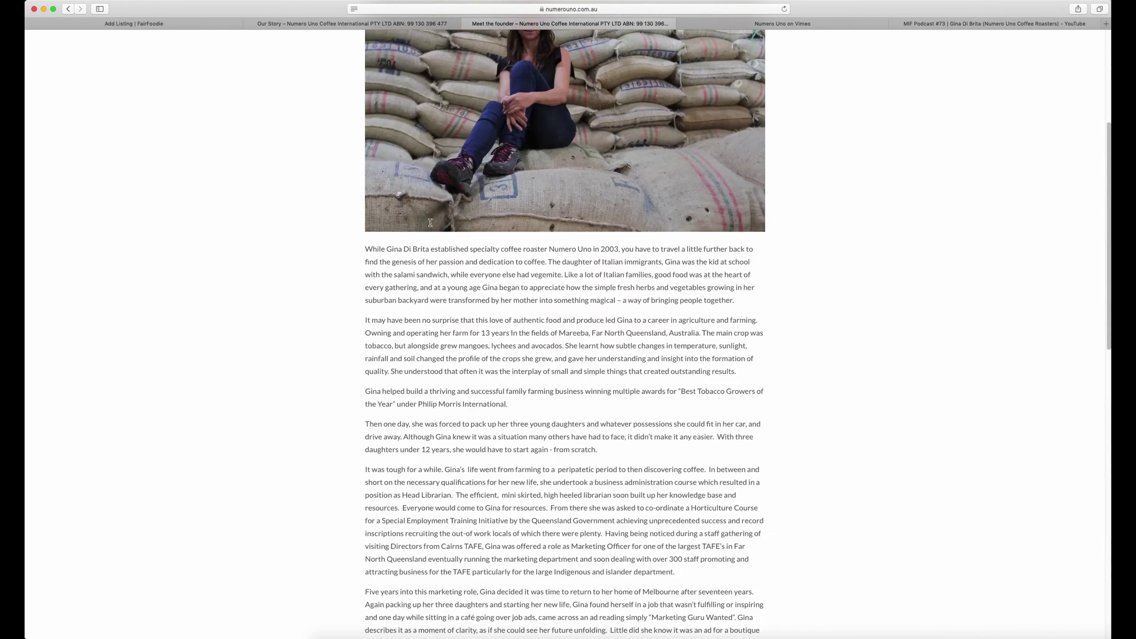
scroll(430, 223, "up", 5)
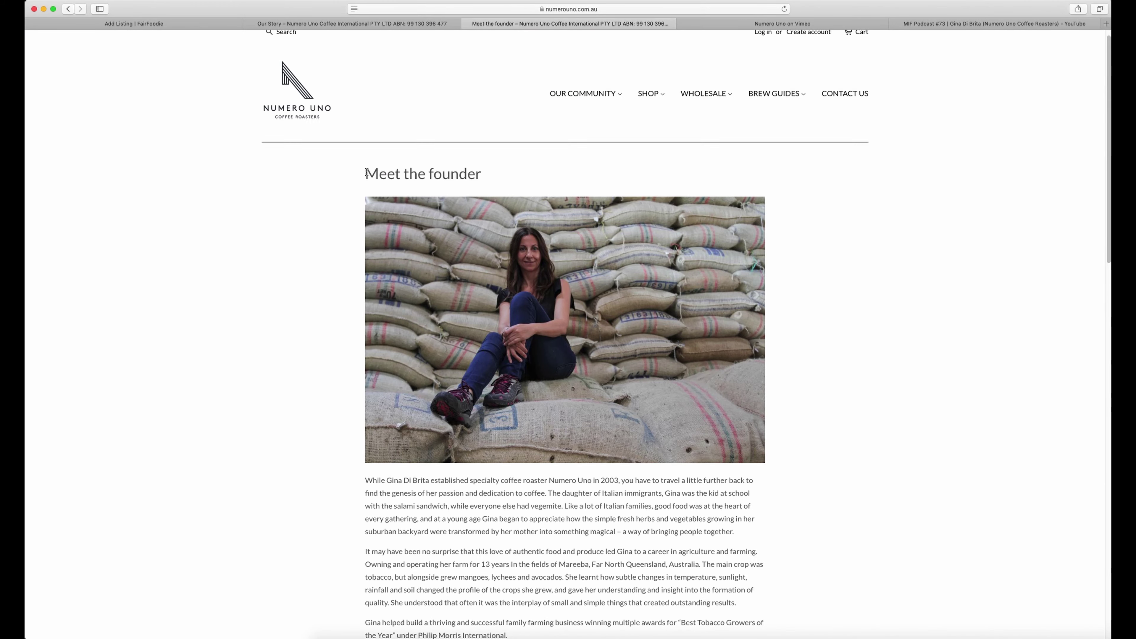
left_click_drag(366, 173, 602, 635)
scroll(565, 334, "down", 10)
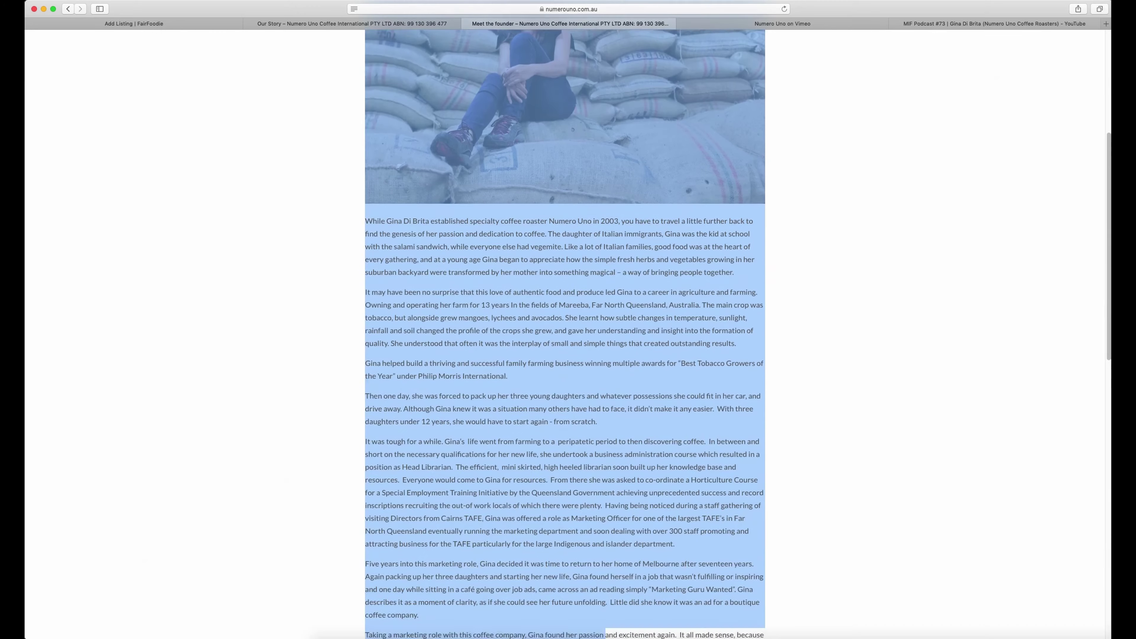
scroll(599, 546, "down", 5)
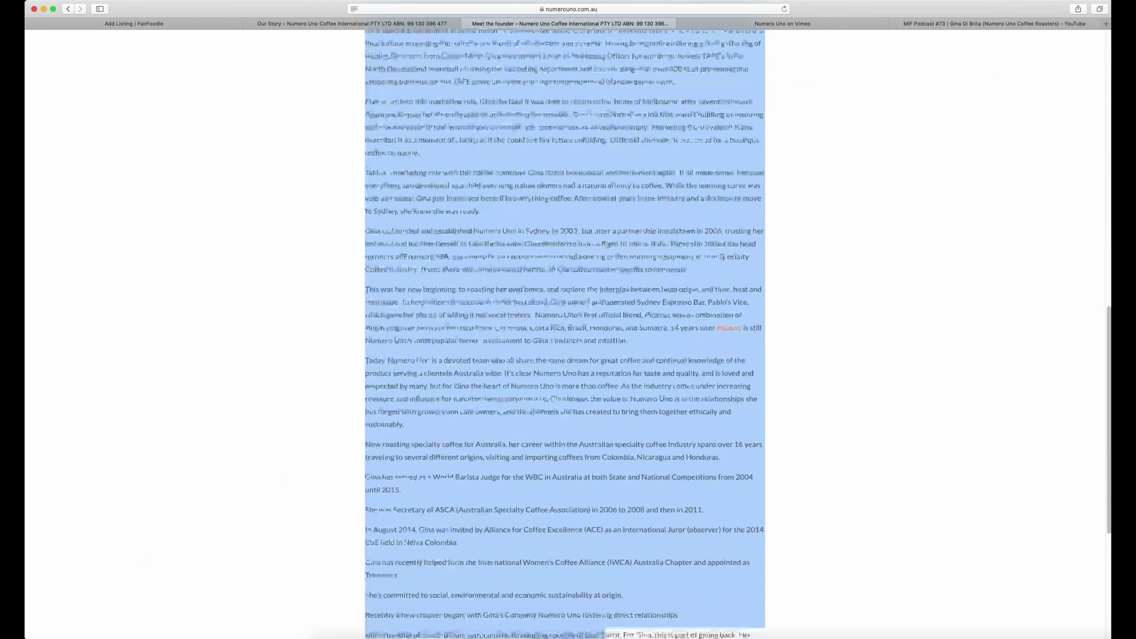
left_click_drag(600, 547, 599, 543)
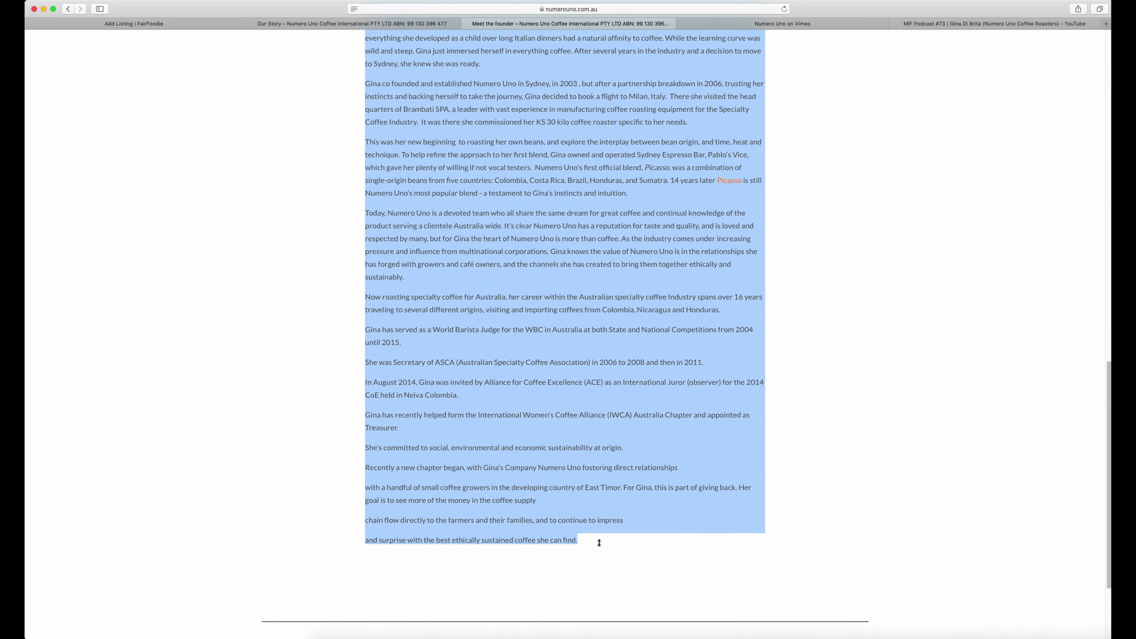
Paste the copied founder article into the FairFoodie listing's Business Description and add two line breaks after its last paragraph
left_click(314, 25)
left_click(211, 23)
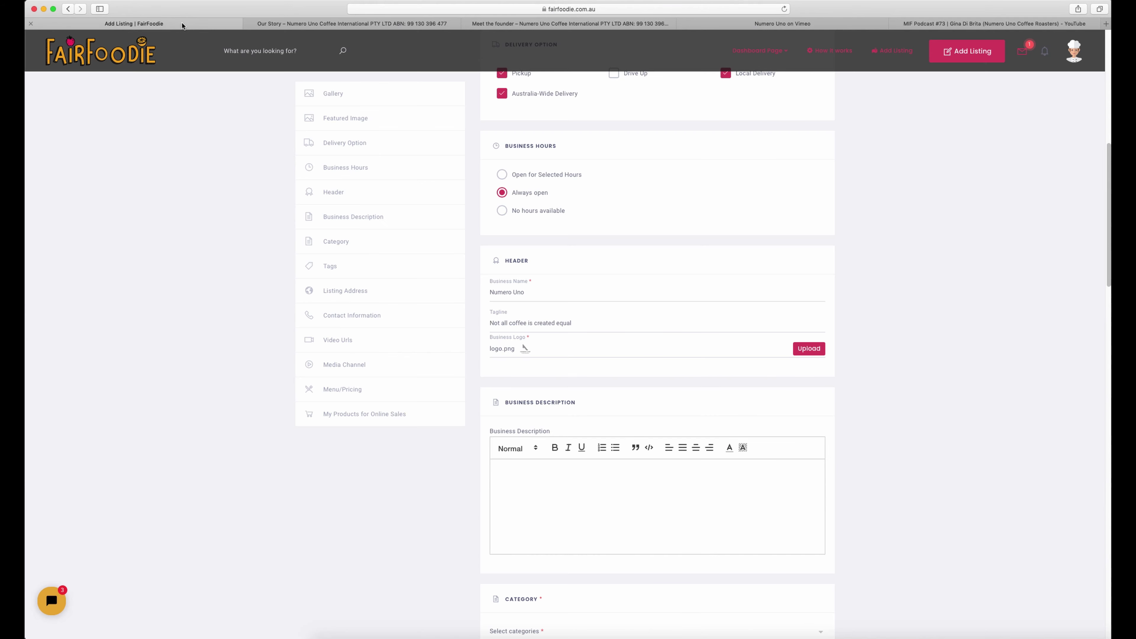
left_click(513, 468)
key("super+v")
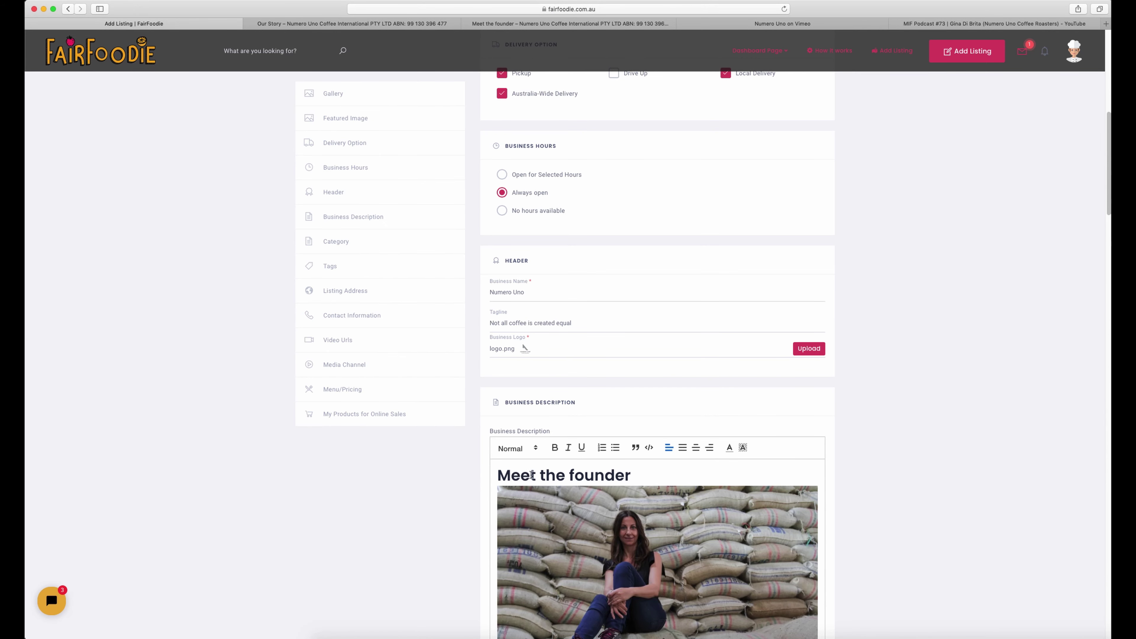
scroll(543, 510, "down", 4)
scroll(543, 510, "down", 5)
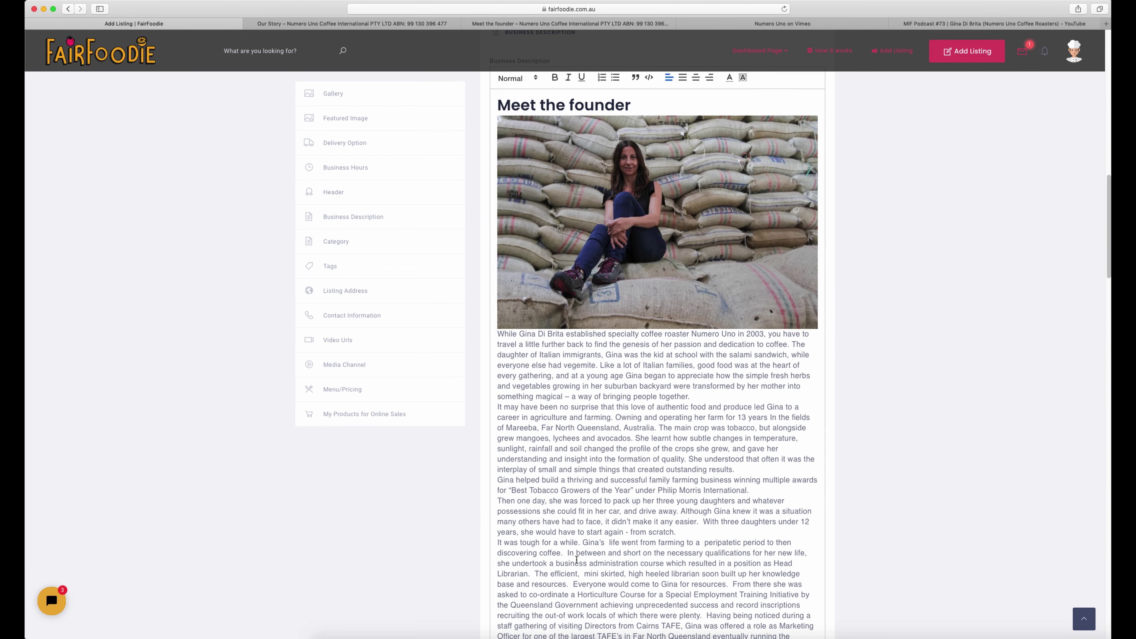
scroll(576, 559, "down", 20)
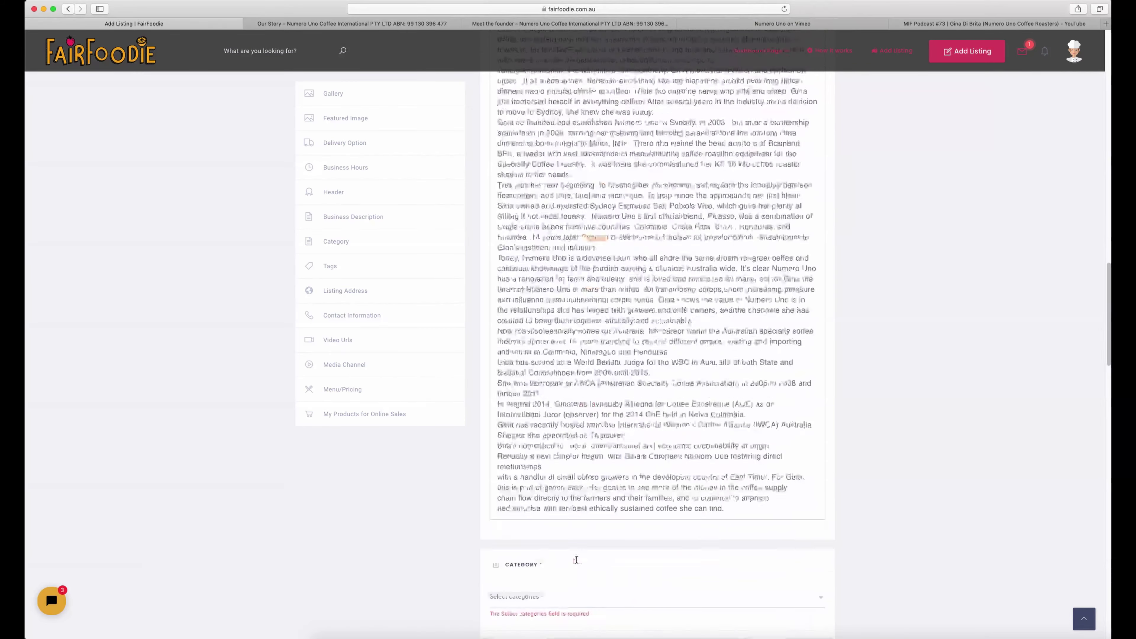
key("Return")
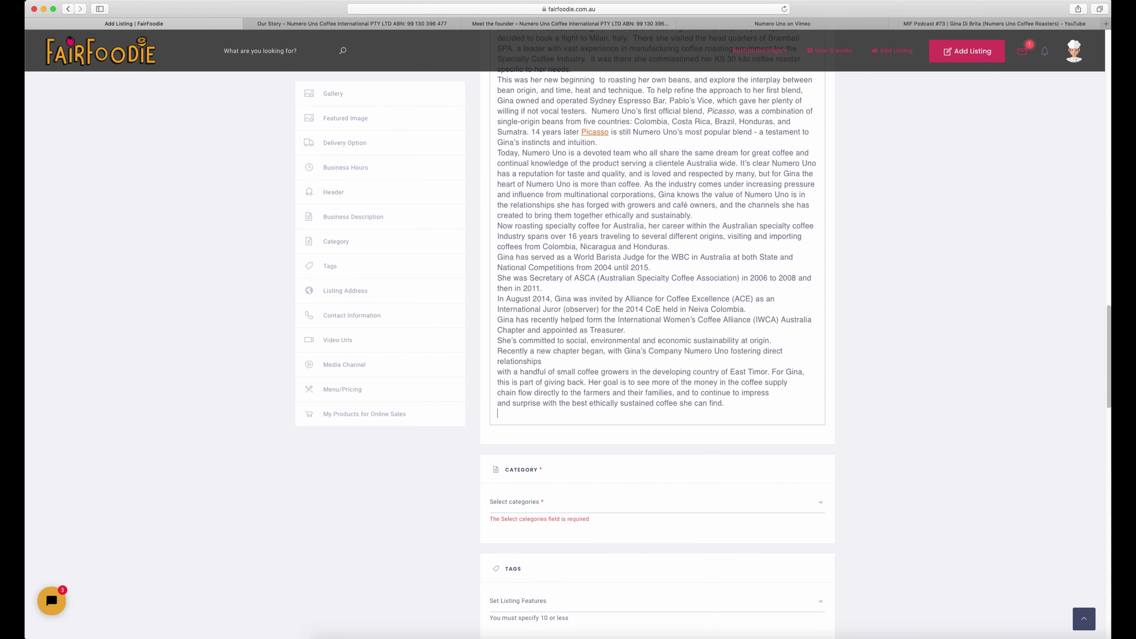
key("Return")
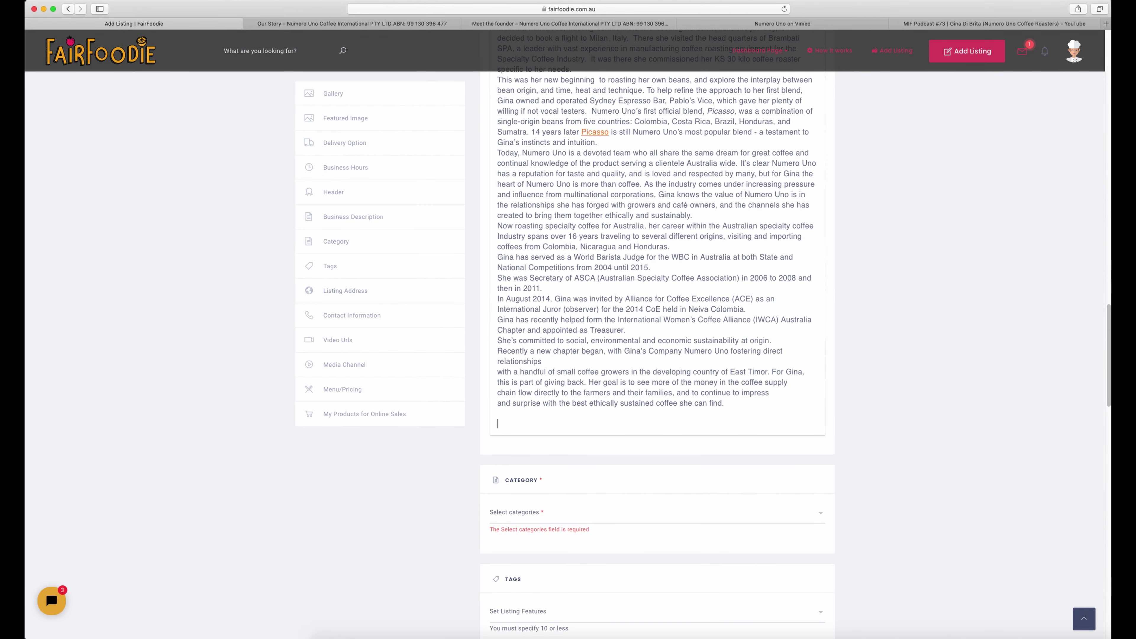
Copy the "Our Story" heading, logo and introductory text from the Numero Uno website and paste them at the end of the Business Description
left_click(393, 24)
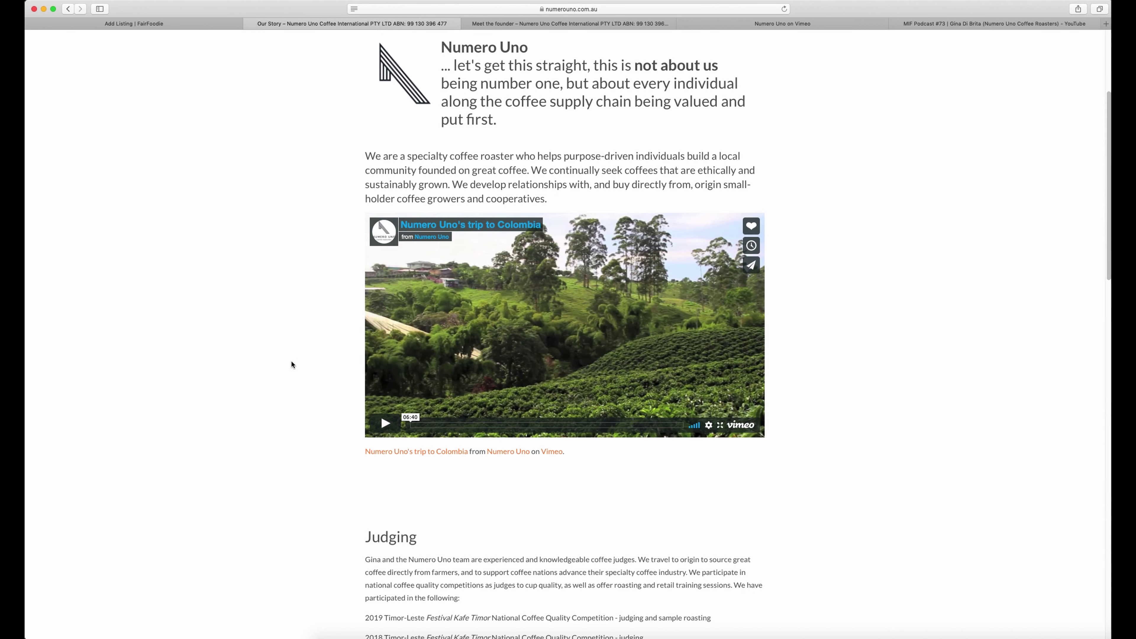
scroll(311, 345, "up", 5)
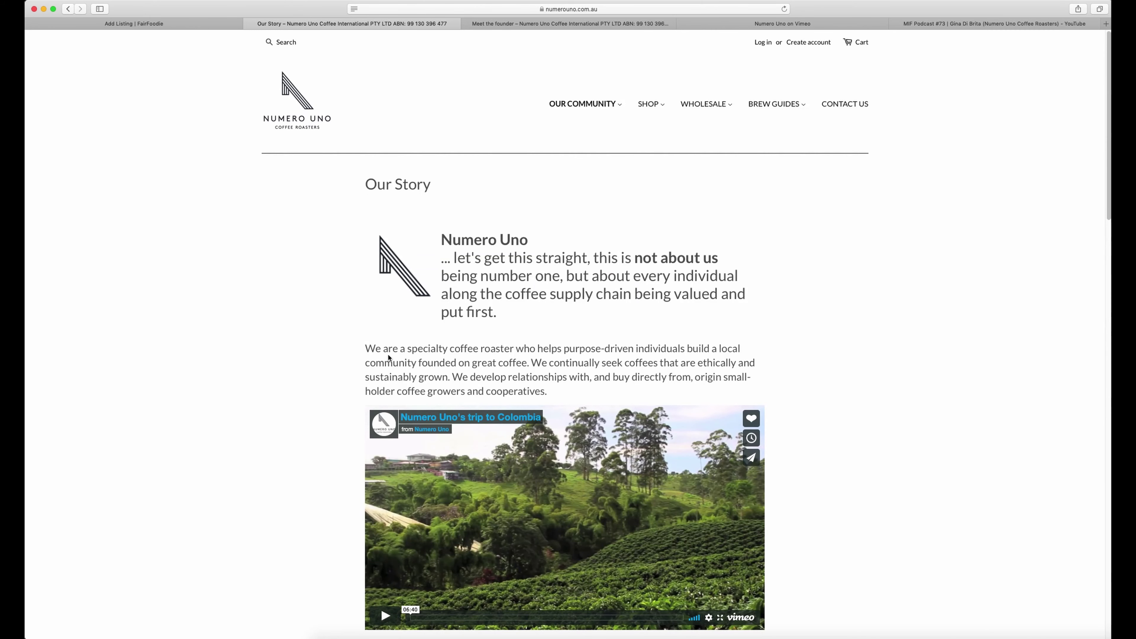
left_click_drag(366, 185, 583, 387)
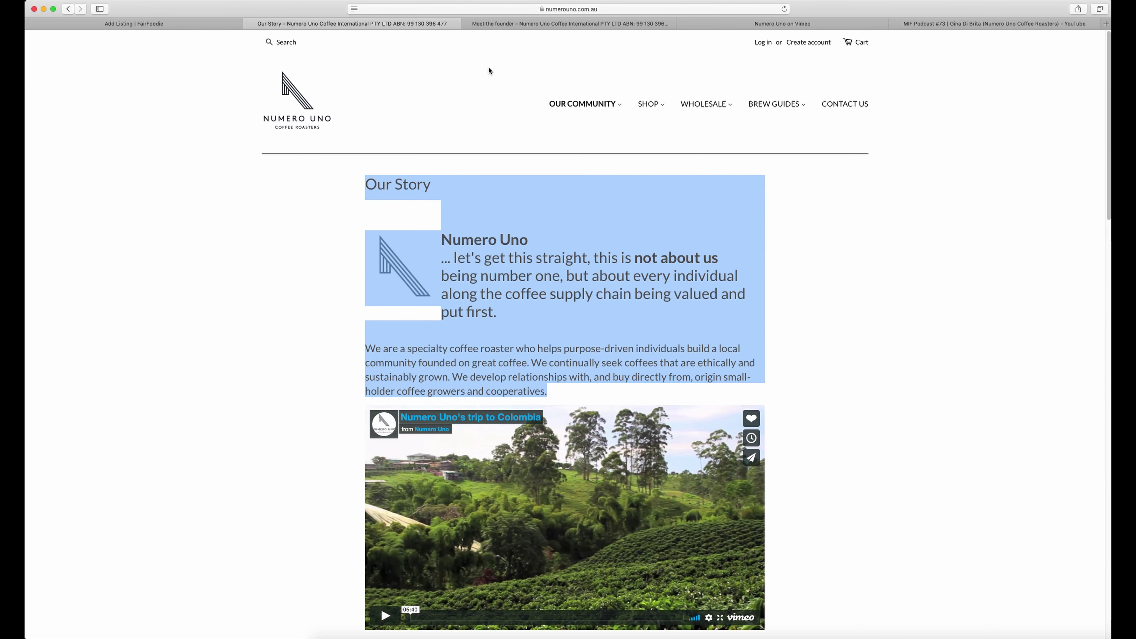
left_click(176, 24)
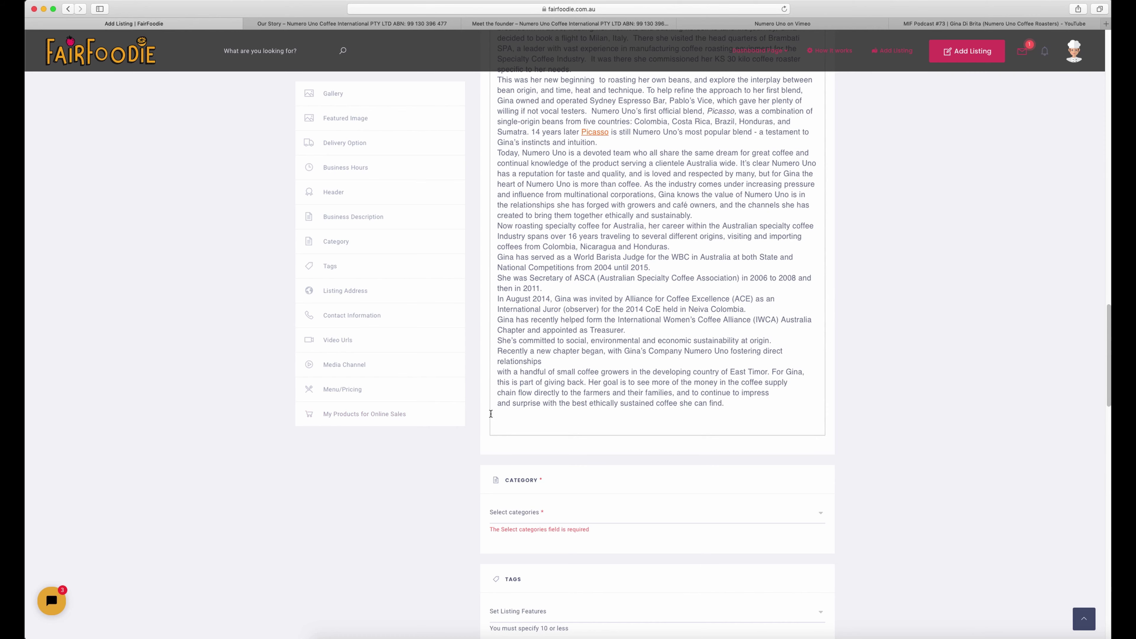
scroll(493, 410, "up", 15)
scroll(518, 443, "down", 15)
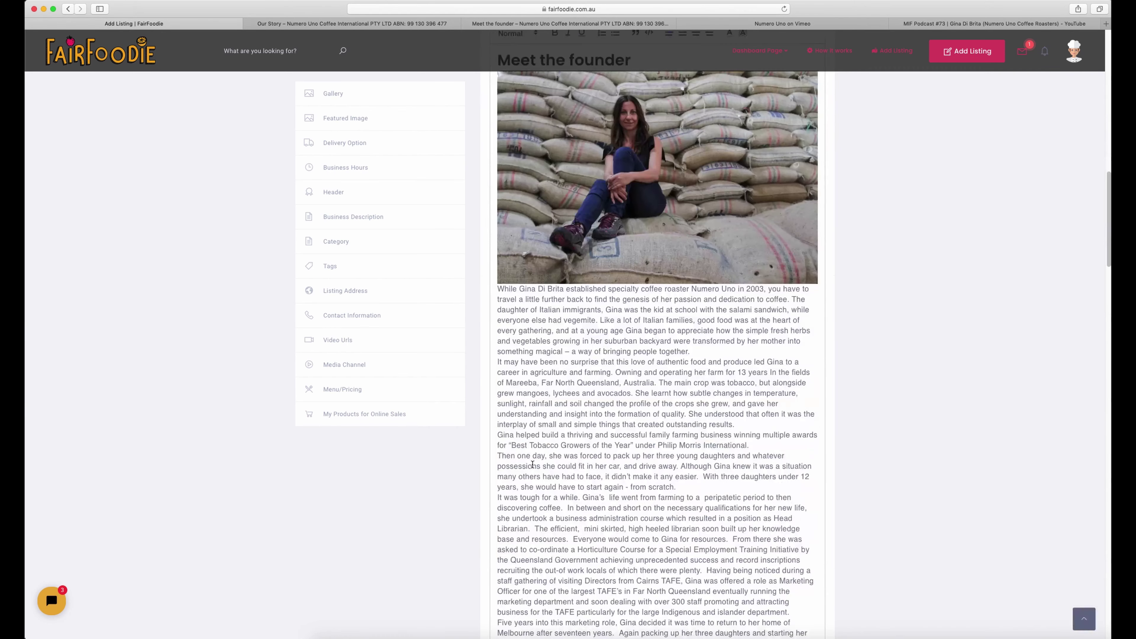
scroll(532, 464, "down", 3)
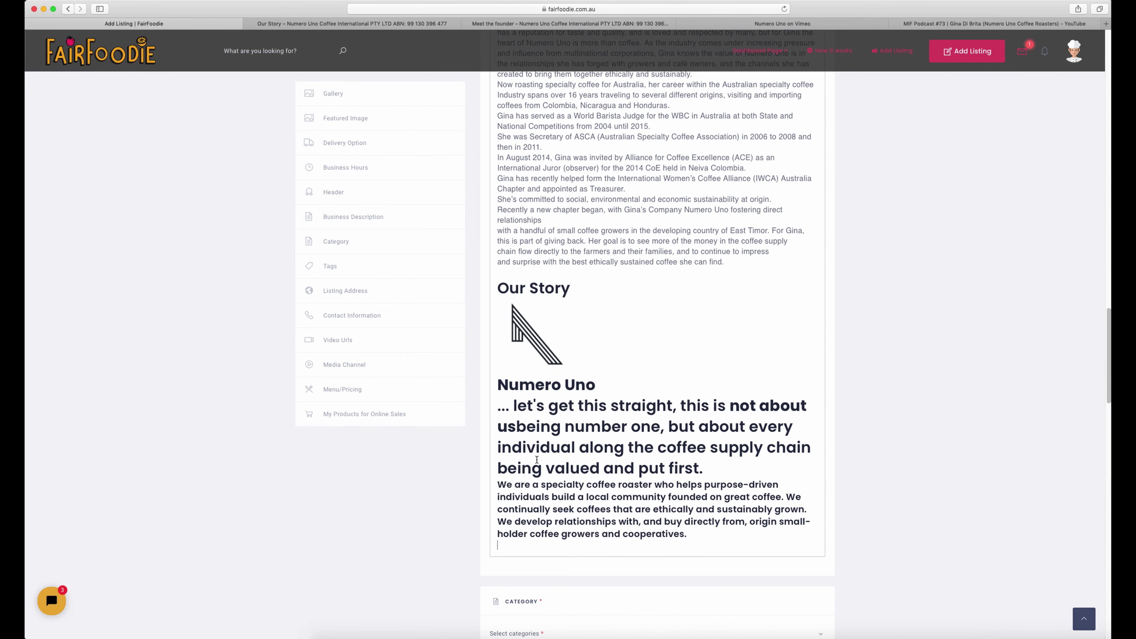
scroll(535, 461, "up", 10)
scroll(536, 458, "up", 4)
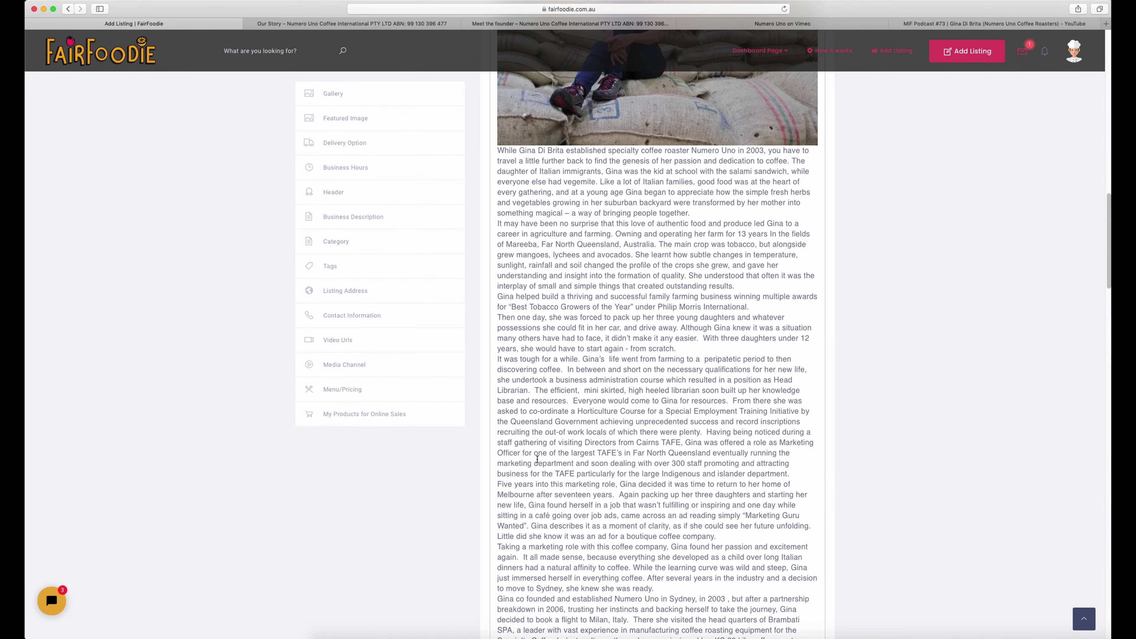
scroll(537, 458, "down", 12)
scroll(537, 459, "down", 7)
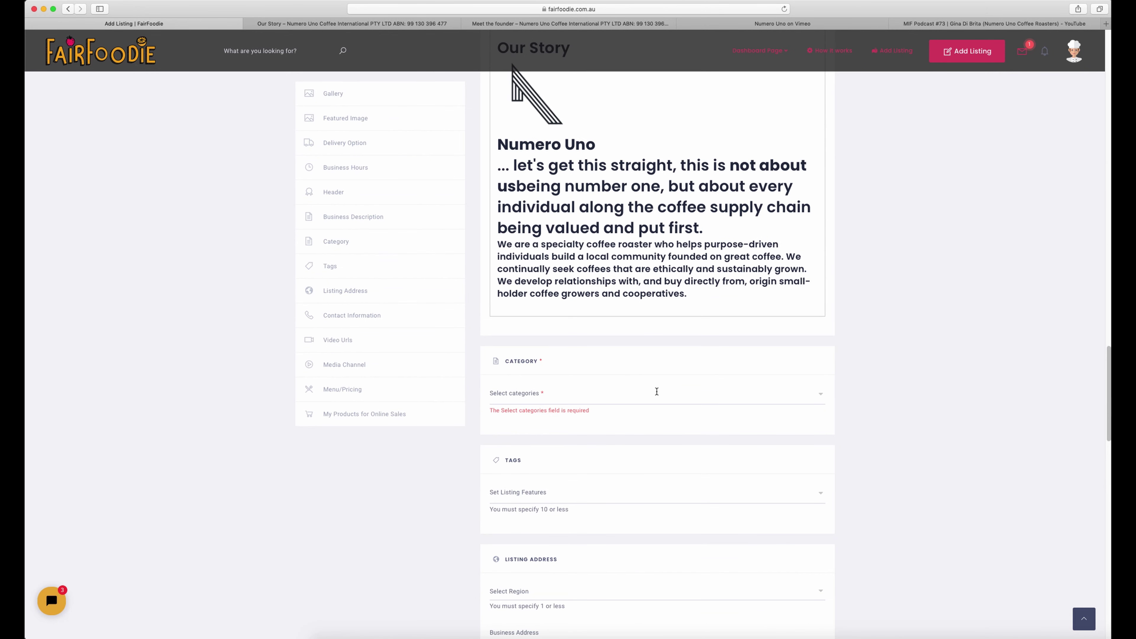
Check the Deli & Pantry and Drinks subcategories, and assign the listing to the Cafes category under Eateries and the Drinks category
left_click(819, 396)
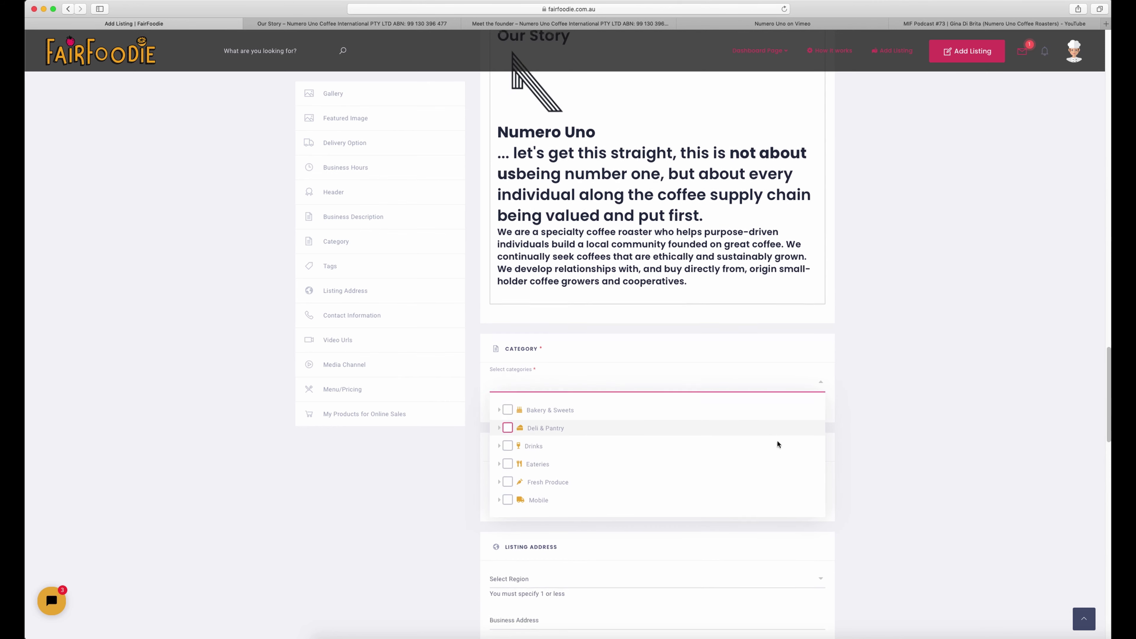
scroll(776, 439, "down", 2)
scroll(784, 450, "down", 1)
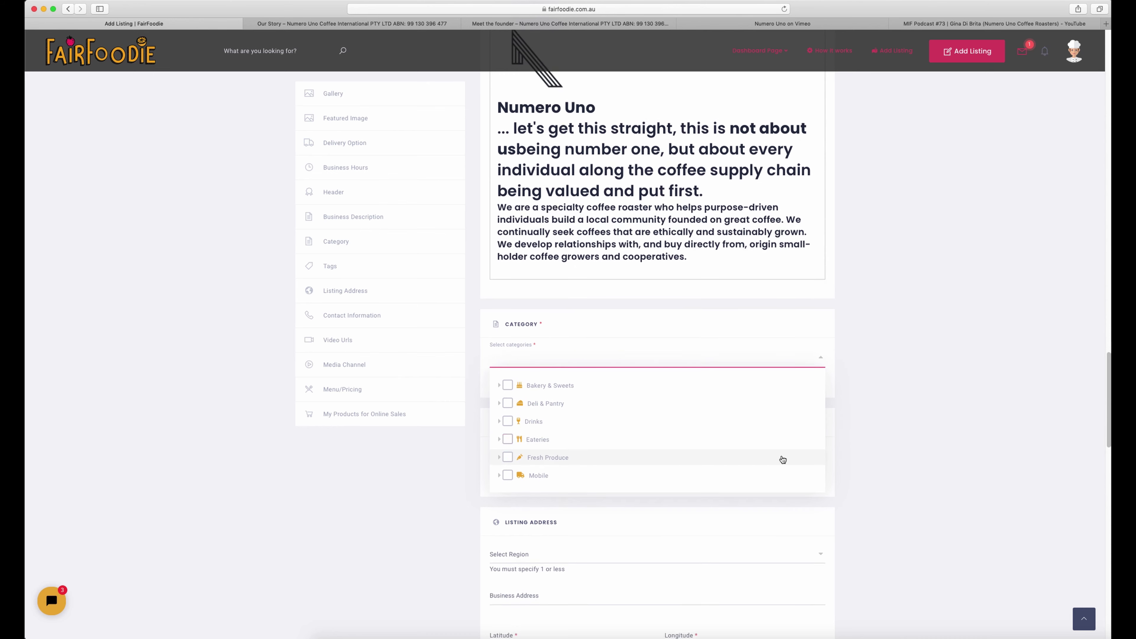
left_click(499, 403)
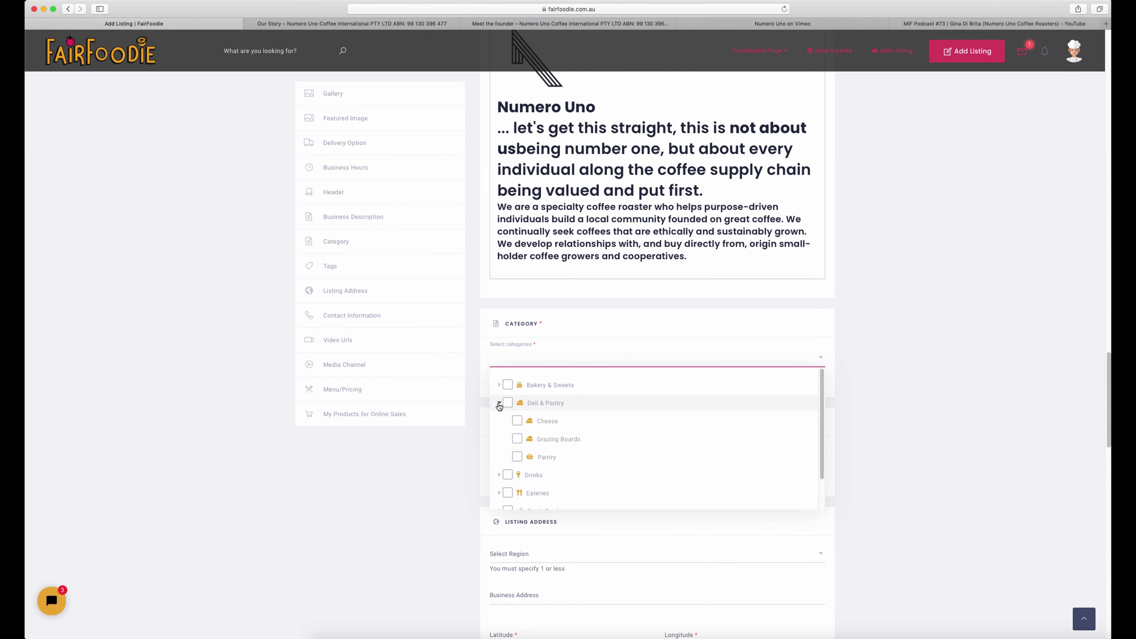
left_click(499, 404)
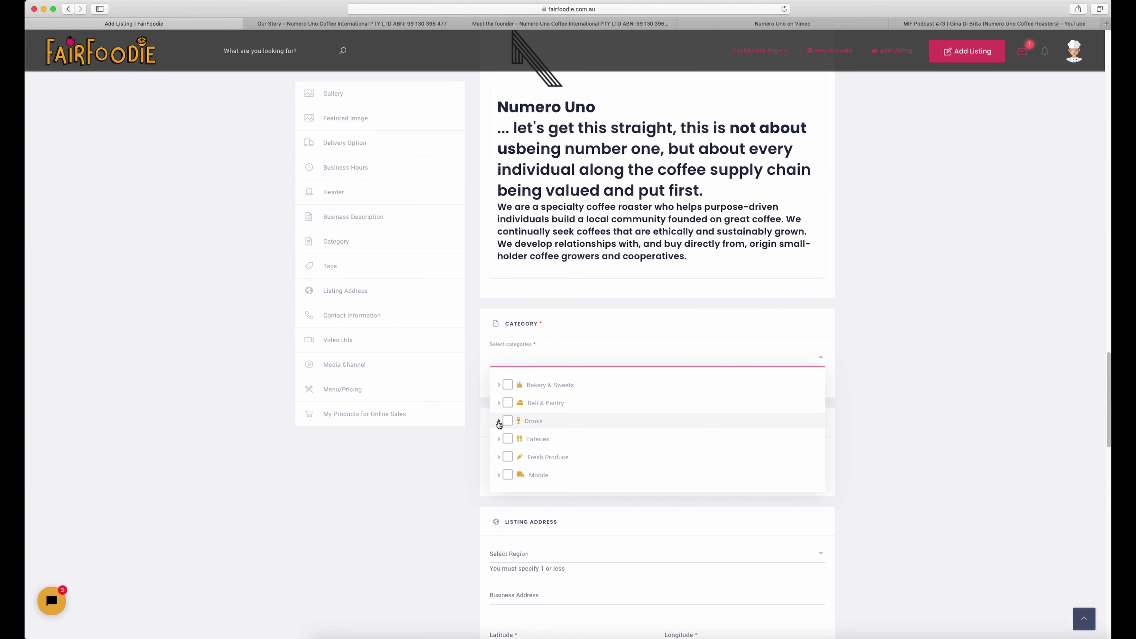
left_click(499, 422)
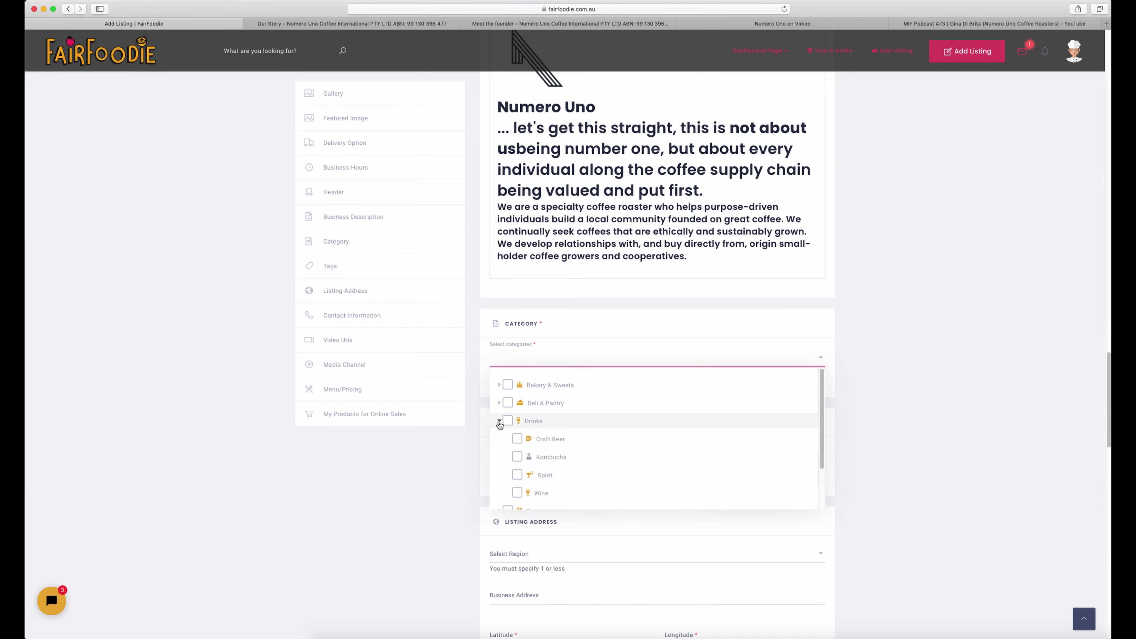
left_click(499, 422)
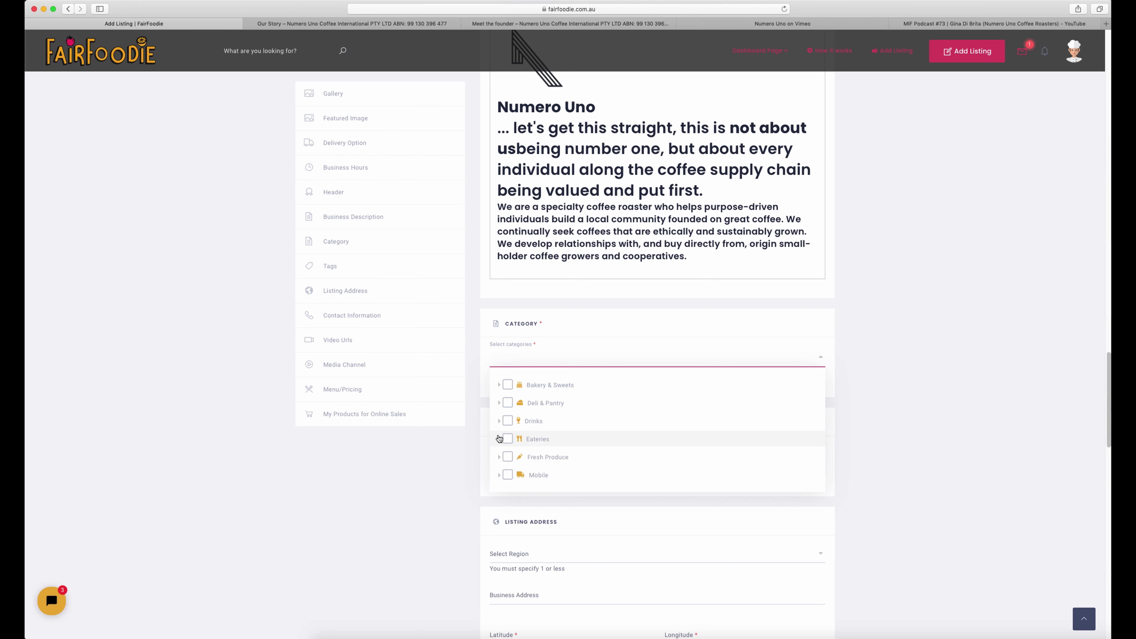
left_click(500, 439)
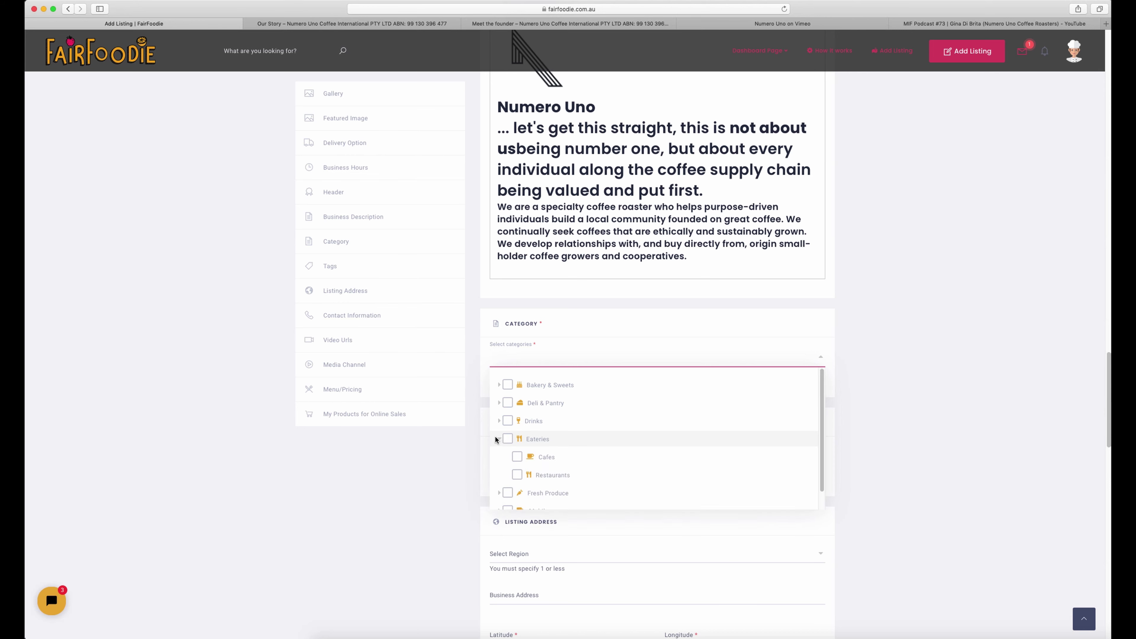
left_click(516, 457)
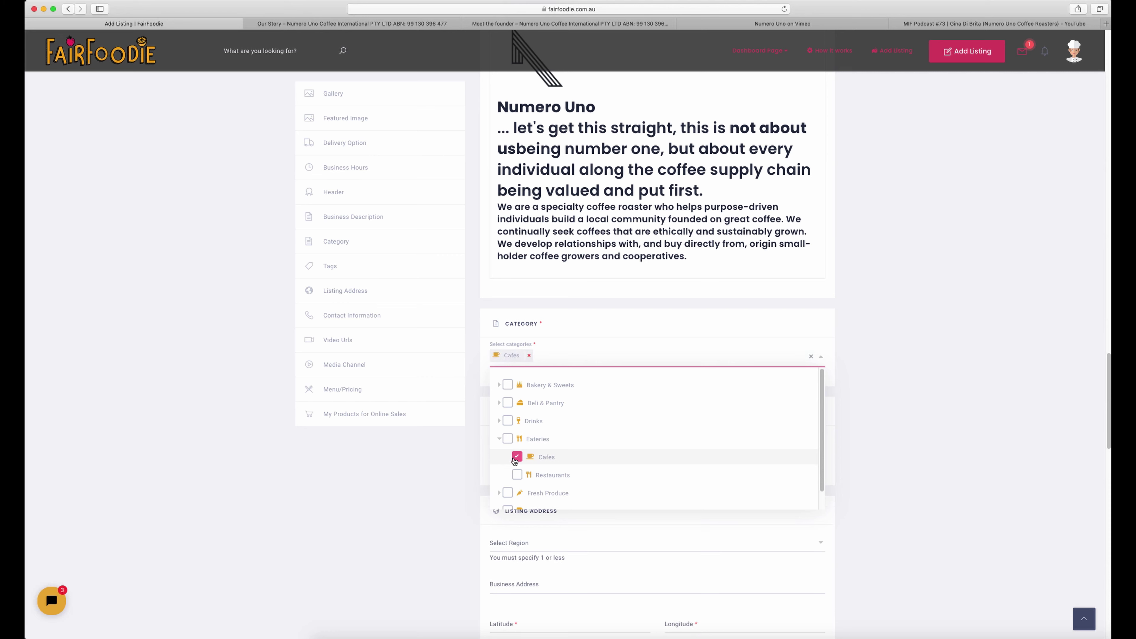
left_click(507, 420)
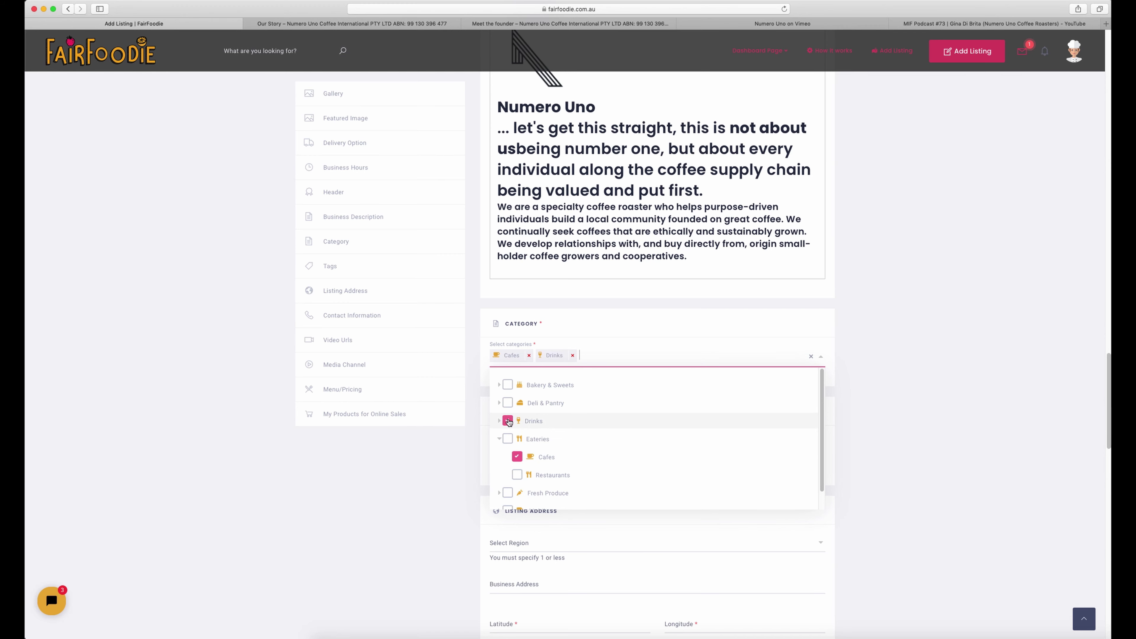
left_click(821, 359)
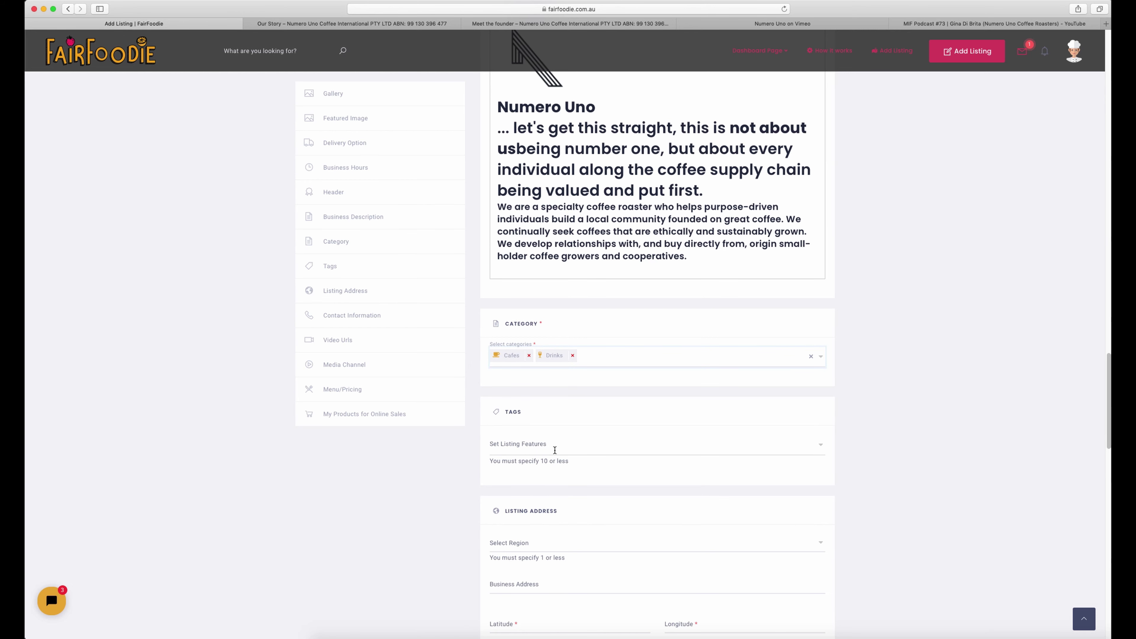
Set the listing's tags to Fair Trade, Biodegradable Packaging, Award Winning and Australian Owned
scroll(555, 449, "down", 2)
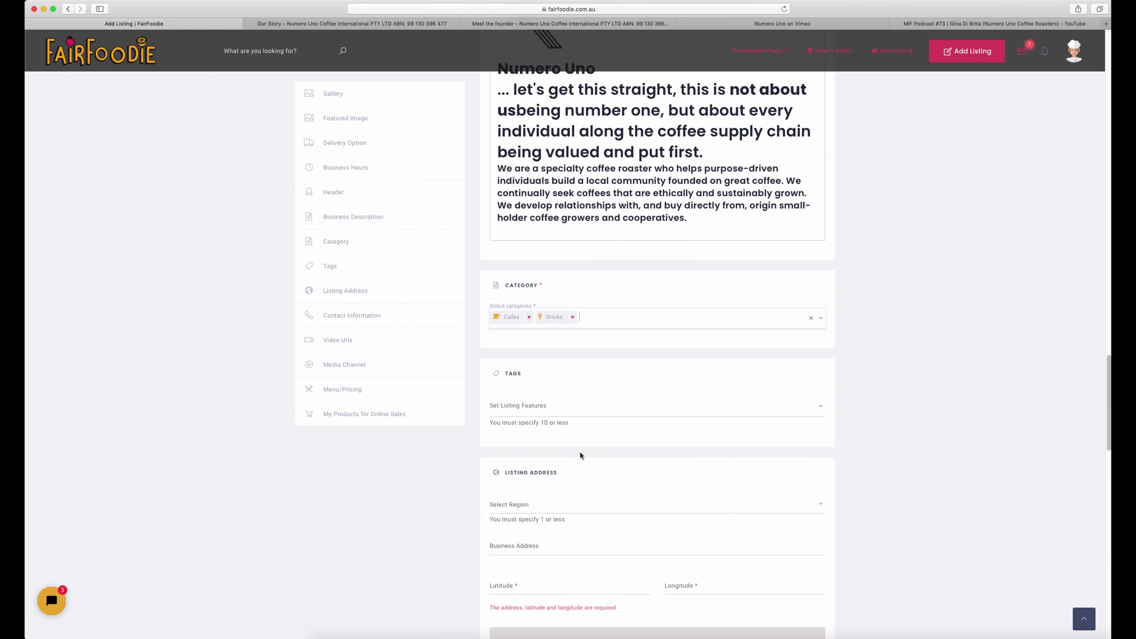
left_click(821, 410)
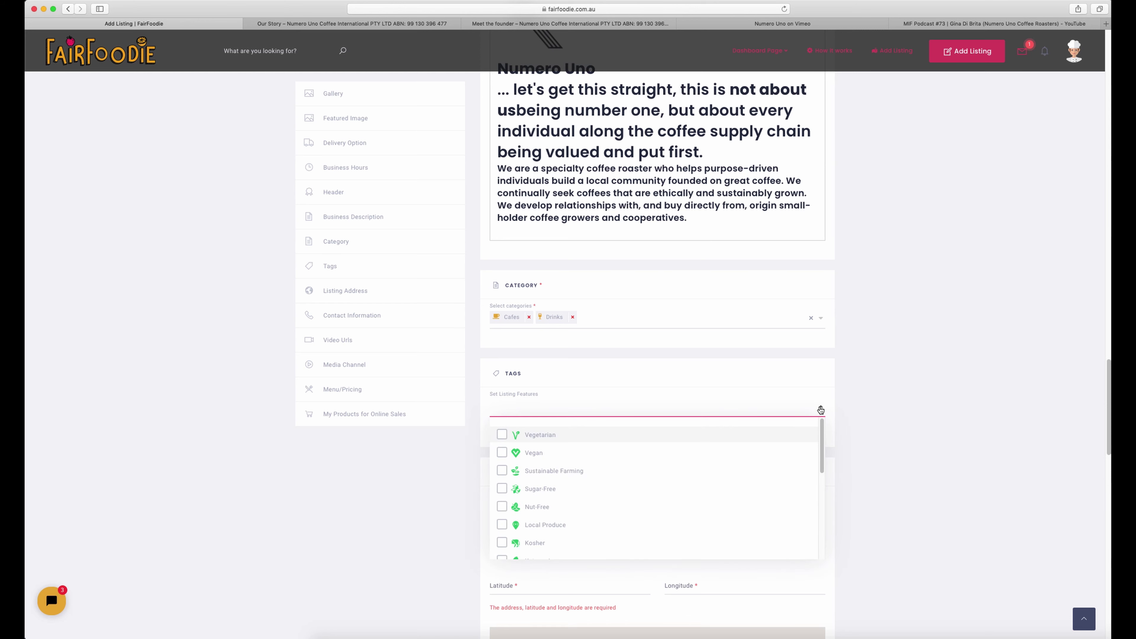
scroll(782, 487, "down", 2)
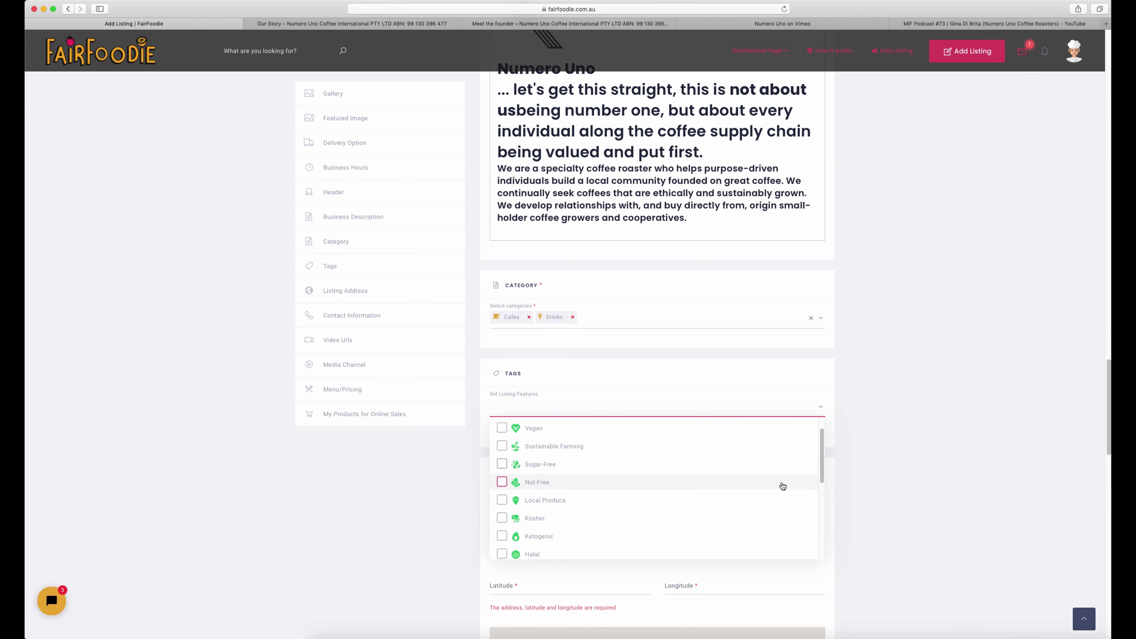
scroll(782, 486, "down", 5)
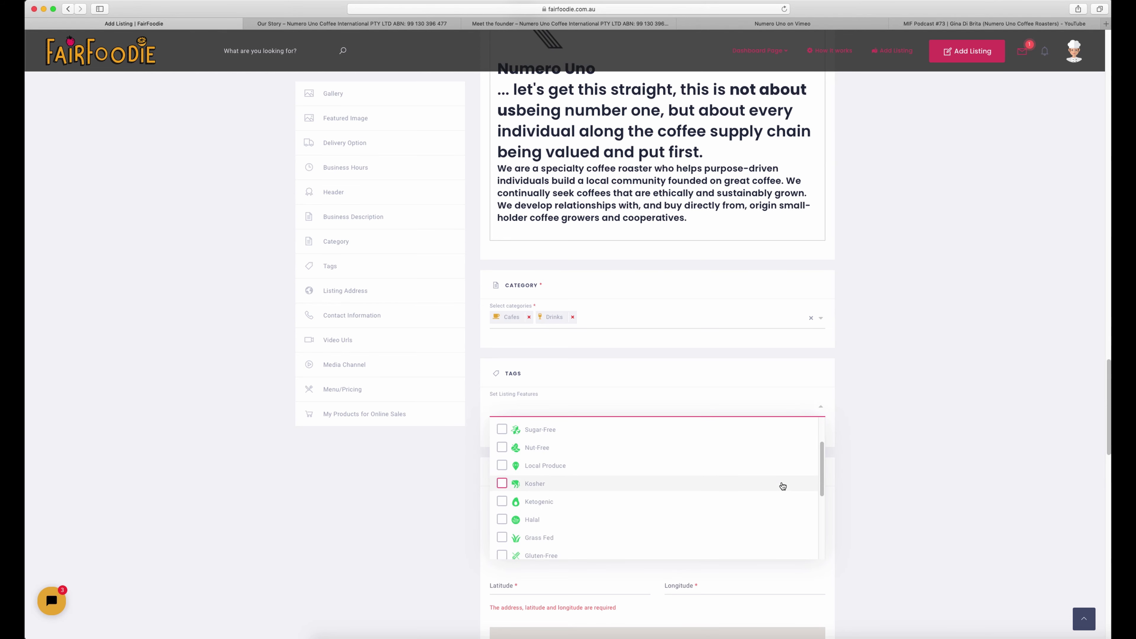
scroll(782, 486, "down", 3)
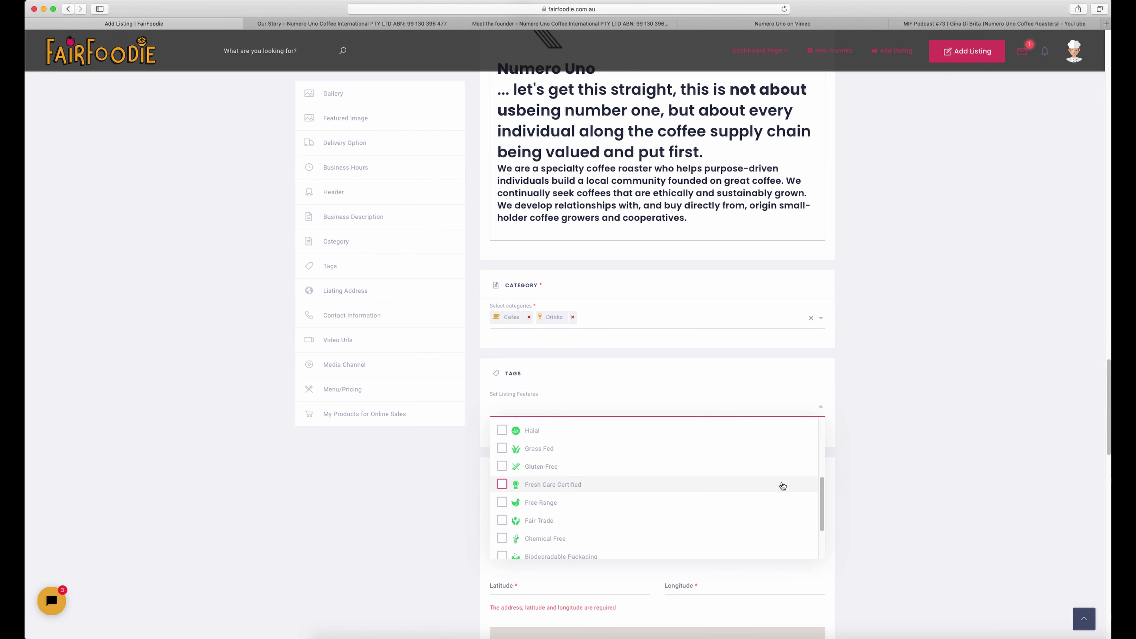
scroll(783, 486, "down", 2)
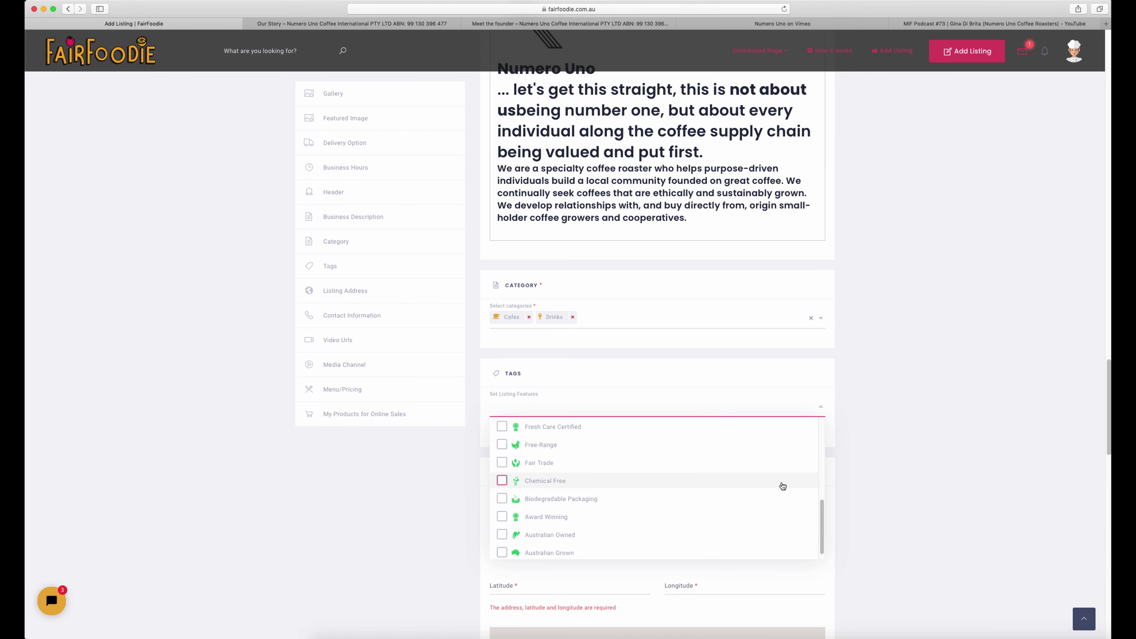
left_click(501, 463)
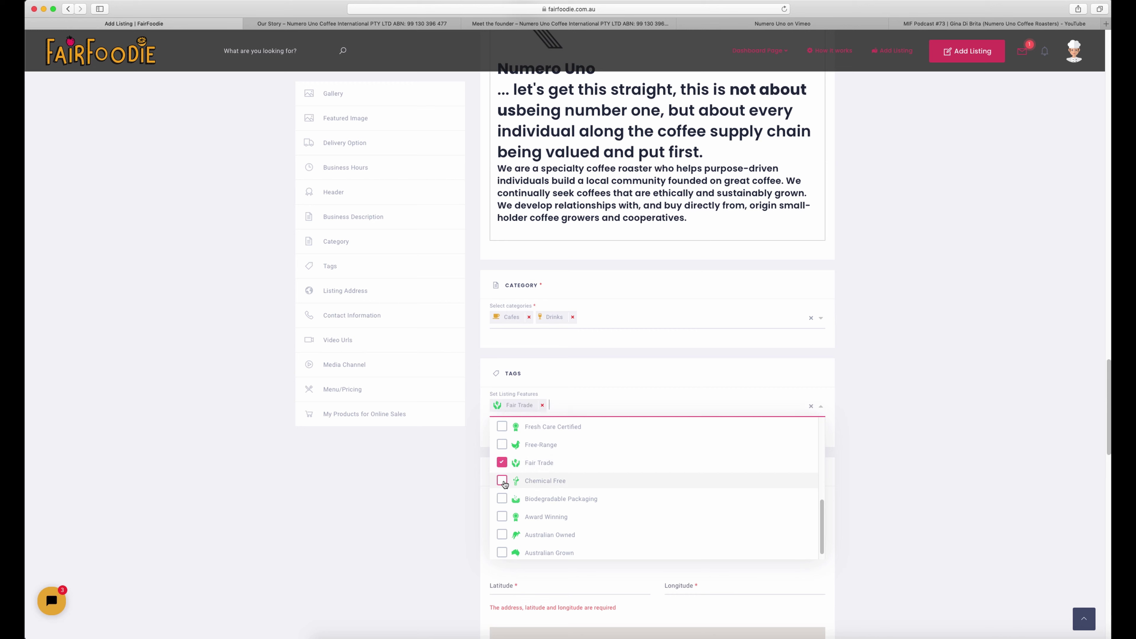
left_click(502, 499)
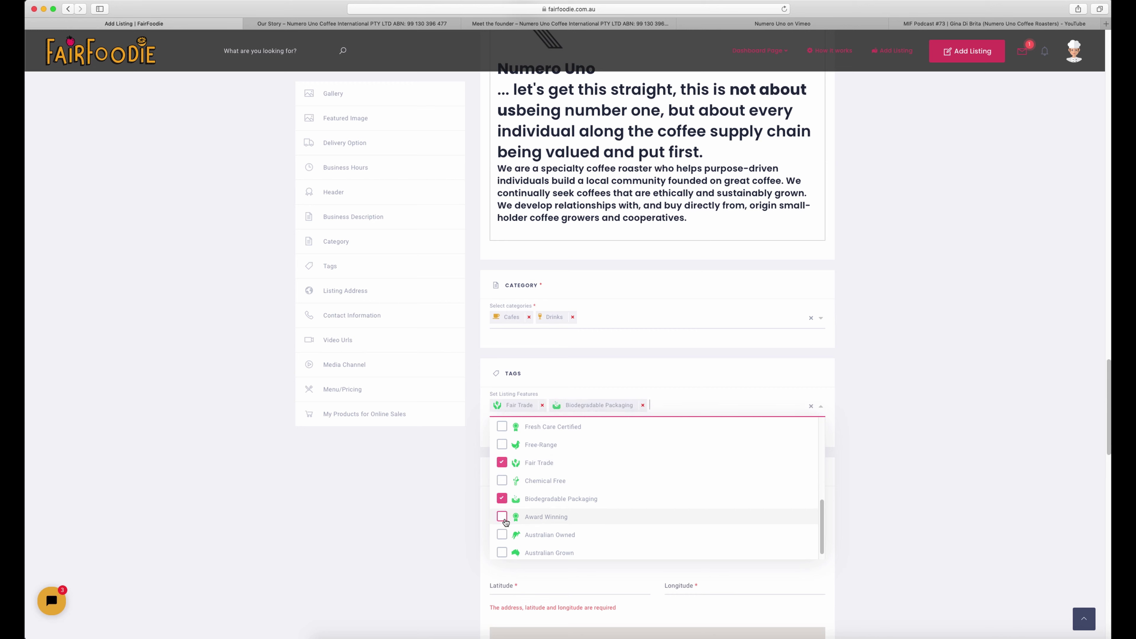
left_click(503, 517)
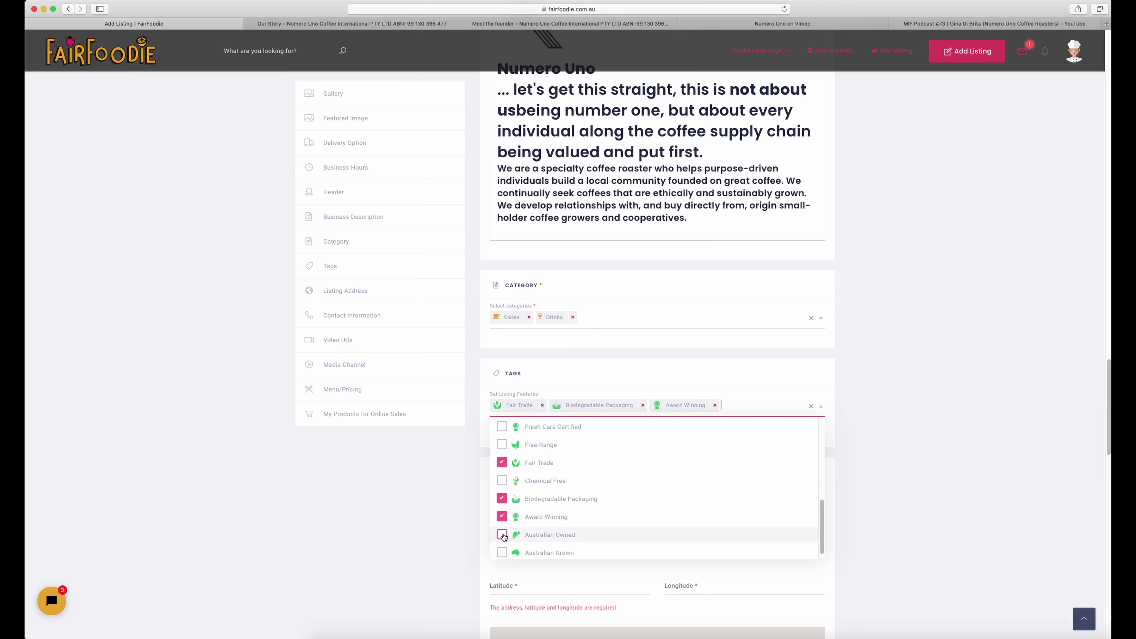
left_click(502, 535)
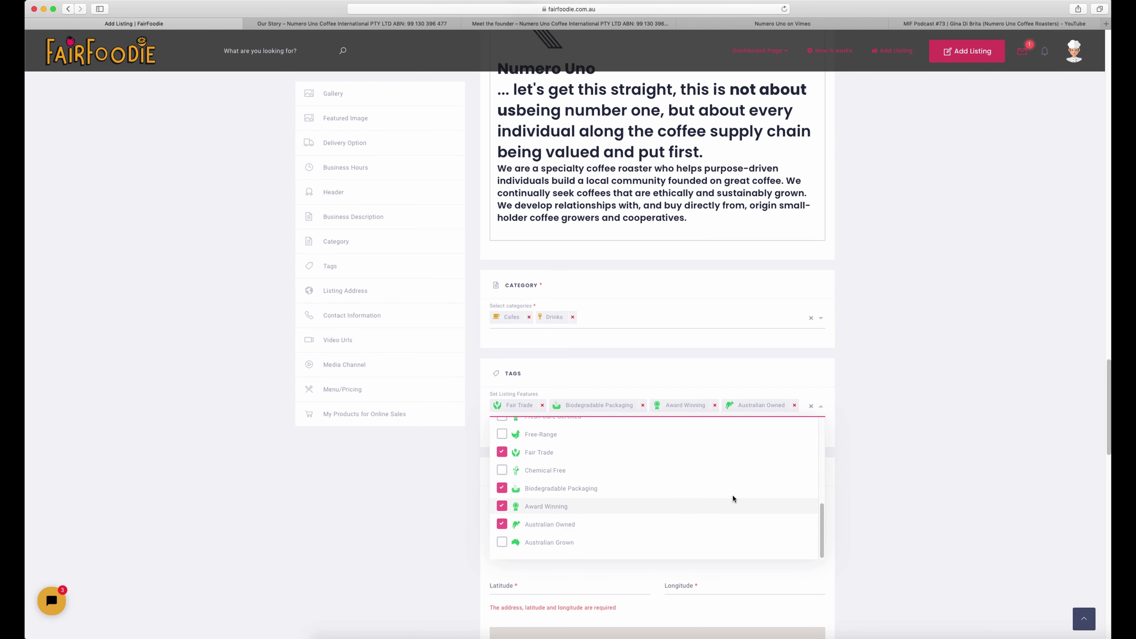
left_click(821, 408)
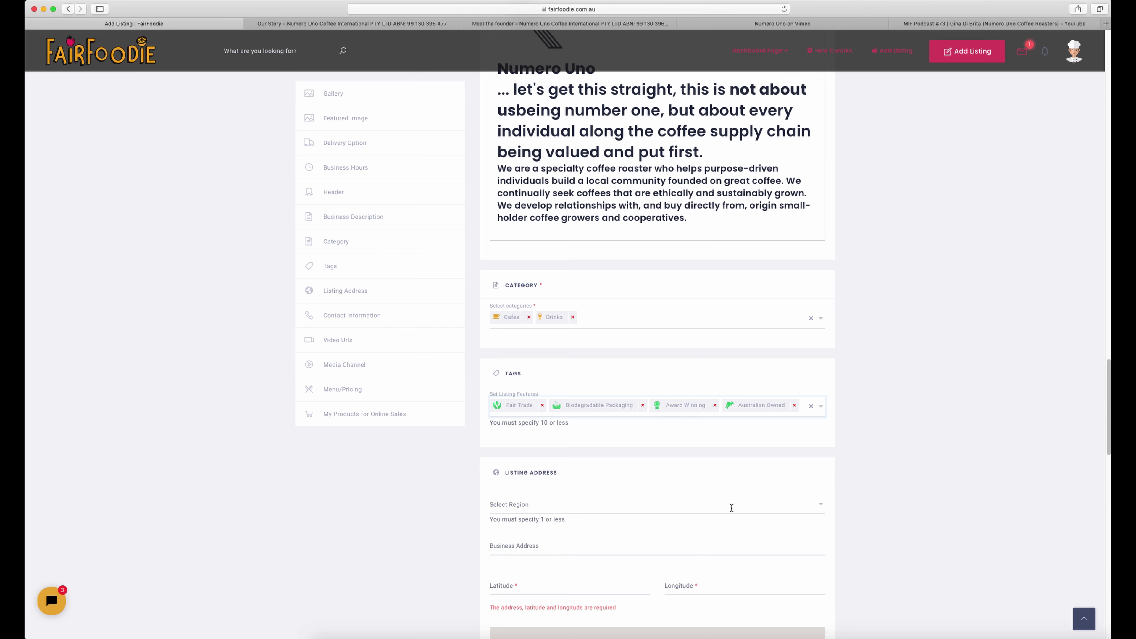
Set the listing address region to Australia Wide
left_click(820, 507)
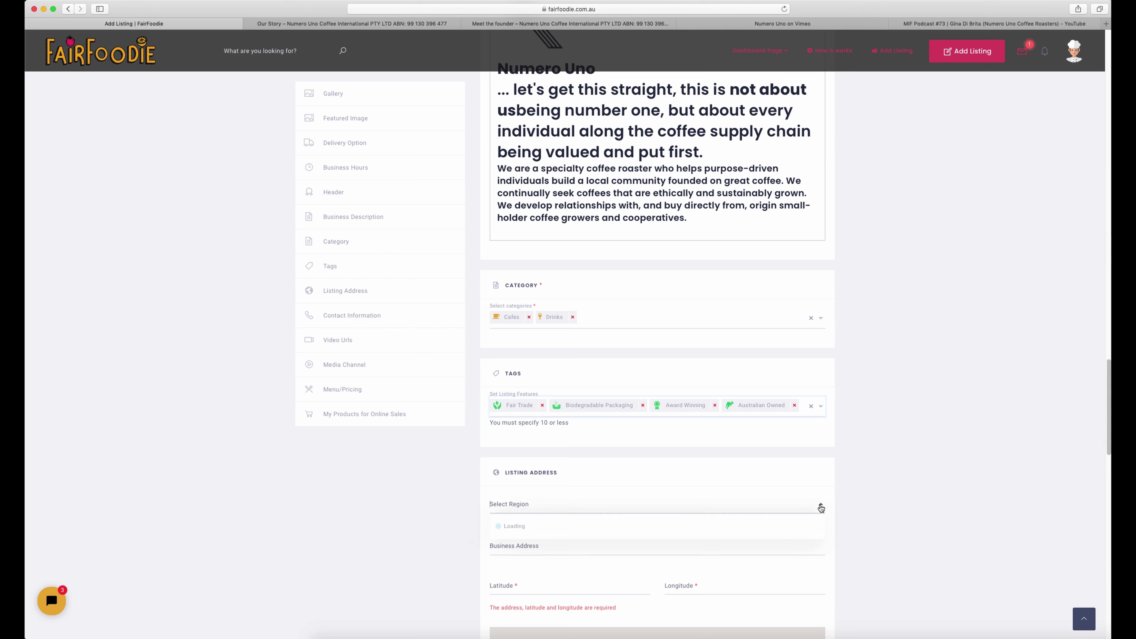
scroll(816, 501, "down", 1)
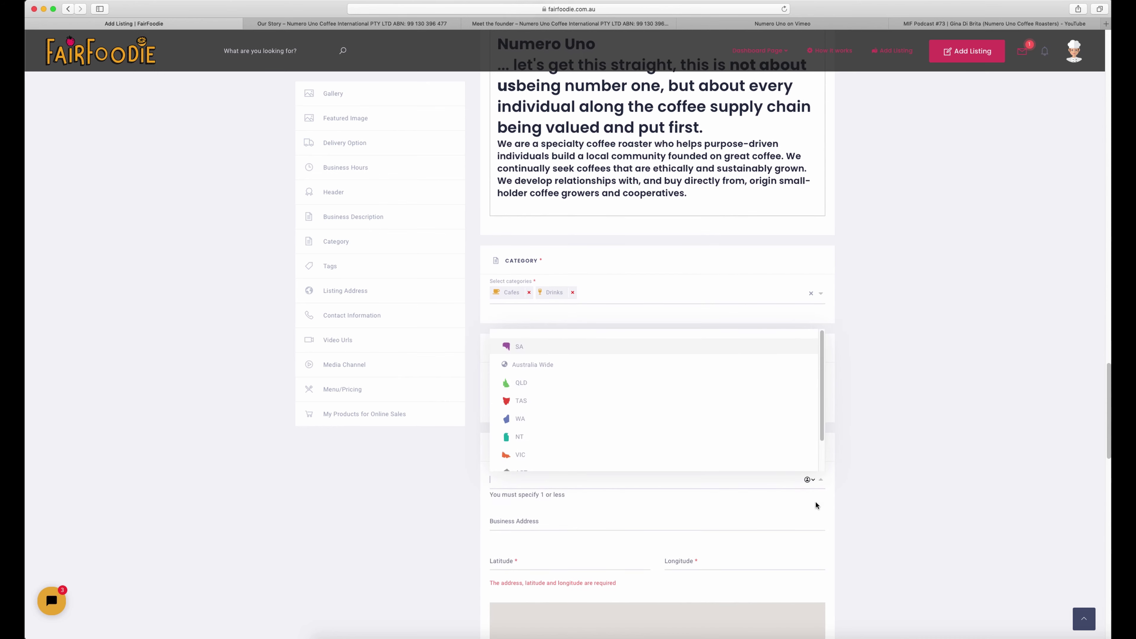
scroll(685, 408, "down", 2)
scroll(685, 410, "up", 2)
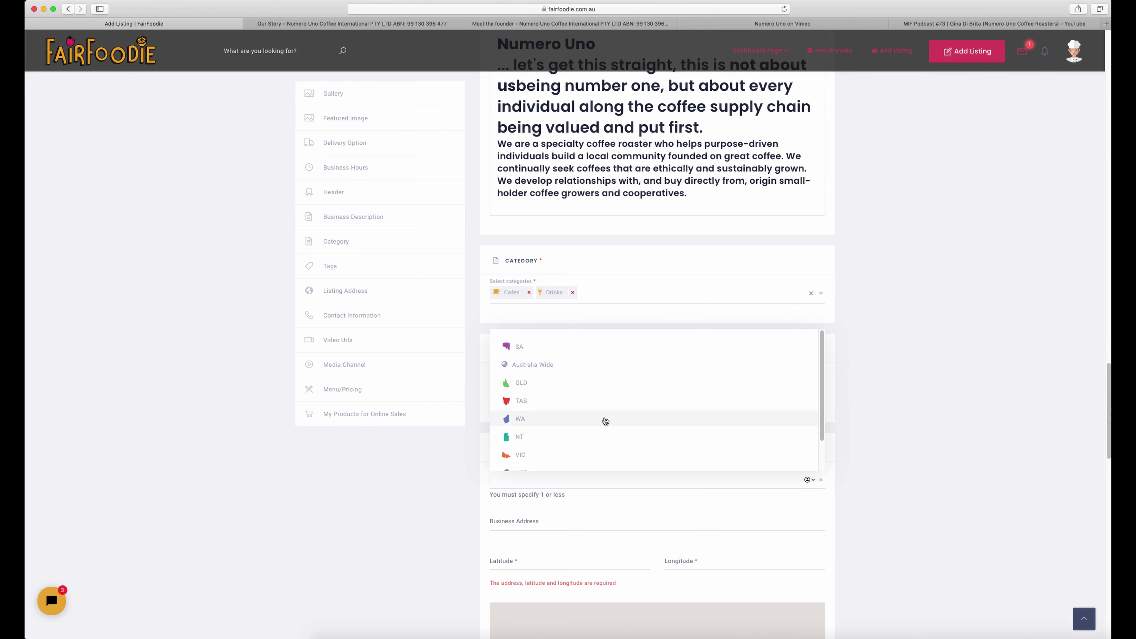
left_click(607, 371)
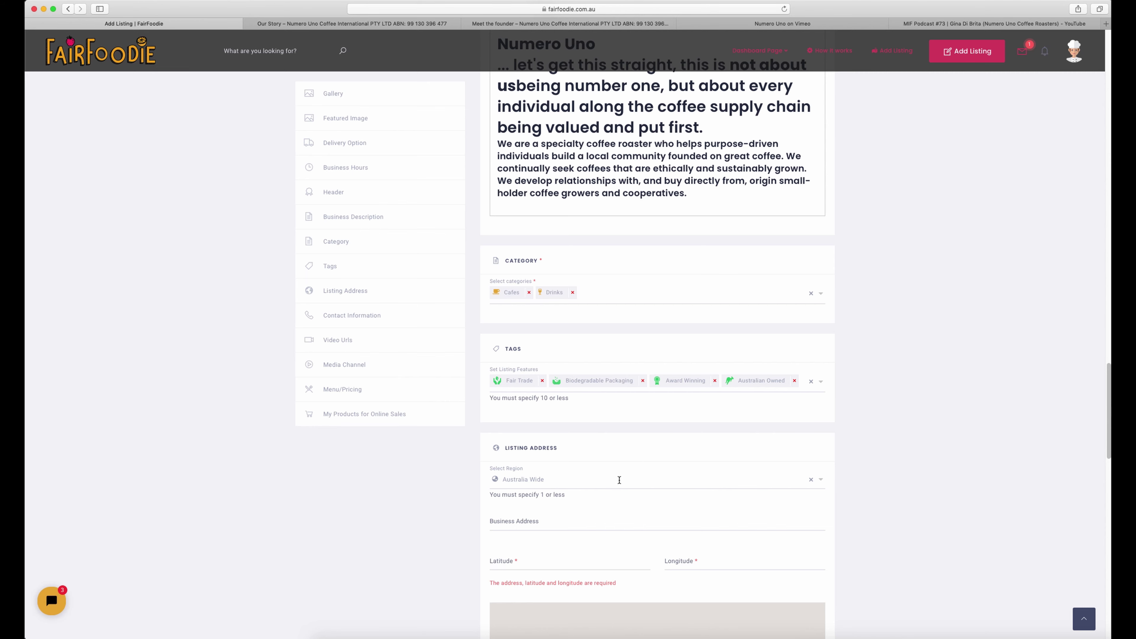
Enter a sample street address as the business address and accept the matching suggestion to fill in its coordinates
scroll(619, 486, "down", 3)
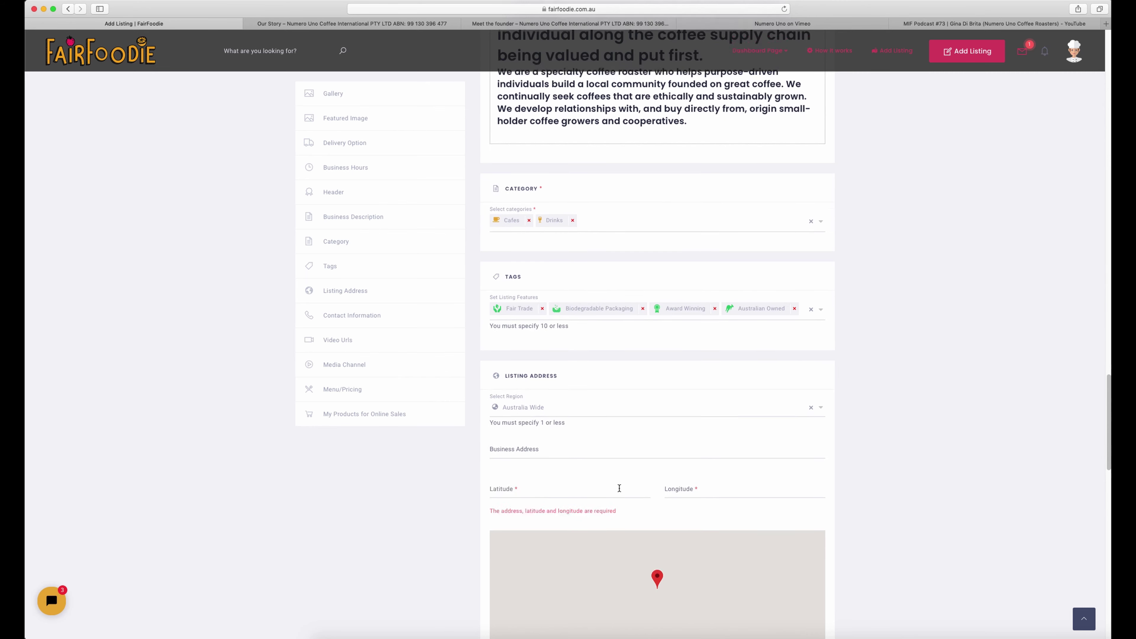
scroll(447, 512, "down", 2)
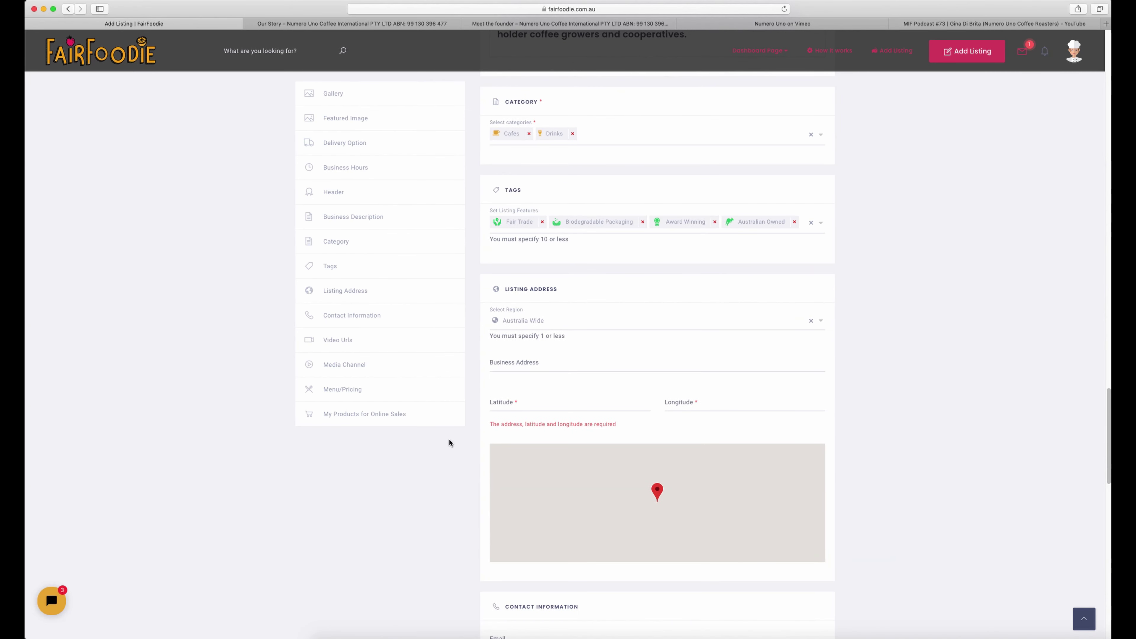
left_click(531, 363)
type("500 george st")
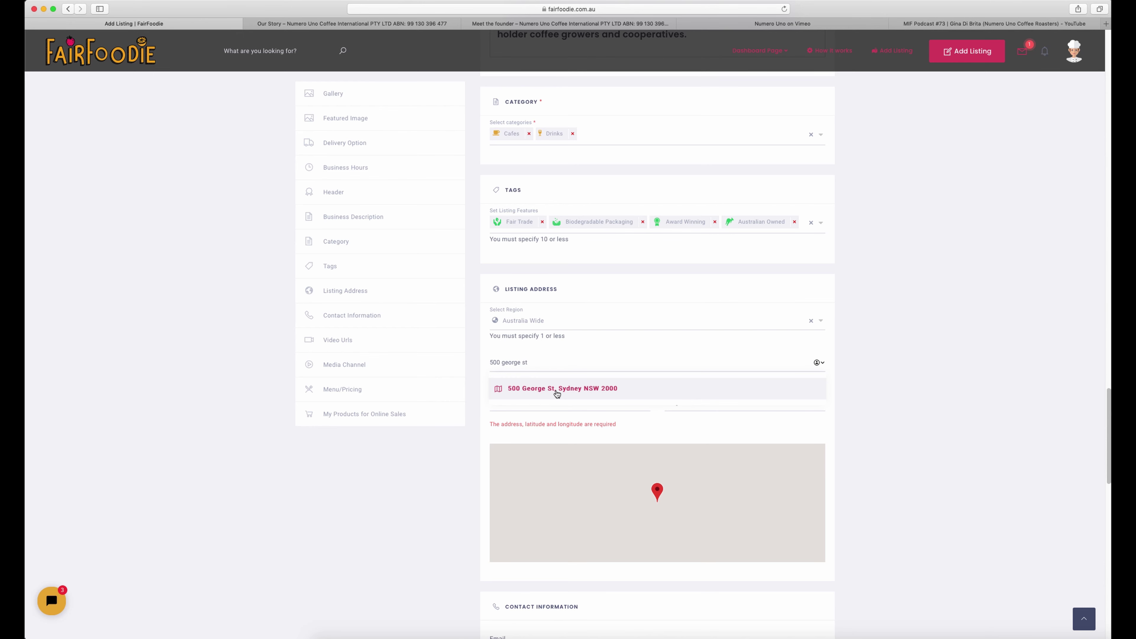
left_click(556, 388)
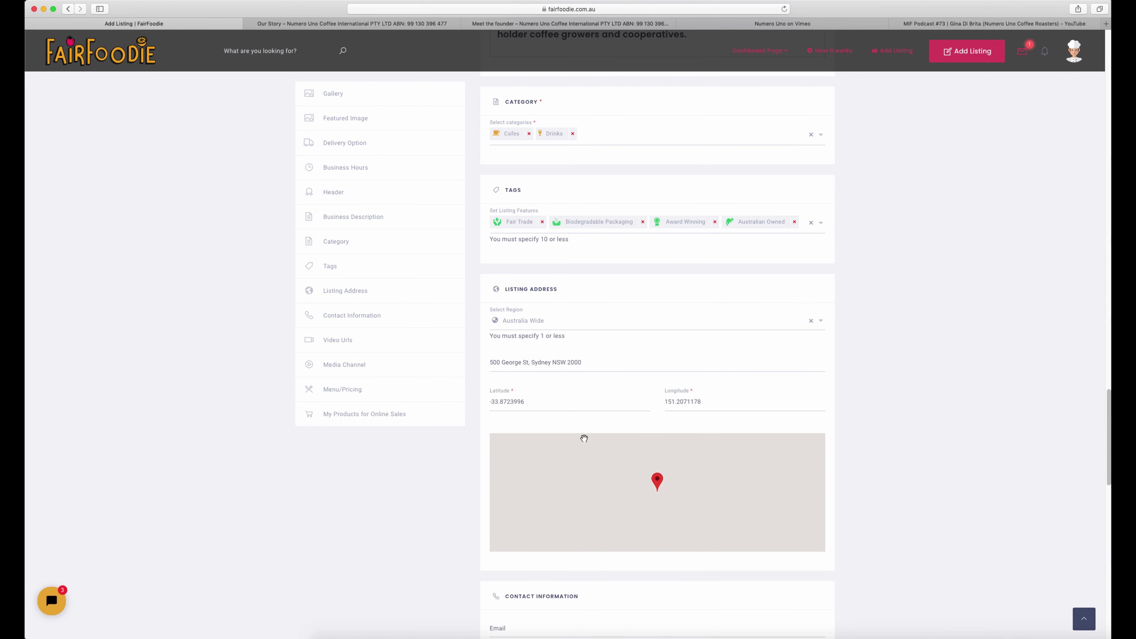
Clear the latitude, longitude and business address from the Listing Address section
double_click(557, 403)
key("BackSpace")
double_click(682, 402)
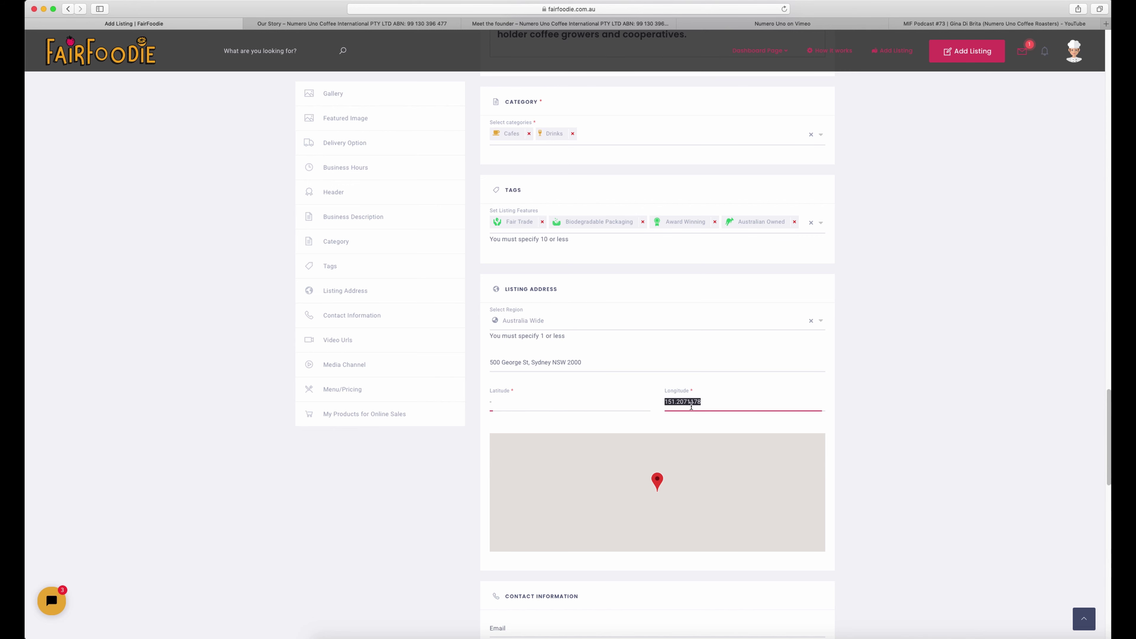
key("BackSpace")
double_click(569, 362)
triple_click(568, 363)
key("BackSpace")
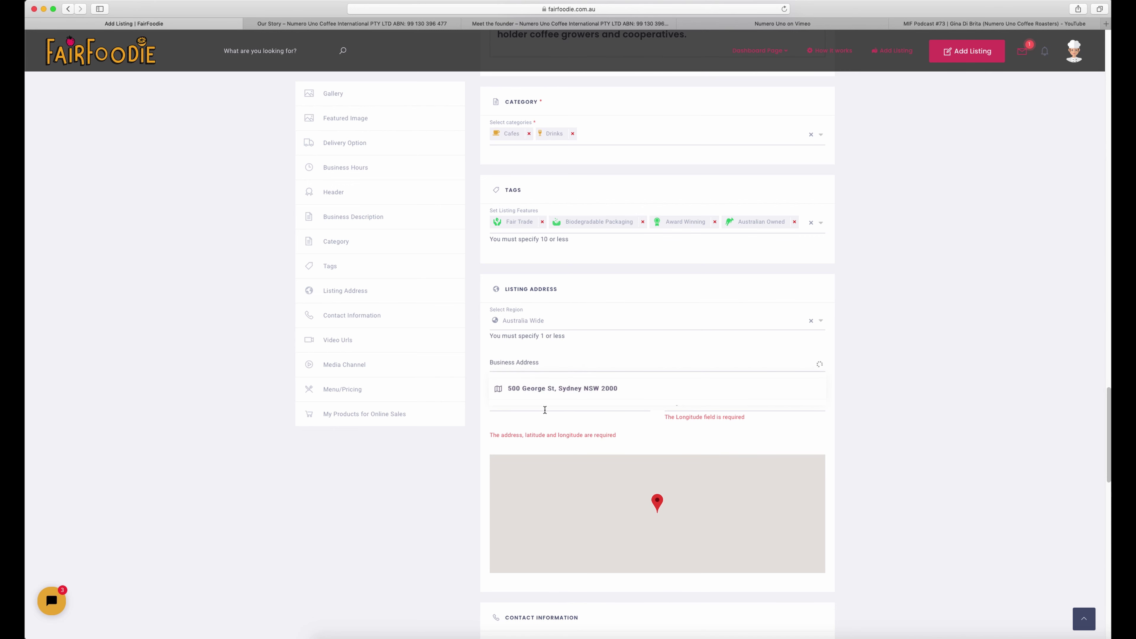
left_click(682, 404)
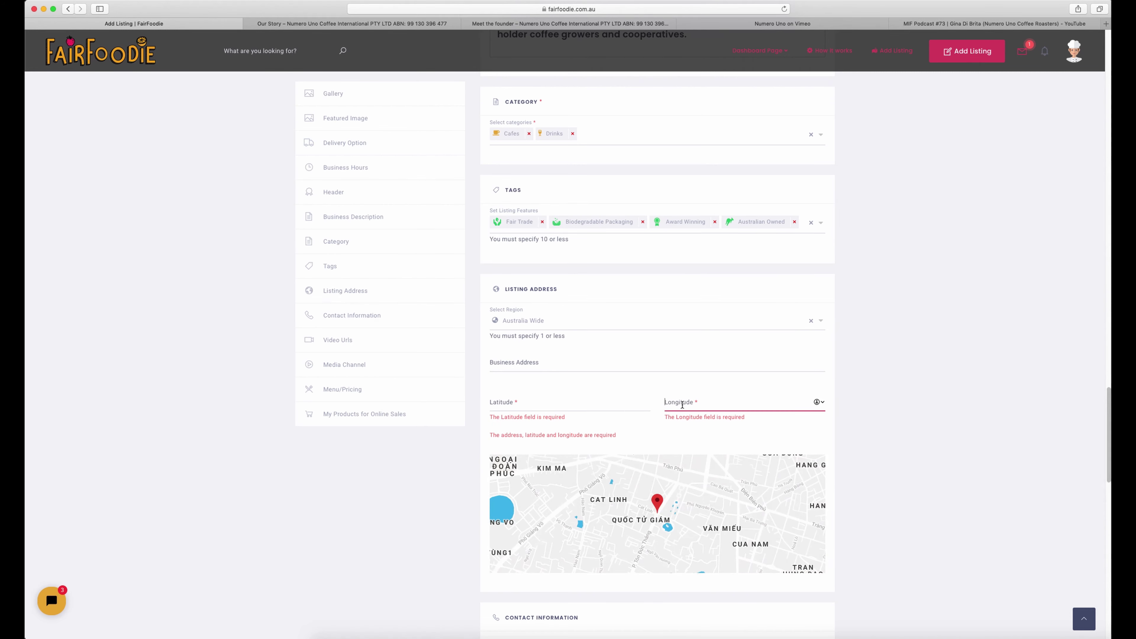
left_click(777, 435)
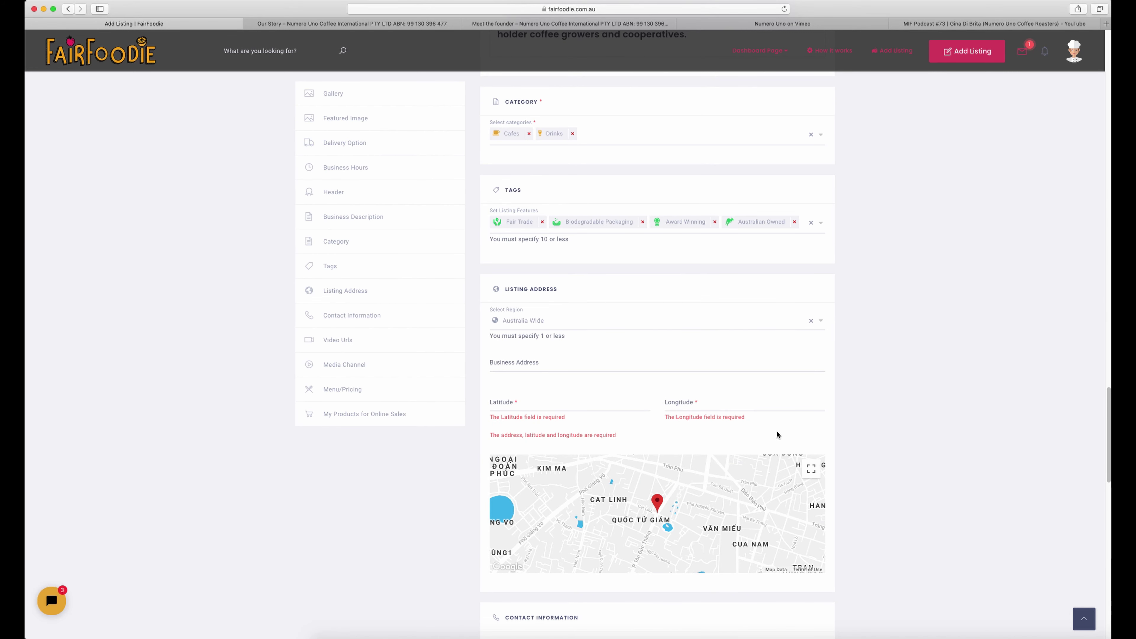
Copy the sales email address from the Numero Uno website's contact page into the listing's contact email
scroll(775, 429, "down", 1)
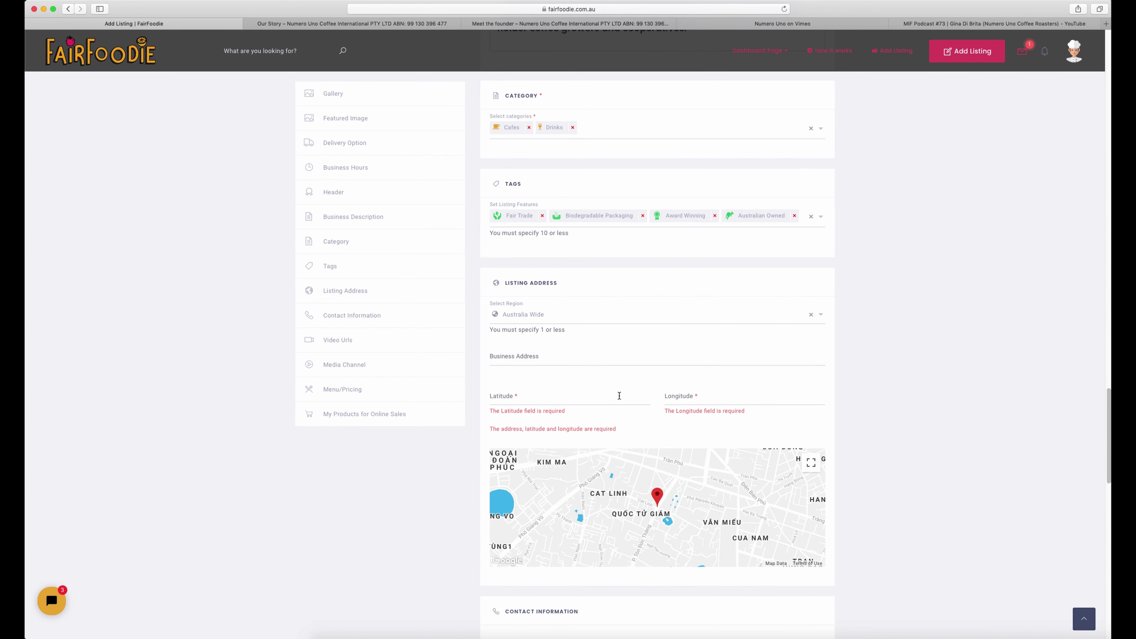
scroll(621, 399, "down", 5)
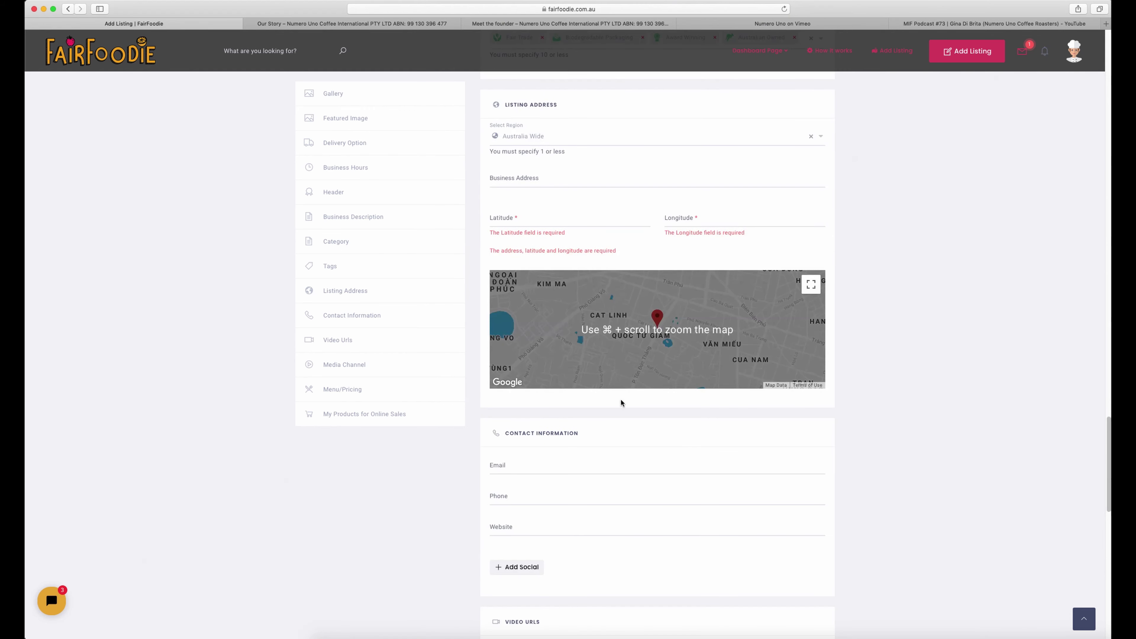
scroll(620, 402, "down", 1)
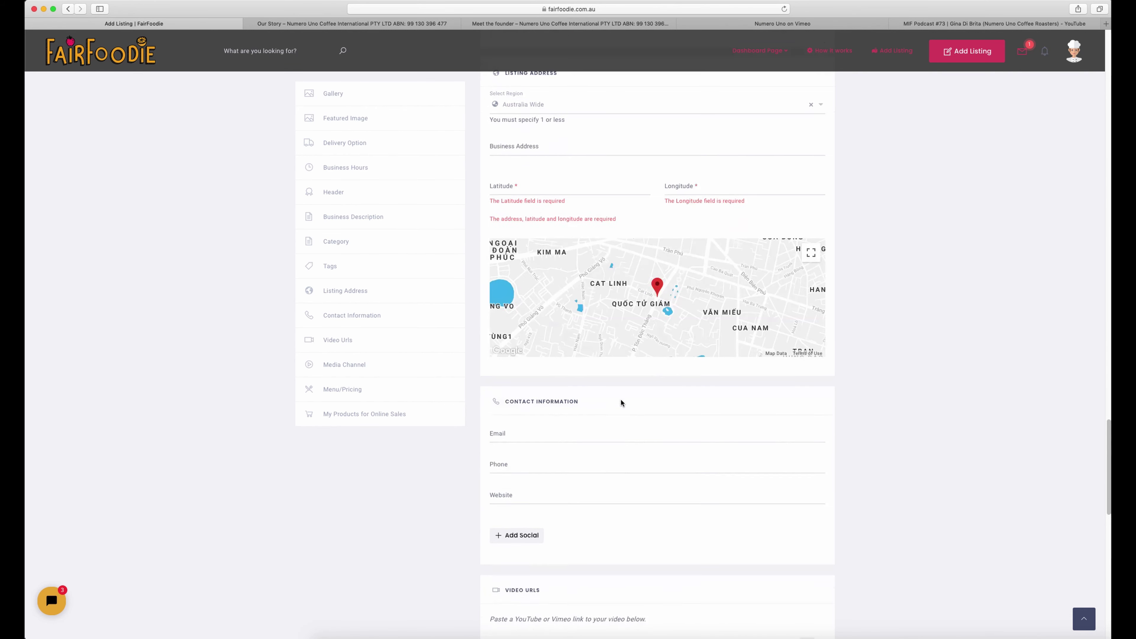
scroll(621, 402, "down", 3)
left_click(512, 339)
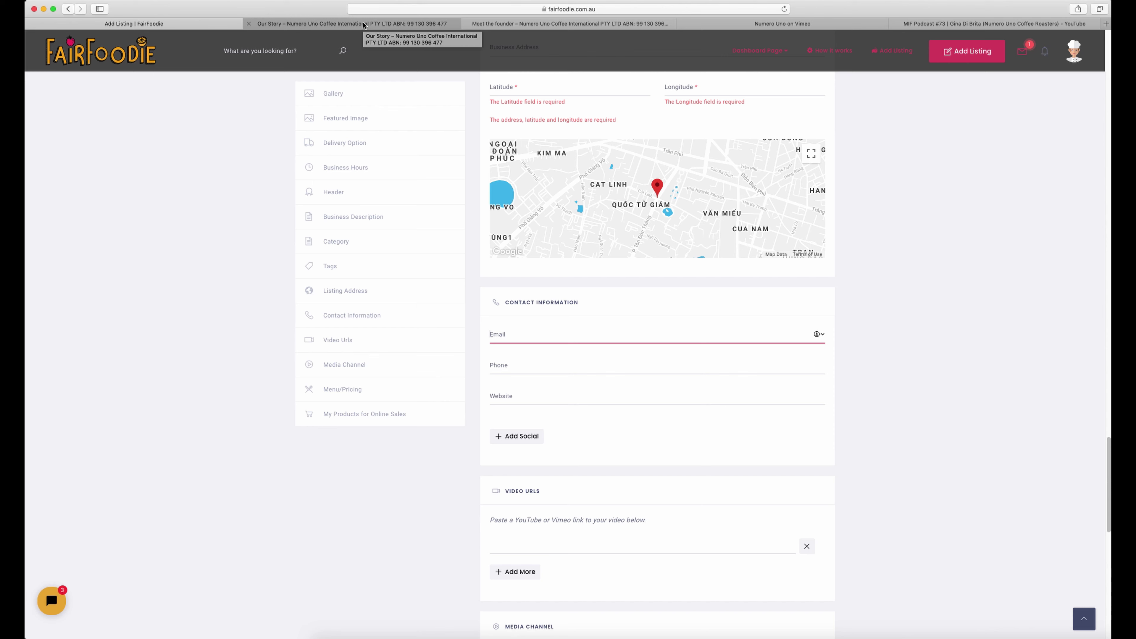
left_click(365, 25)
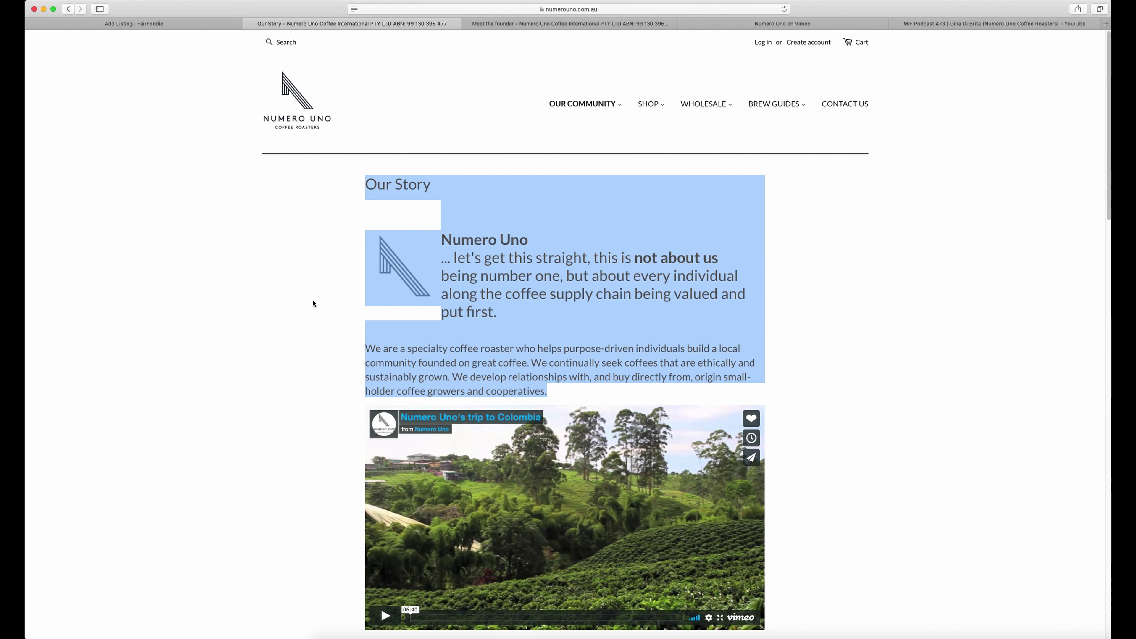
left_click(841, 106)
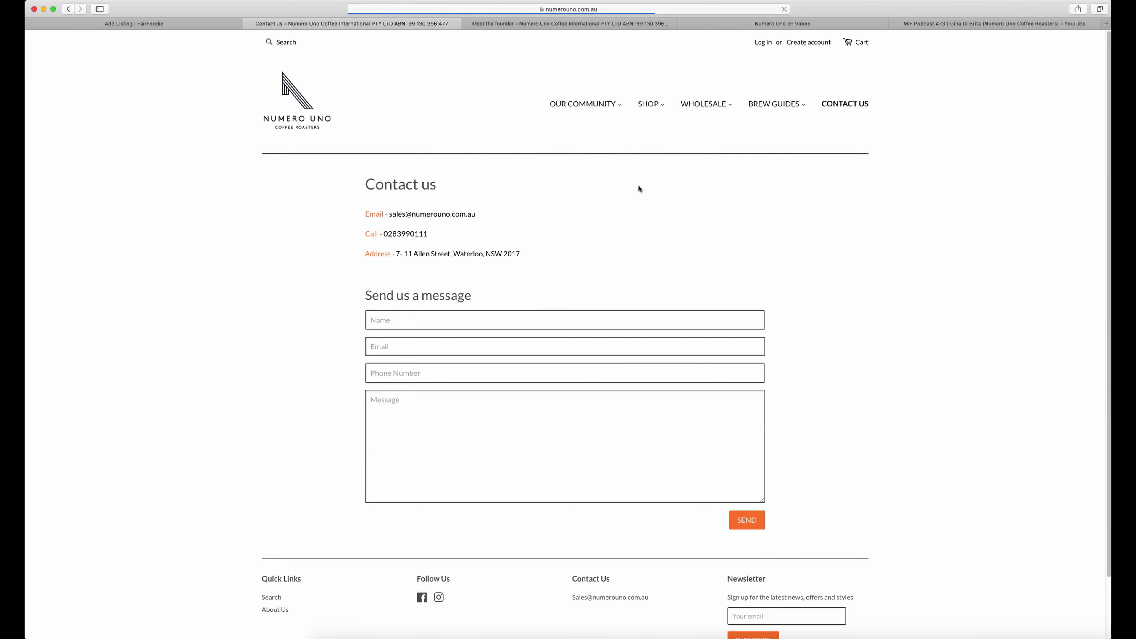
right_click(433, 215)
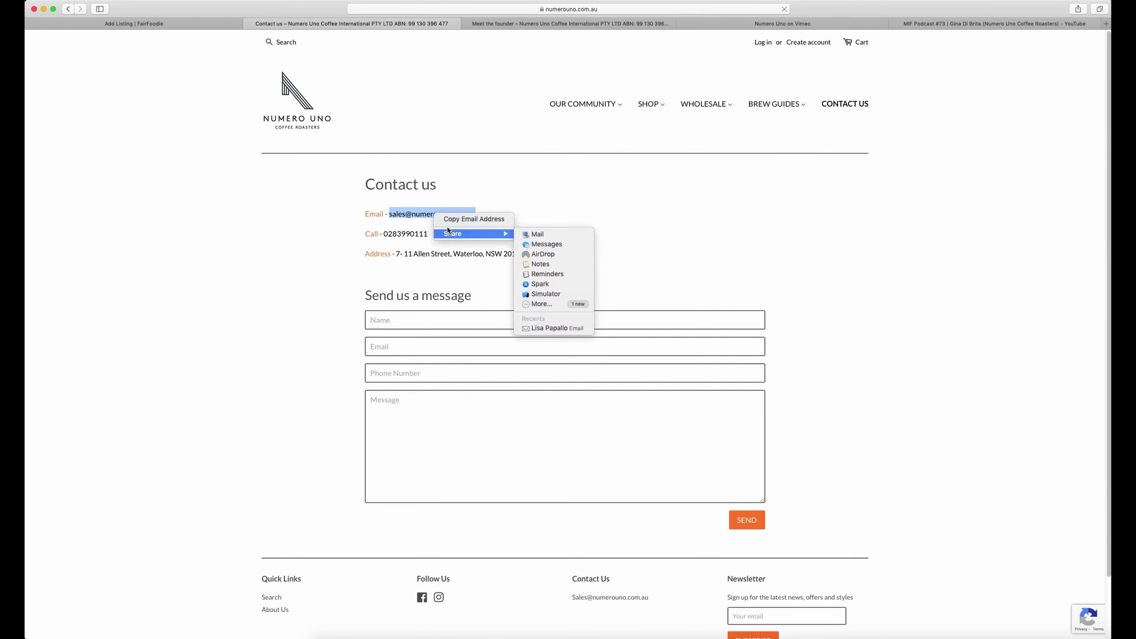
left_click(450, 219)
left_click(133, 24)
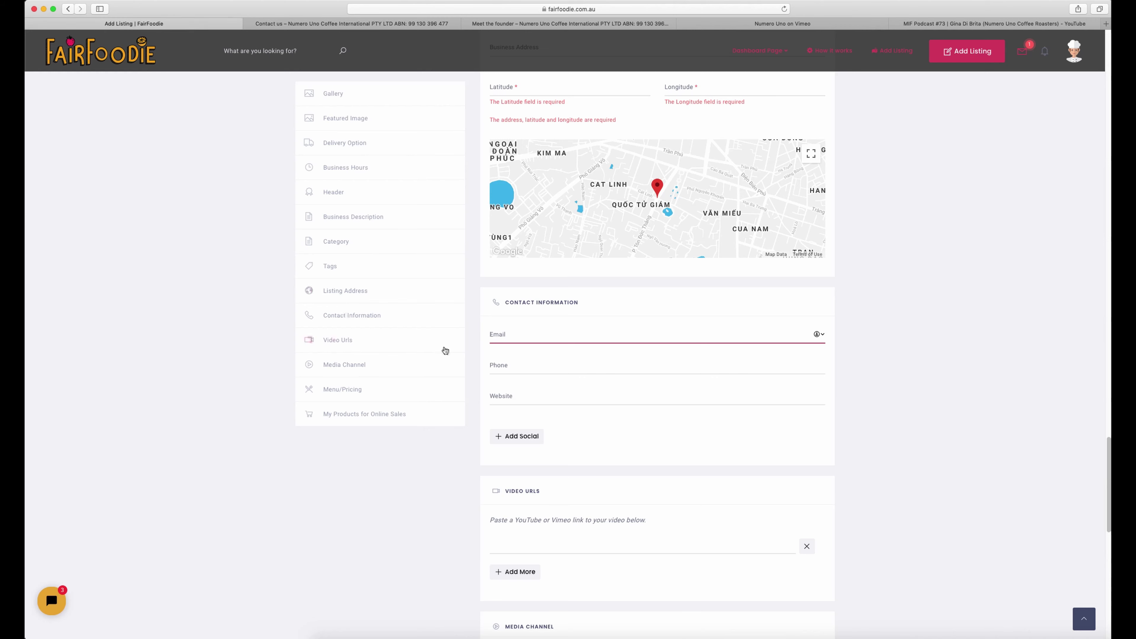
key("super+v")
Copy the phone number from the Numero Uno contact page into the listing's contact phone
left_click(312, 25)
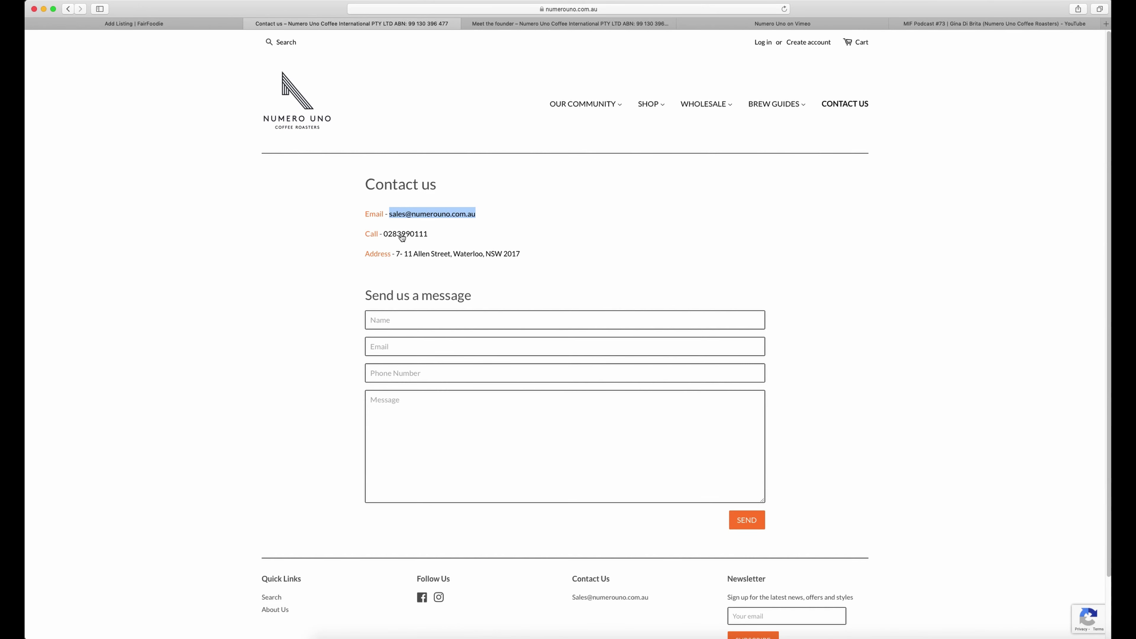
right_click(385, 234)
left_click(413, 236)
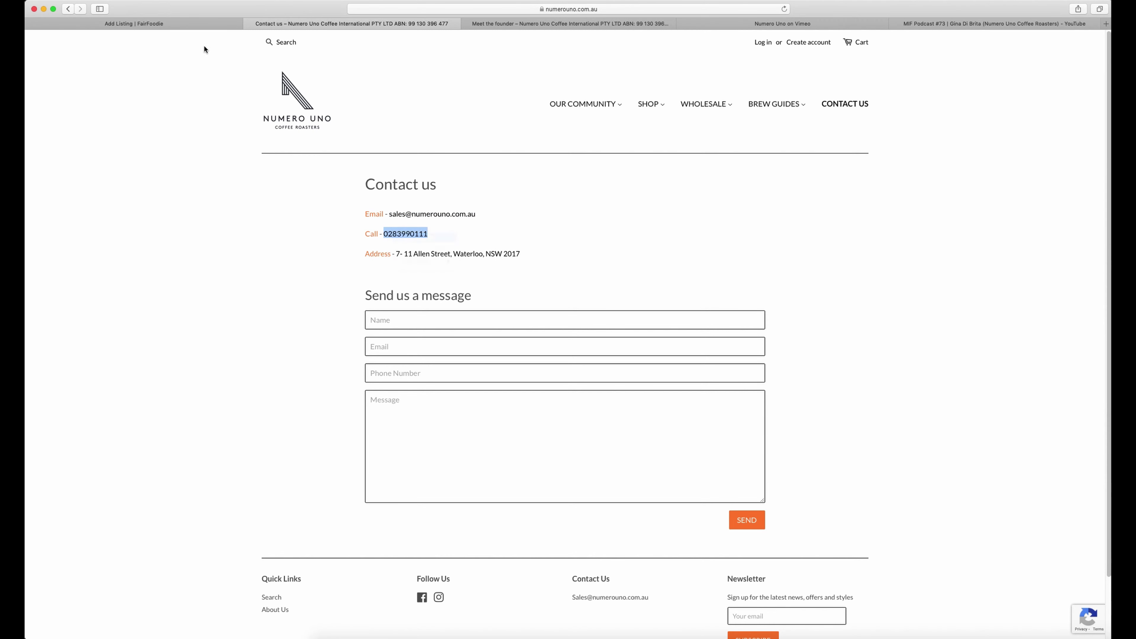
left_click(188, 24)
left_click(509, 366)
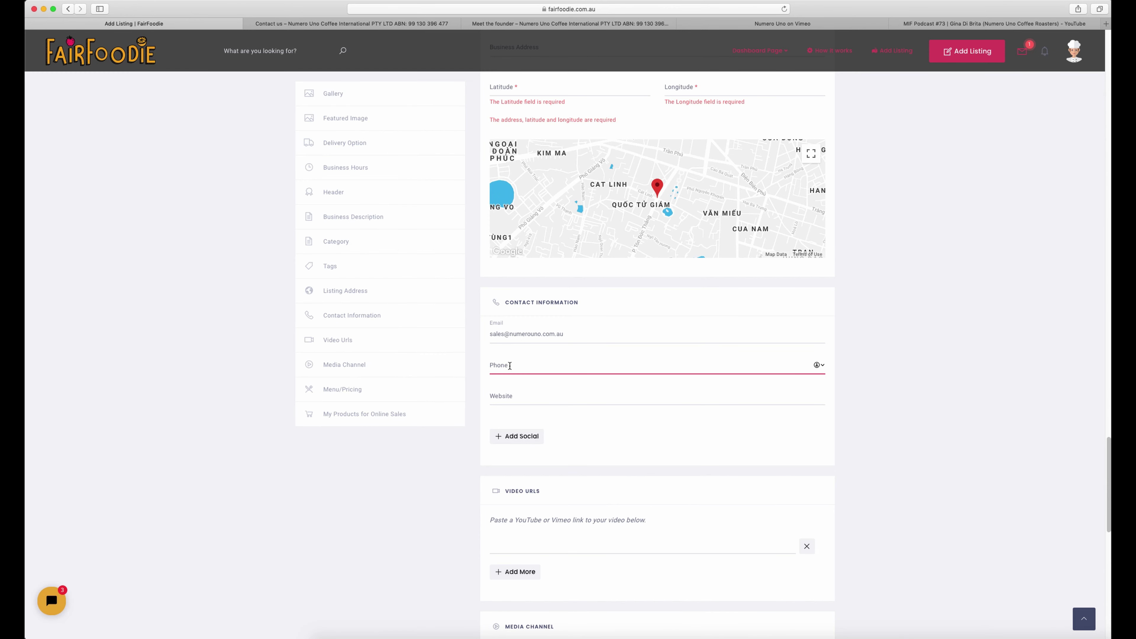
key("super+v")
Reformat the listing's phone number by removing its unwanted leading characters and spacing it into groups of two, four and four digits
left_click_drag(498, 365, 478, 362)
key("BackSpace")
left_click(496, 364)
left_click(511, 365)
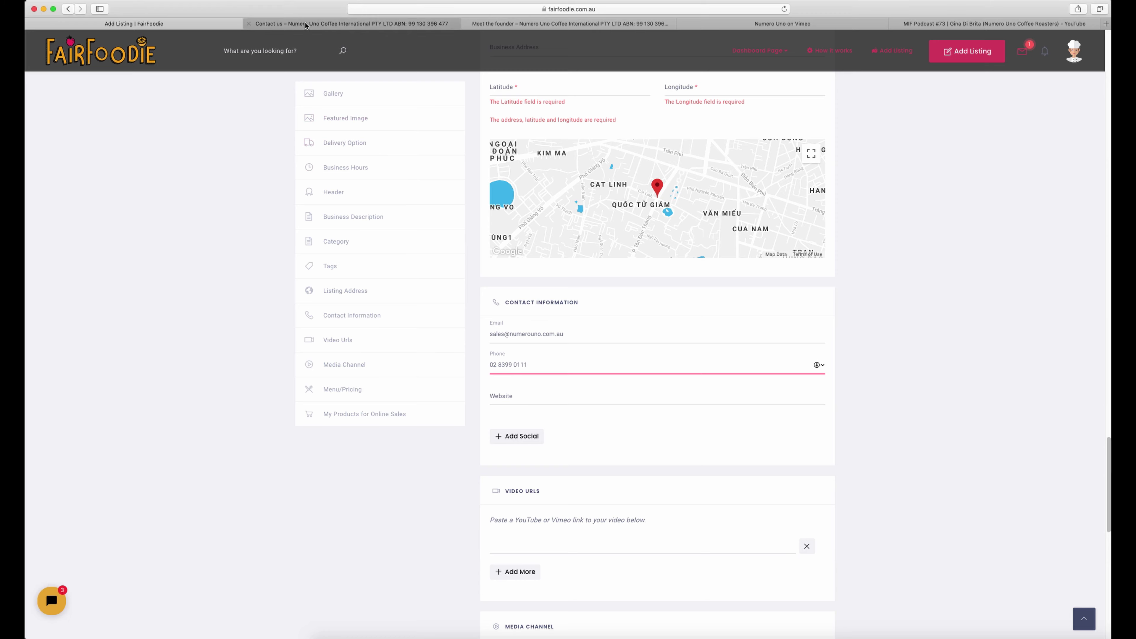
left_click(351, 23)
left_click(457, 8)
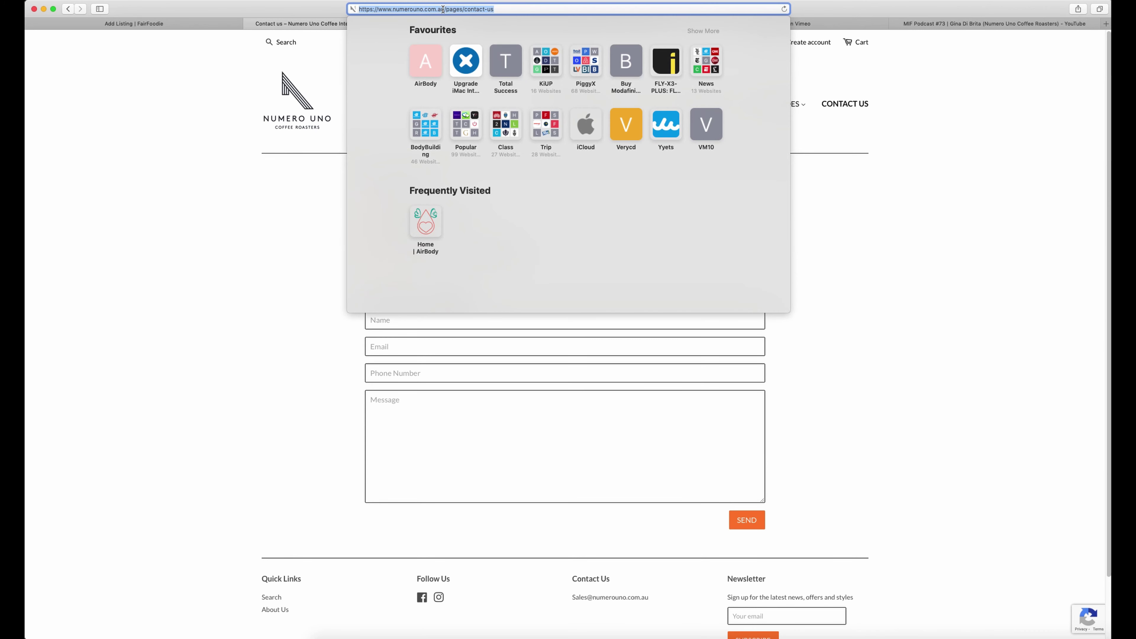
left_click(446, 9)
left_click_drag(446, 9, 372, 9)
left_click(225, 23)
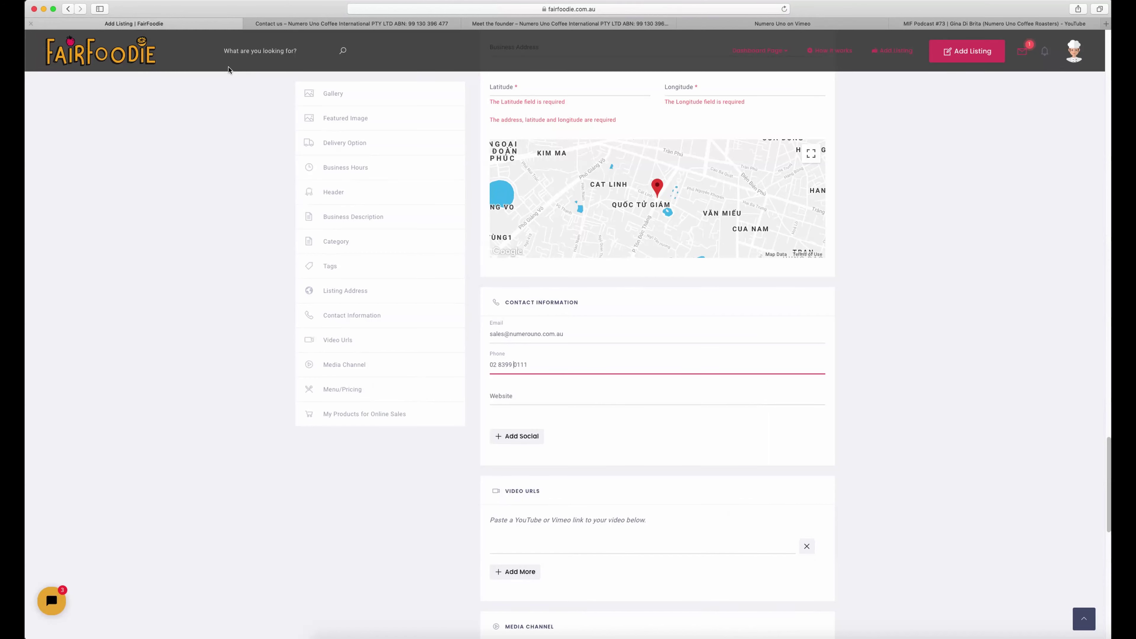
left_click(516, 390)
Add three social entries to the contact information, set to Facebook, Instagram and Vimeo
left_click(519, 436)
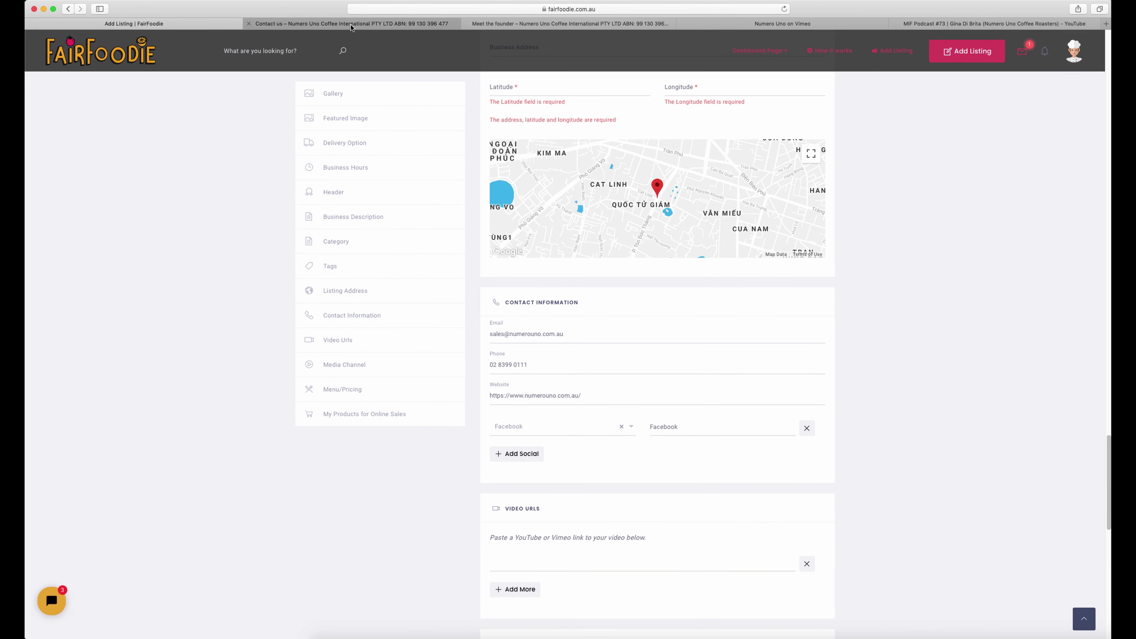
left_click(530, 454)
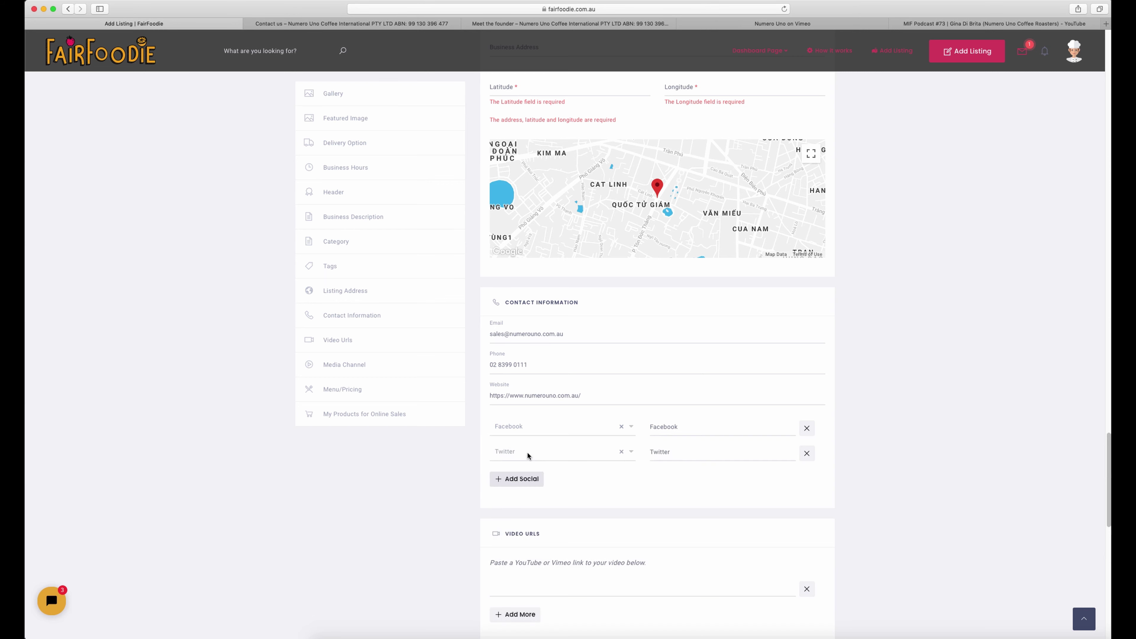
left_click(630, 452)
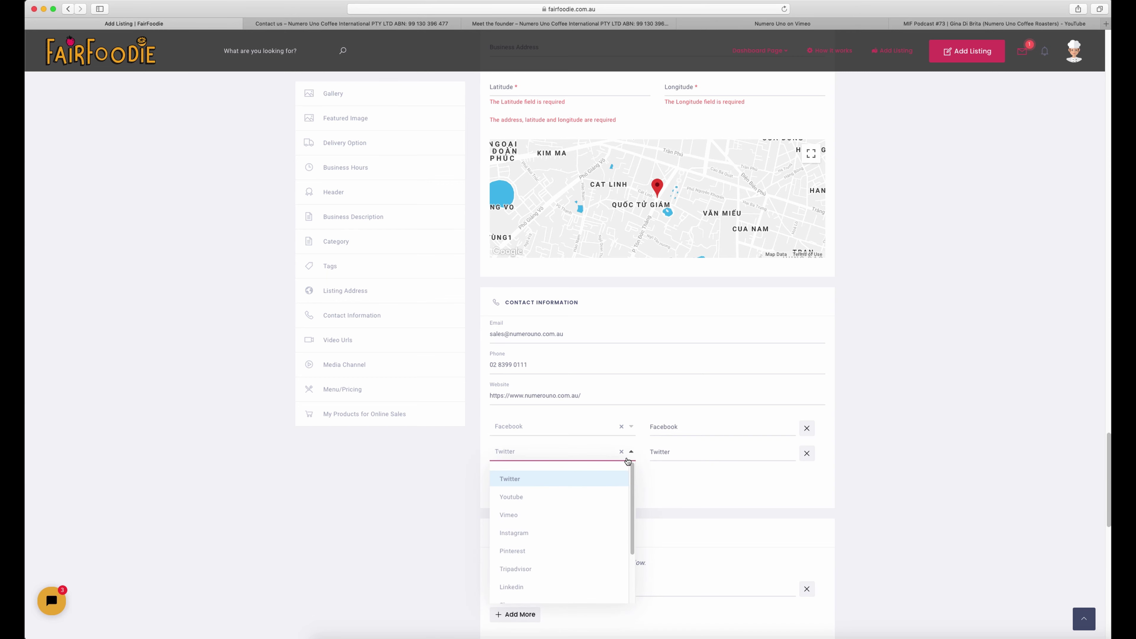
left_click(587, 533)
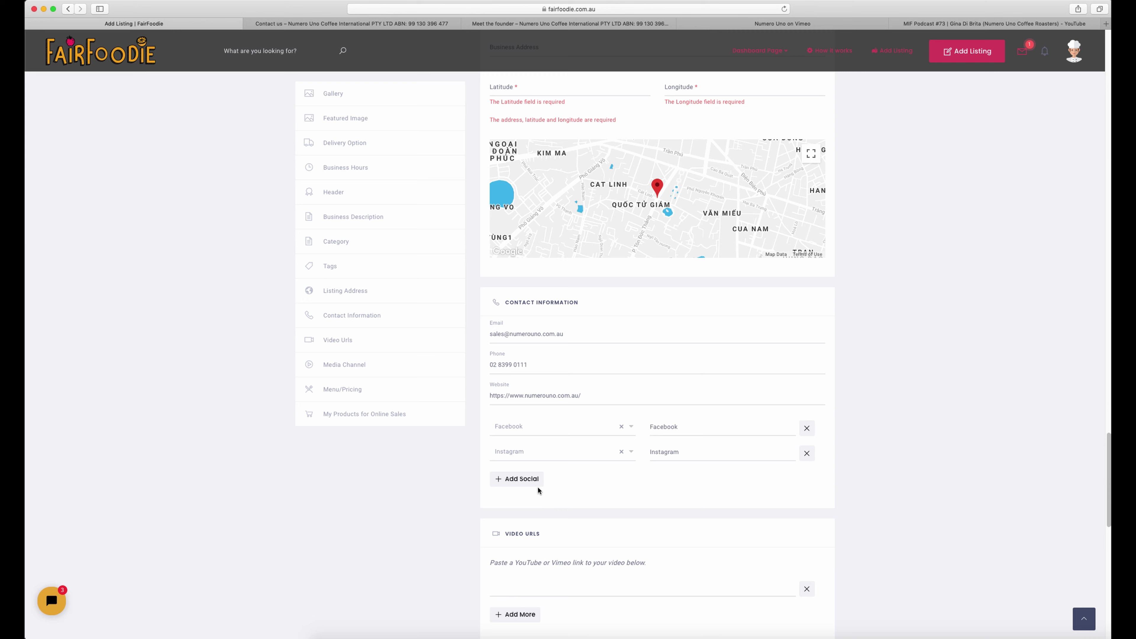
left_click(520, 477)
left_click(631, 477)
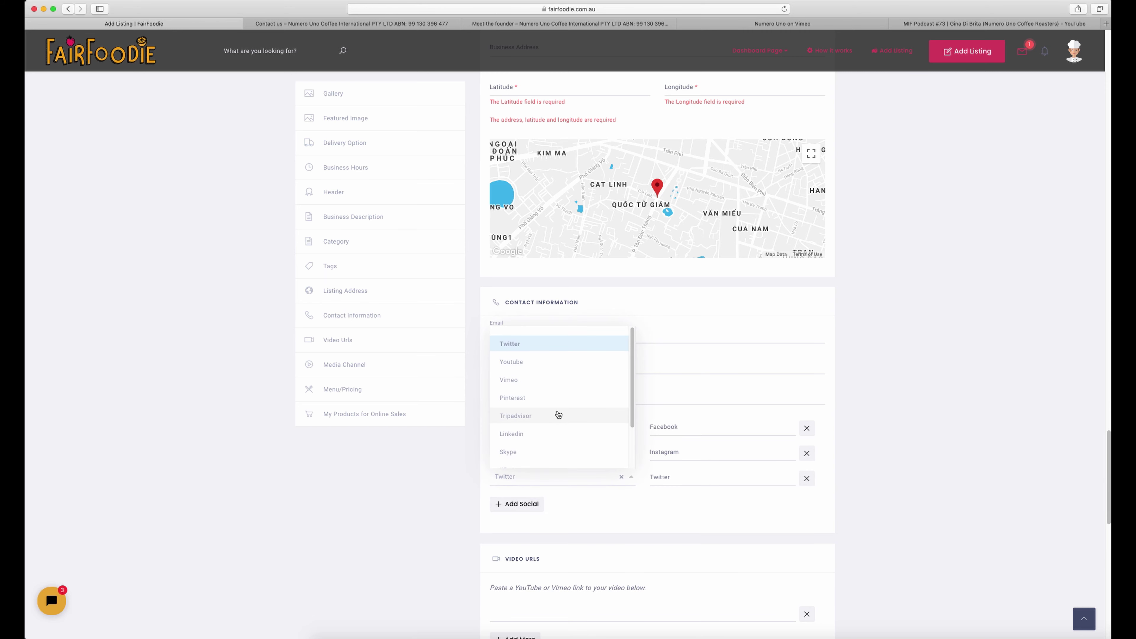
scroll(560, 420, "down", 1)
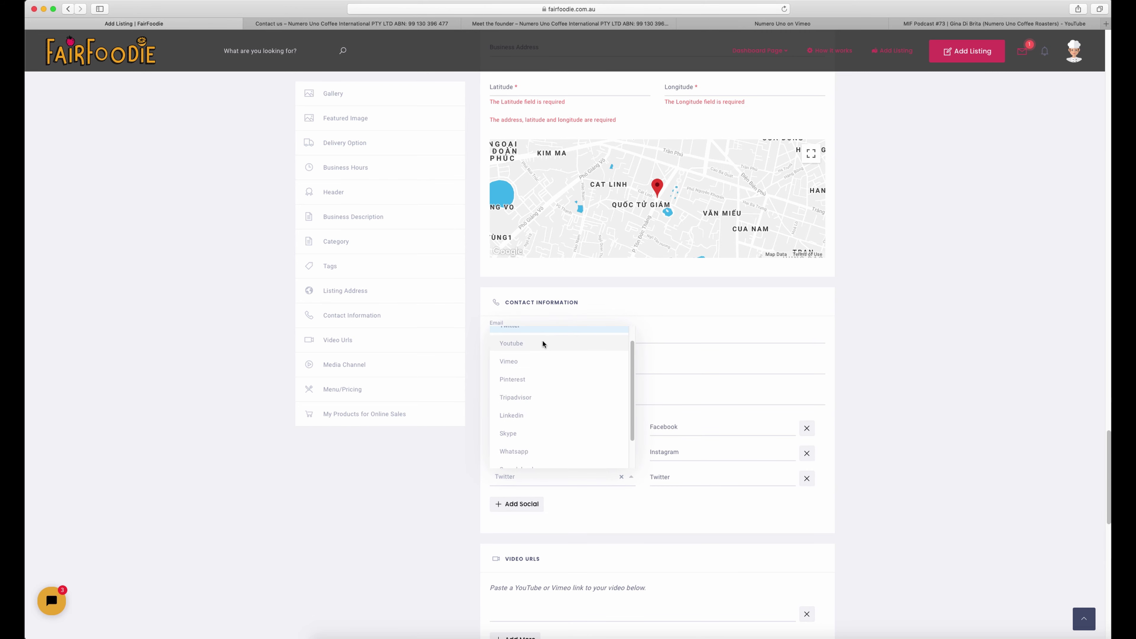
left_click(540, 362)
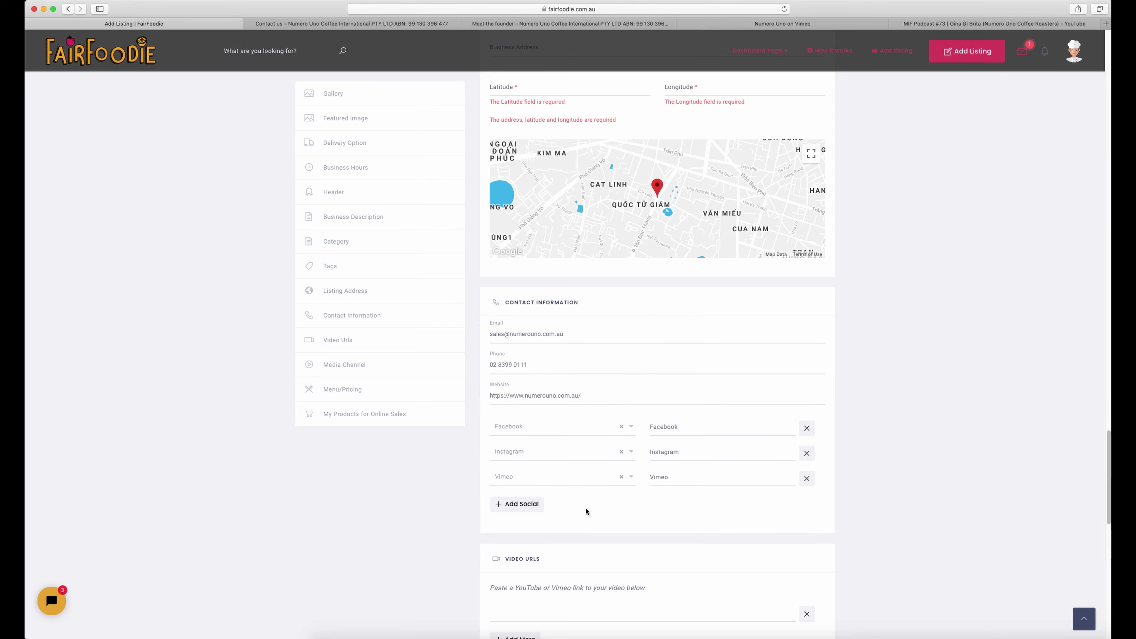
Copy the Facebook link from the Numero Uno contact page footer into the listing's Facebook entry
left_click(378, 26)
right_click(422, 597)
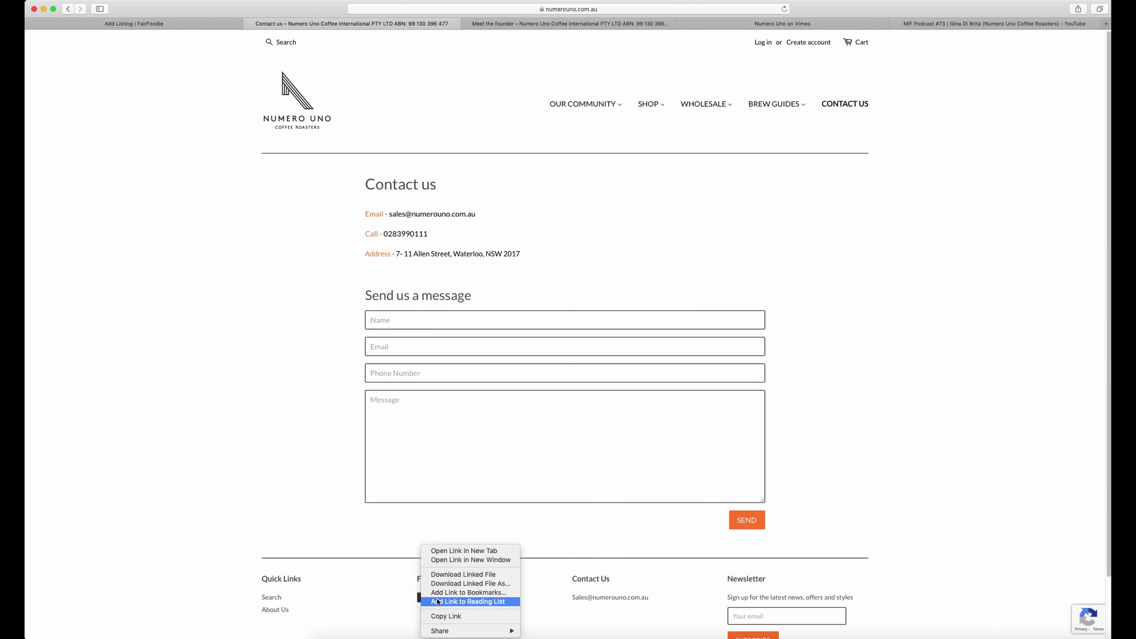
left_click(457, 616)
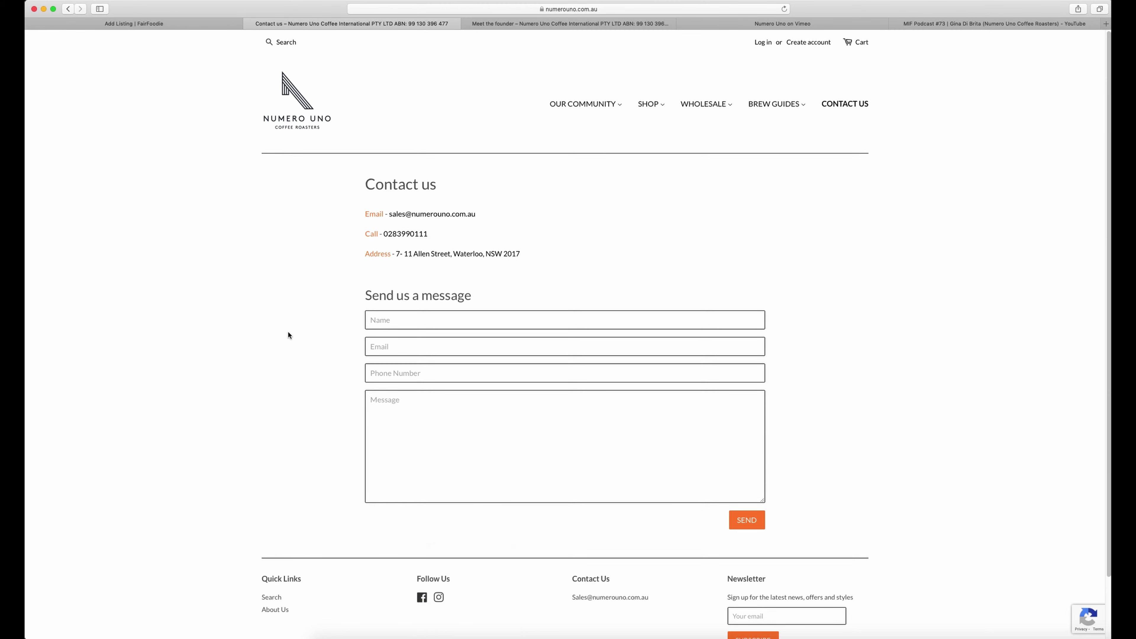
left_click(198, 23)
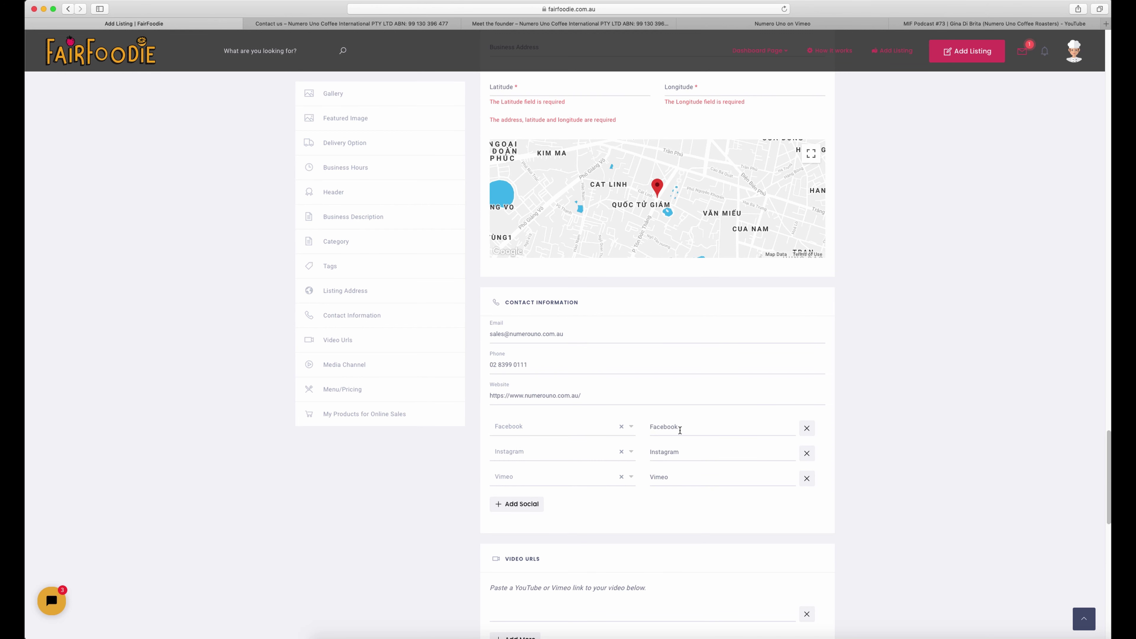
left_click(741, 425)
key("super+v")
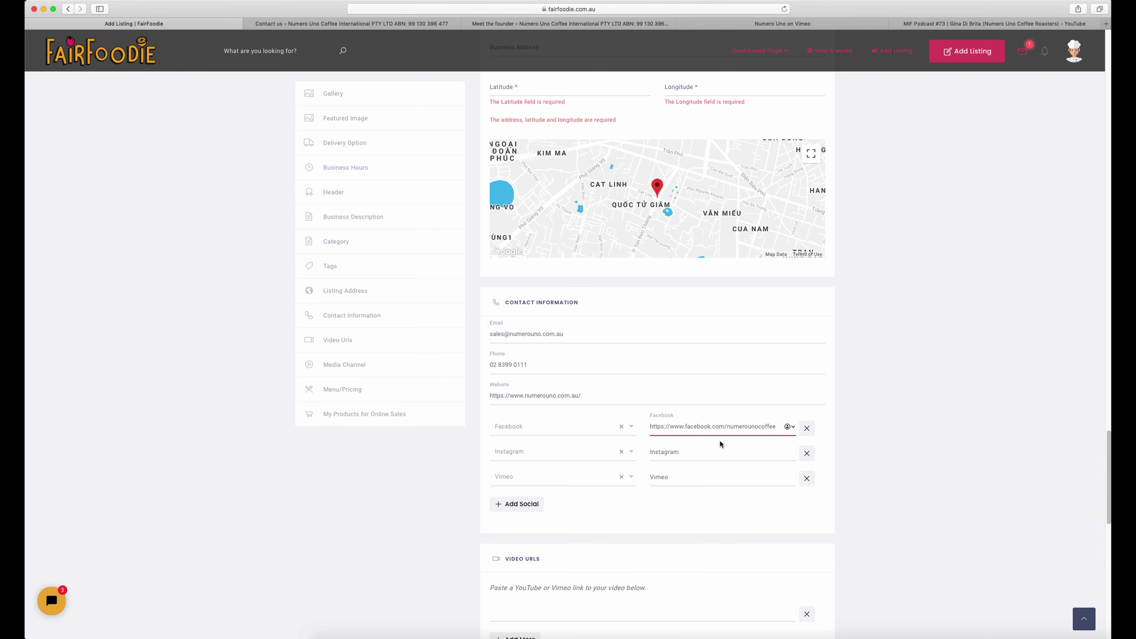
Copy the Instagram link from the Numero Uno contact page footer into the listing's Instagram entry
left_click(304, 24)
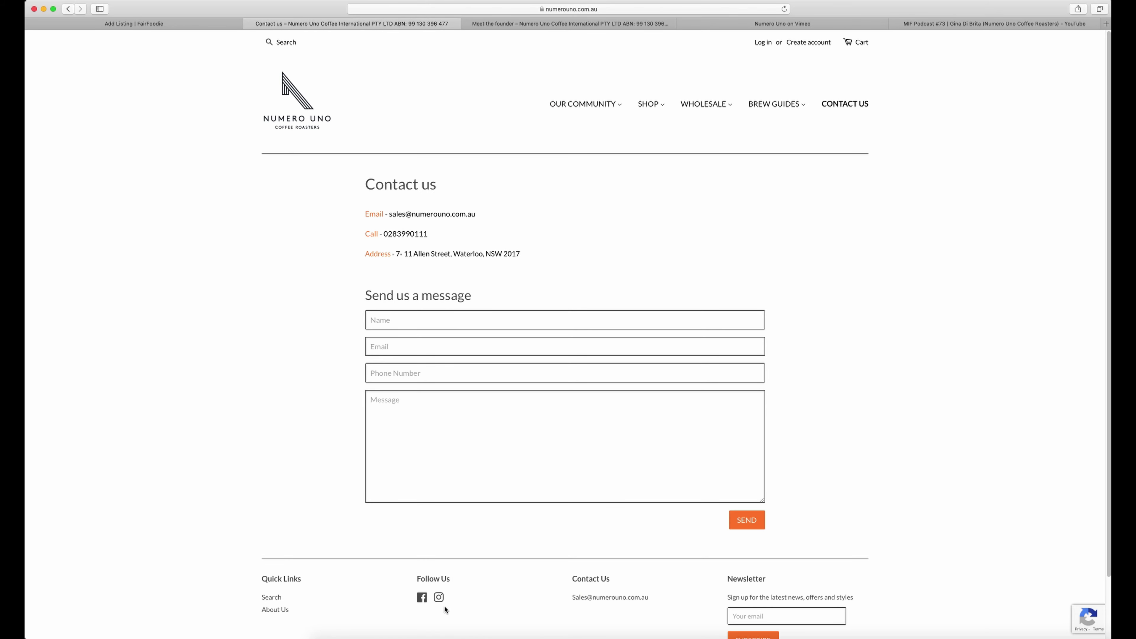
right_click(438, 598)
left_click(488, 615)
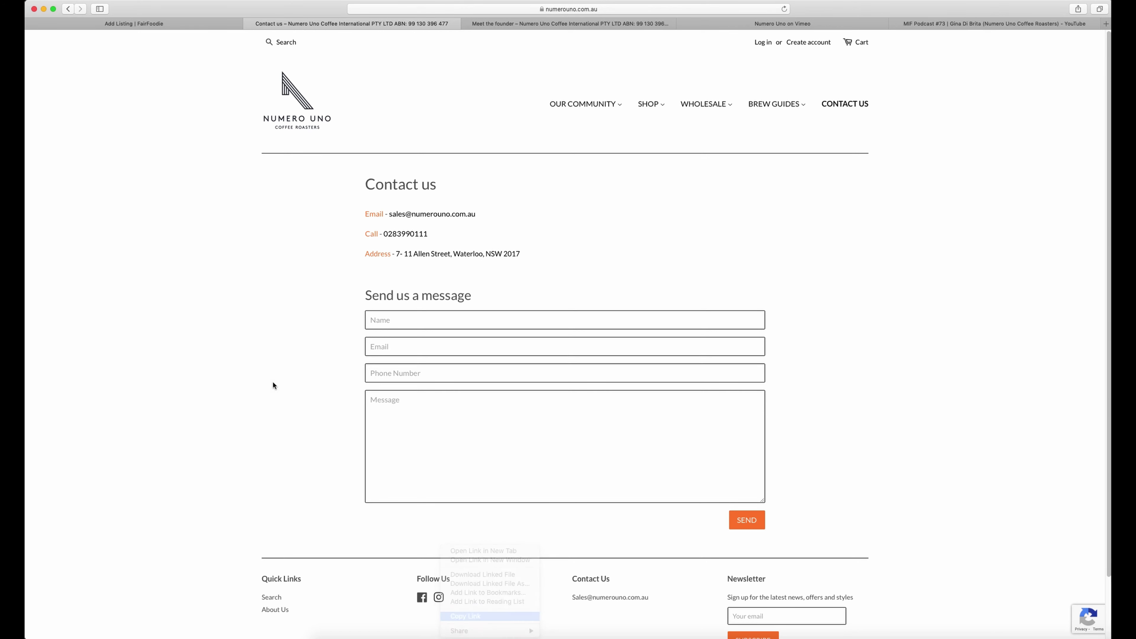
left_click(194, 25)
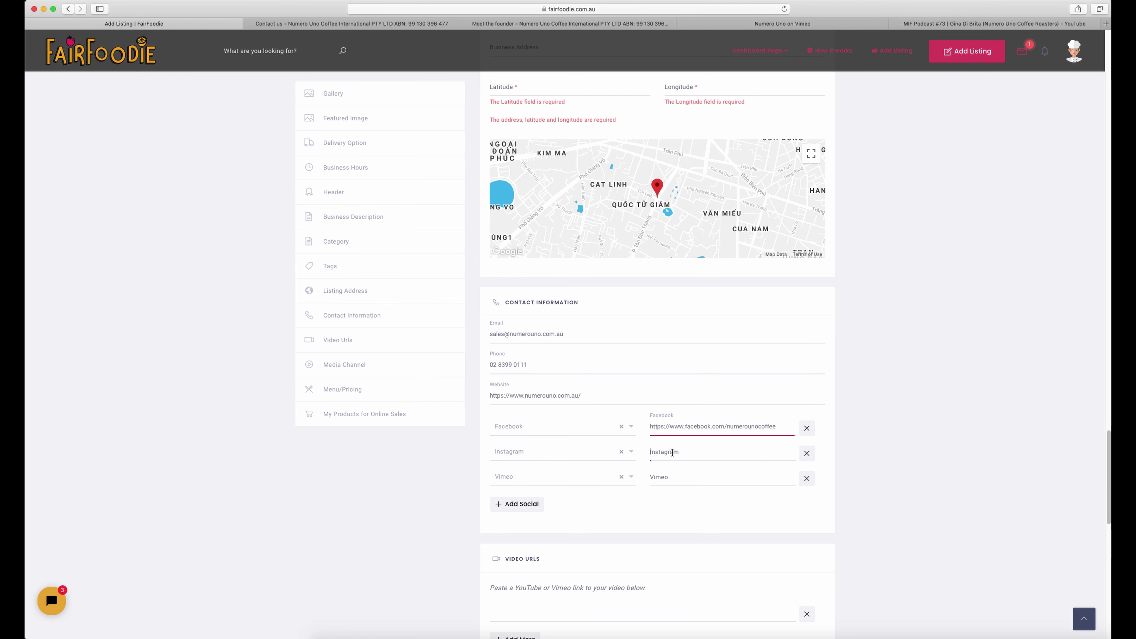
key("super+v")
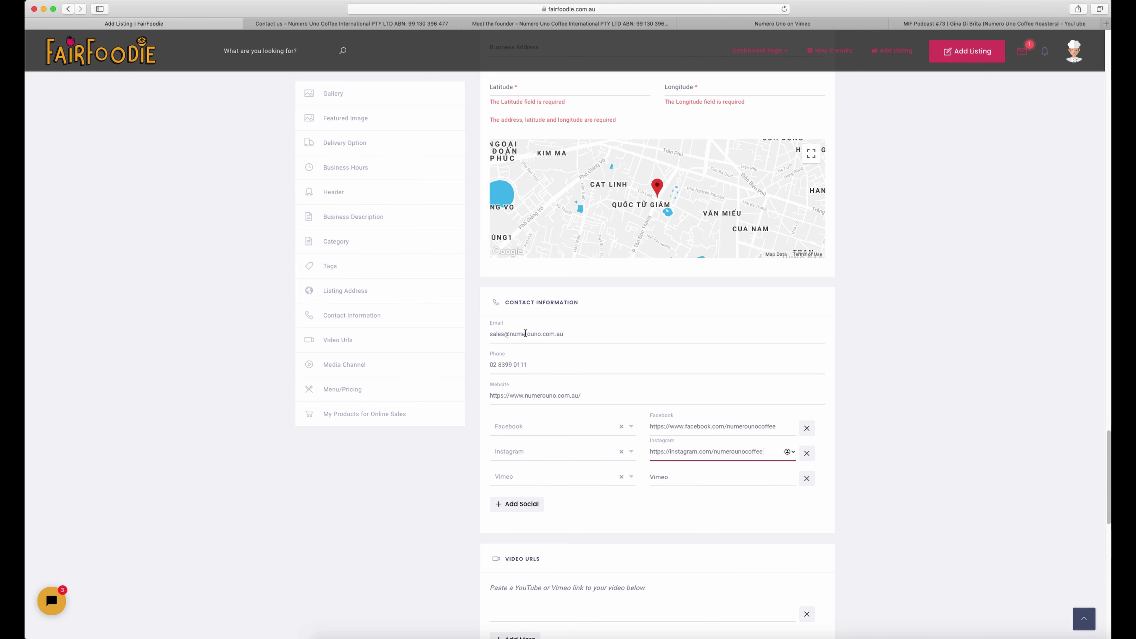
left_click(716, 24)
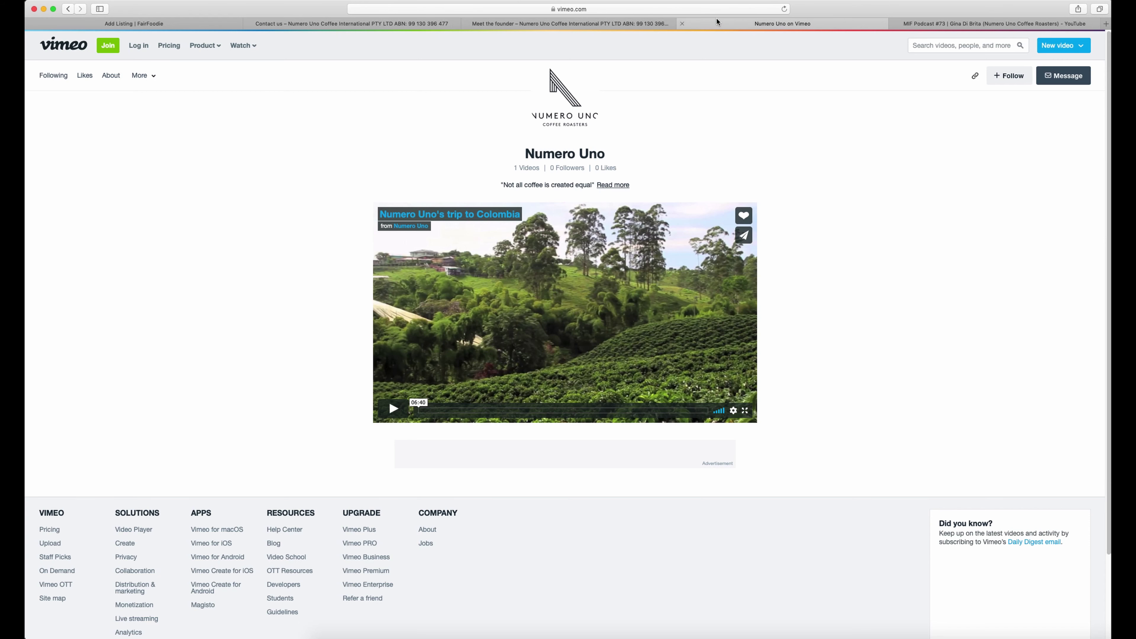
left_click(567, 8)
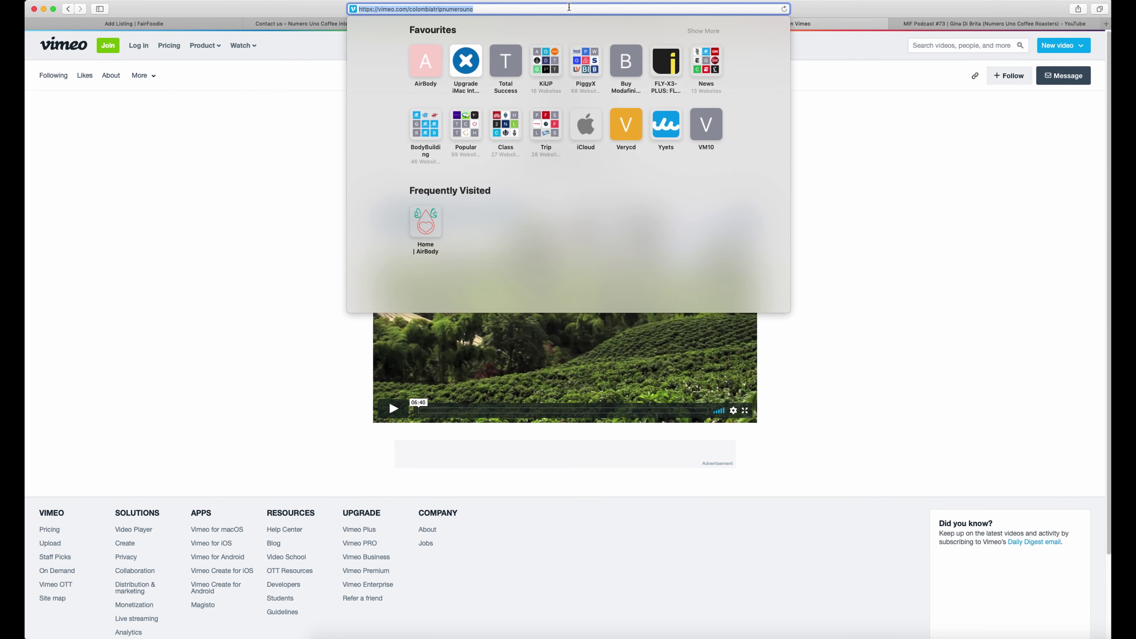
left_click(163, 26)
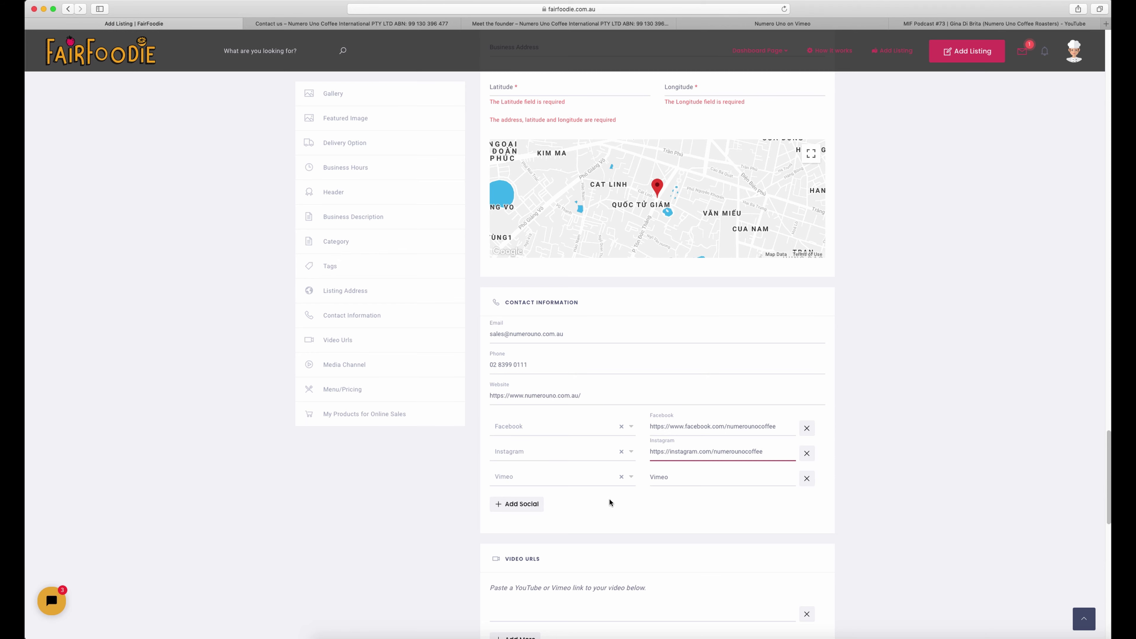
left_click(674, 476)
key("super+v")
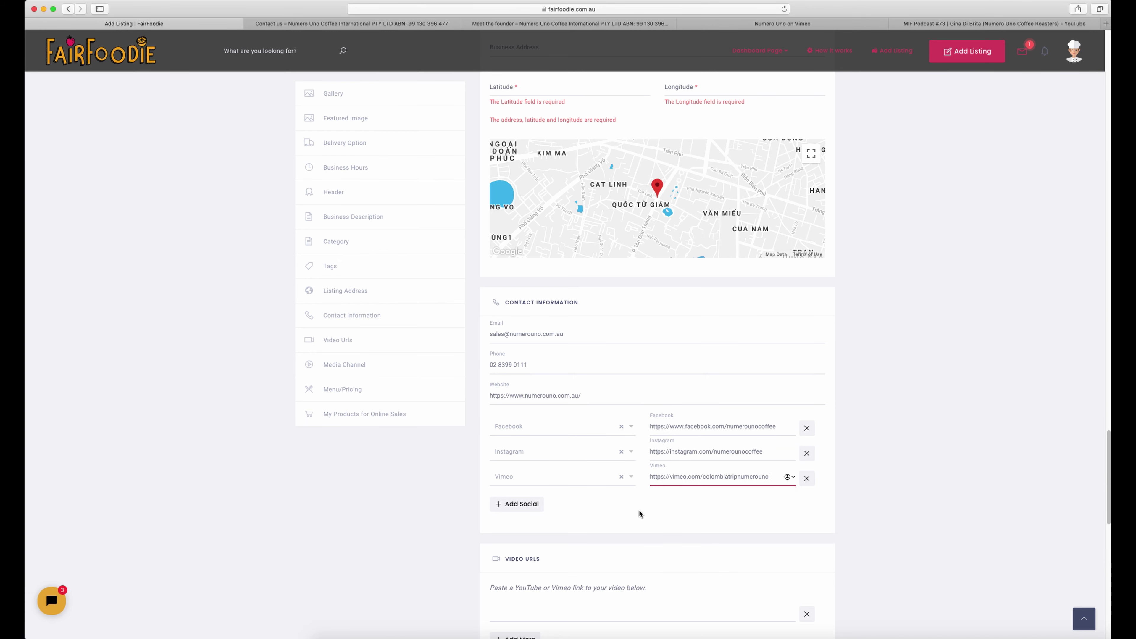
Review the remaining platform choices in an additional social entry and remove that entry
scroll(639, 509, "down", 3)
left_click(517, 416)
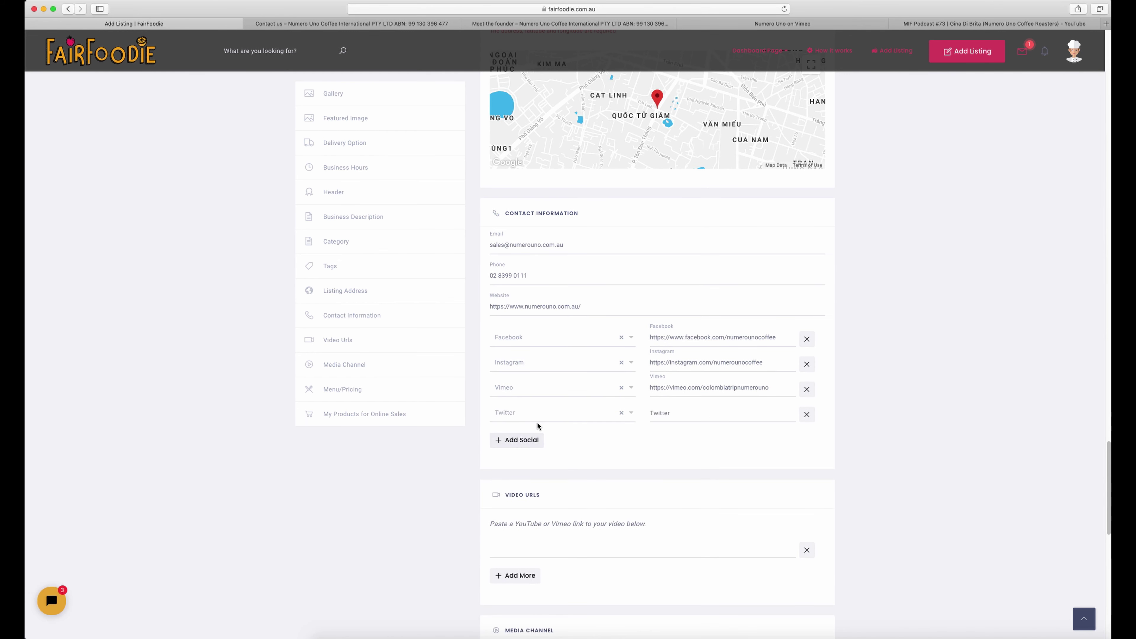
left_click(631, 413)
scroll(608, 482, "down", 4)
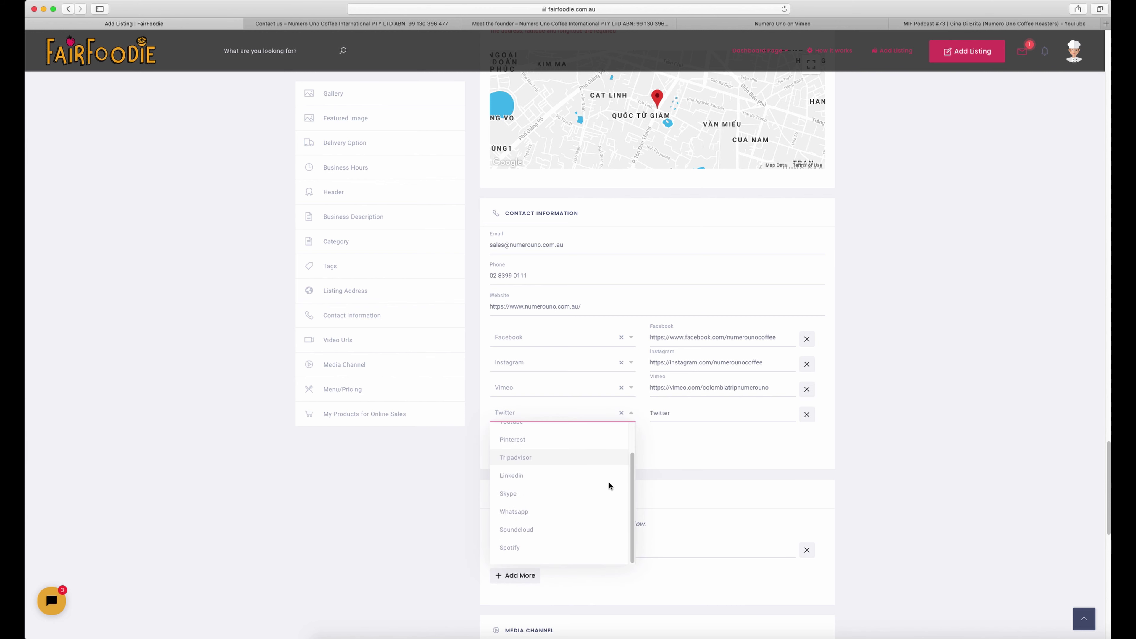
key("Up")
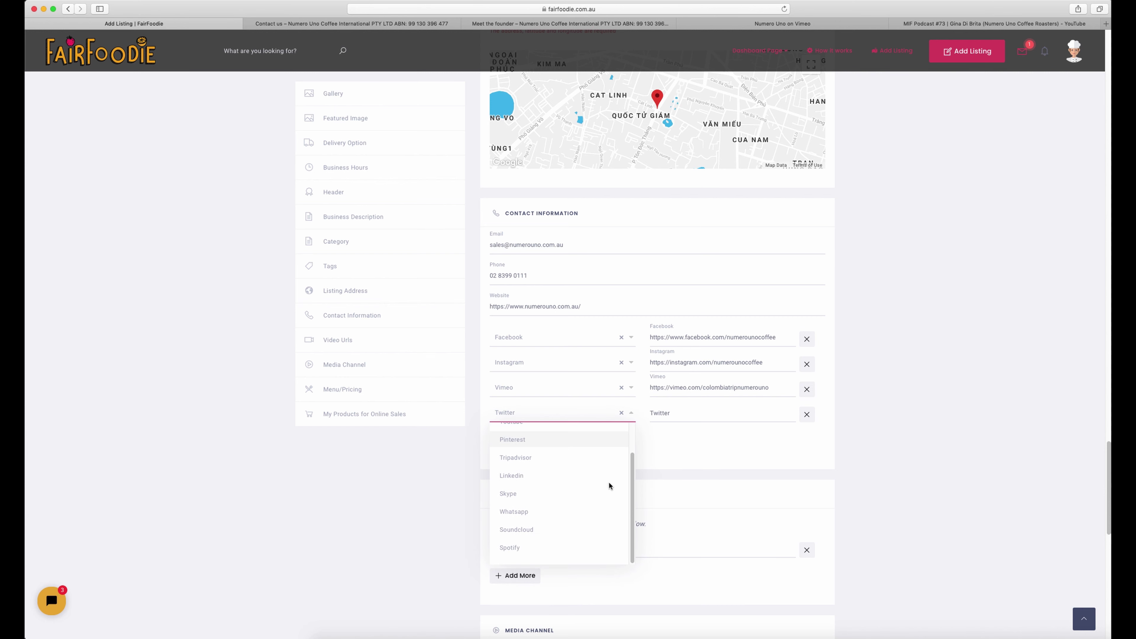
scroll(609, 482, "up", 2)
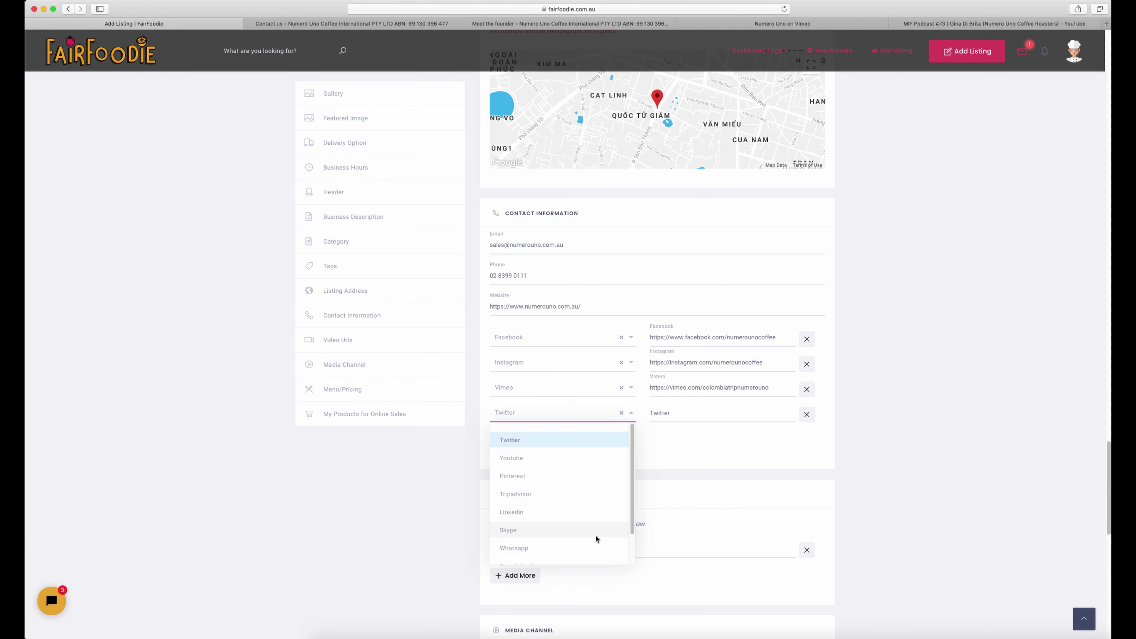
scroll(596, 535, "down", 2)
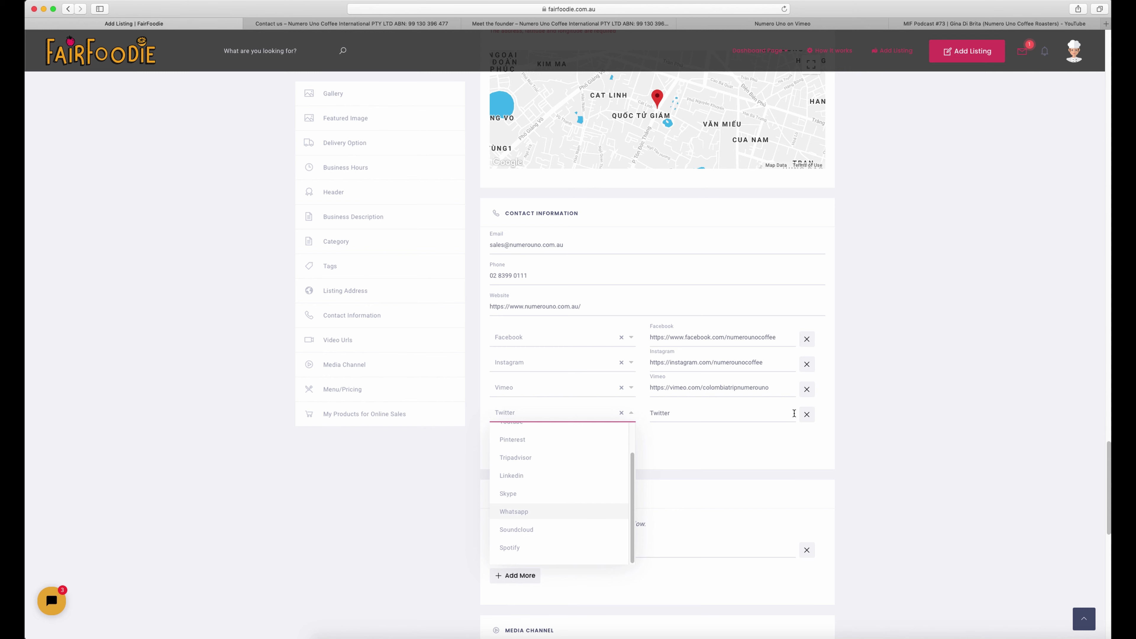
left_click(807, 415)
scroll(612, 516, "down", 3)
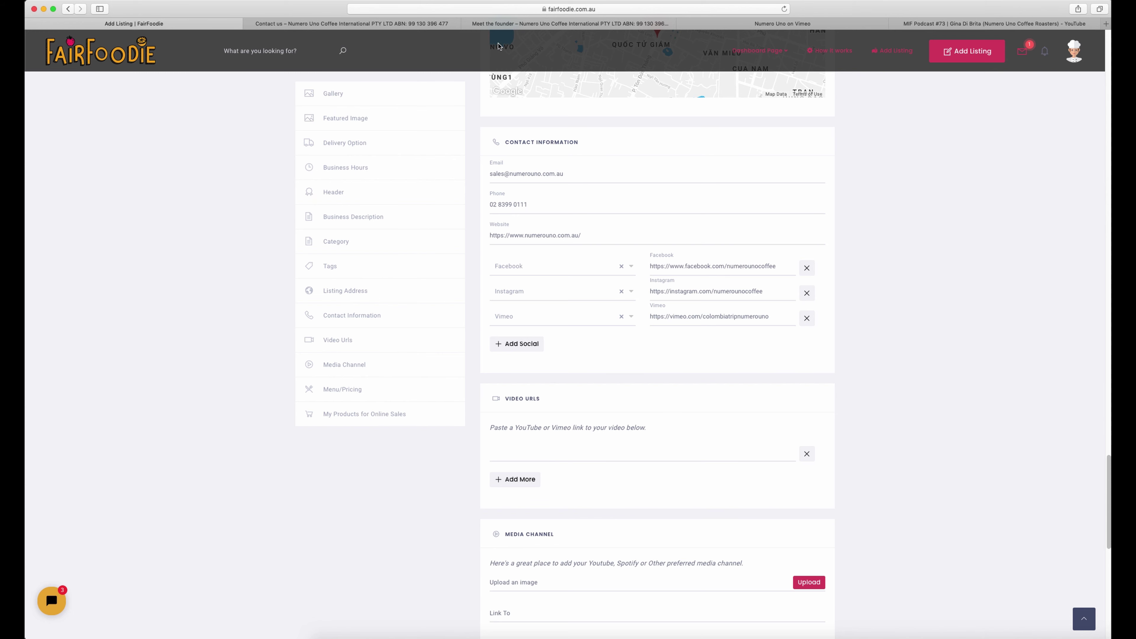
left_click(731, 26)
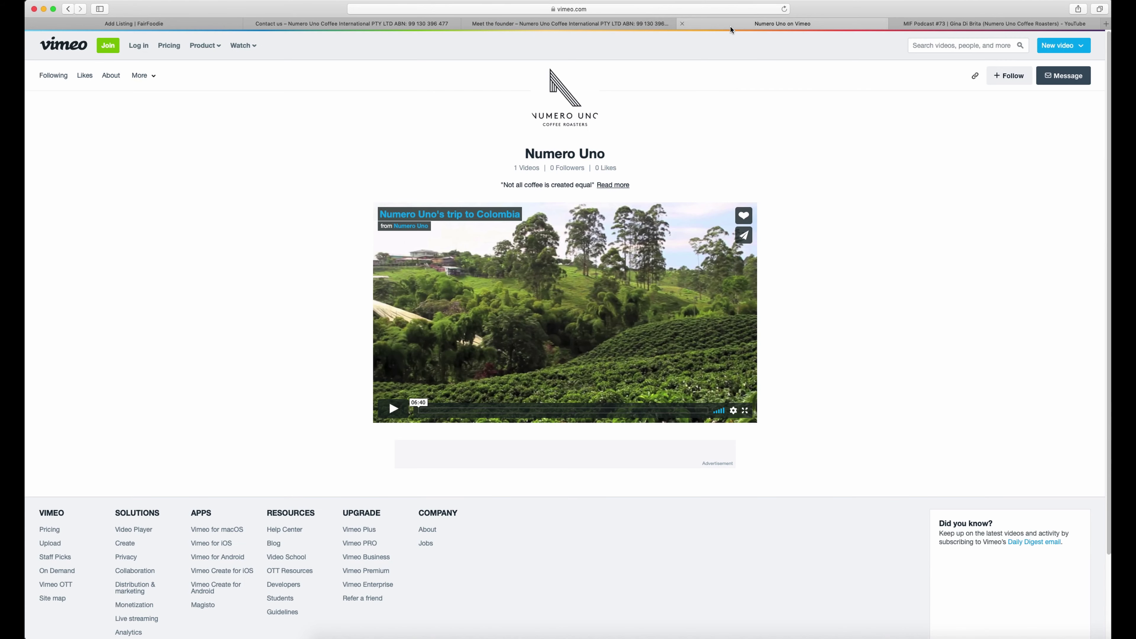
left_click(743, 235)
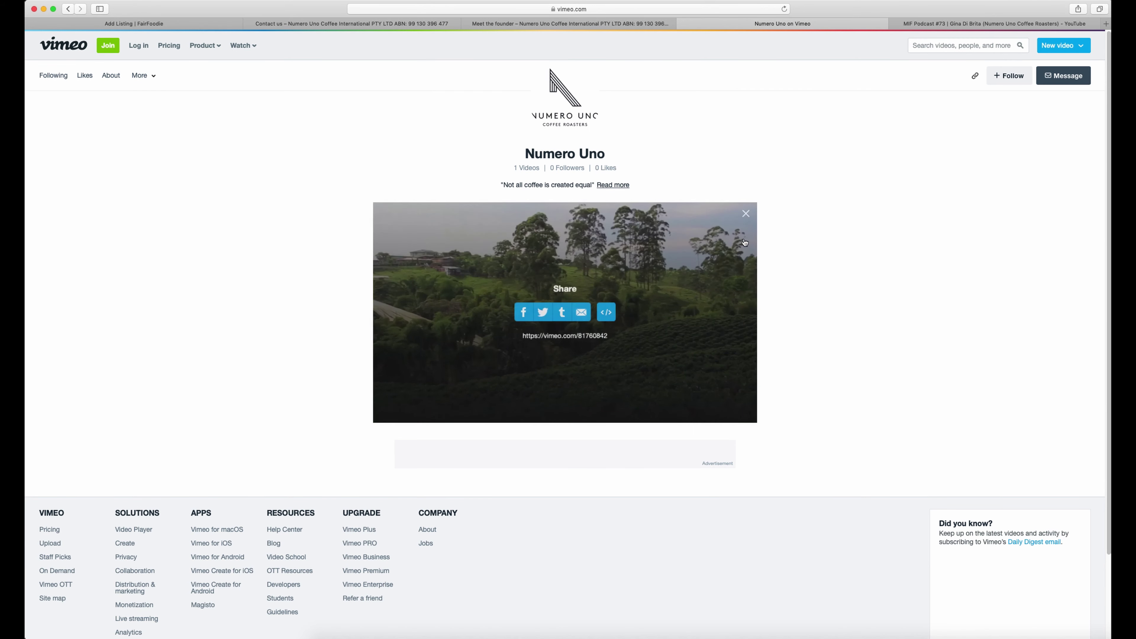
left_click(607, 313)
left_click(647, 319)
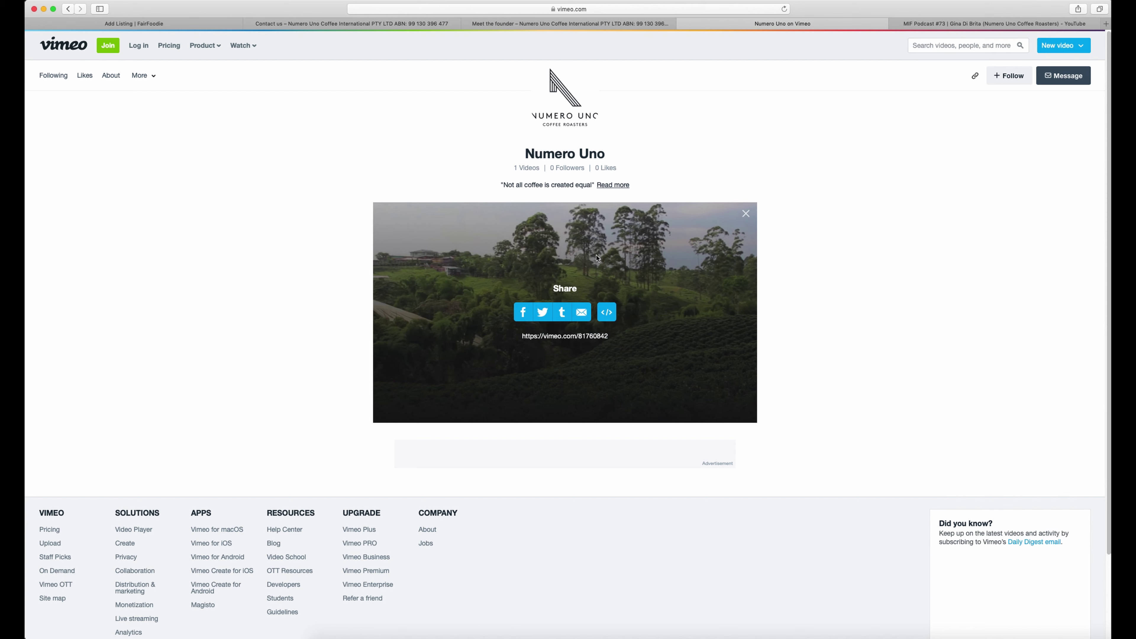
left_click(746, 214)
left_click(736, 243)
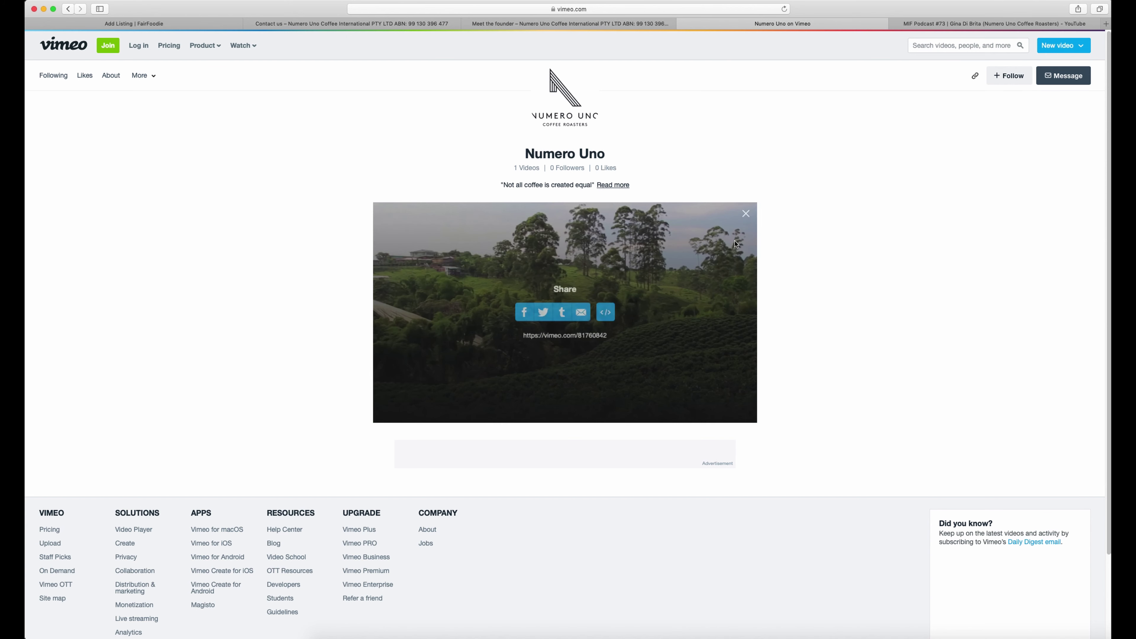
right_click(598, 336)
left_click(631, 407)
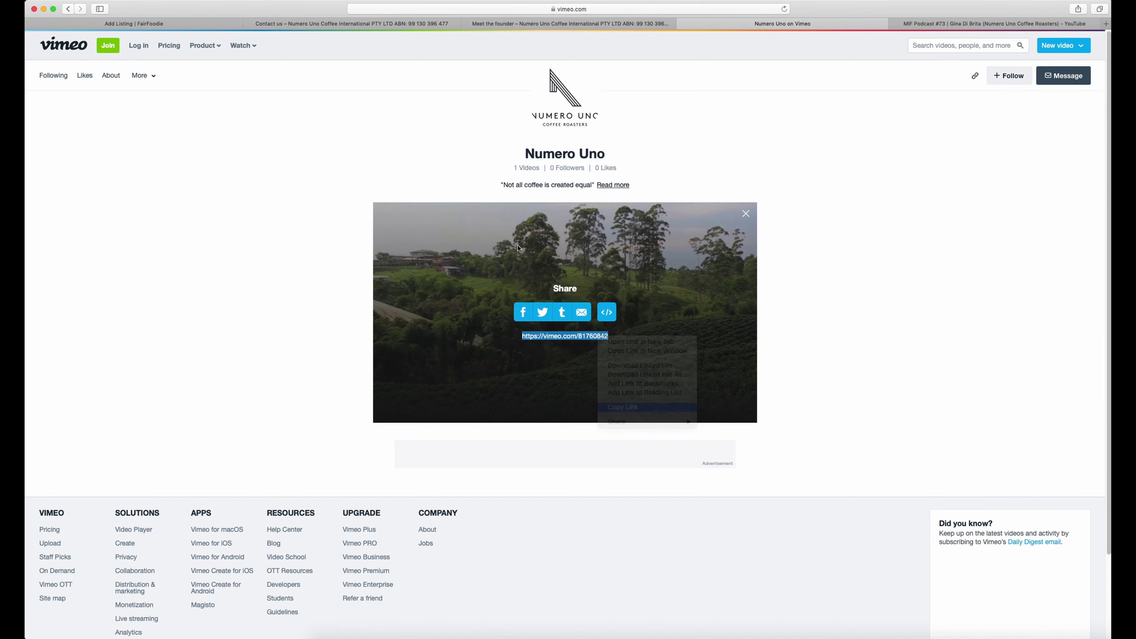
left_click(135, 23)
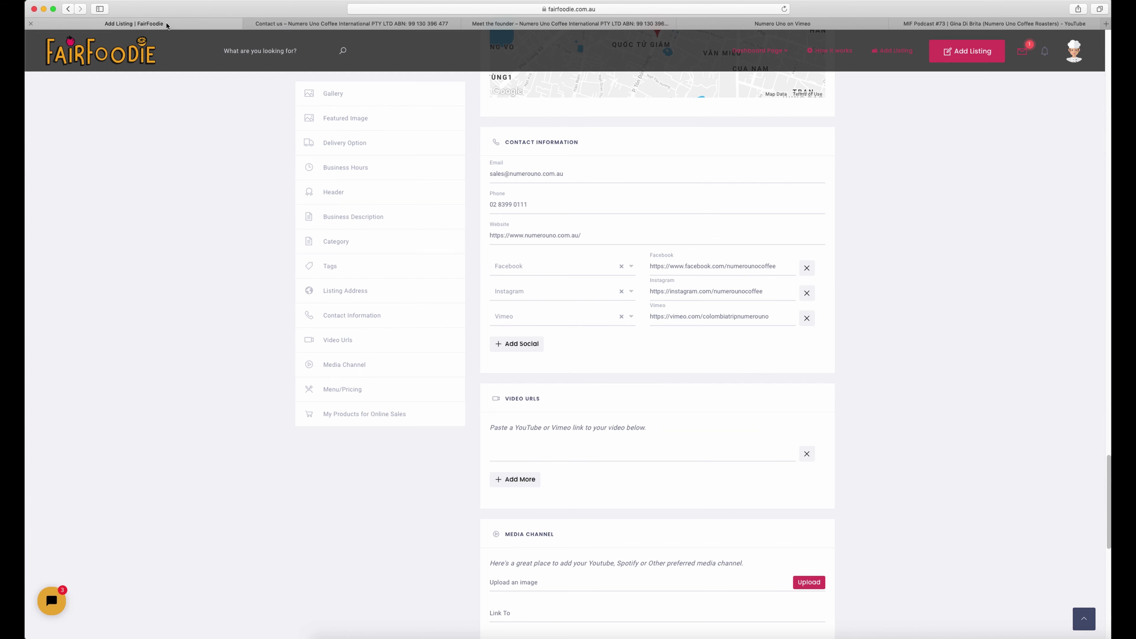
left_click(550, 448)
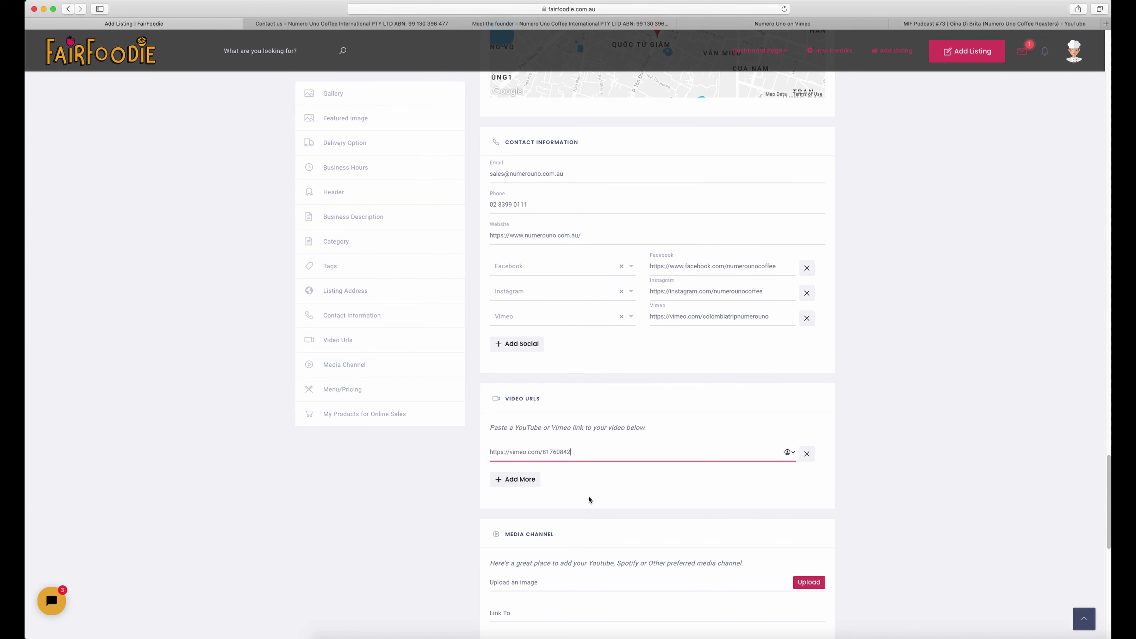
scroll(586, 495, "down", 5)
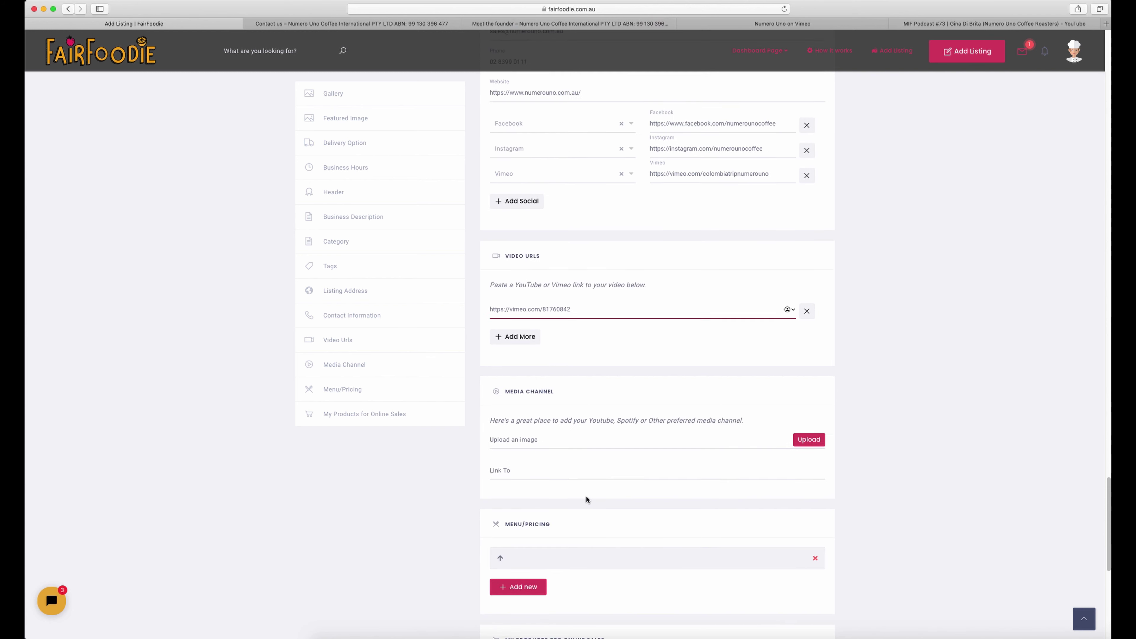
left_click(528, 331)
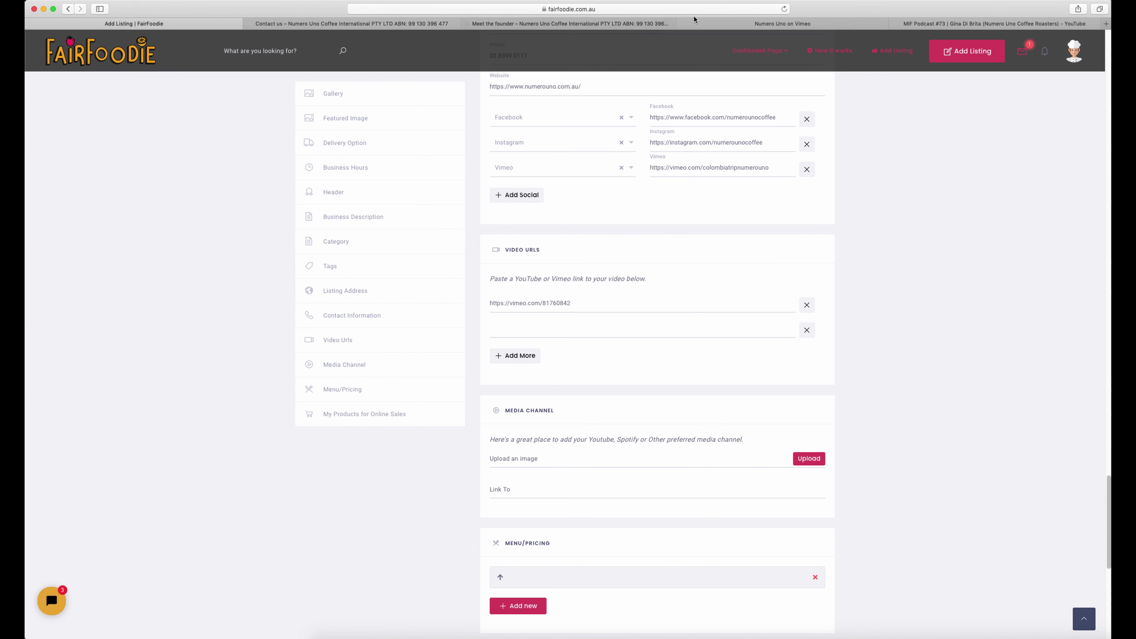
left_click(923, 26)
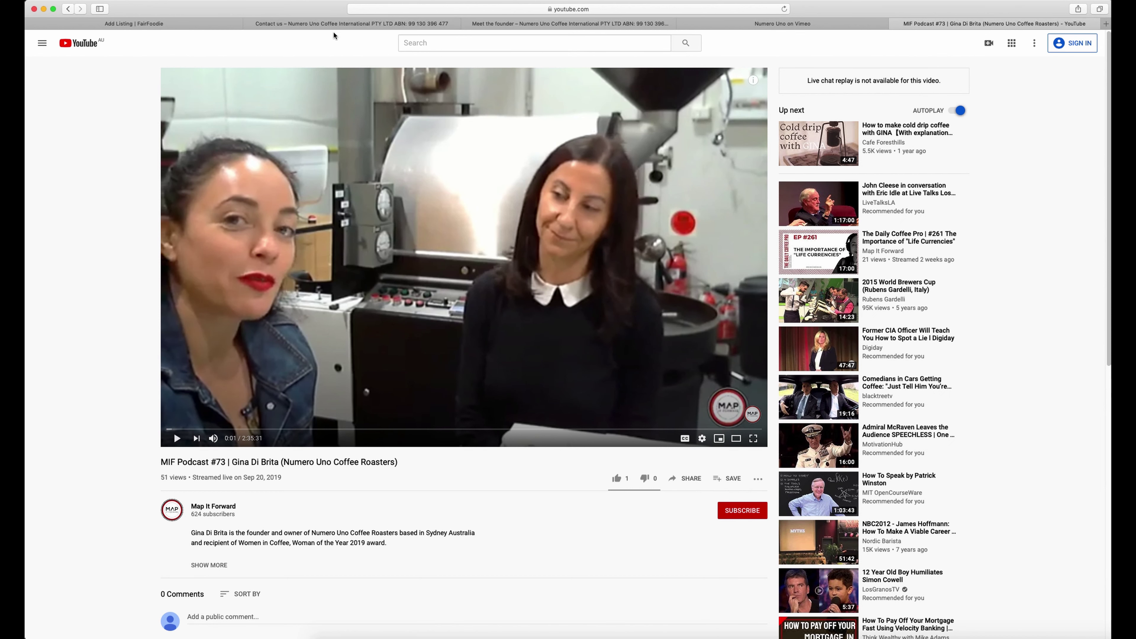
left_click(491, 10)
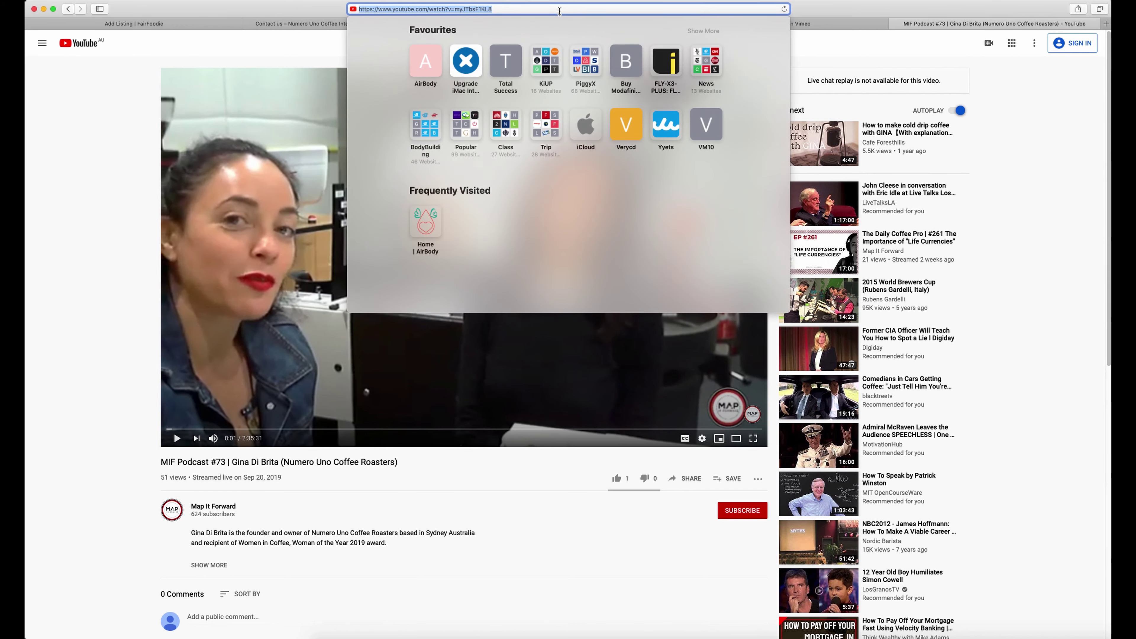
left_click(133, 24)
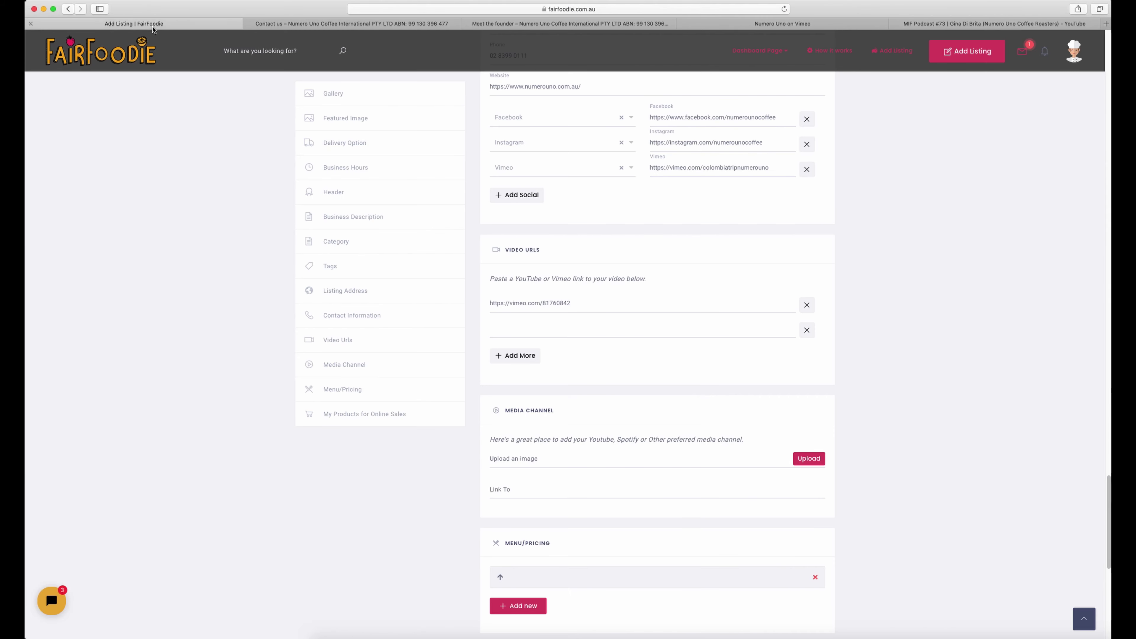
left_click(575, 324)
key("super+v")
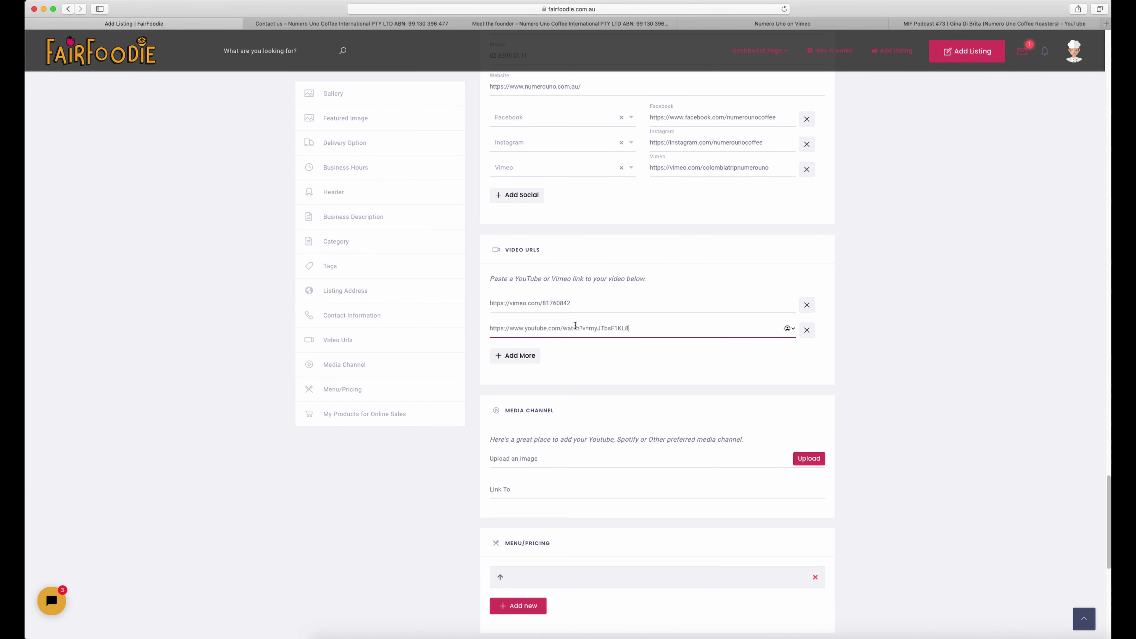
Set the Media Channel image to the media library photo of the orange-and-white coffee bags
scroll(596, 380, "down", 3)
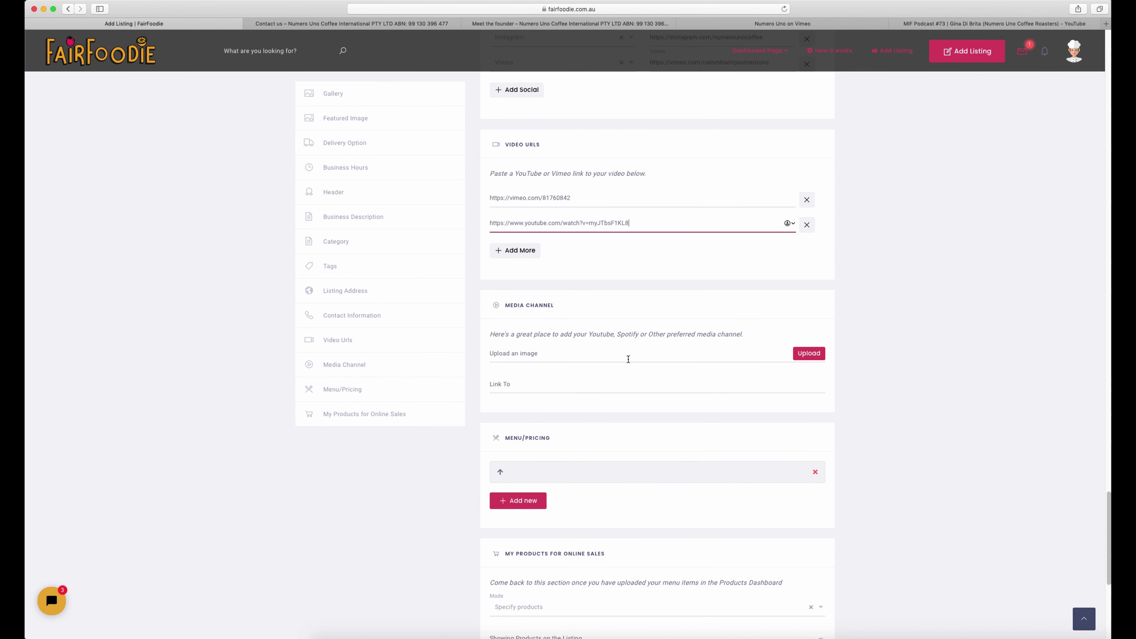
scroll(629, 365, "down", 1)
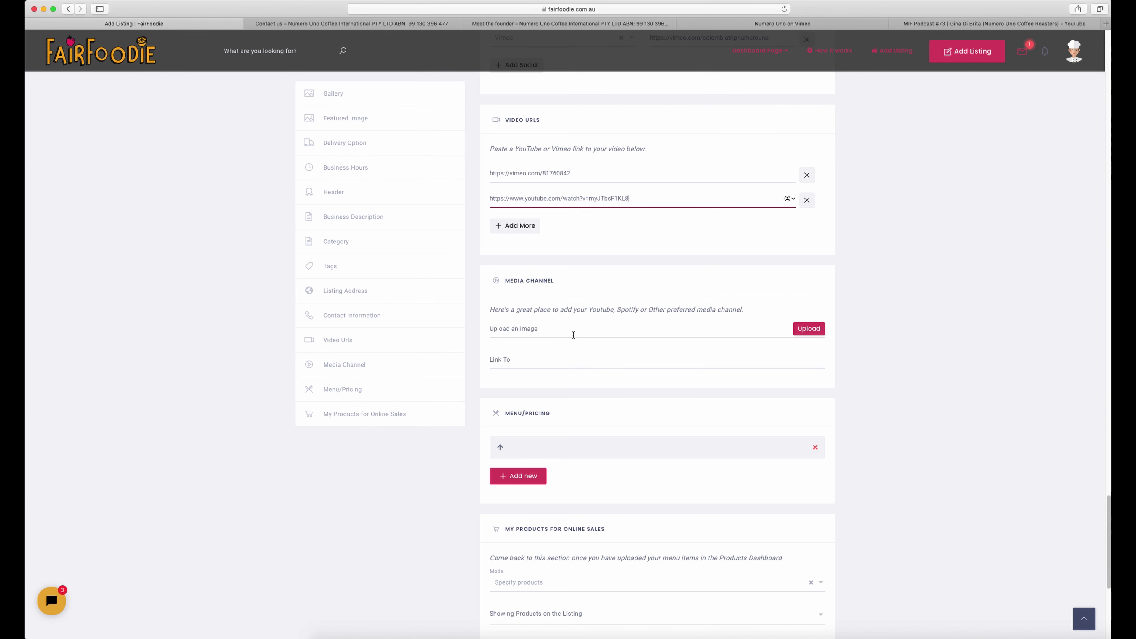
left_click(816, 332)
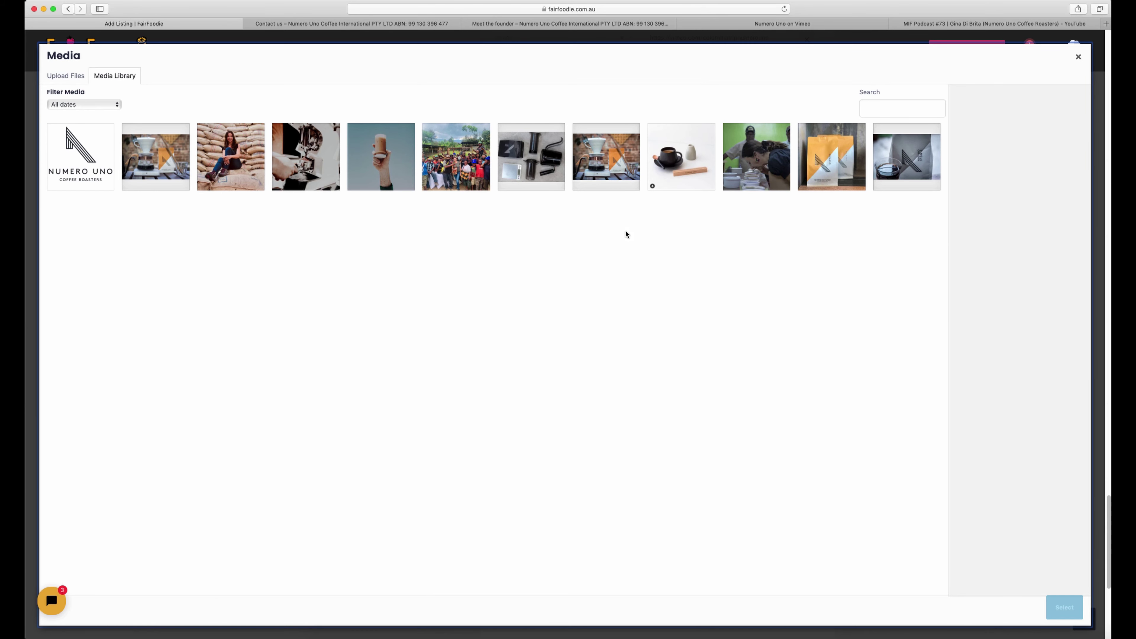
left_click(816, 175)
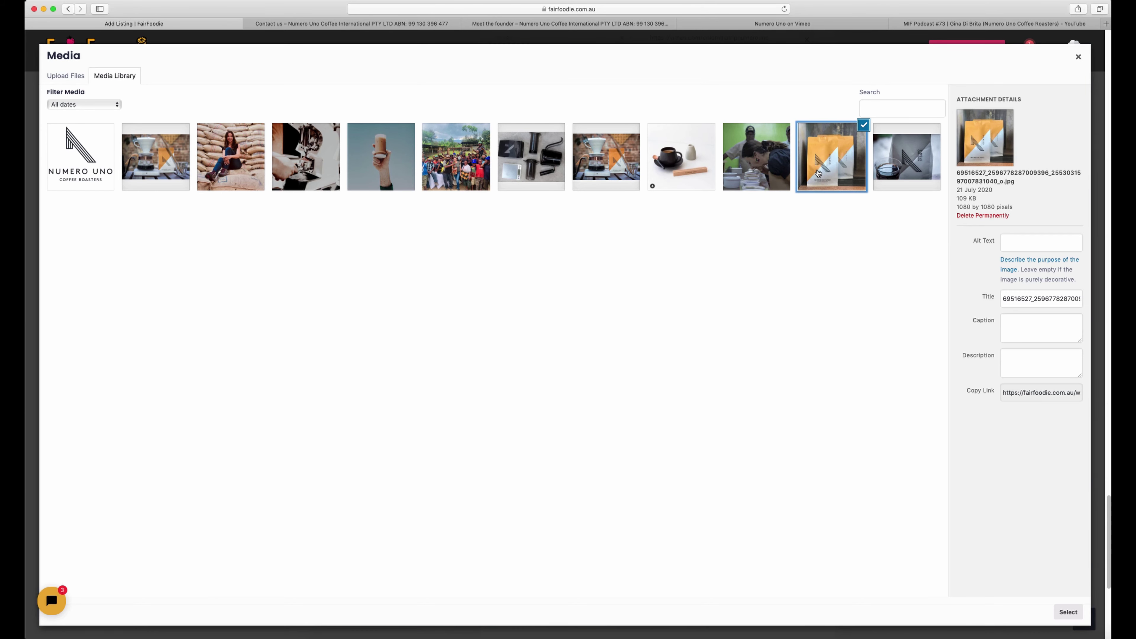
left_click(1063, 612)
scroll(637, 347, "up", 3)
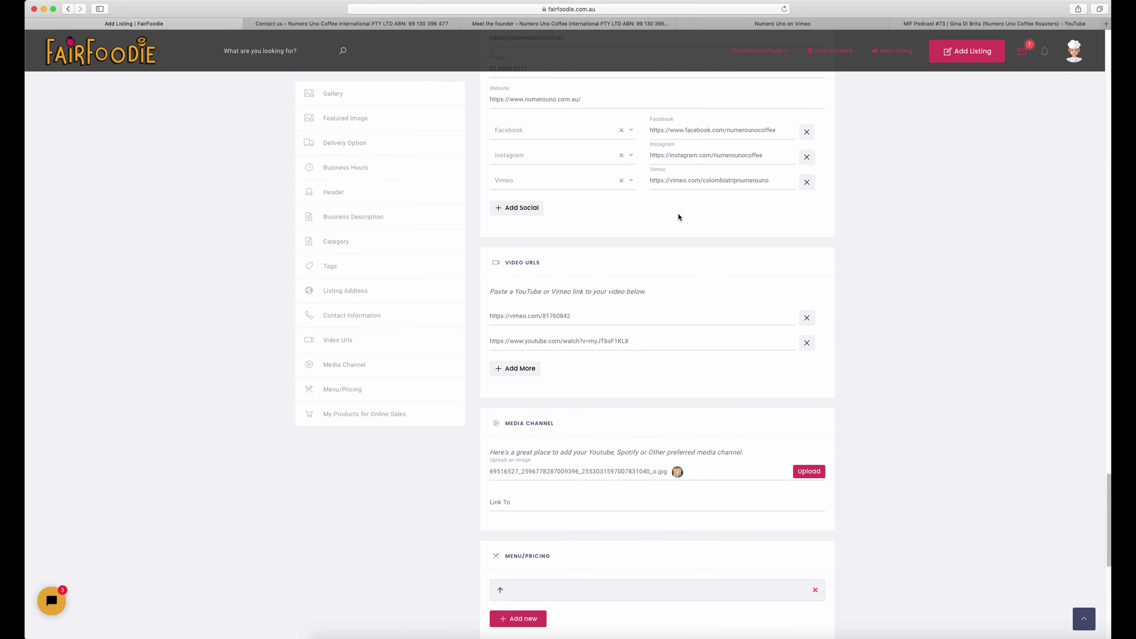
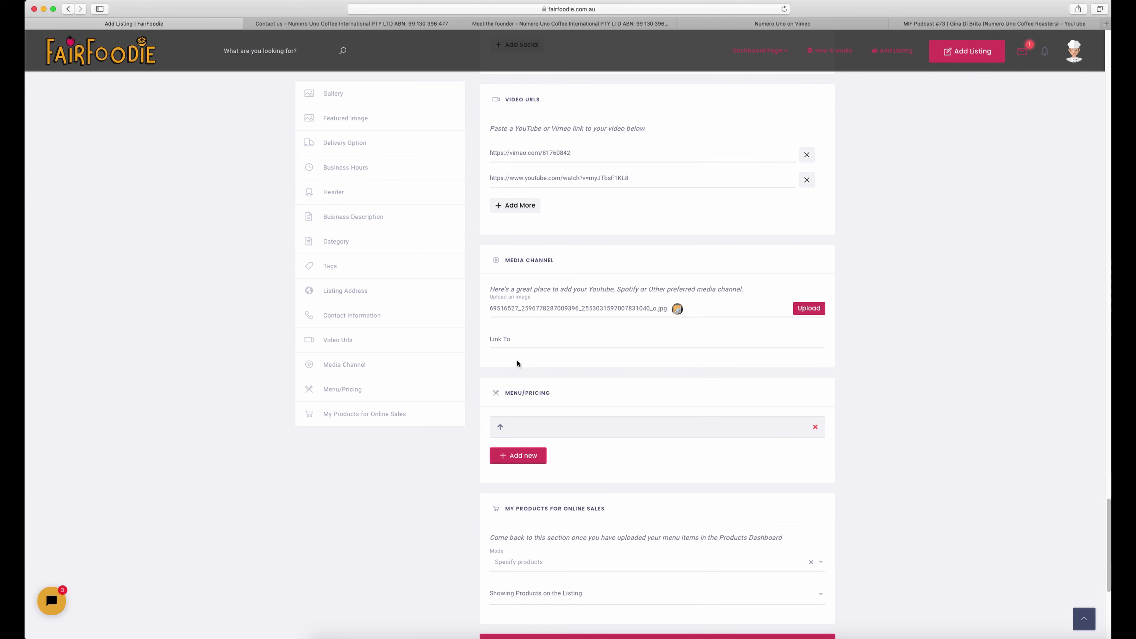
left_click(516, 343)
type("https://instagram.com/numerounocoffee")
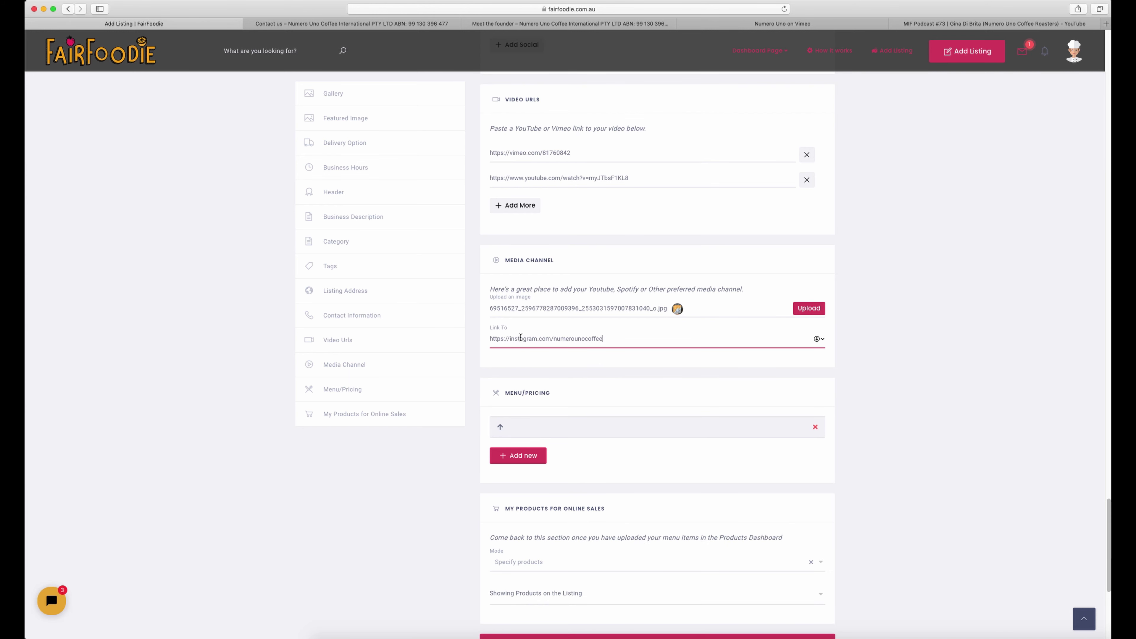
left_click(565, 373)
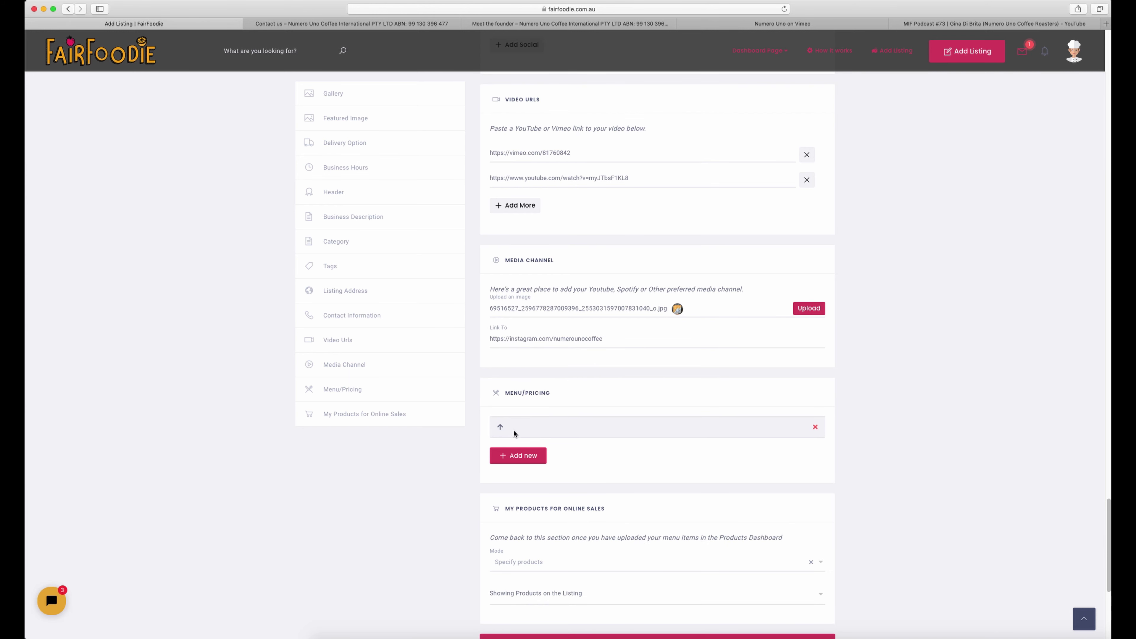
Review the fields of the first Menu/Pricing entry, add a second menu entry and collapse both
left_click(501, 427)
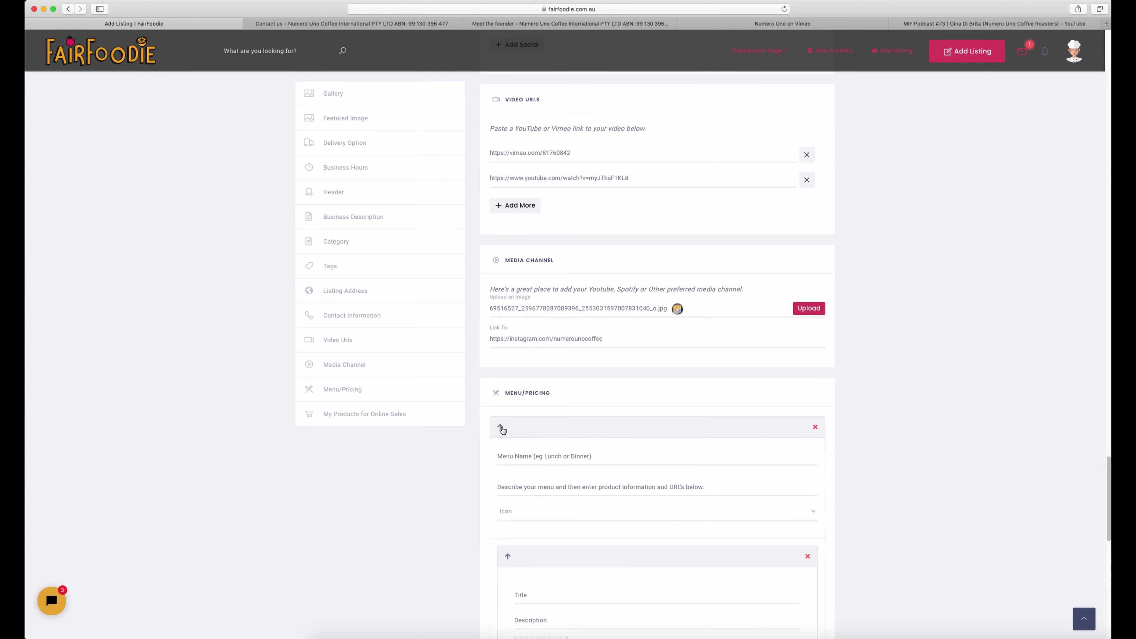
scroll(502, 428, "down", 3)
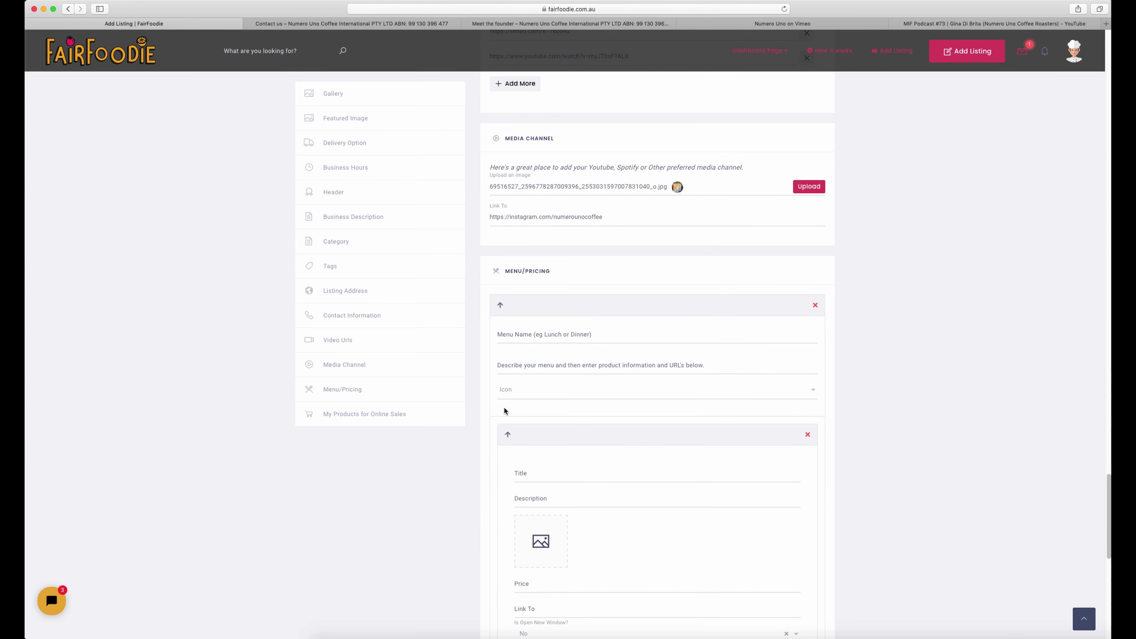
scroll(519, 334, "down", 1)
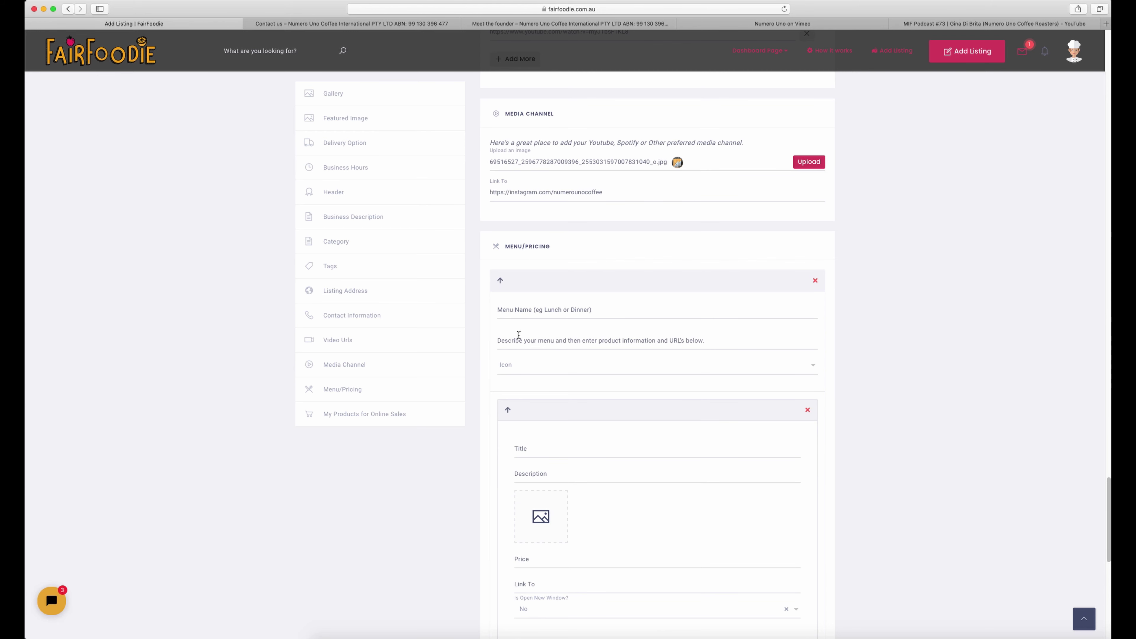
scroll(518, 336, "down", 1)
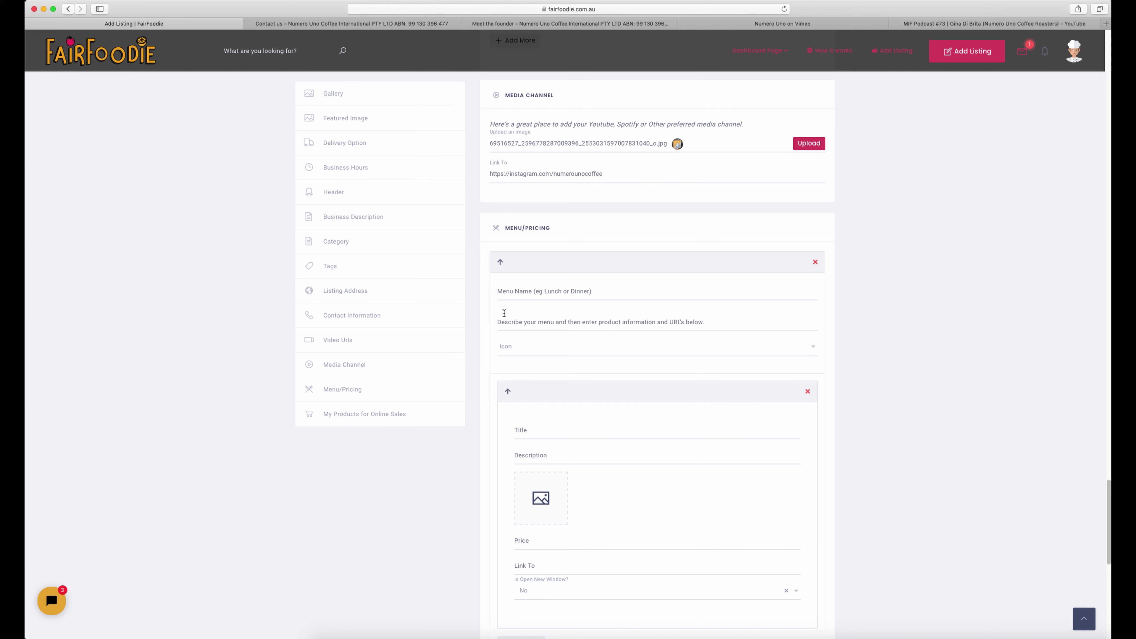
left_click(500, 263)
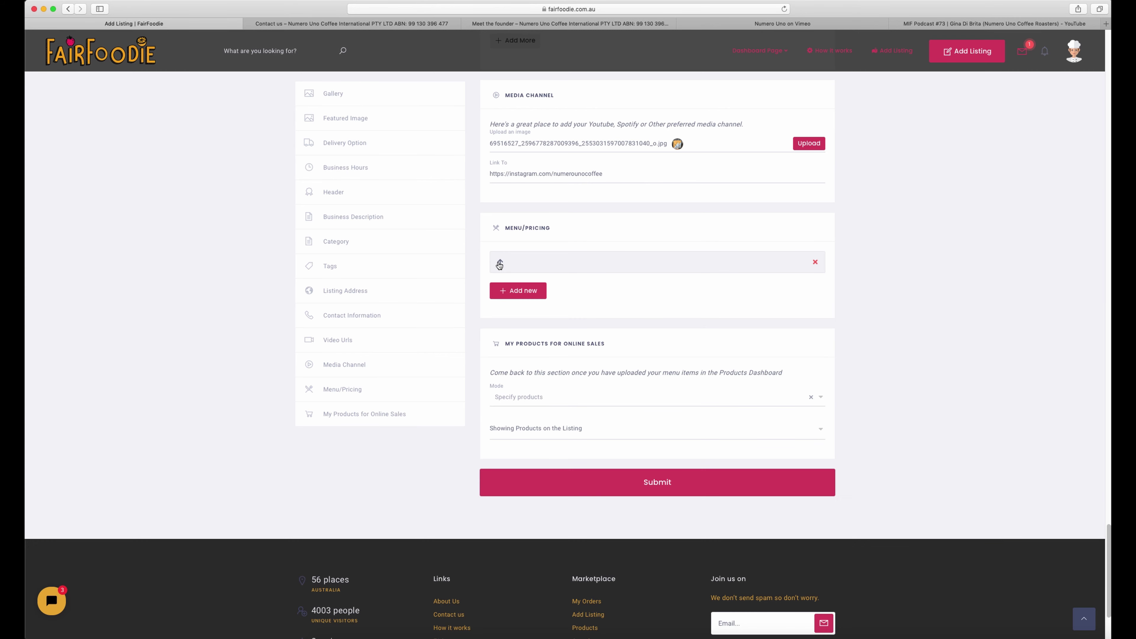
left_click(510, 292)
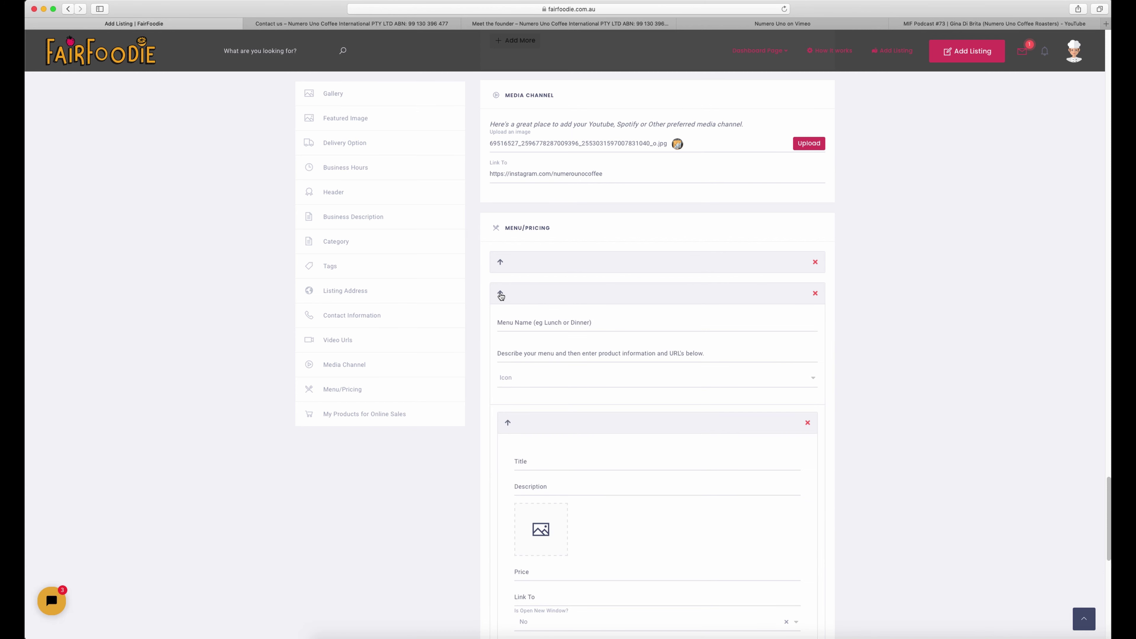
left_click(502, 294)
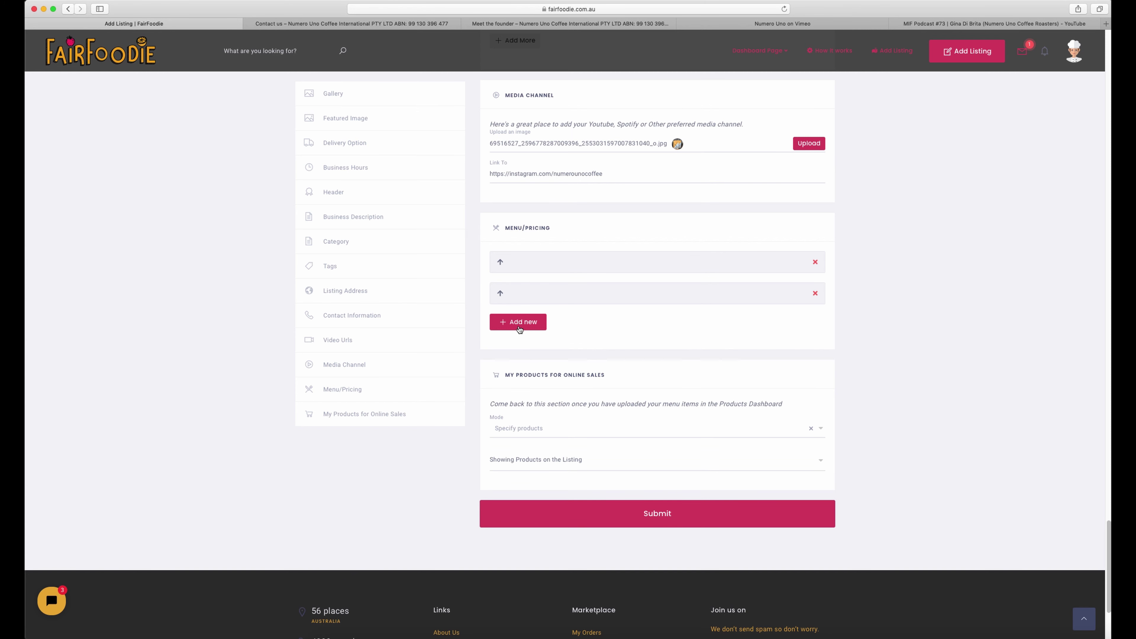
Name the first menu entry Numero Uno and enter Coffee as its description
left_click(500, 263)
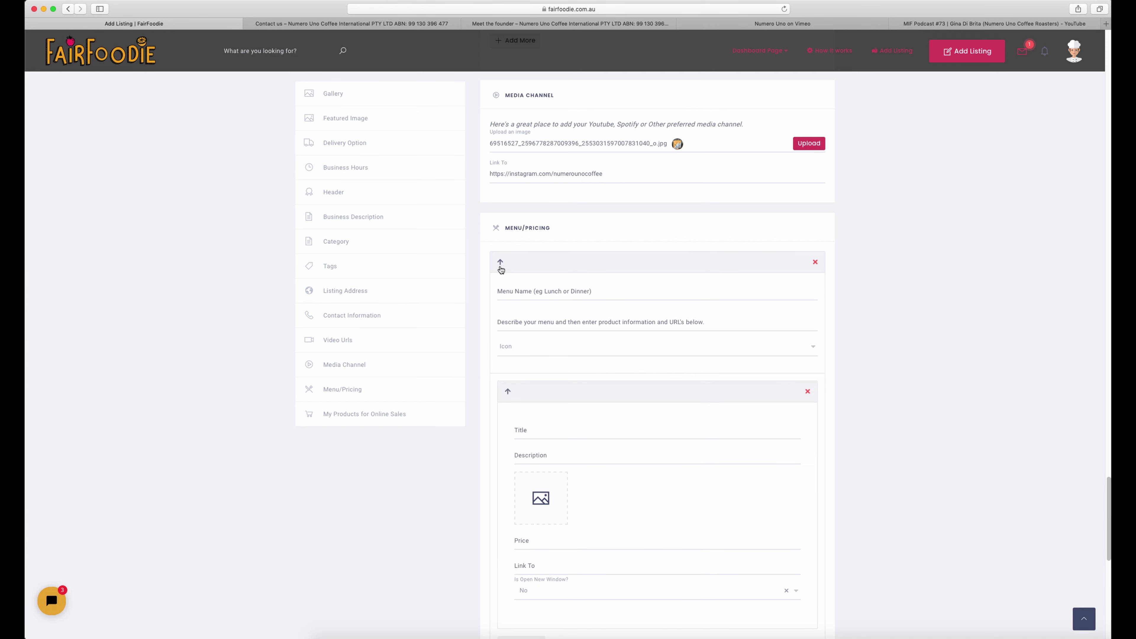
left_click(507, 291)
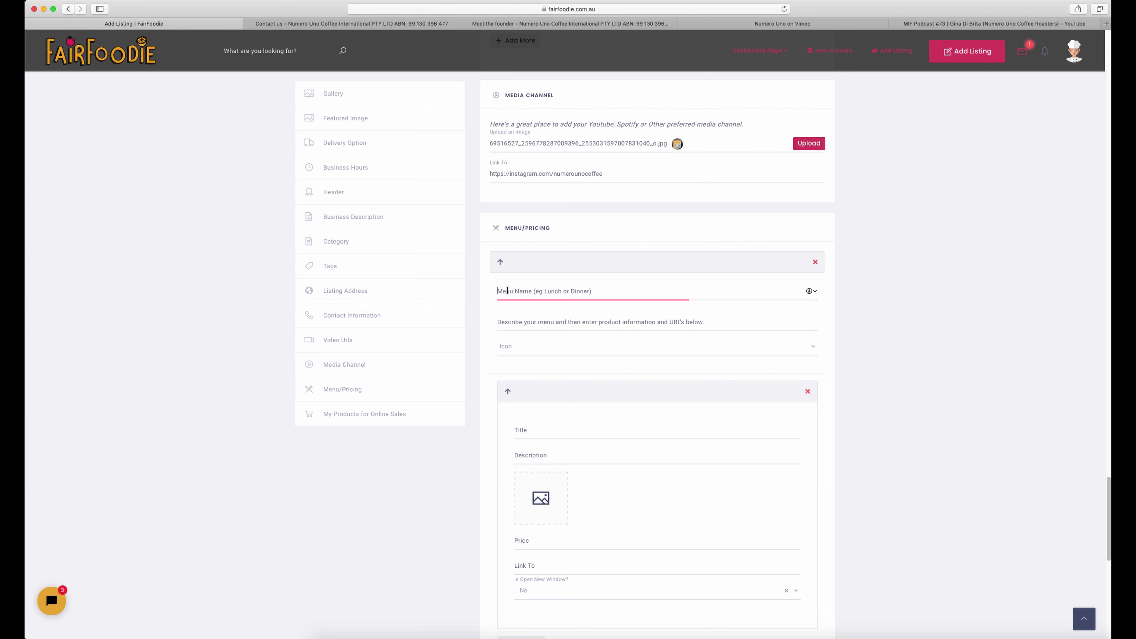
type("Via")
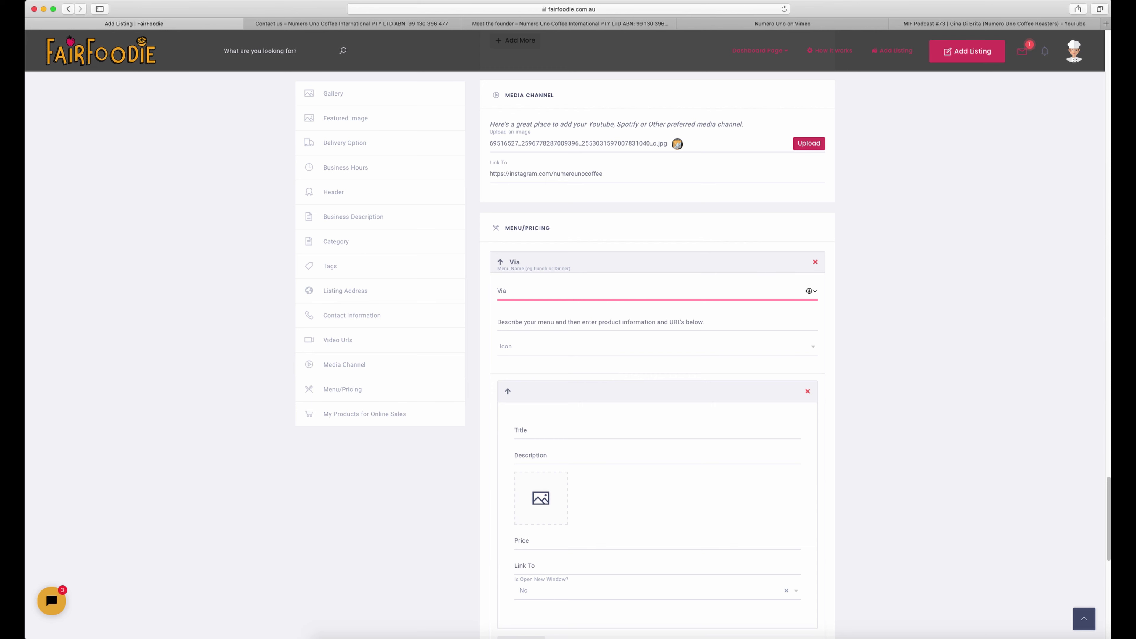
key("BackSpace")
key("BackSpace")
key("BackSpace")
type("Nume")
left_click(498, 322)
type("Coffee")
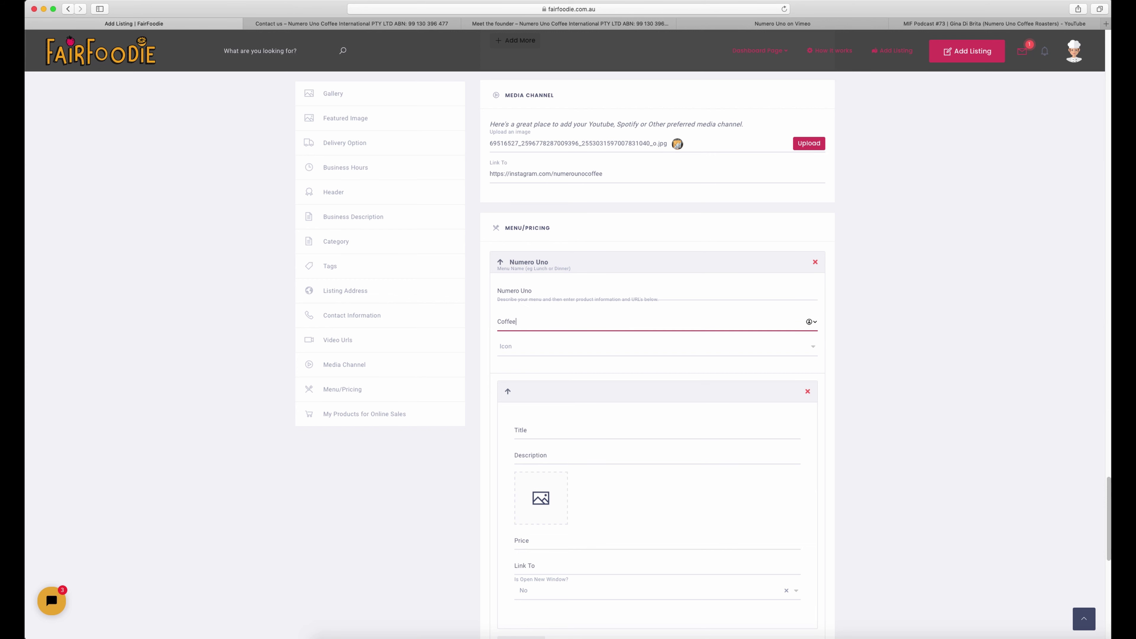
Choose the Cart icon for the Numero Uno menu entry
left_click(813, 347)
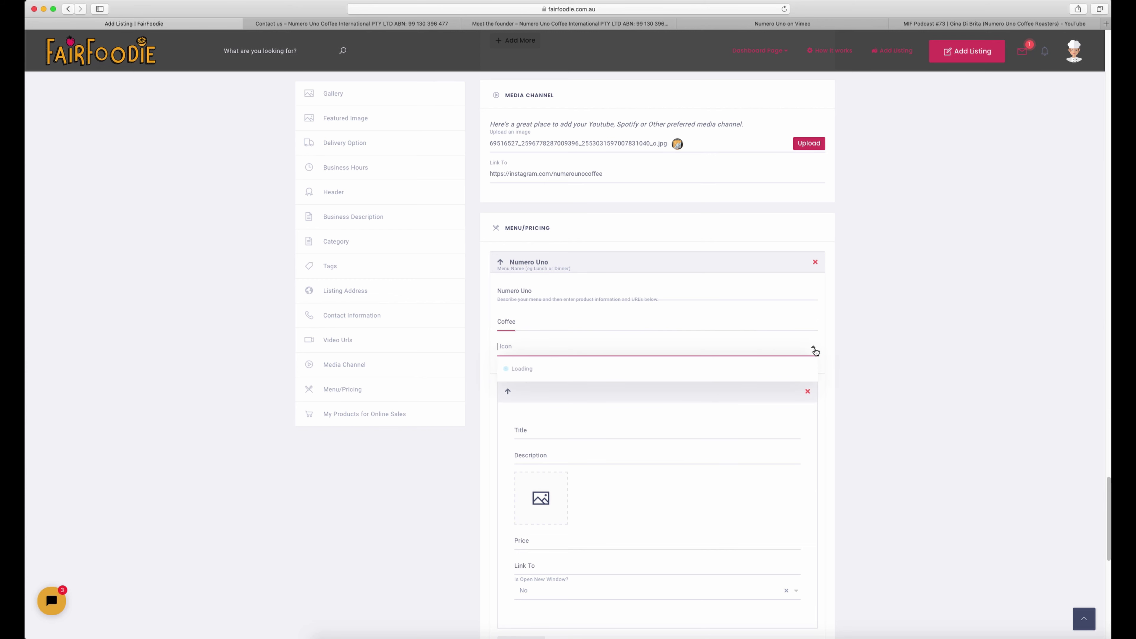
scroll(588, 437, "down", 4)
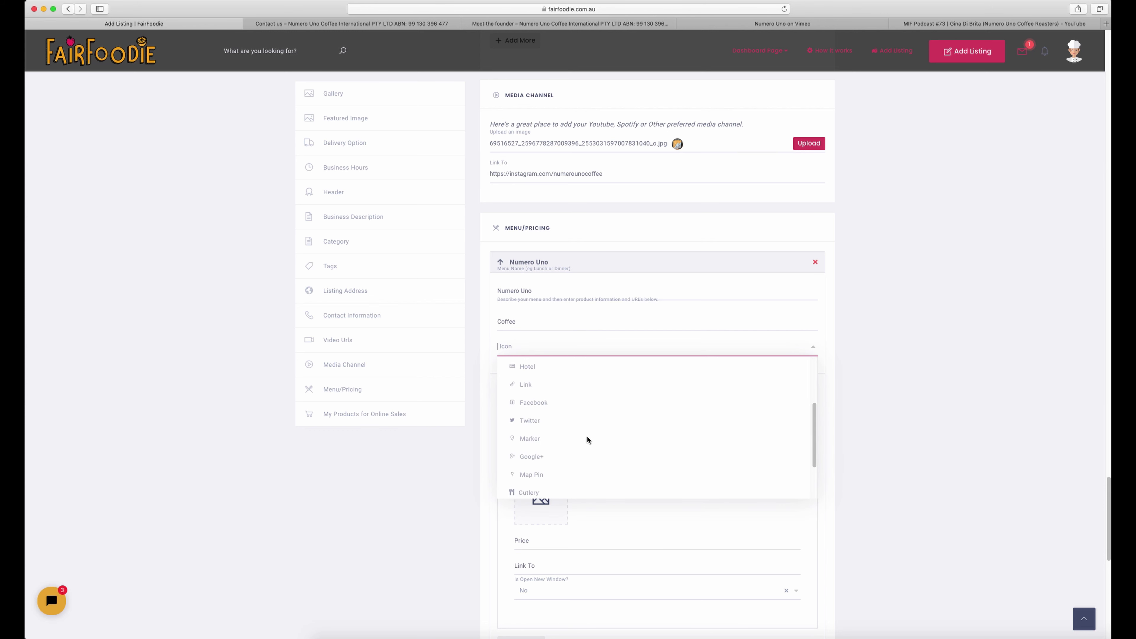
scroll(588, 441, "down", 2)
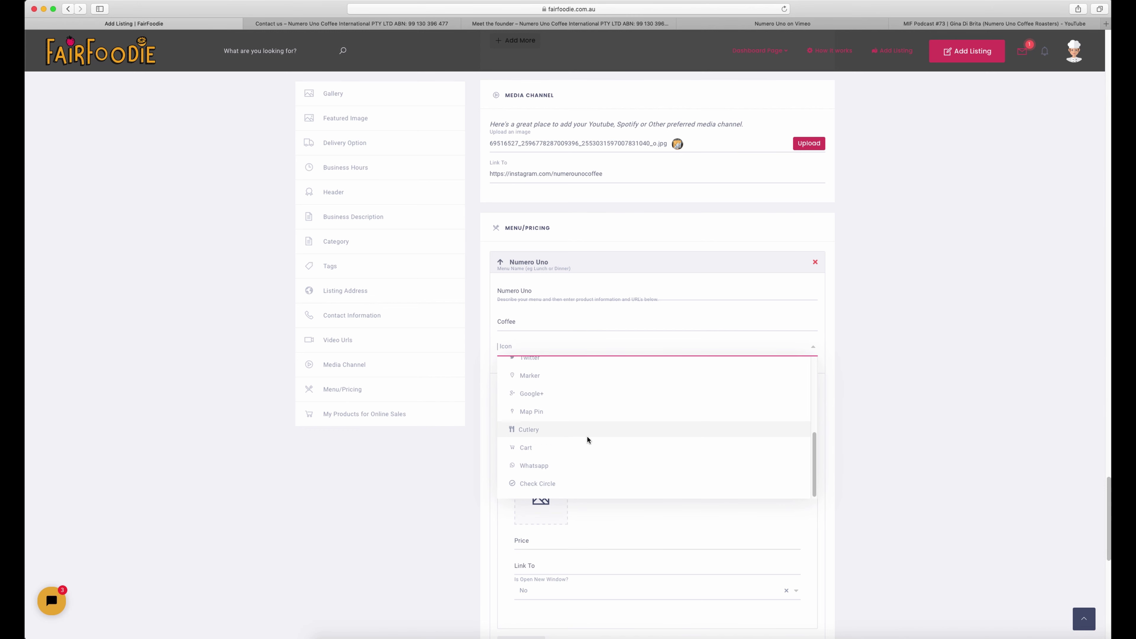
left_click(567, 449)
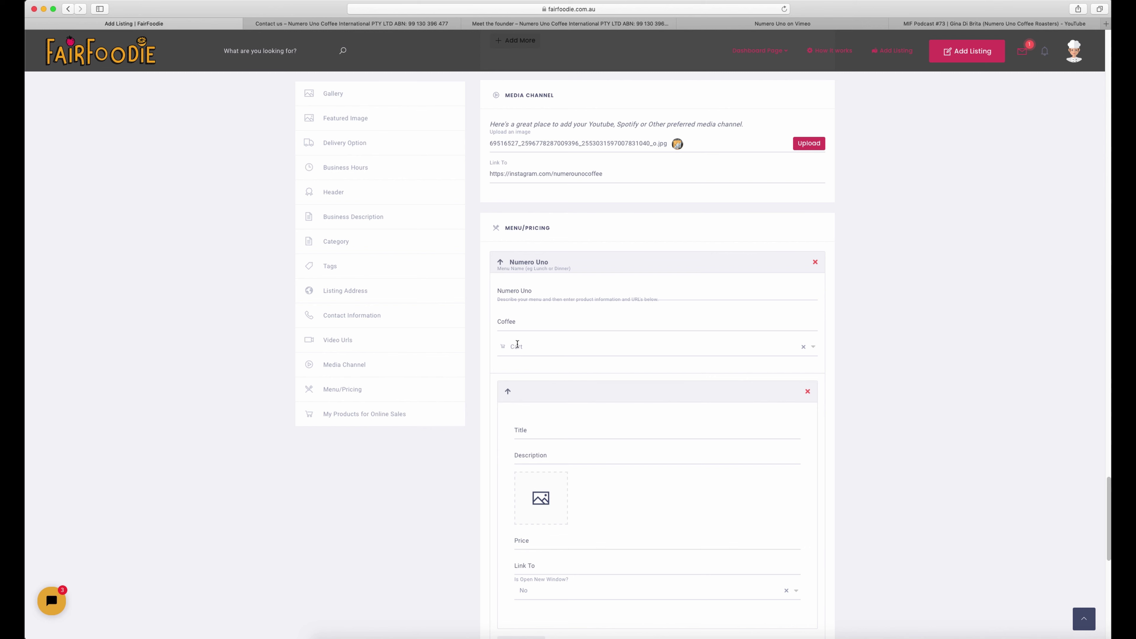
Copy the product name Black Mamba from its page in Numero Uno's coffee shop into the first menu item's title
scroll(555, 401, "down", 3)
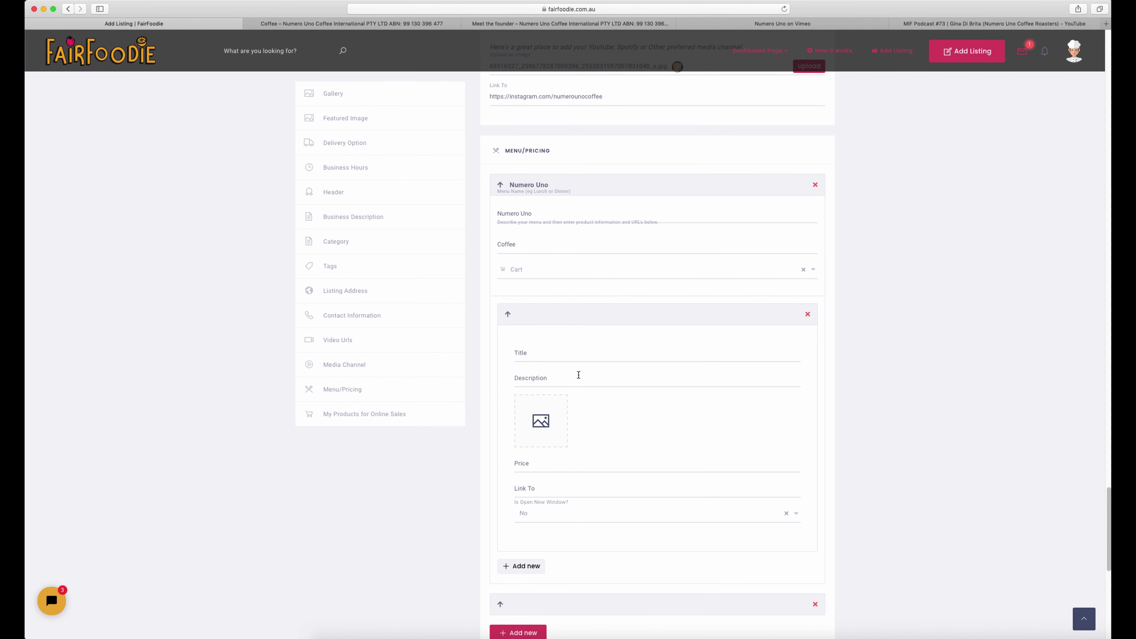
scroll(578, 375, "down", 1)
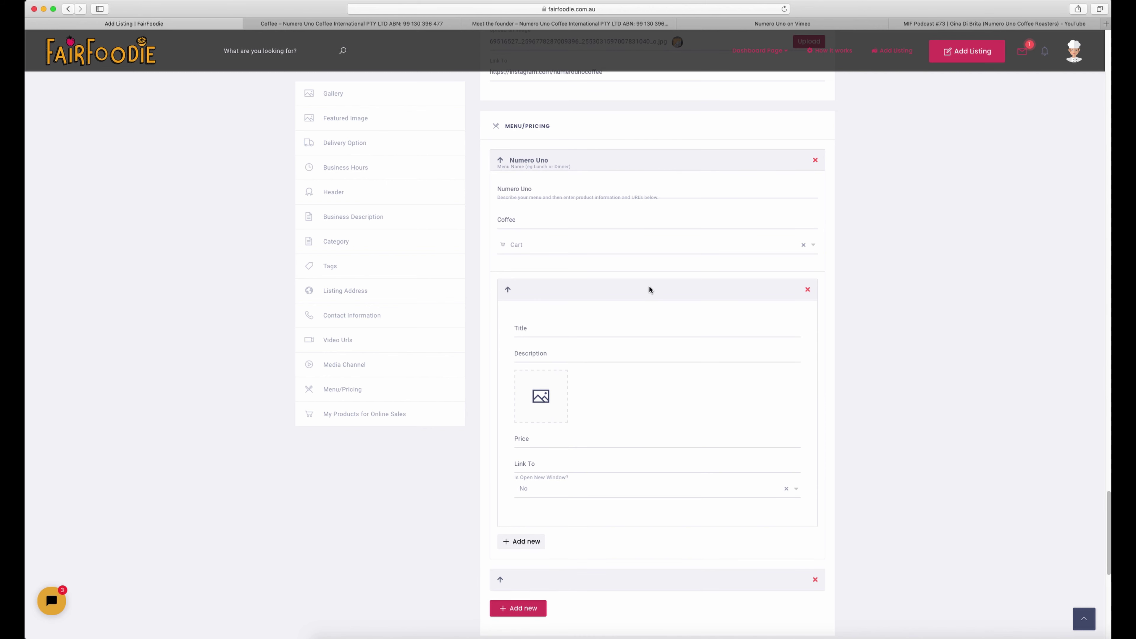
left_click(508, 291)
left_click(508, 291)
left_click(363, 24)
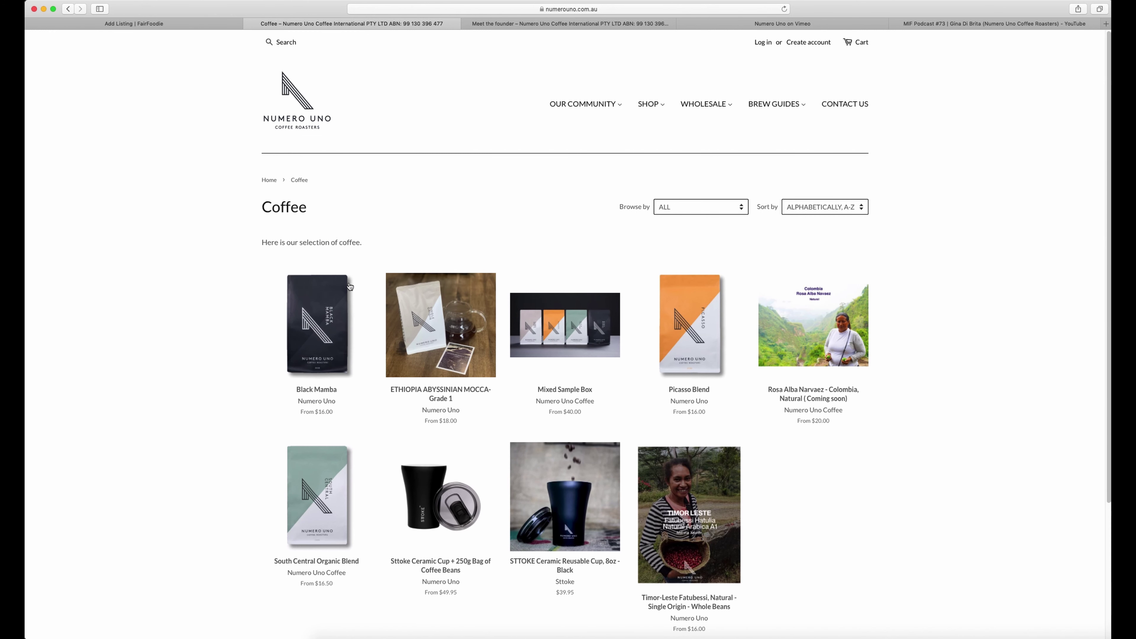
left_click(334, 333)
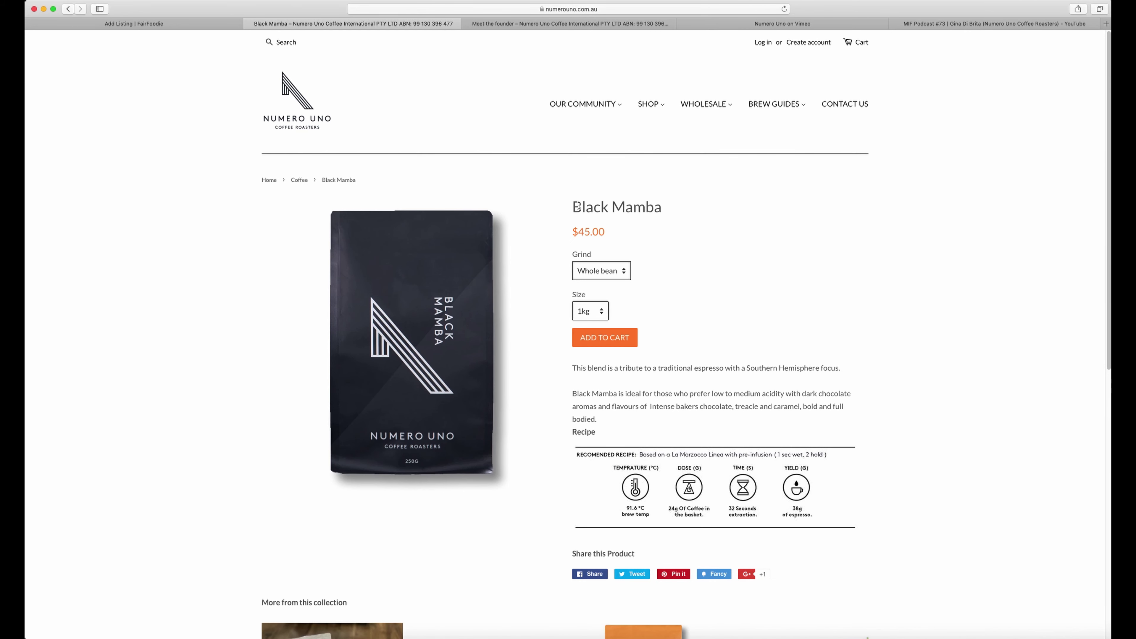
left_click_drag(573, 207, 659, 202)
key("super+c")
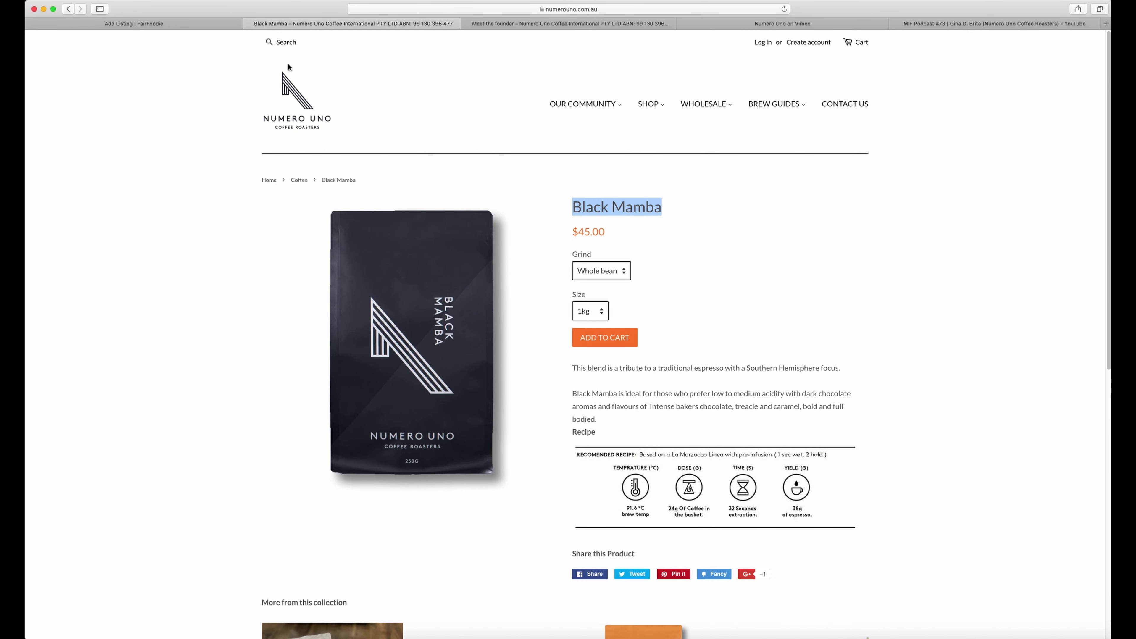
left_click(134, 23)
left_click(534, 323)
key("super+v")
Copy the Black Mamba blend description from its Numero Uno product page into the first menu item's description
key("ctrl+Tab")
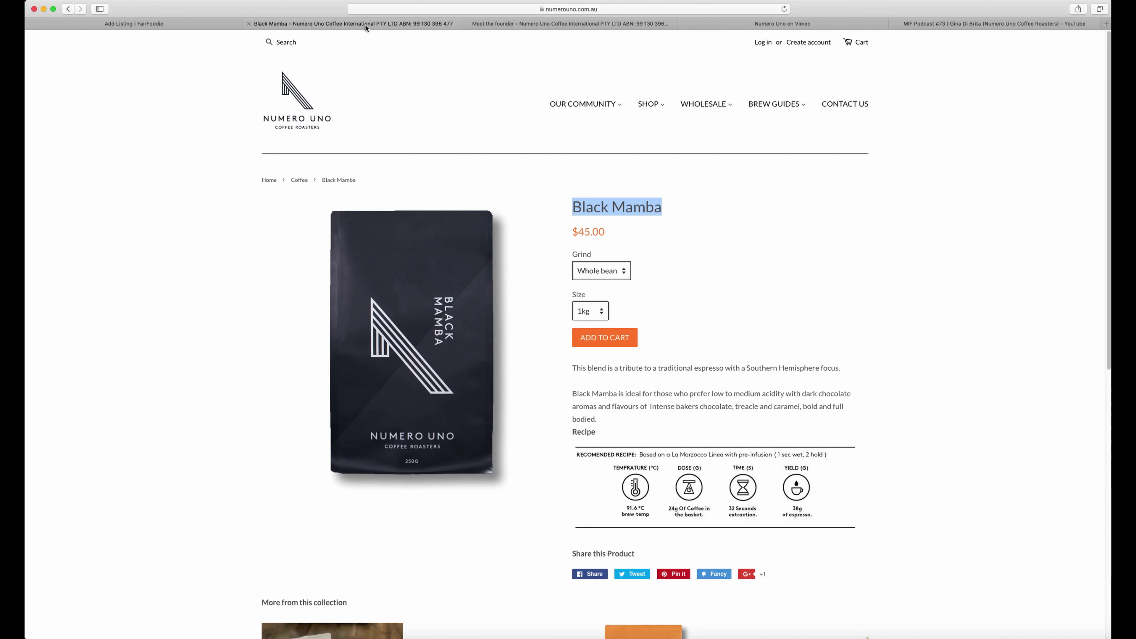
left_click_drag(573, 367, 857, 418)
key("super+c")
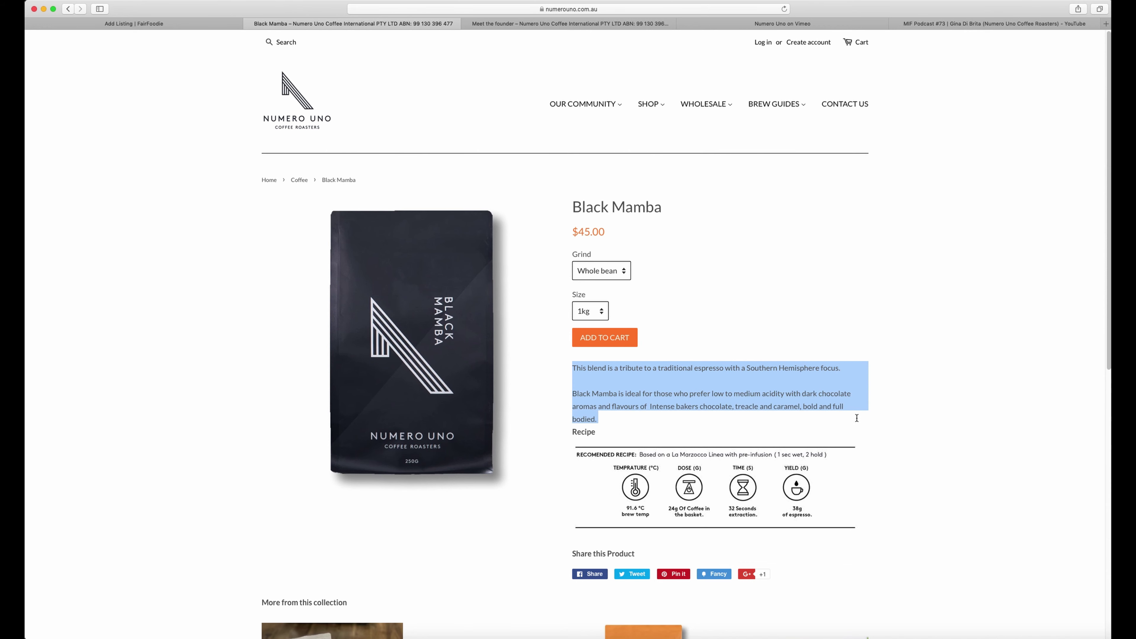
left_click(203, 29)
left_click(527, 353)
key("super+v")
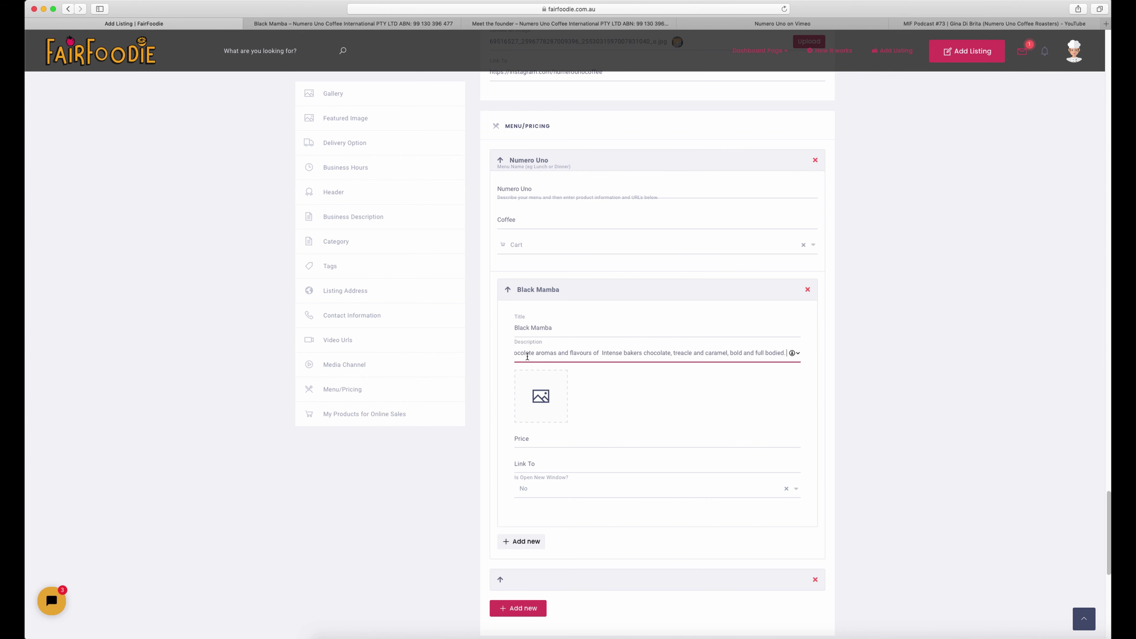
Upload Black.Mamba_1024x1024.jpg from the Numero Uno folder and use it as the Black Mamba item's image
left_click(541, 396)
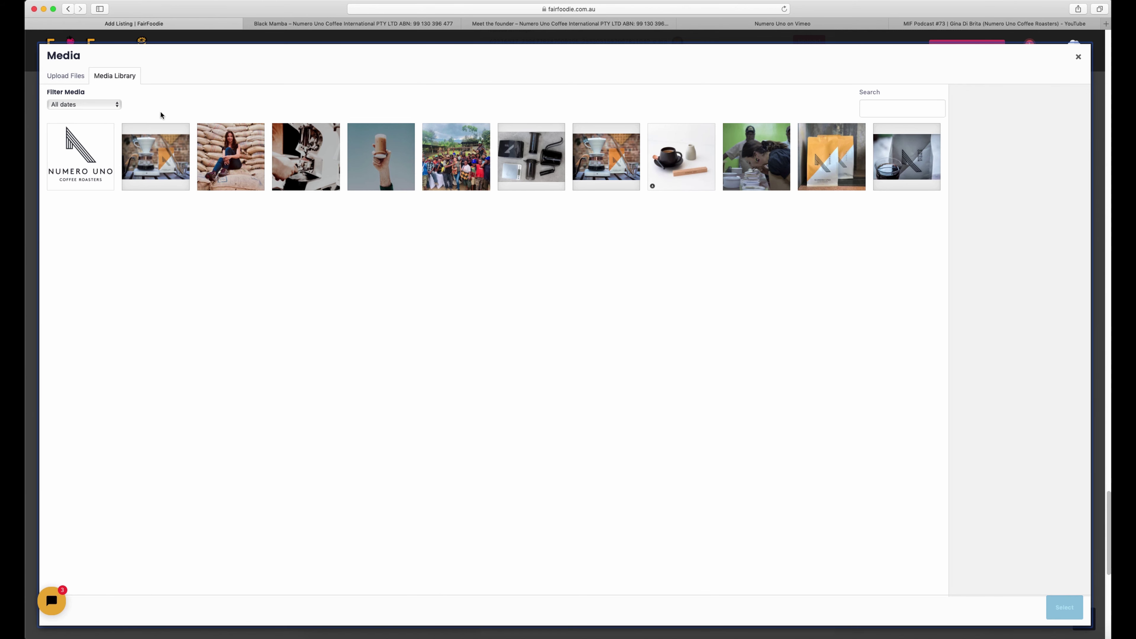
left_click(68, 77)
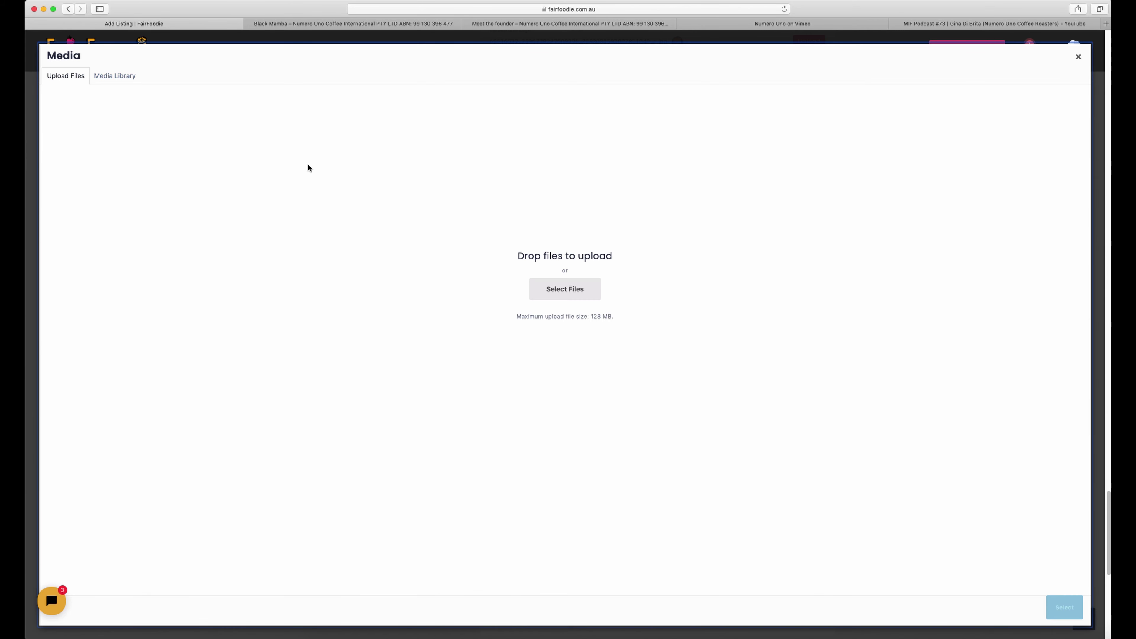
left_click(573, 298)
scroll(621, 173, "down", 2)
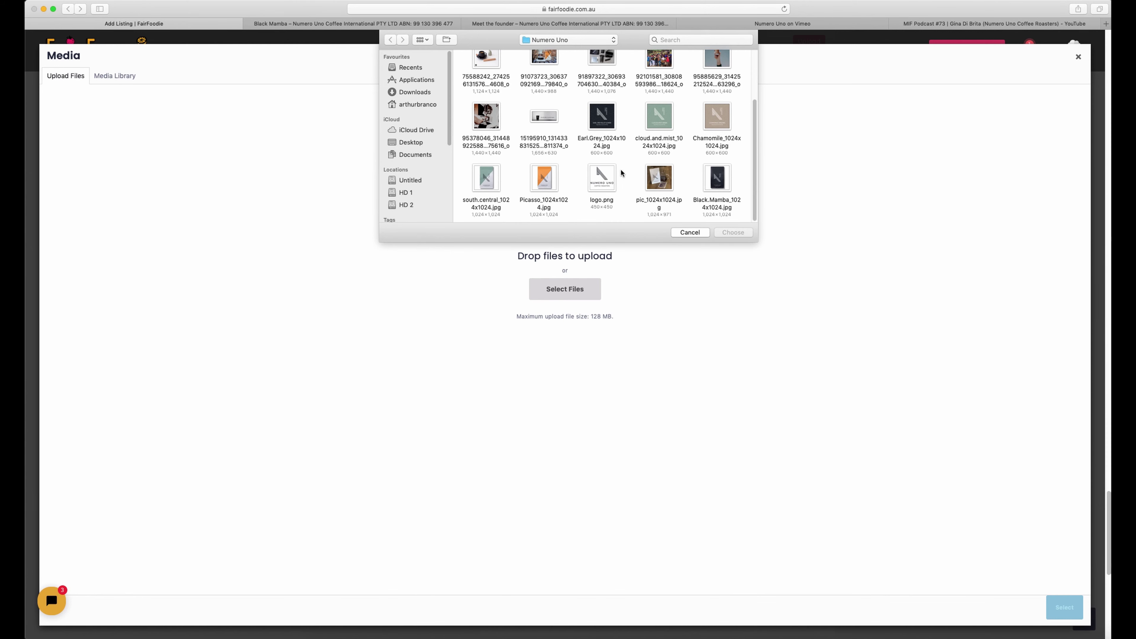
left_click(709, 183)
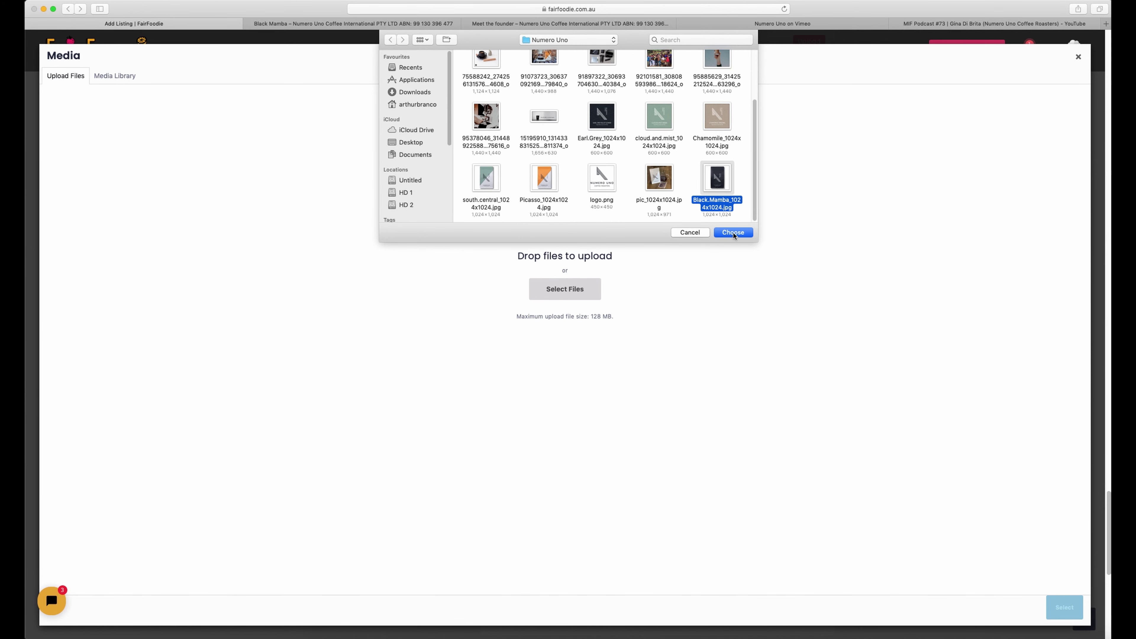
left_click(732, 233)
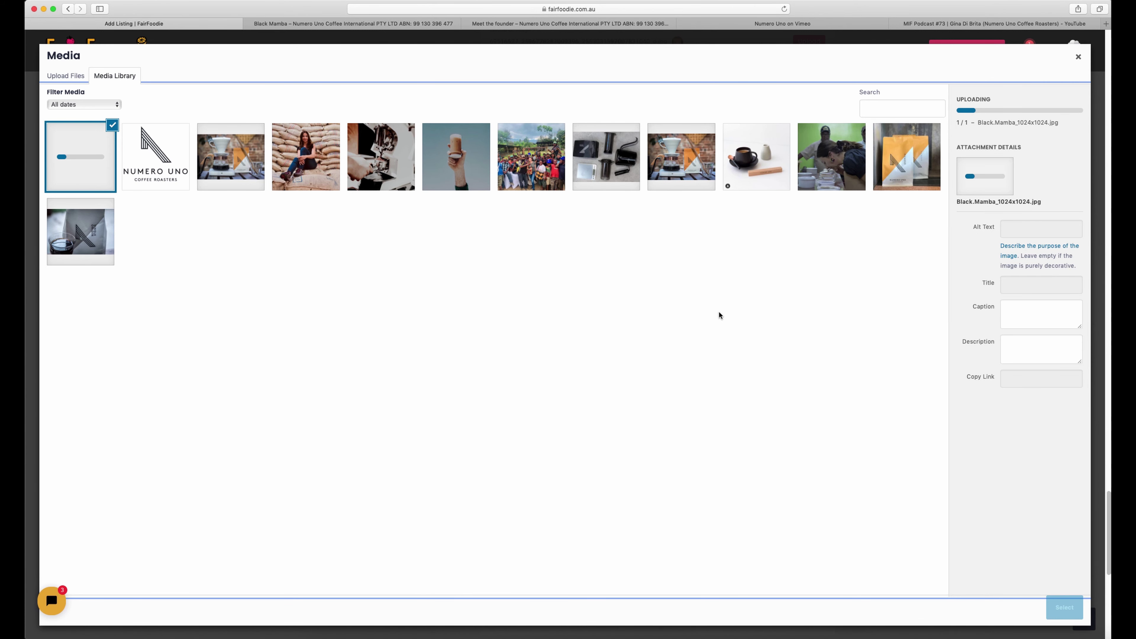
left_click(1072, 610)
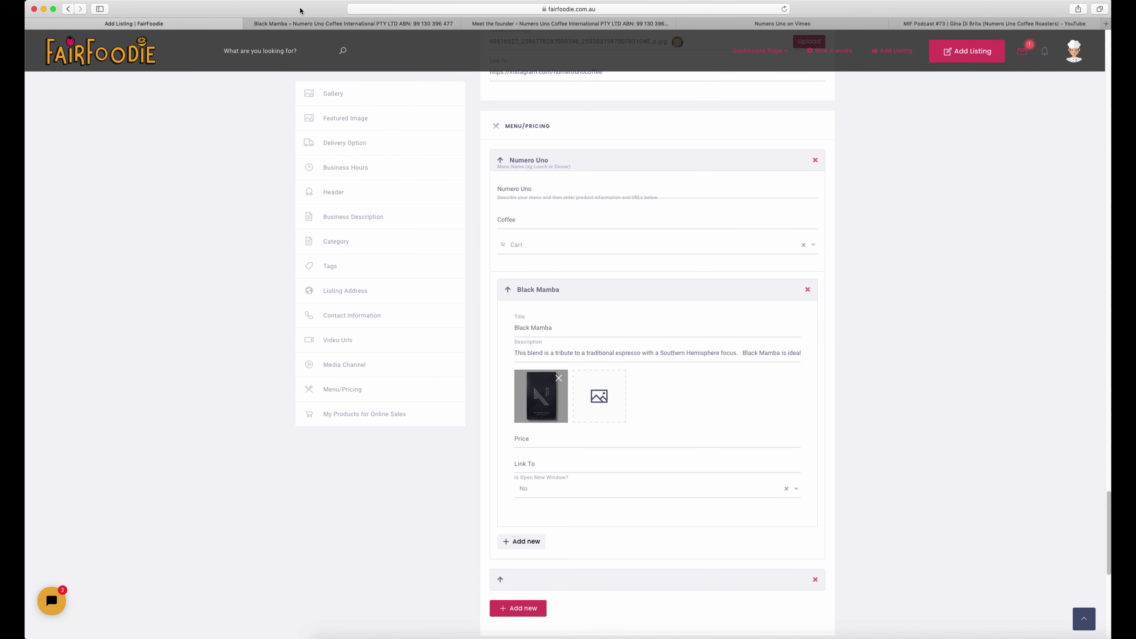
Look up the Black Mamba price on its product page and set the menu item's price to 45
left_click(307, 25)
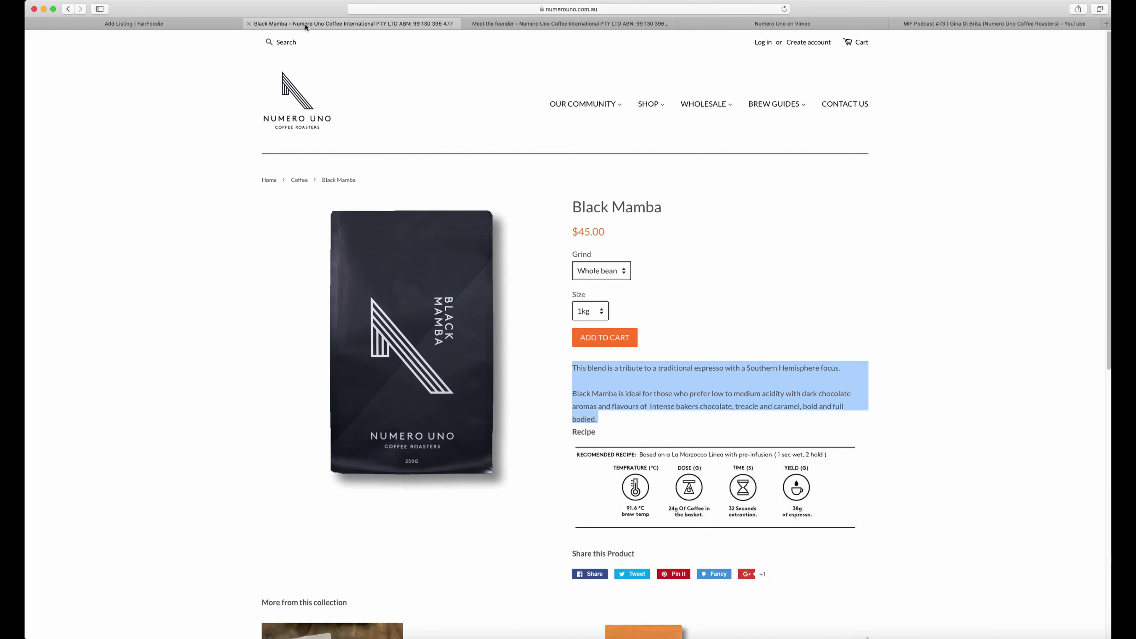
left_click(160, 25)
left_click(609, 438)
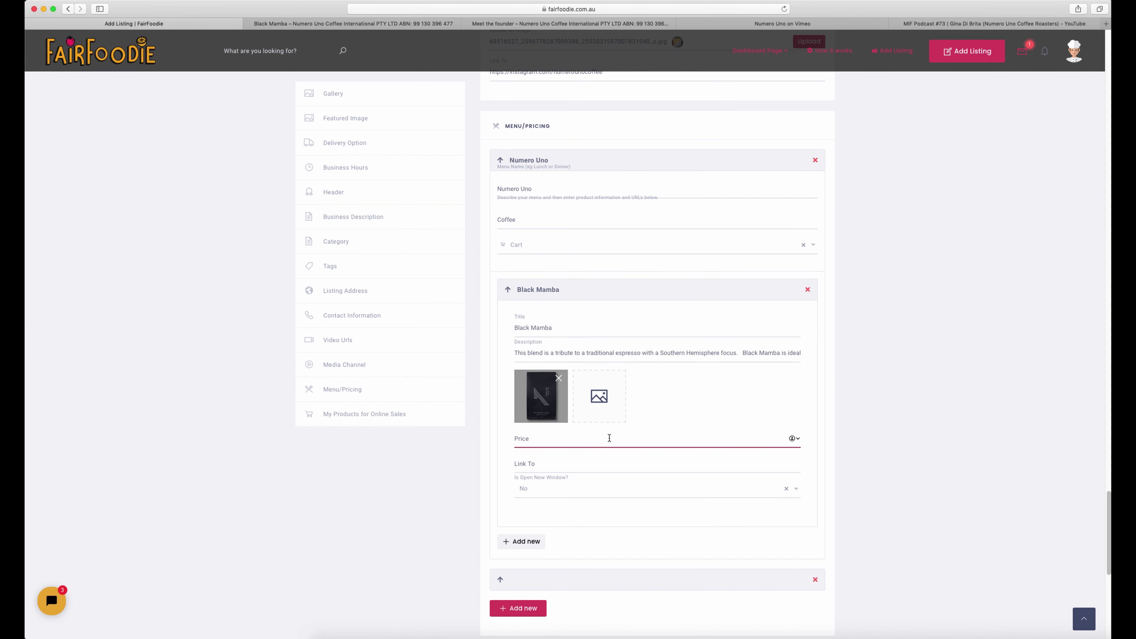
type("45")
Copy the Black Mamba product page's URL into the item's link and set it to open in a new window
left_click(365, 25)
left_click(556, 10)
key("super+c")
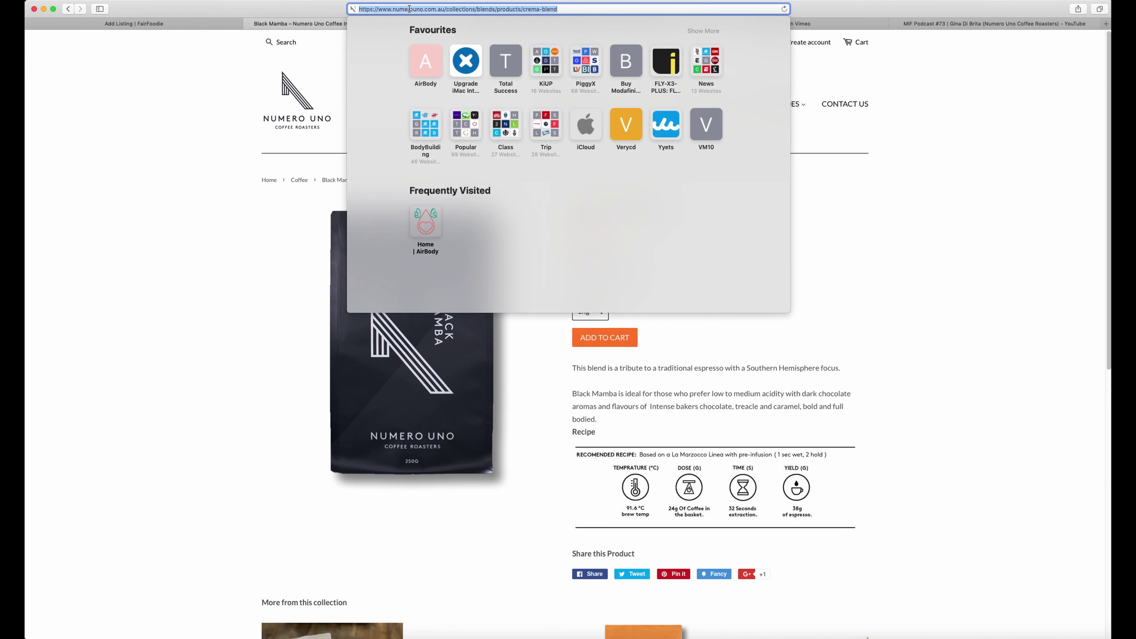
left_click(196, 26)
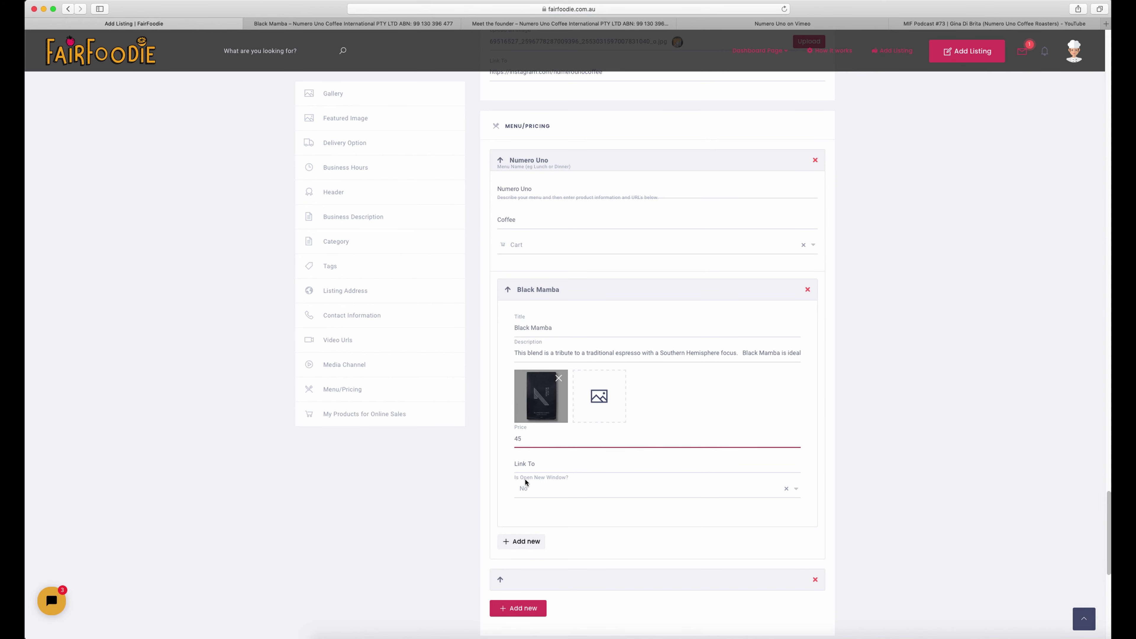
left_click(530, 461)
key("super+v")
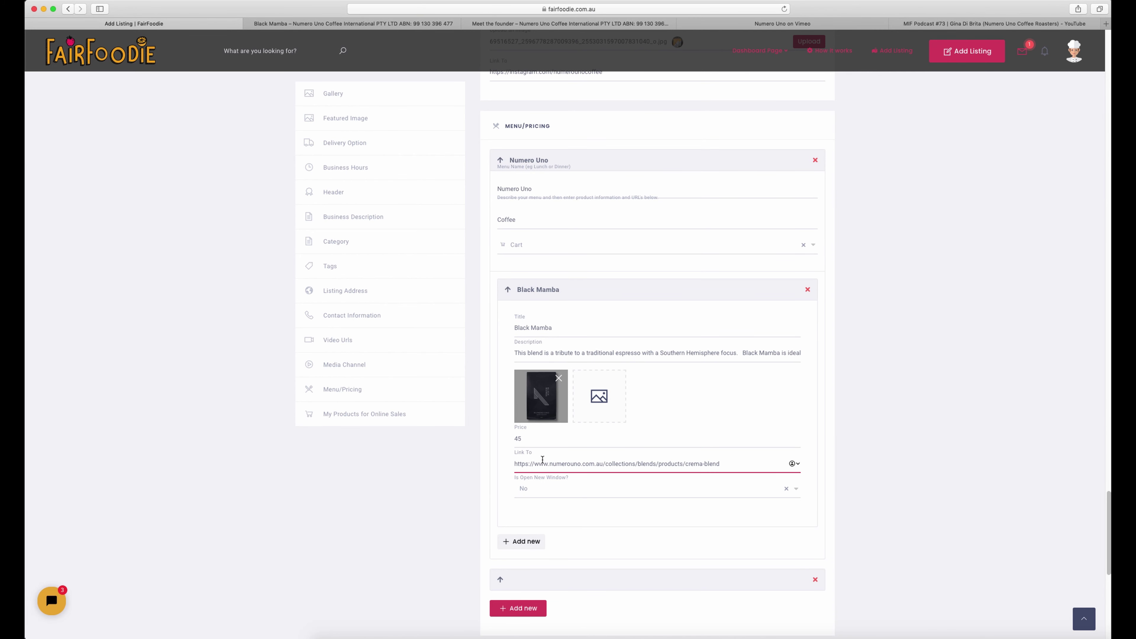
left_click(576, 492)
left_click(556, 519)
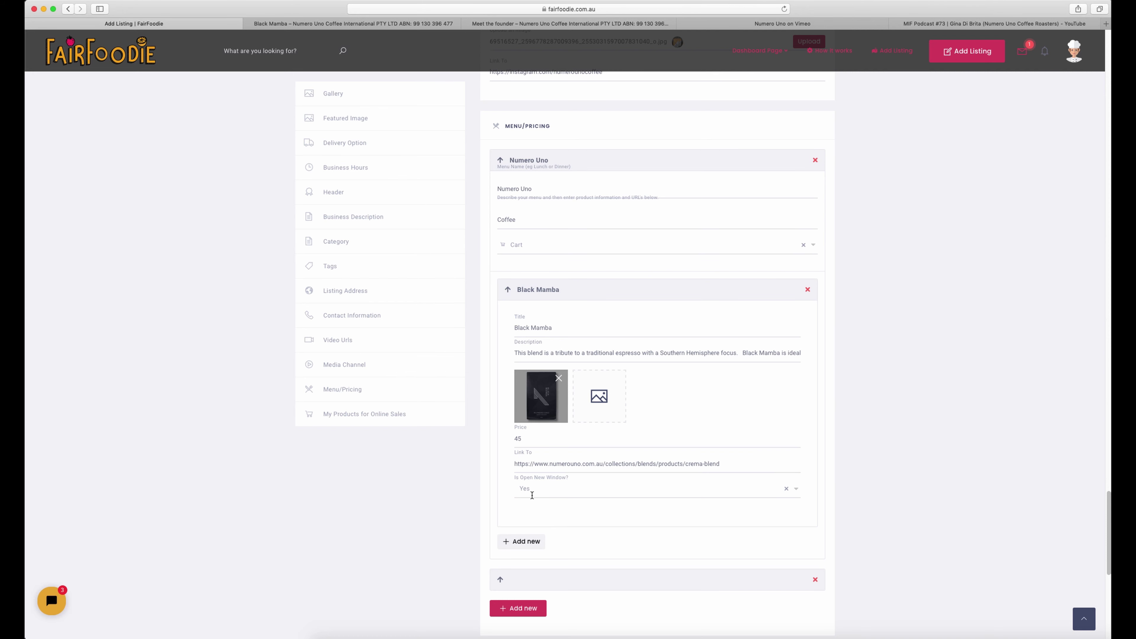
Add a second item to the Numero Uno menu below Black Mamba
scroll(532, 495, "down", 2)
scroll(531, 496, "down", 1)
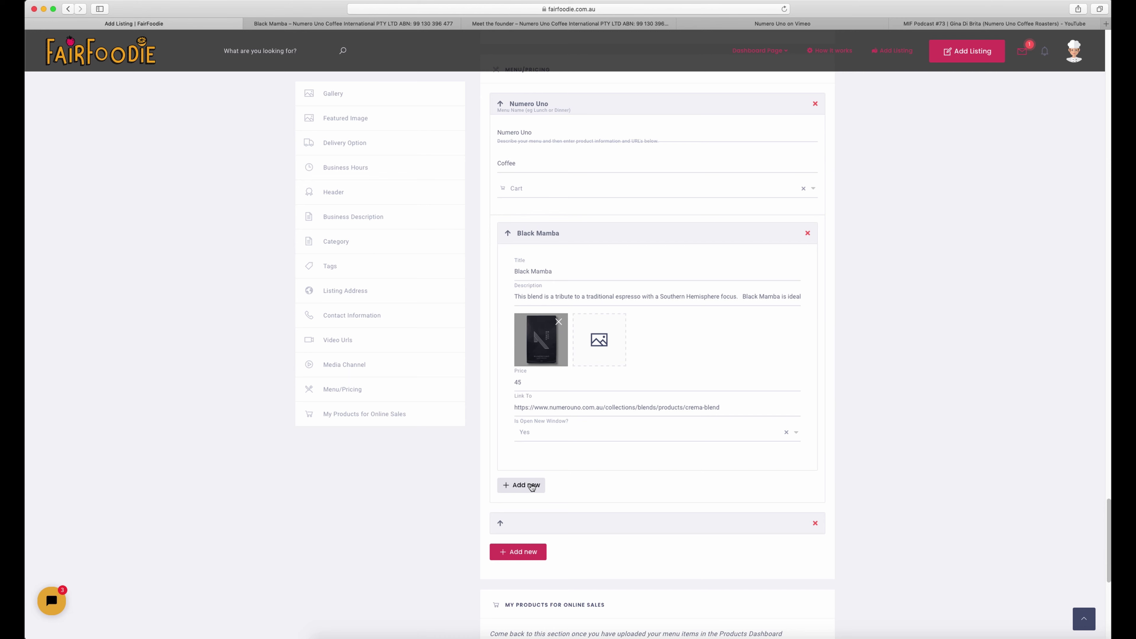
left_click(531, 486)
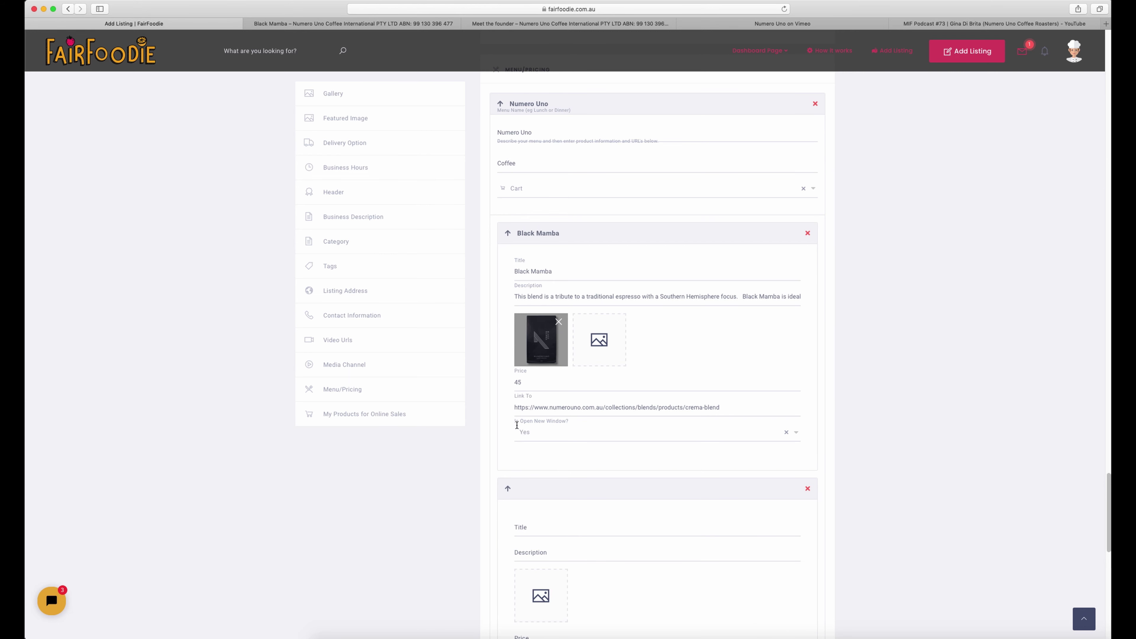
scroll(518, 442, "down", 5)
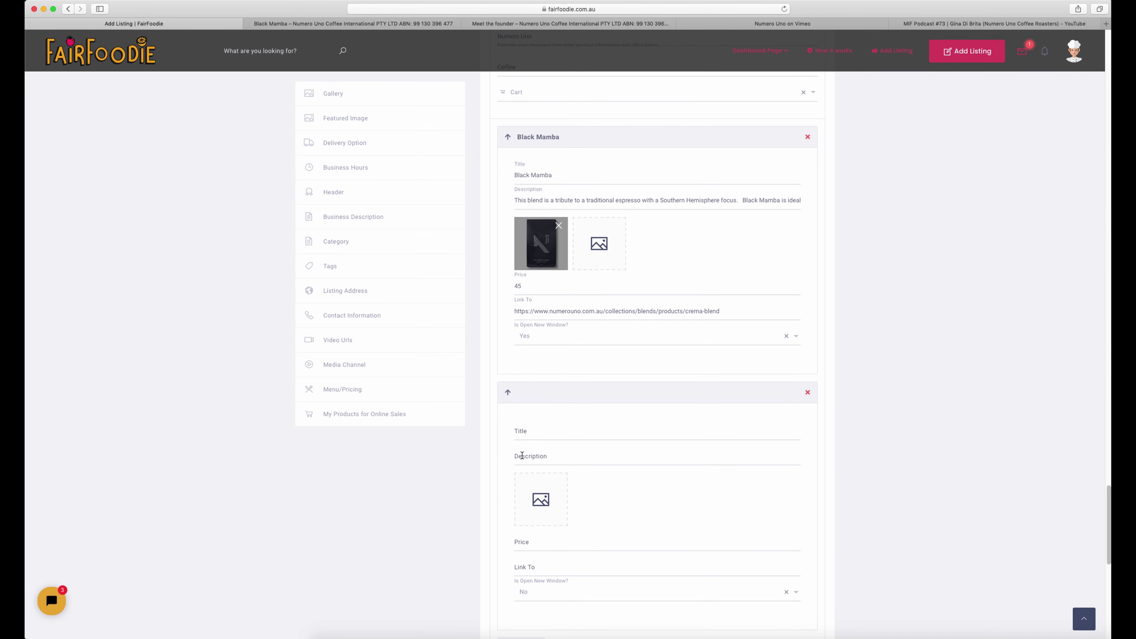
scroll(522, 454, "down", 1)
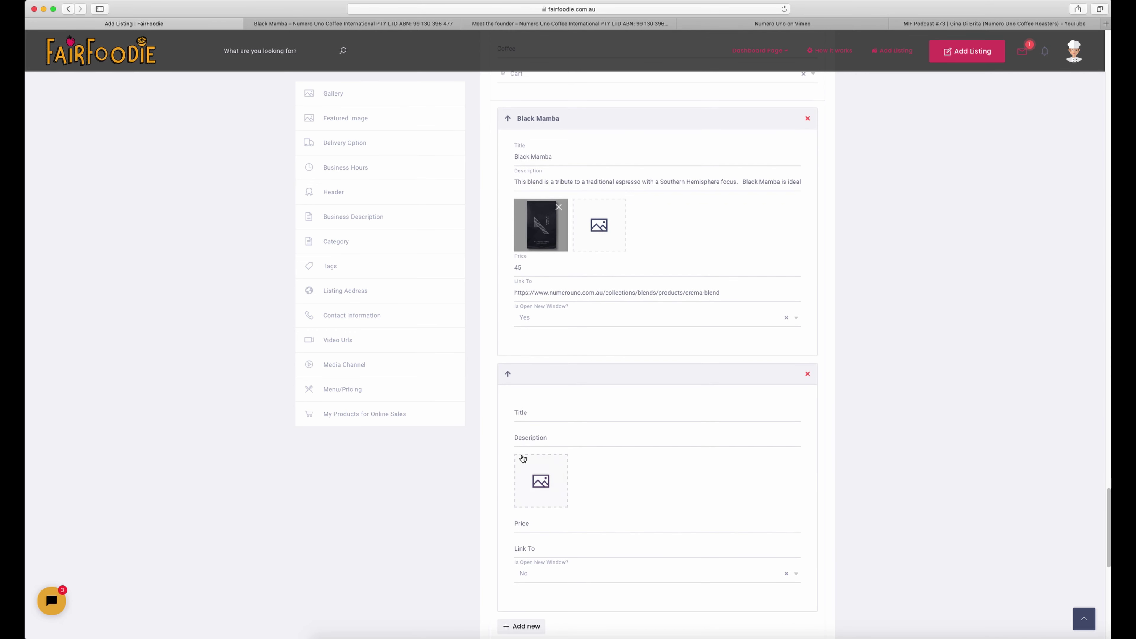
Open the Picasso Blend page in Numero Uno's coffee shop and copy the product name into the second menu item's title
left_click(307, 24)
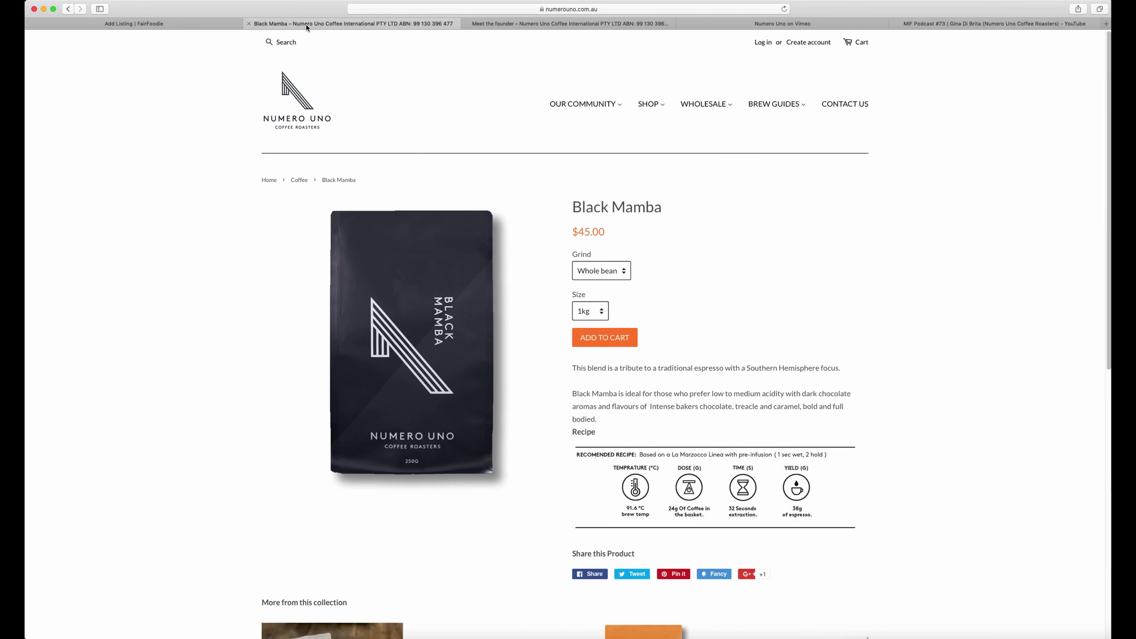
left_click(68, 9)
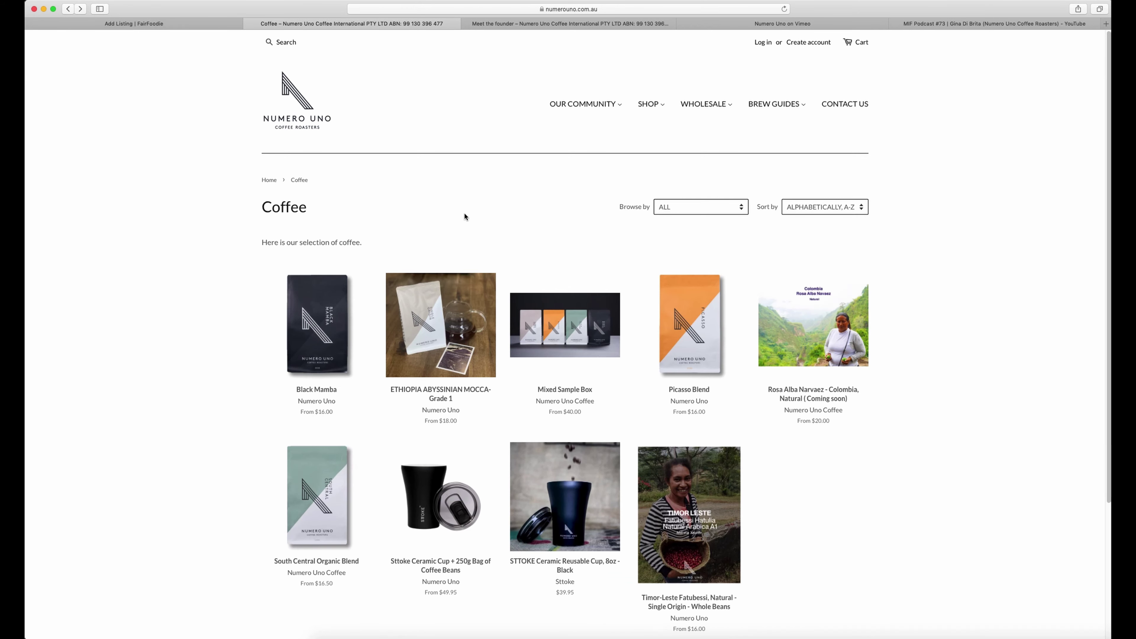
left_click(707, 350)
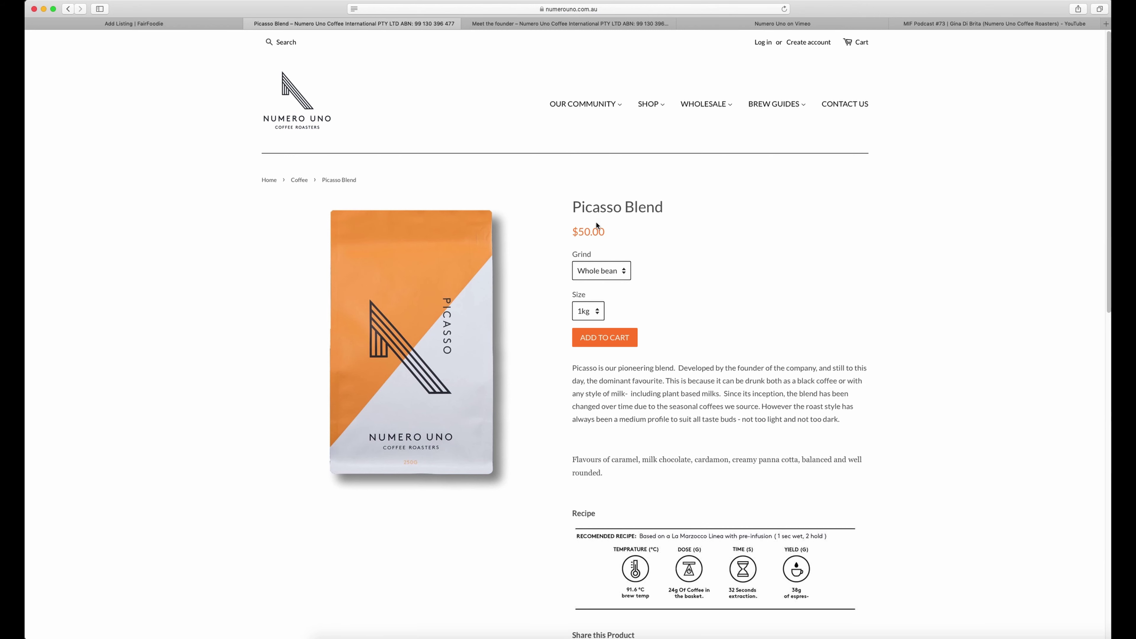
left_click_drag(574, 204, 663, 206)
key("super+c")
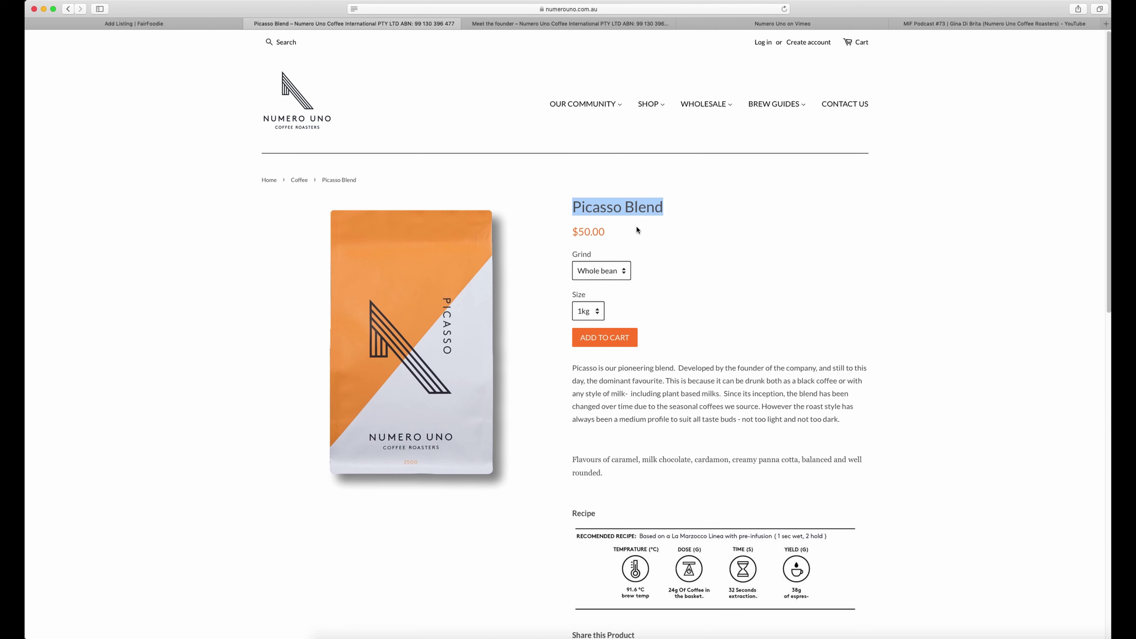
left_click(193, 25)
left_click(527, 413)
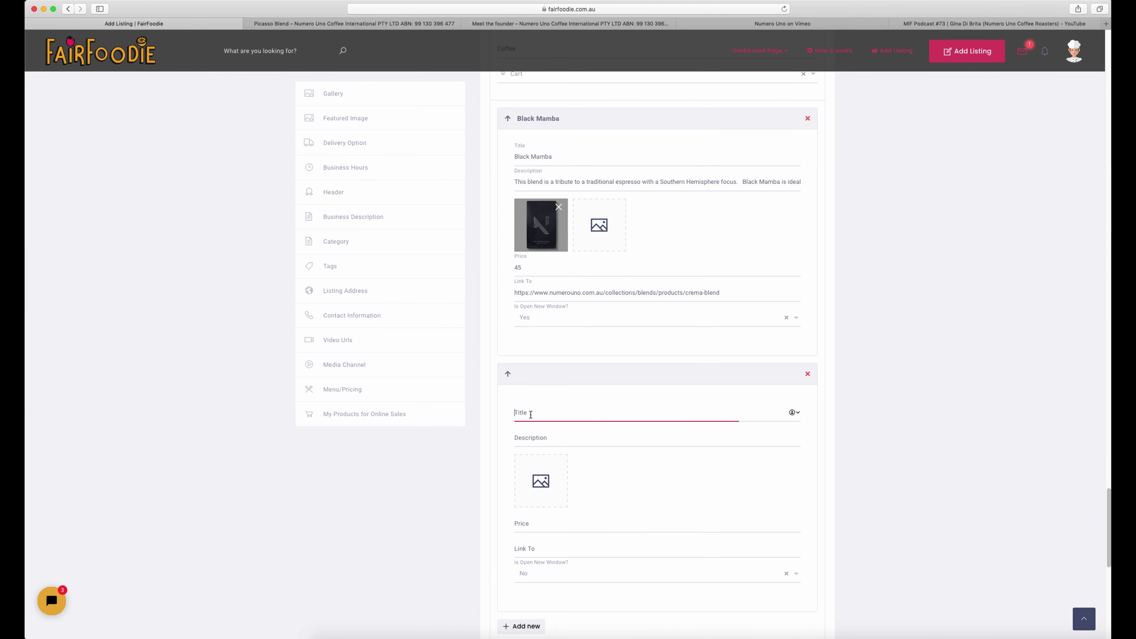
key("super+v")
Copy the main description paragraph from the Picasso Blend product page into the second item's description
left_click(353, 23)
left_click_drag(573, 368, 850, 417)
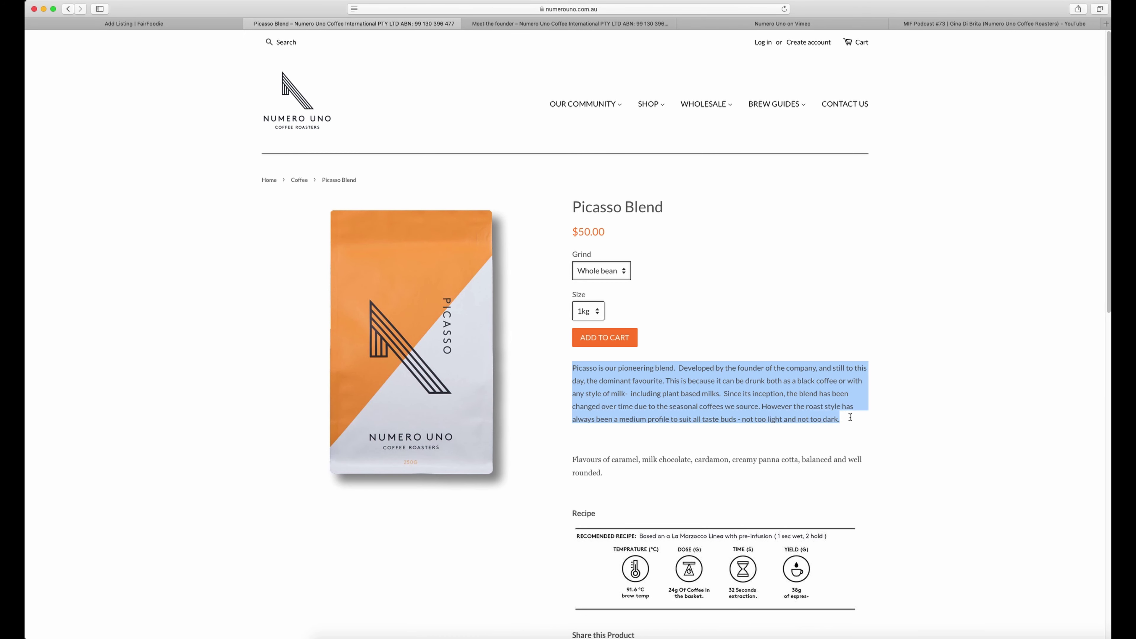
left_click(152, 24)
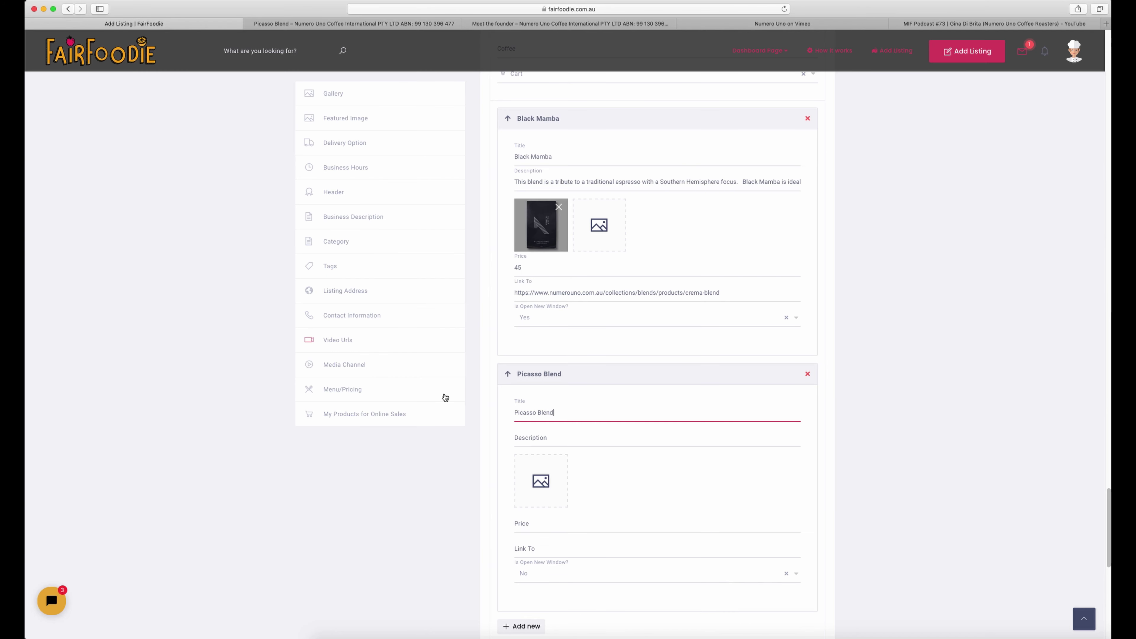
left_click(546, 444)
key("super+v")
Upload Picasso_1024x1024.jpg as the Picasso Blend item's image and set its price to 50
left_click(540, 479)
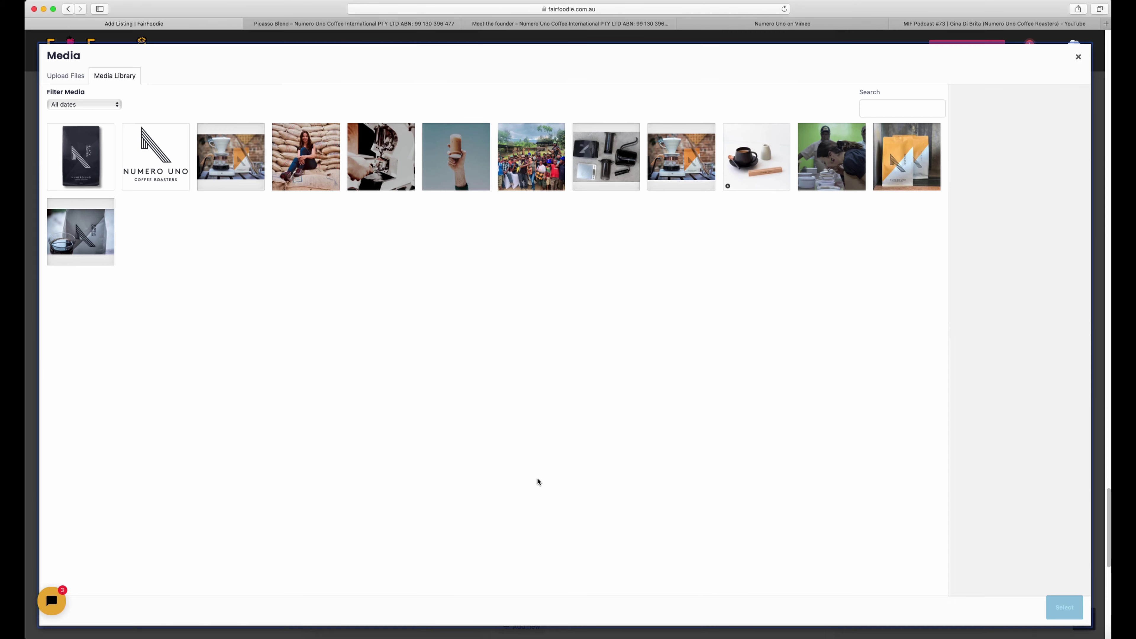
left_click(66, 76)
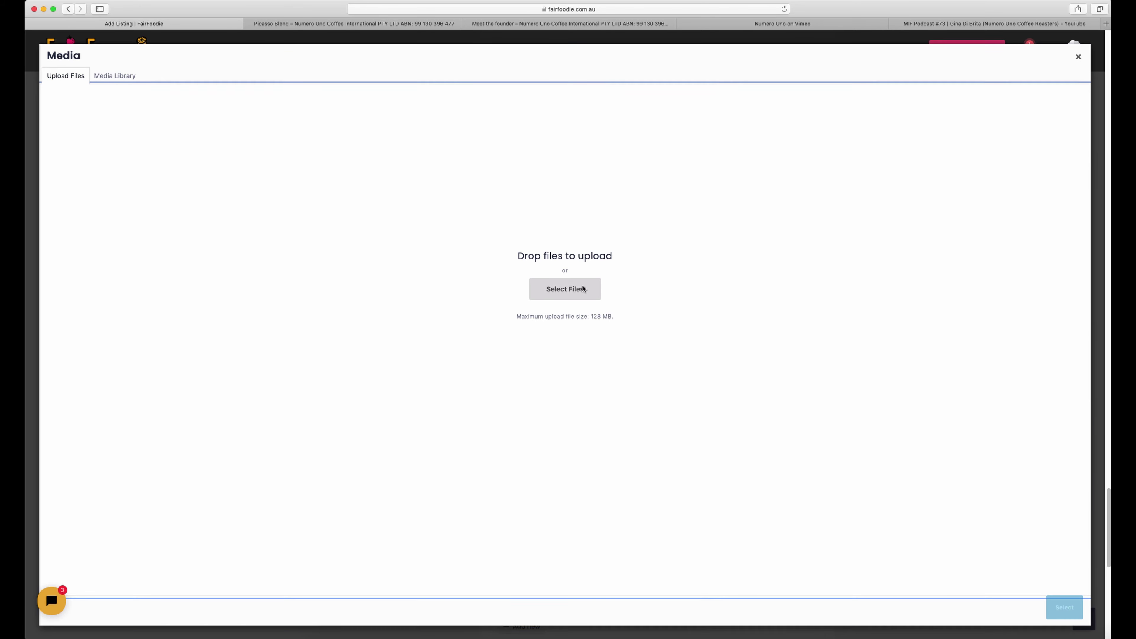
left_click(555, 294)
scroll(619, 163, "down", 3)
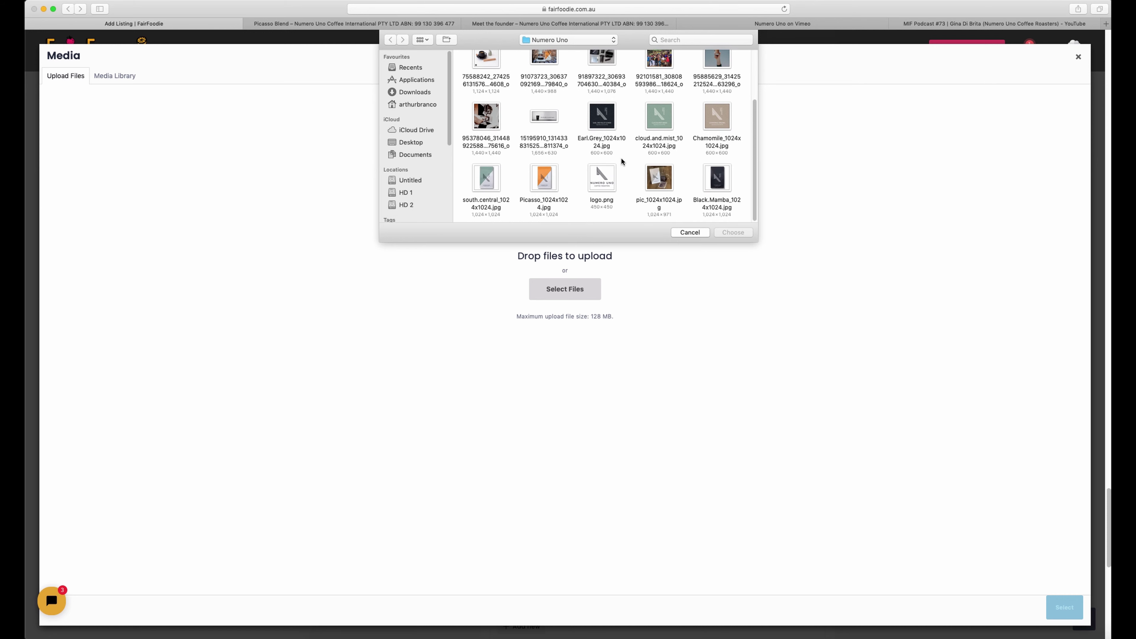
double_click(552, 182)
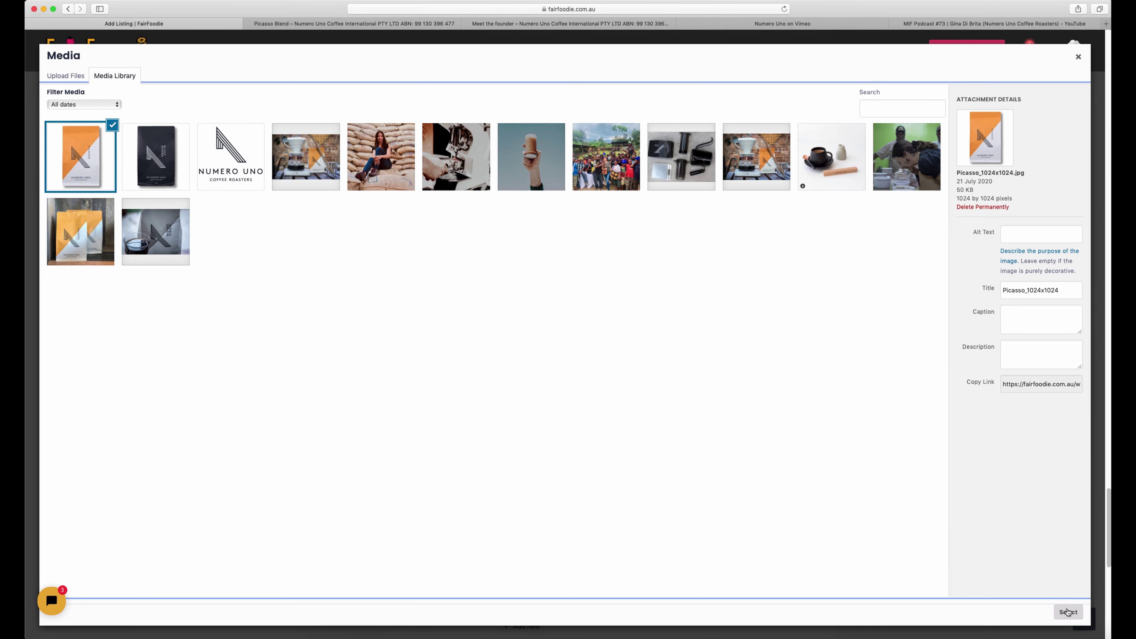
left_click(1068, 611)
left_click(579, 527)
type("50")
left_click(581, 547)
key("super+v")
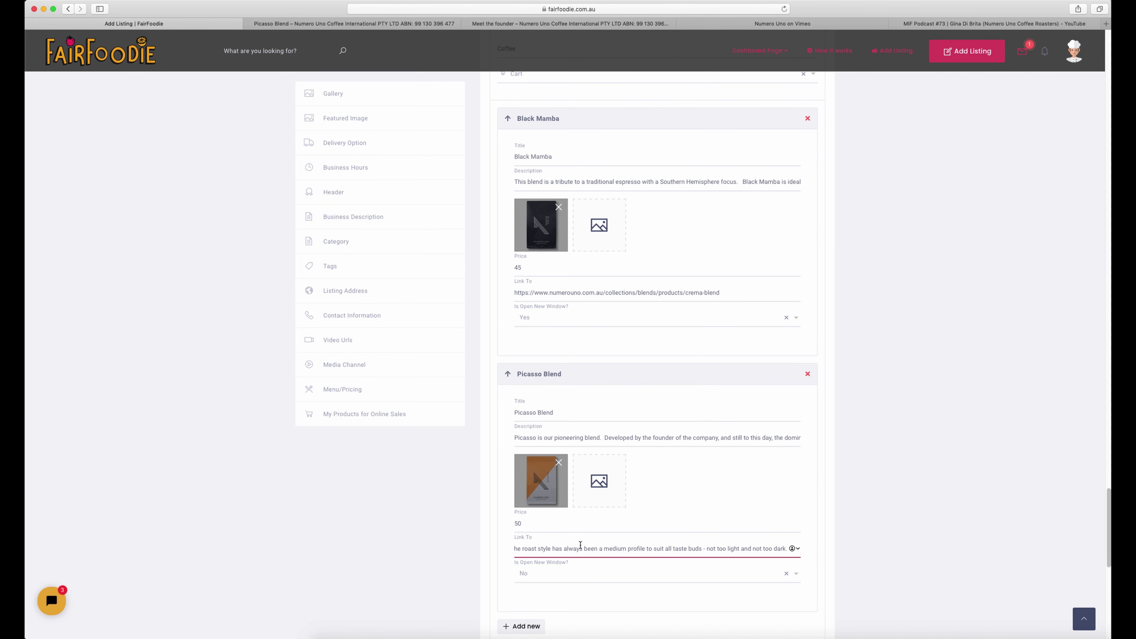
key("super+z")
Copy the Picasso Blend product page's URL into the second item's link and set it to open in a new window
left_click(452, 23)
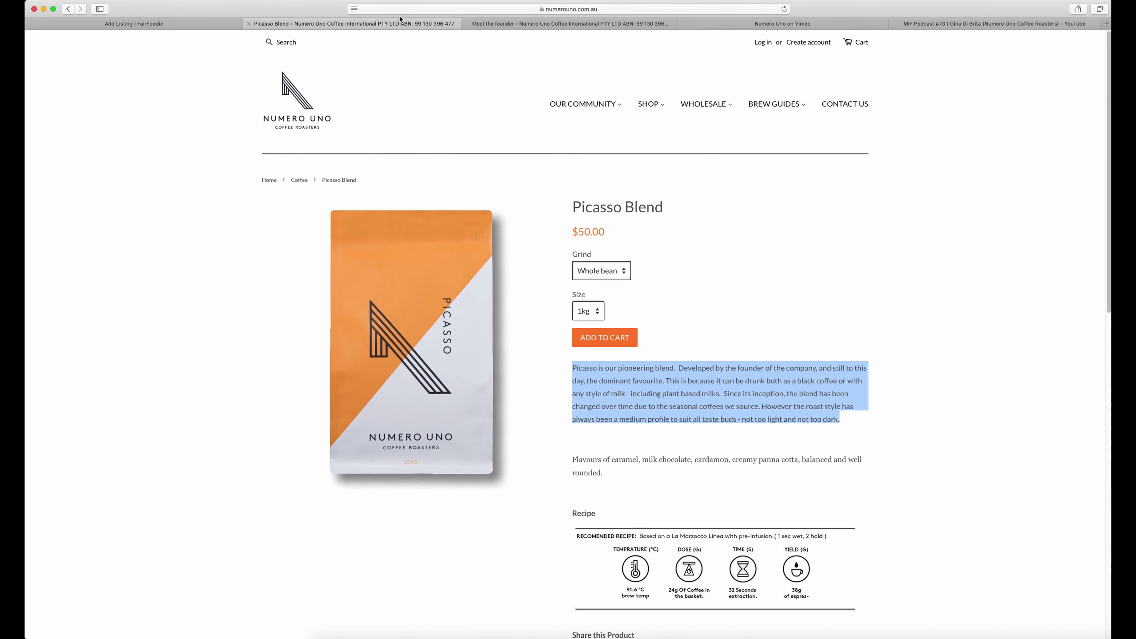
left_click(544, 11)
key("super+c")
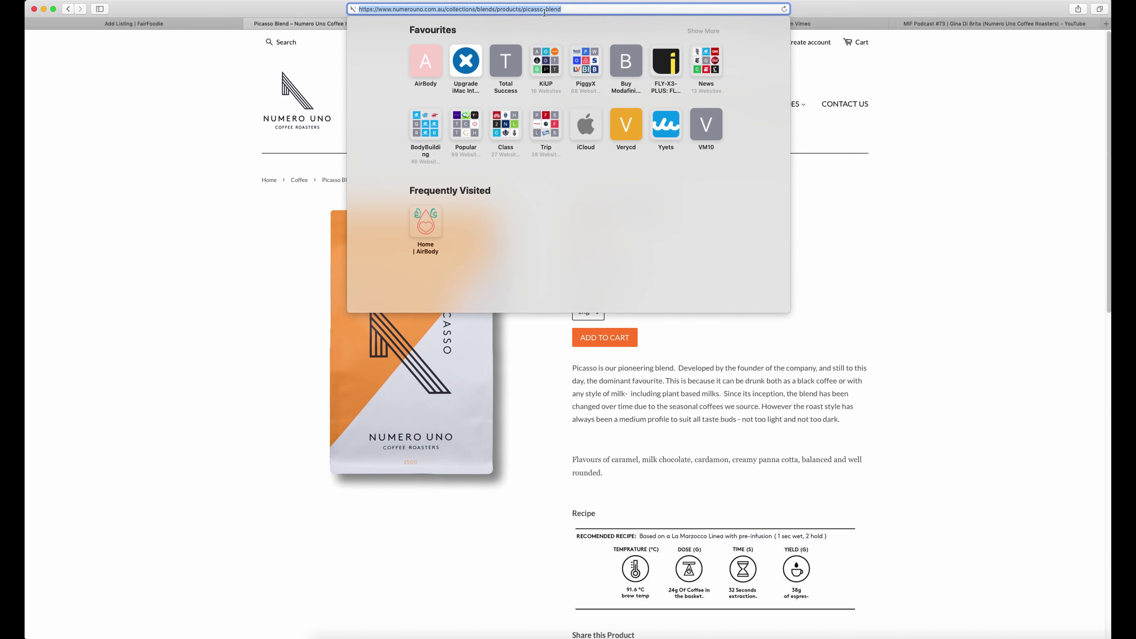
left_click(202, 26)
key("super+v")
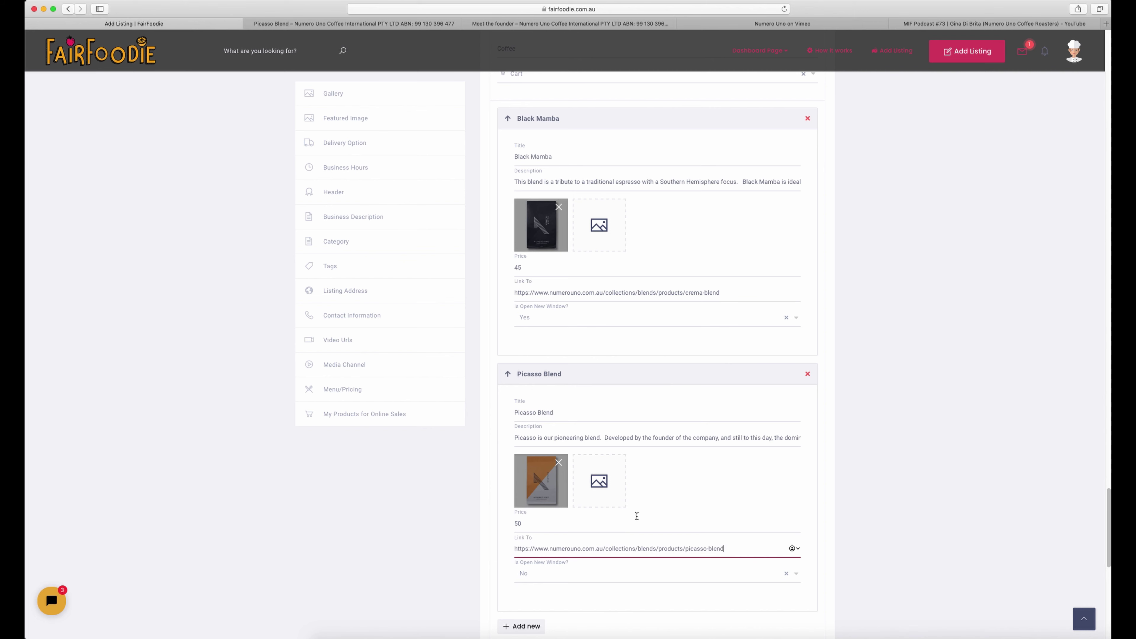
left_click(598, 576)
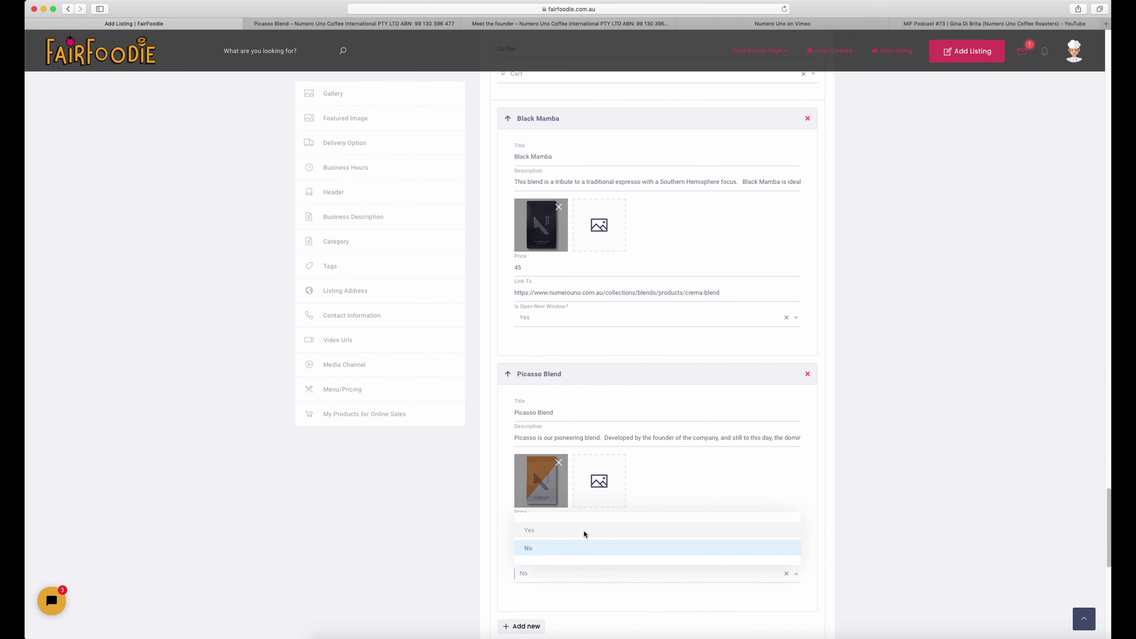
left_click(539, 526)
Add a third item to the coffee menu and title it with the product name copied from Numero Uno's South Central Organic Blend page
scroll(545, 573, "down", 3)
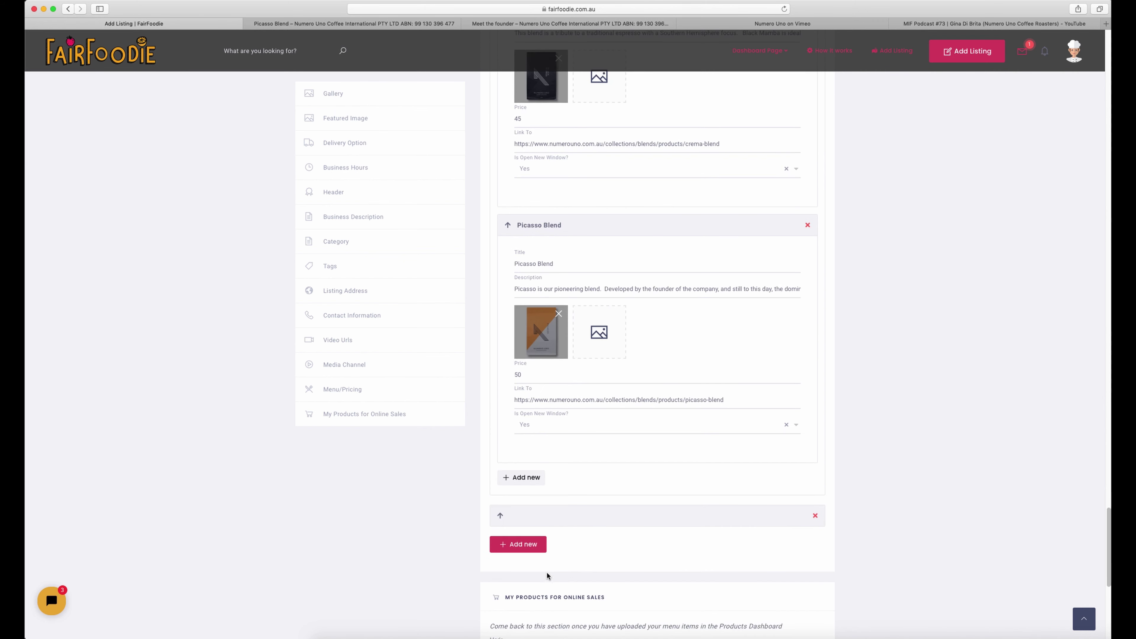
left_click(524, 479)
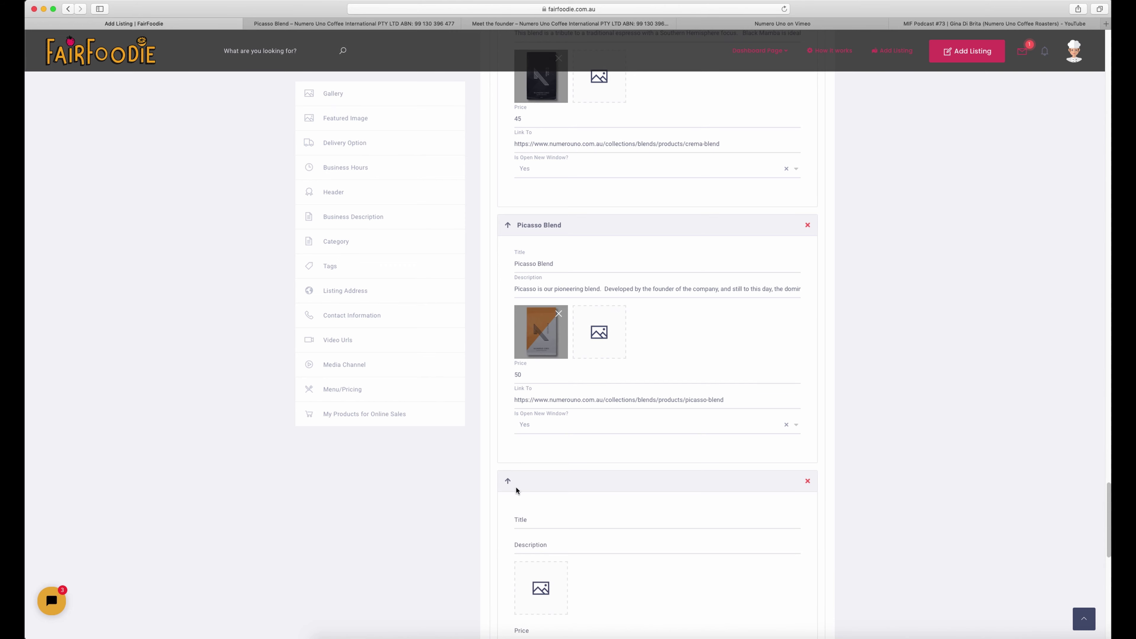
left_click(362, 24)
left_click(299, 180)
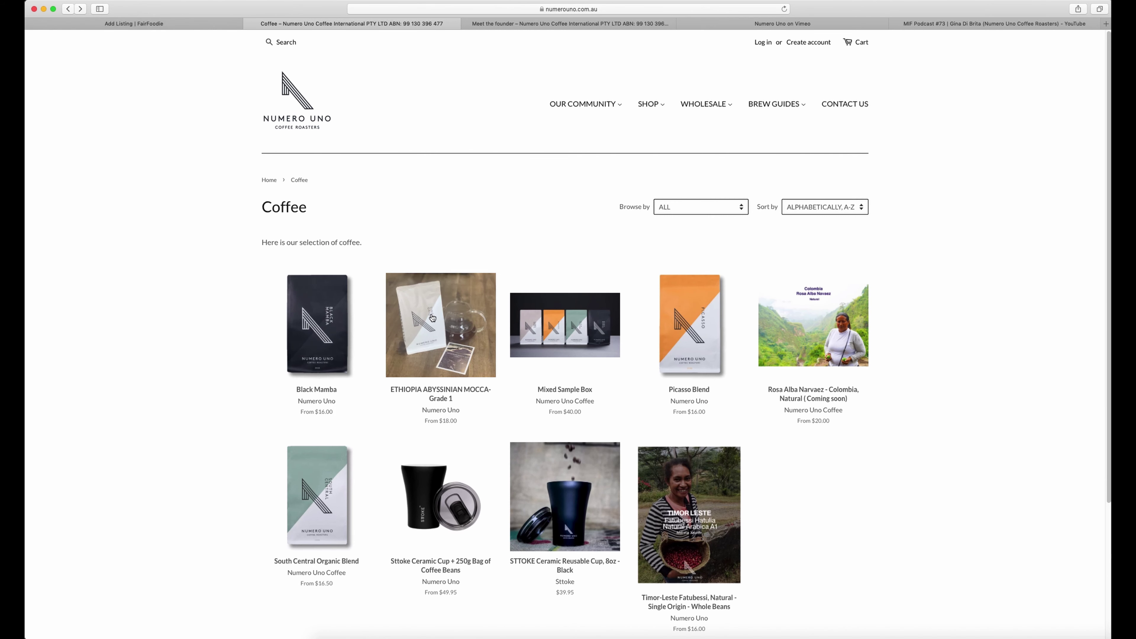
left_click(343, 505)
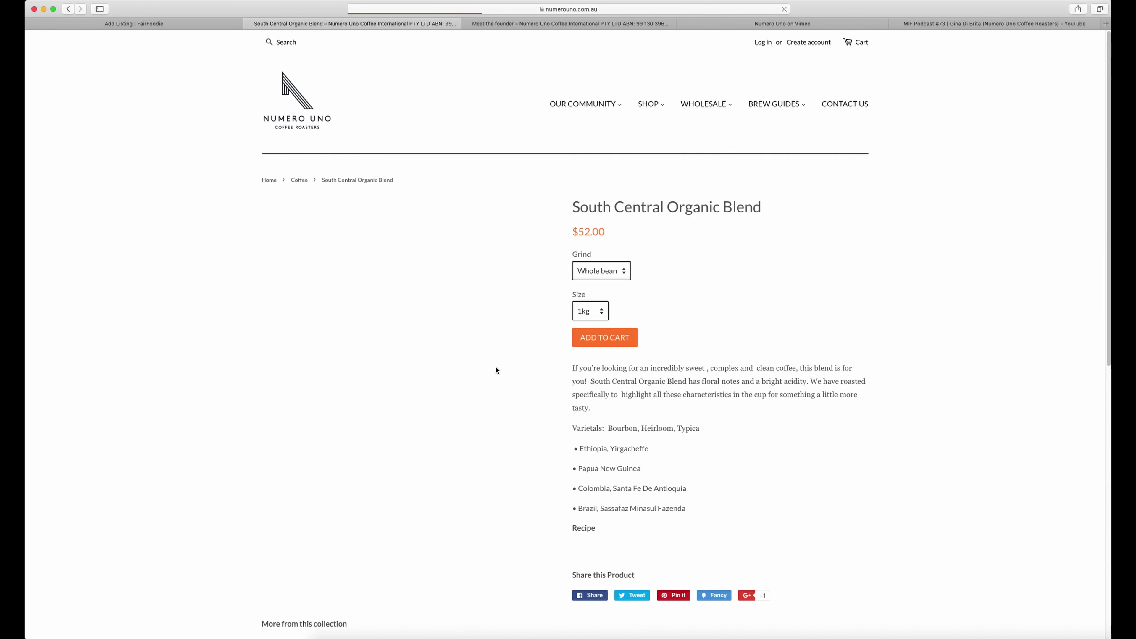
left_click_drag(575, 208, 788, 208)
key("super+c")
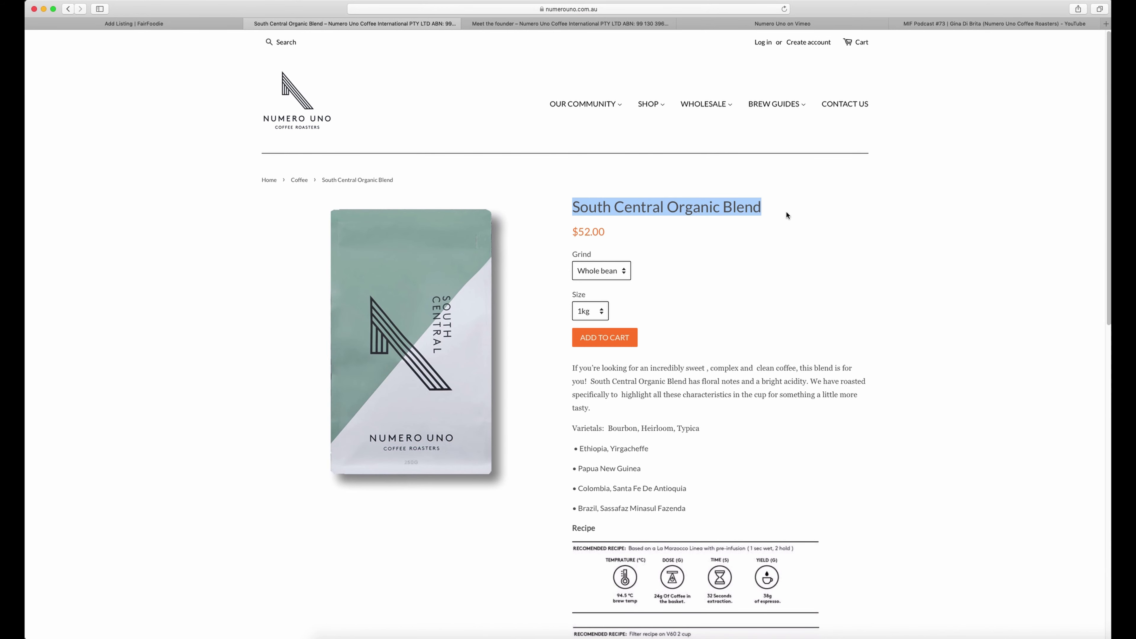
left_click(134, 23)
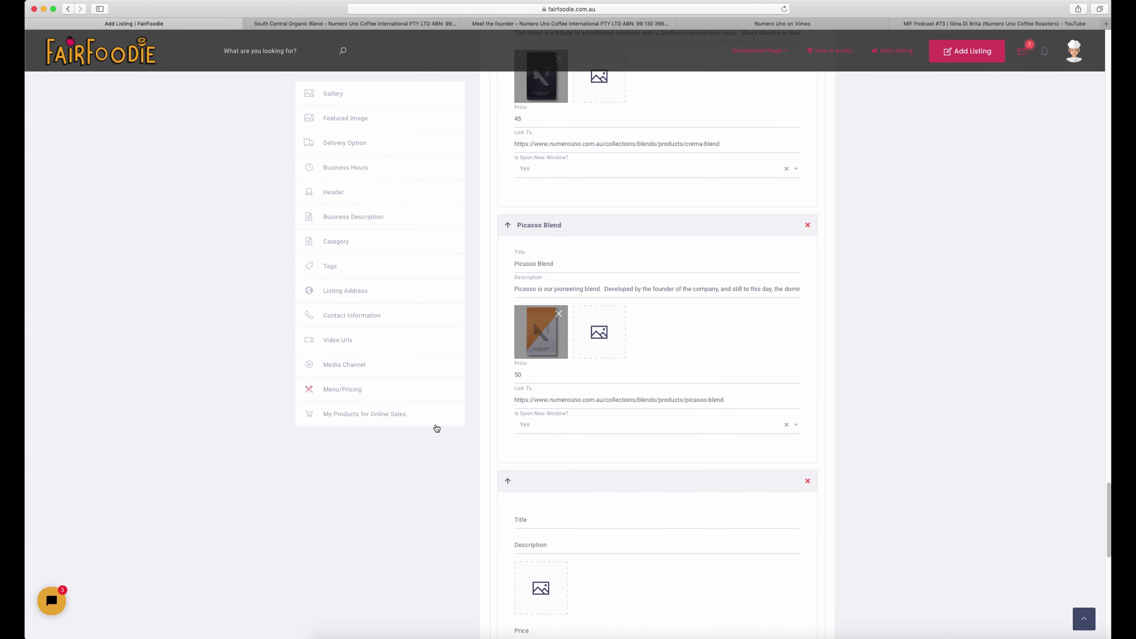
left_click(554, 521)
key("super+v")
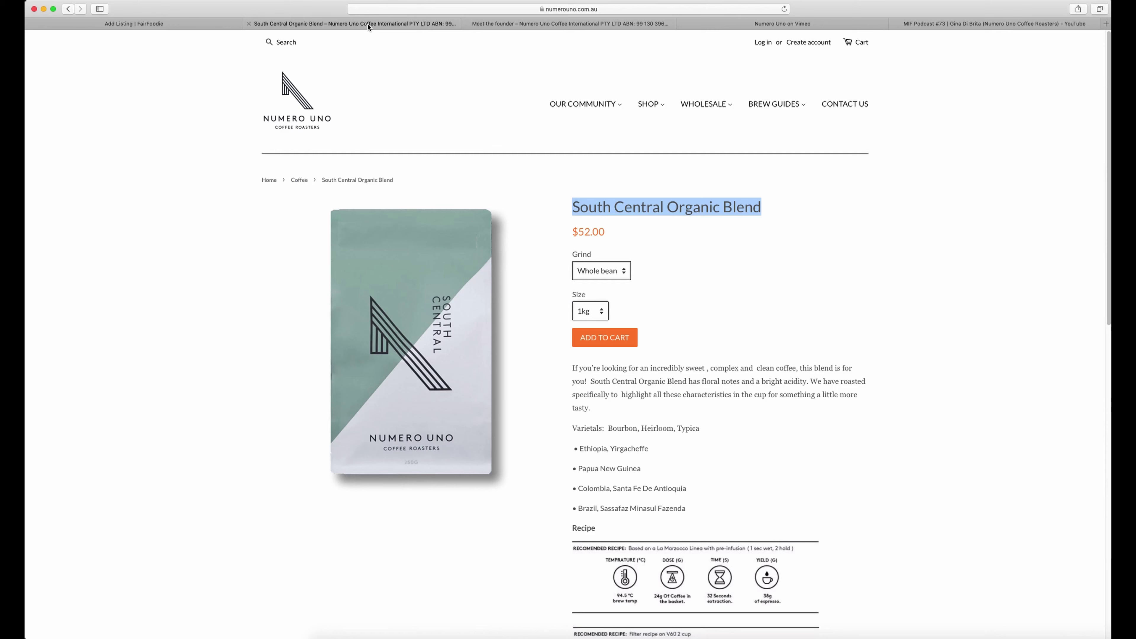
Copy the opening description paragraph from the South Central Organic Blend page into the third item's description
left_click(366, 24)
left_click(574, 367)
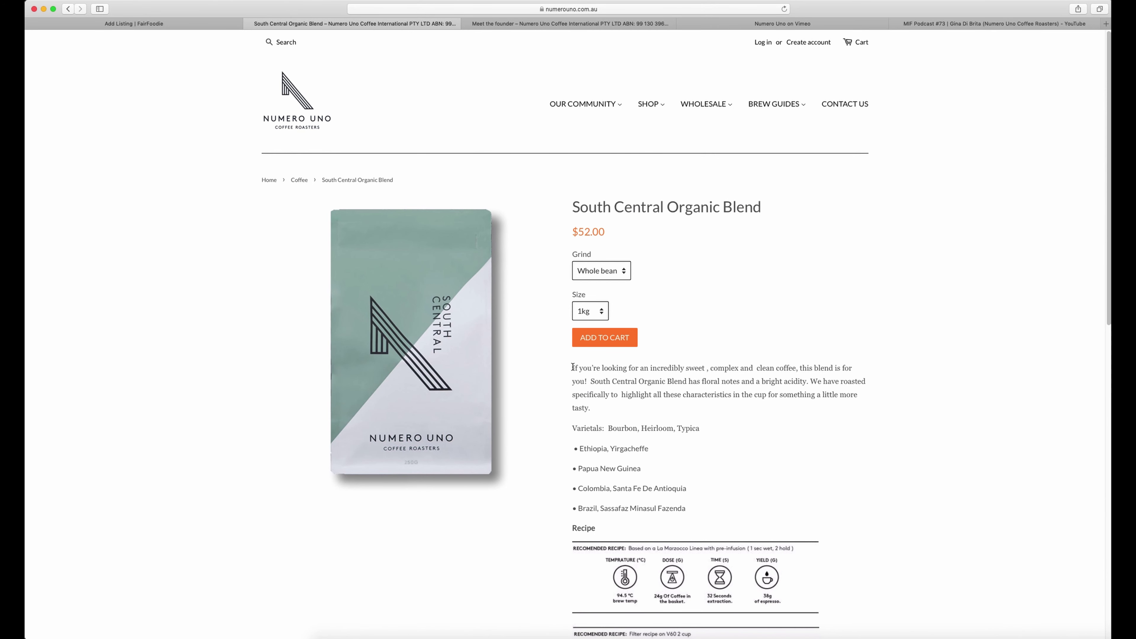
left_click_drag(573, 366, 601, 412)
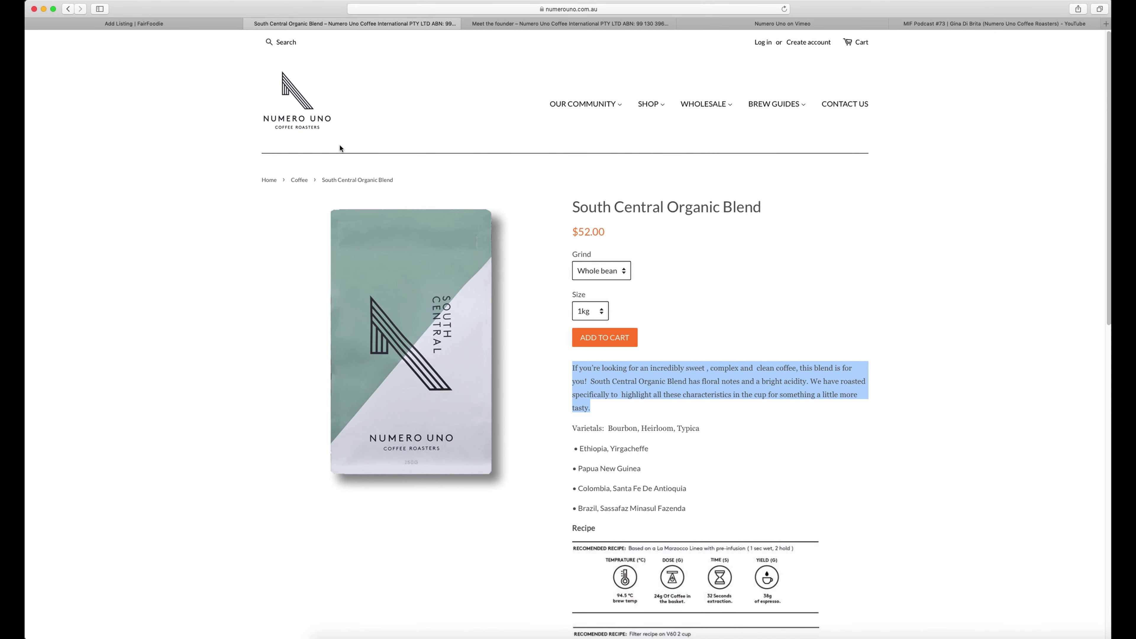
left_click(177, 25)
left_click(521, 543)
key("super+v")
Upload south.central_1024x1024.jpg as the South Central Organic Blend item's image and set its price to 52
left_click(534, 584)
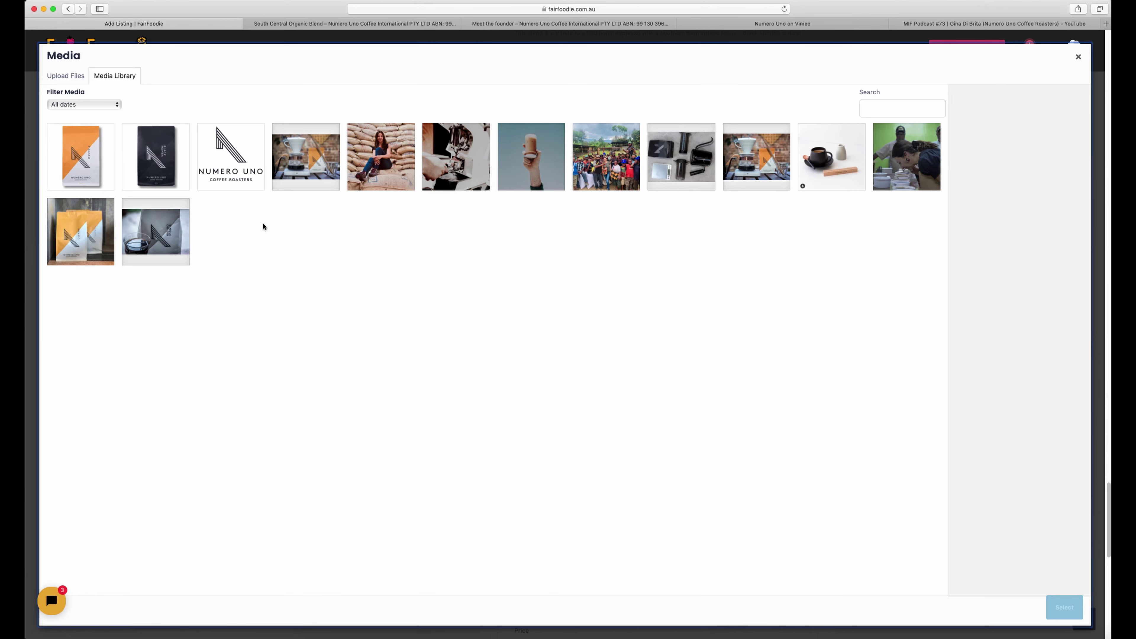
left_click(62, 79)
left_click(587, 300)
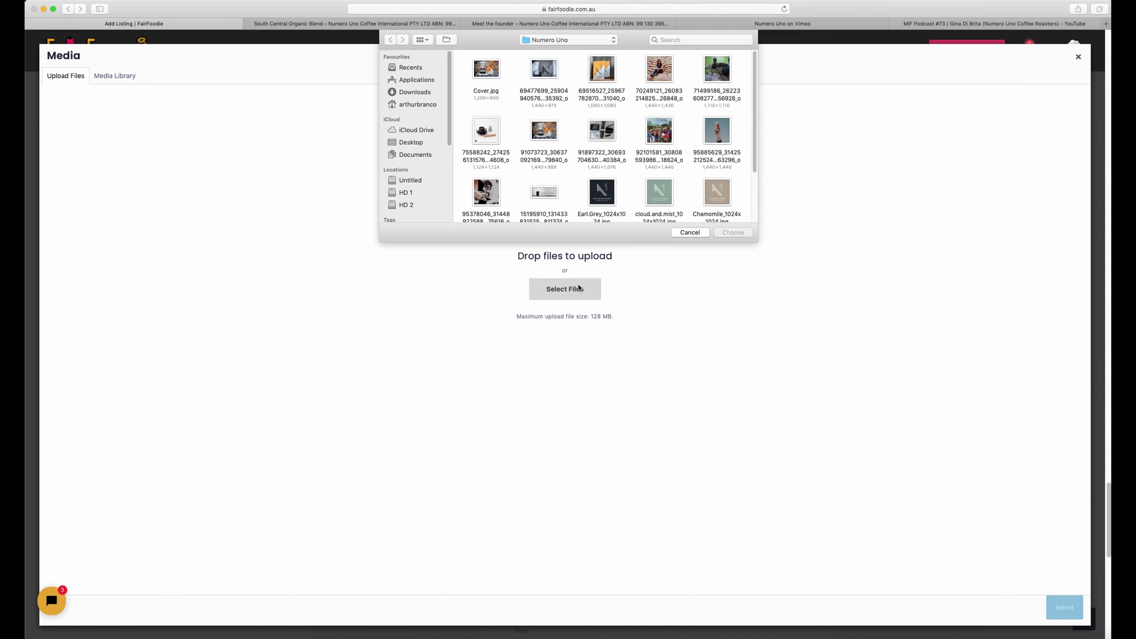
scroll(629, 177, "down", 5)
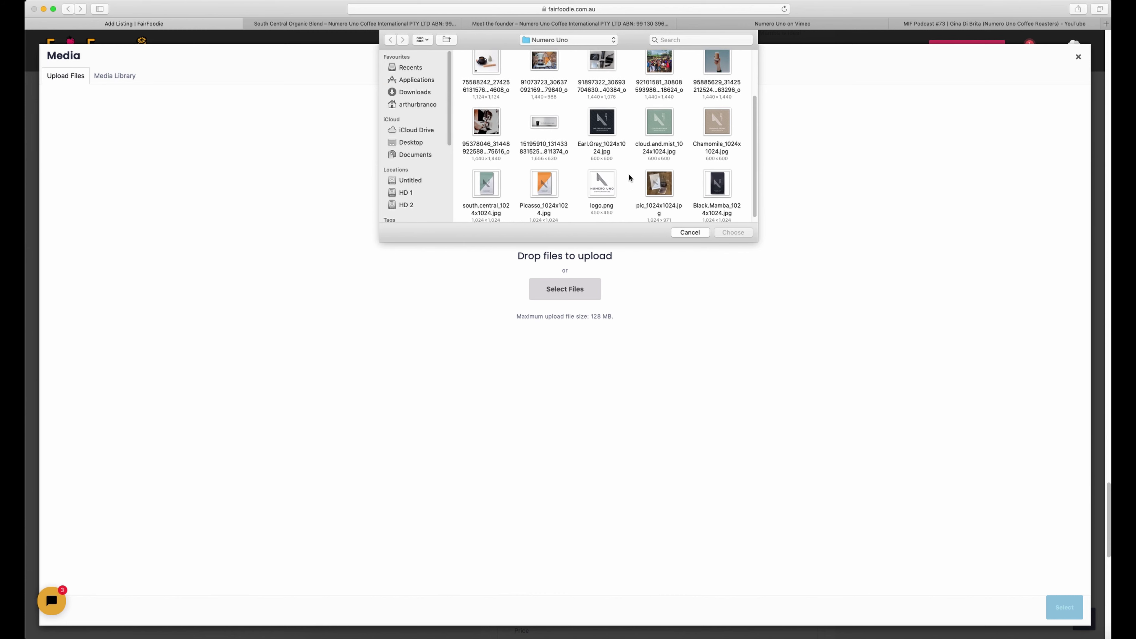
double_click(485, 182)
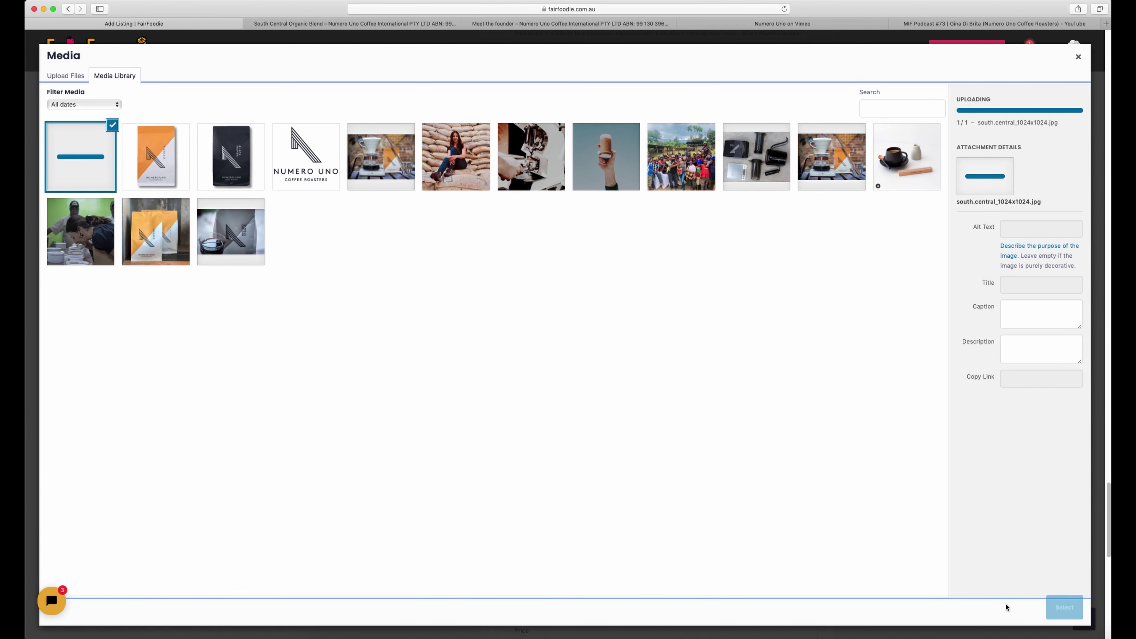
left_click(1067, 611)
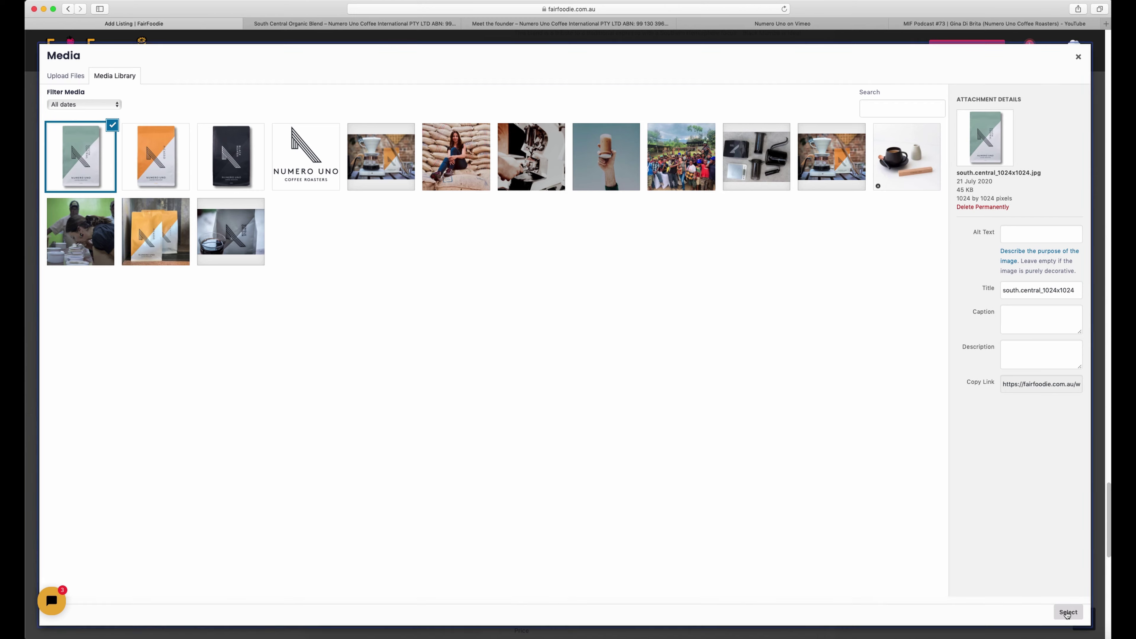
left_click(549, 415)
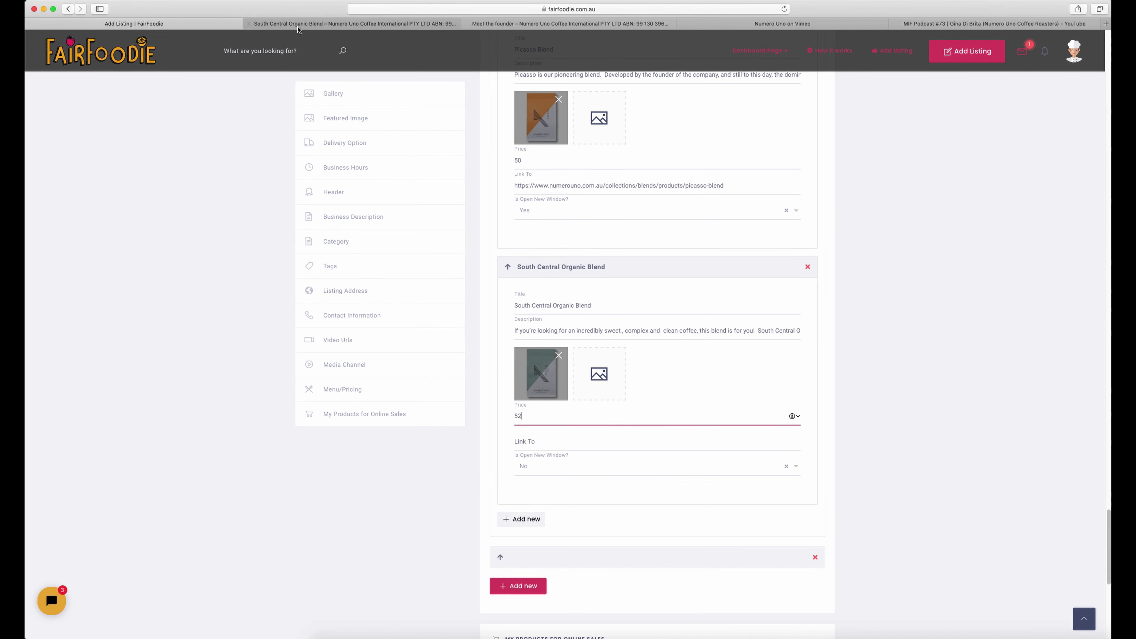
Copy the South Central Organic Blend page's URL into the third item's link and set it to open in a new window
left_click(396, 22)
left_click(575, 10)
key("super+c")
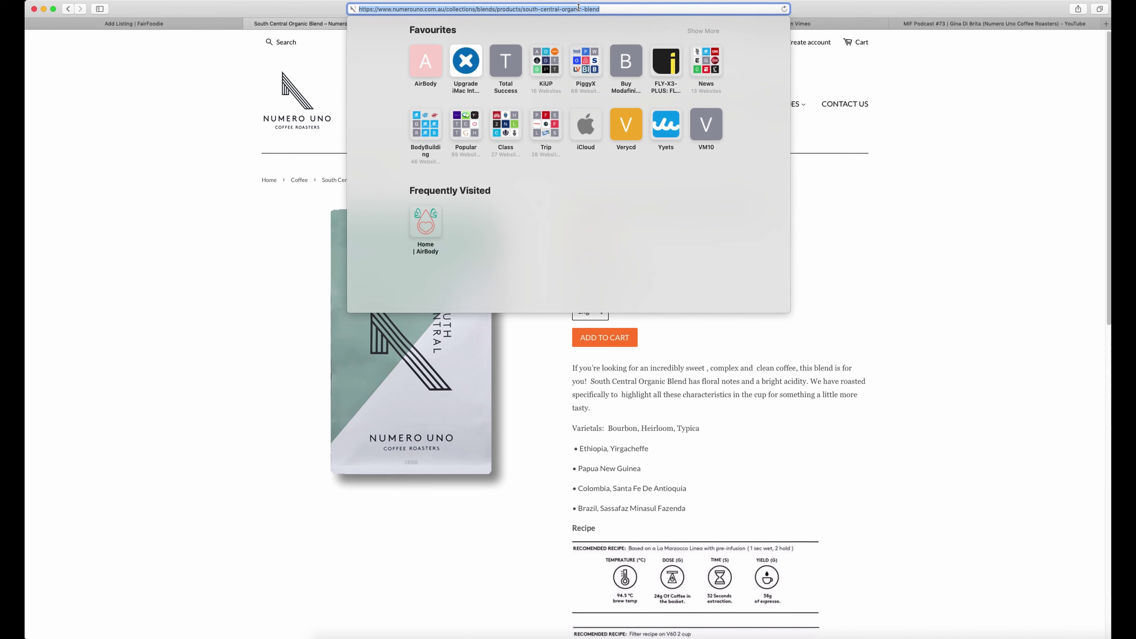
left_click(175, 23)
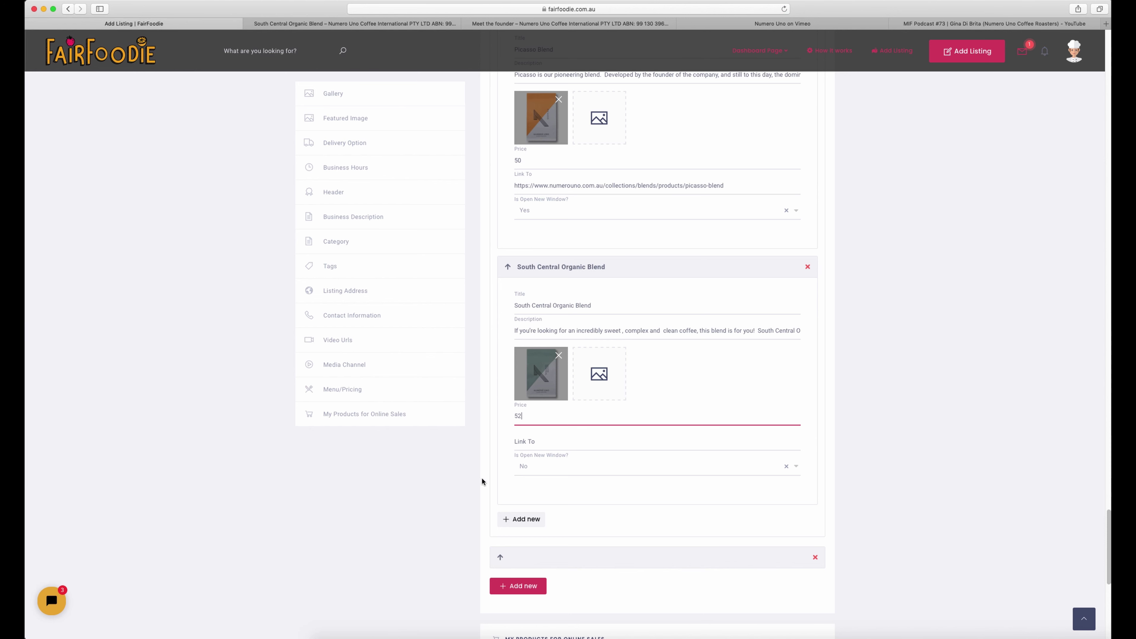
left_click(568, 443)
key("super+v")
left_click(550, 467)
left_click(545, 493)
Delete the empty unnamed menu below the coffee menu
scroll(567, 543, "down", 3)
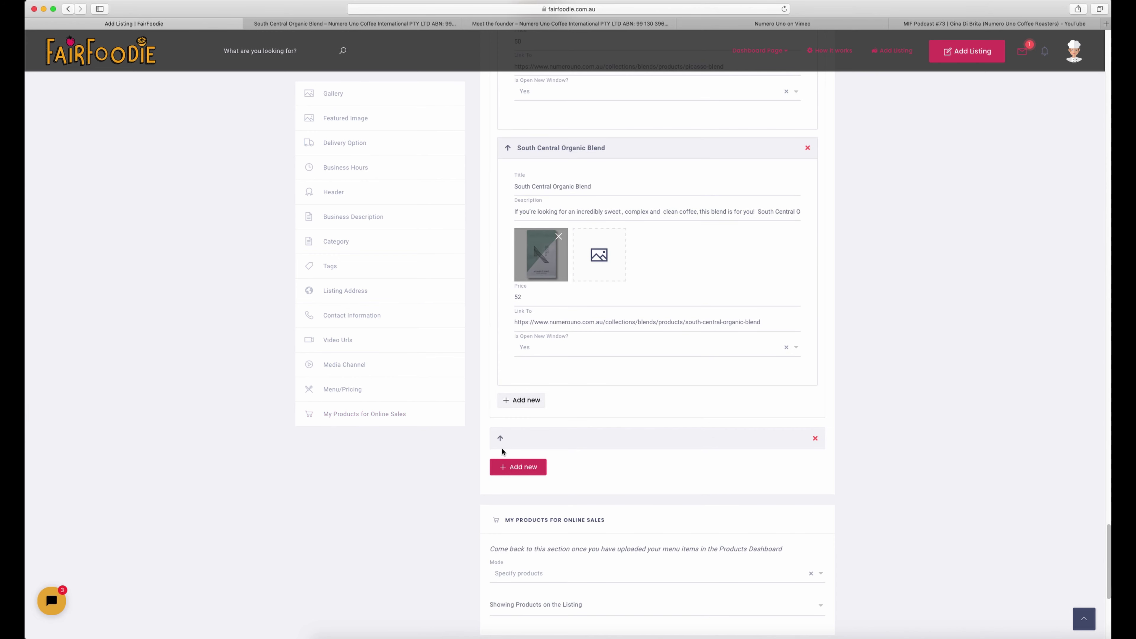
left_click(815, 438)
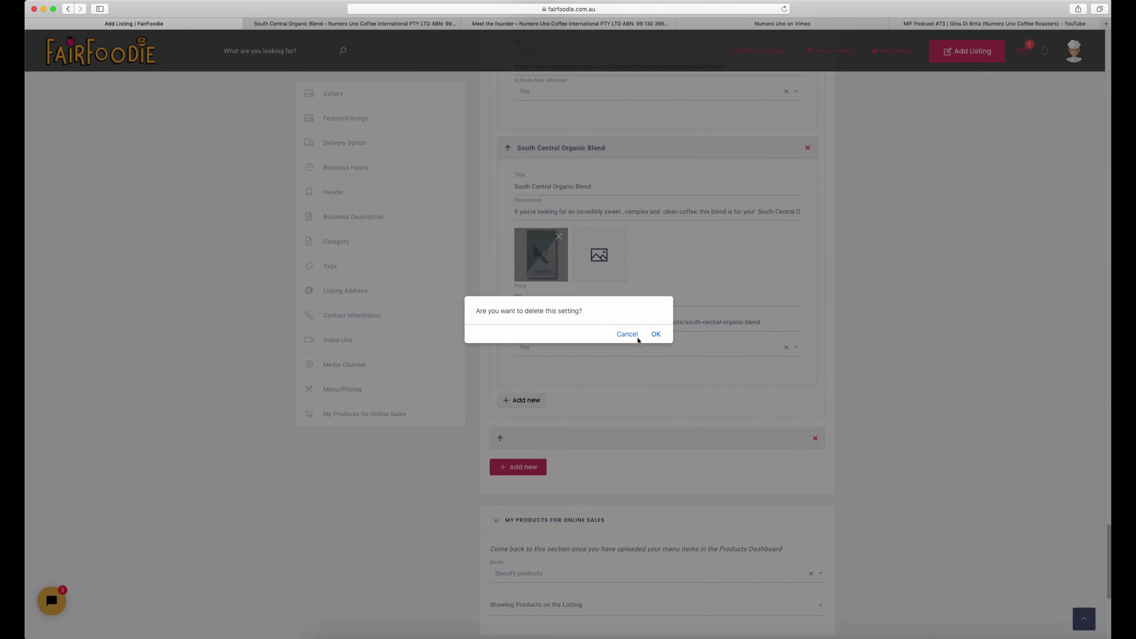
left_click(652, 334)
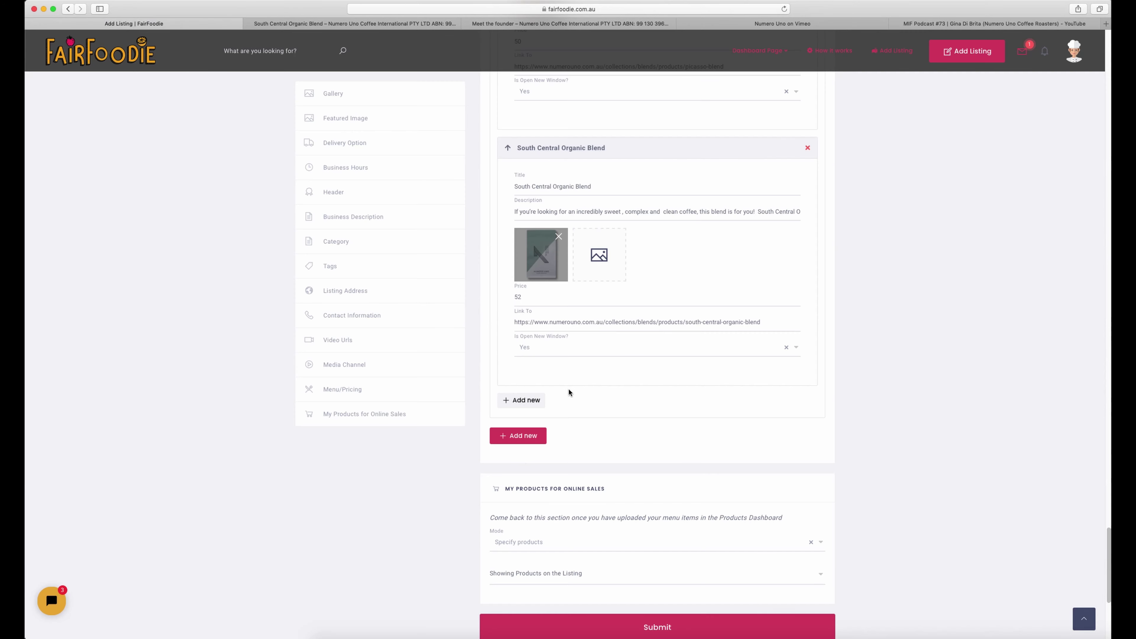
Add a second menu named Numero Uno with the description Tea and the Cart icon
left_click(520, 437)
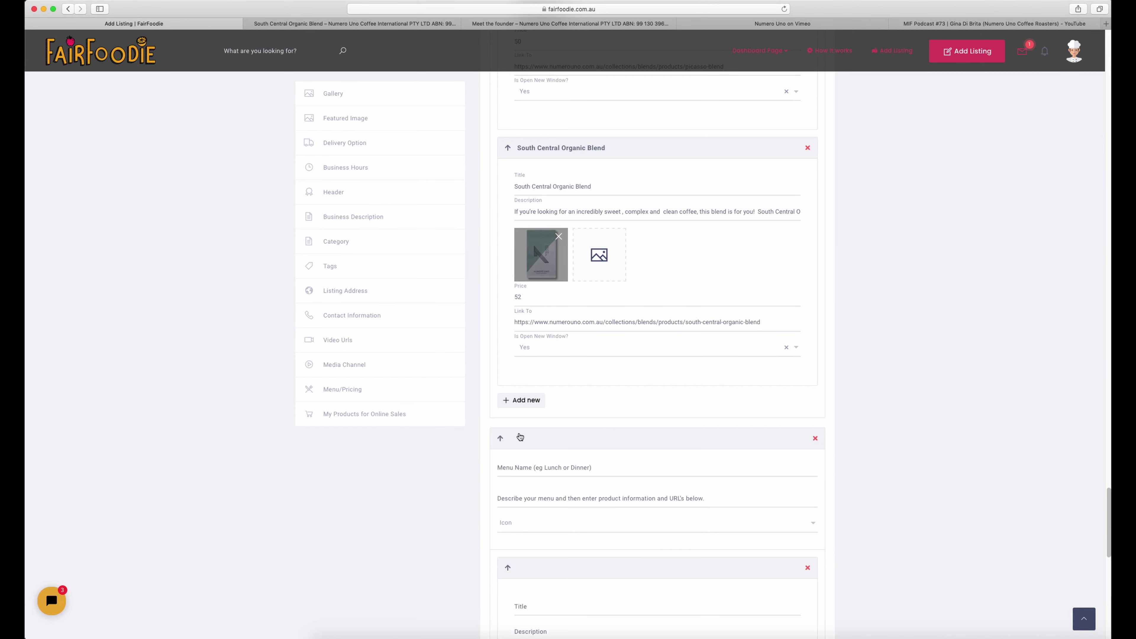
left_click(529, 467)
type("Nu")
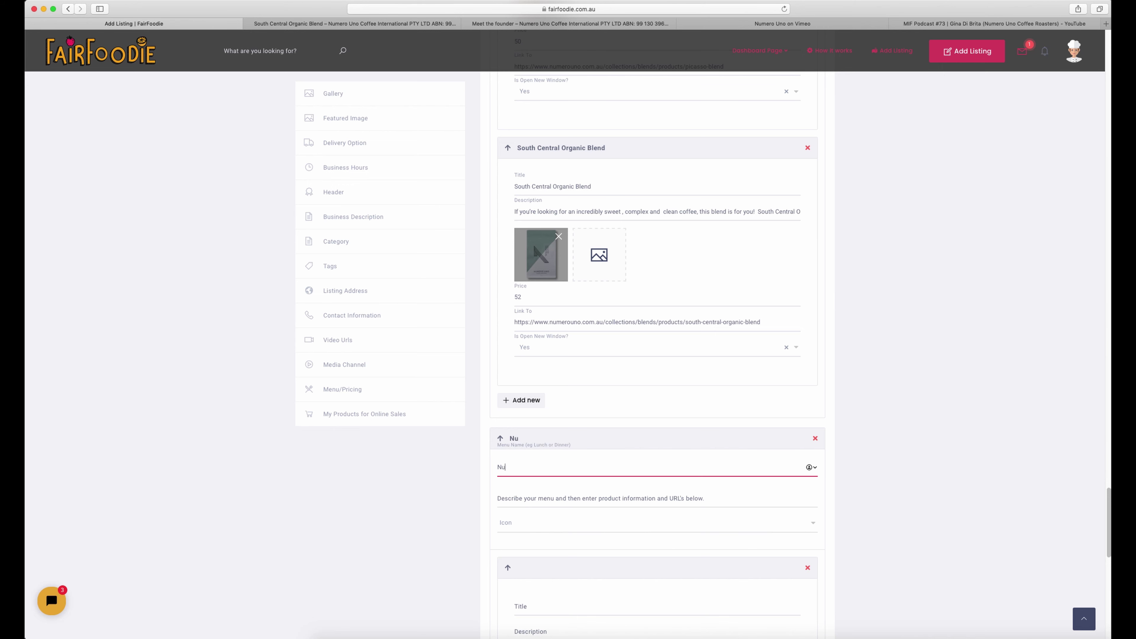
type("mero Uno")
key("Tab")
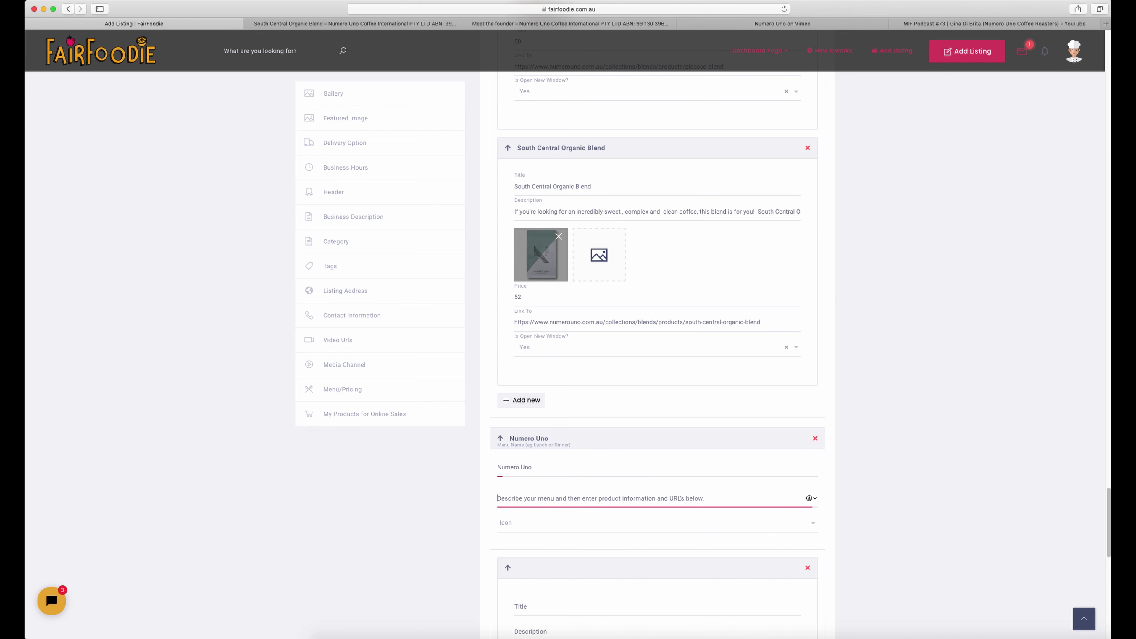
type("Tea")
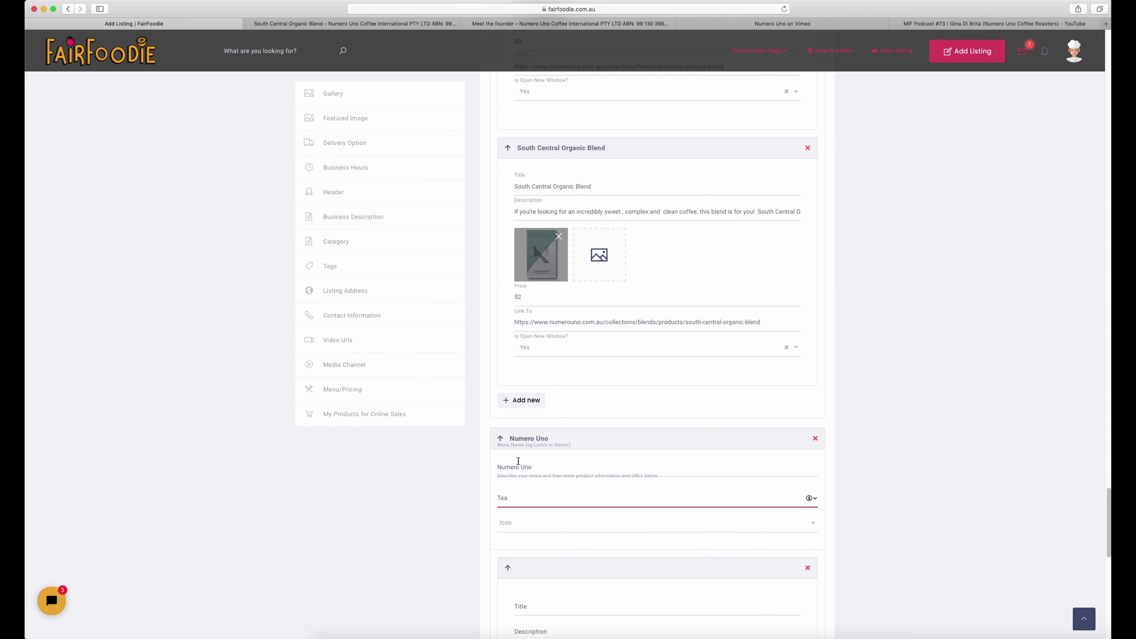
scroll(518, 461, "down", 4)
left_click(812, 373)
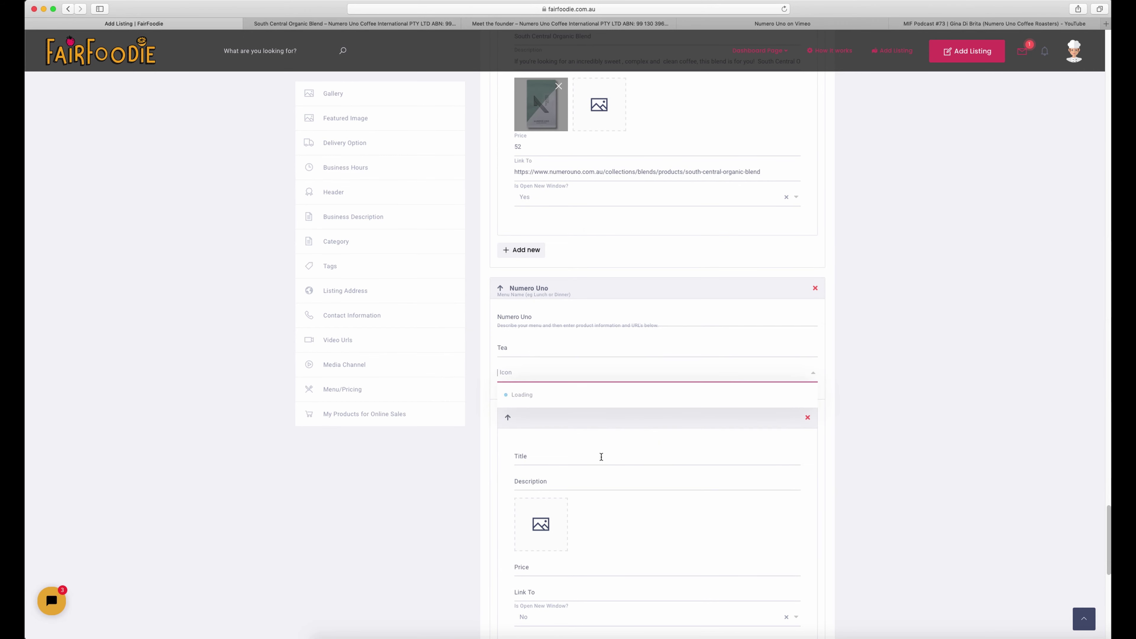
scroll(592, 477, "down", 3)
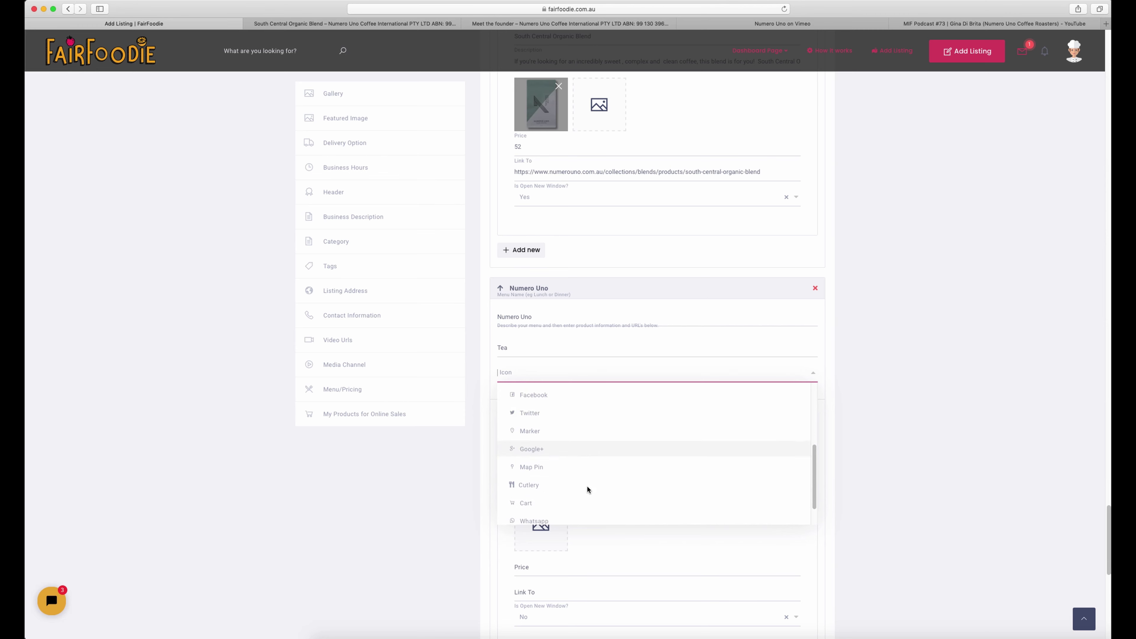
left_click(582, 477)
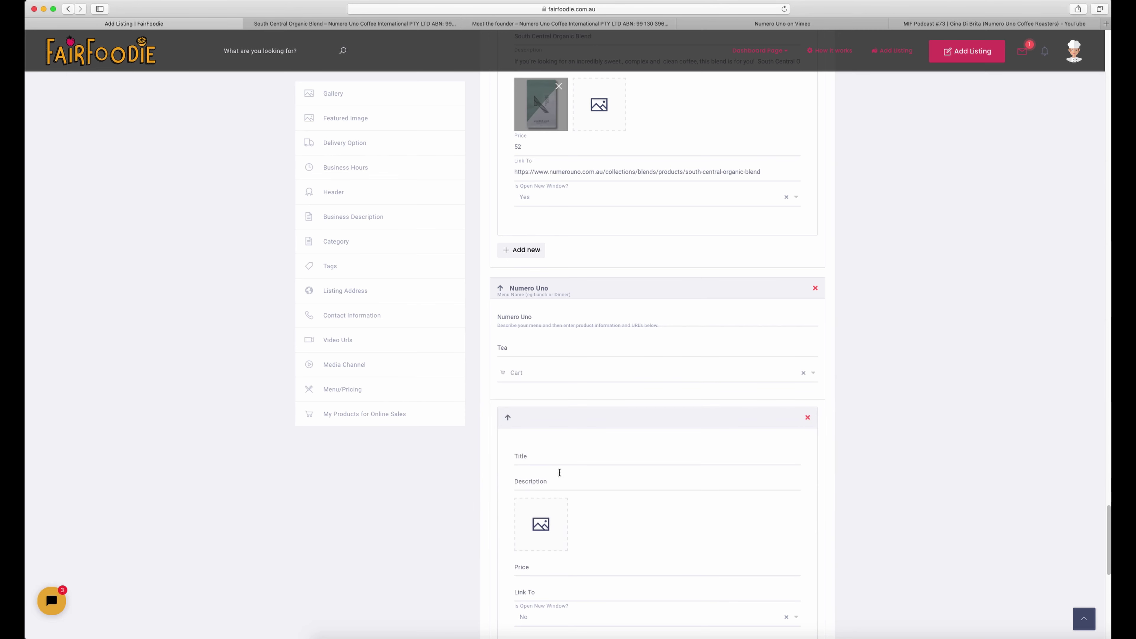
Open the Chamomile Organic 50g product page from the tea collection in Numero Uno's shop
scroll(557, 470, "down", 1)
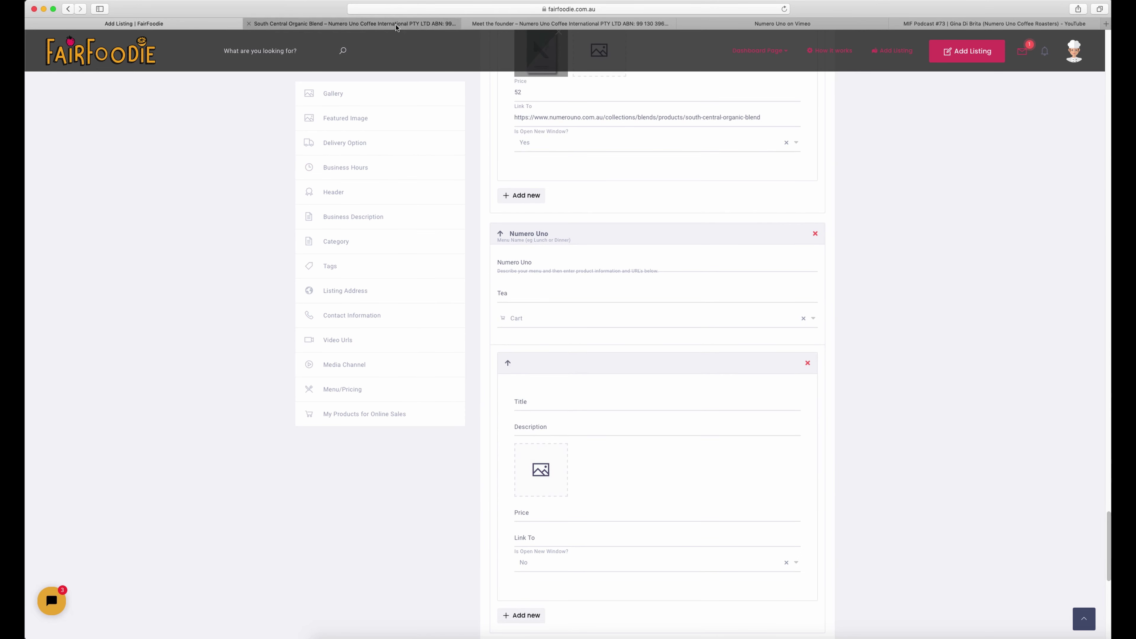
left_click(313, 23)
left_click(67, 8)
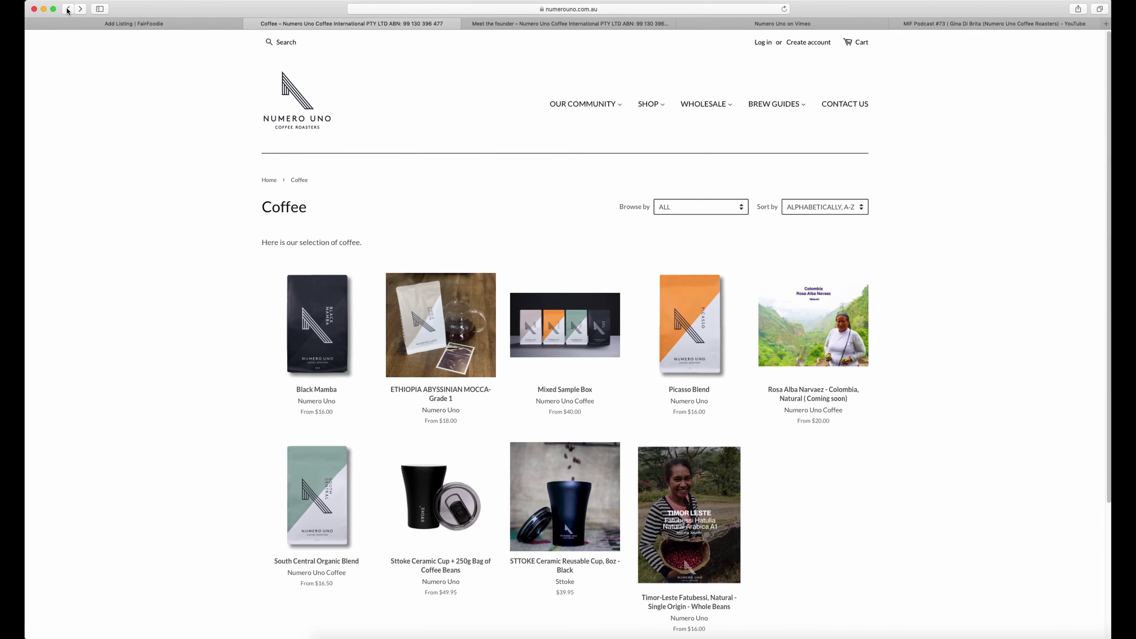
mouse_move(650, 105)
left_click(659, 162)
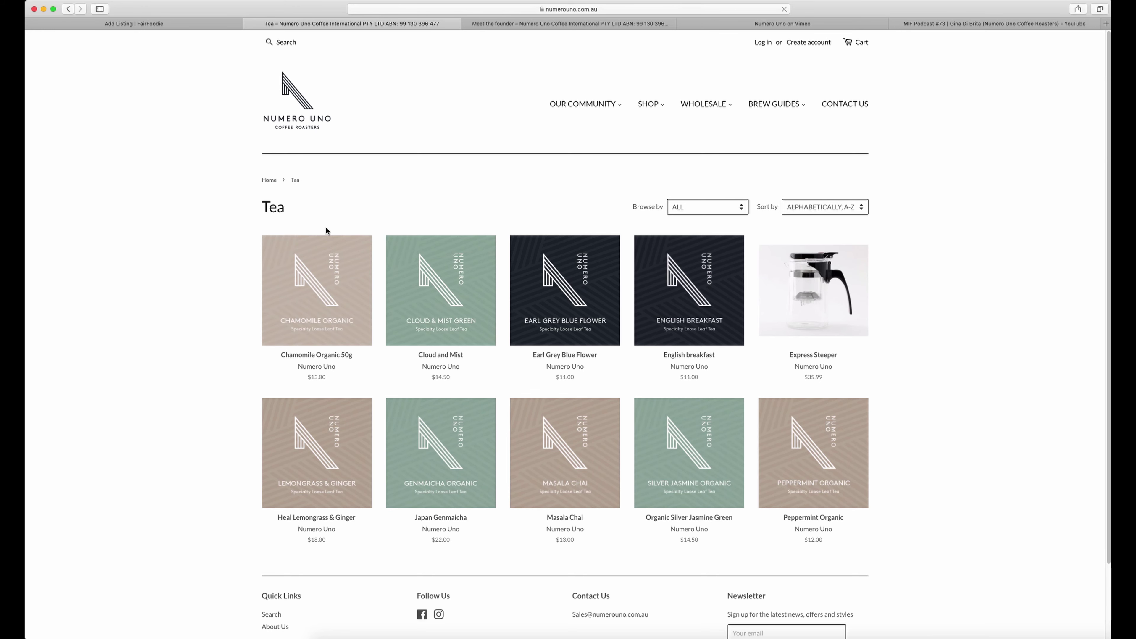
left_click(314, 290)
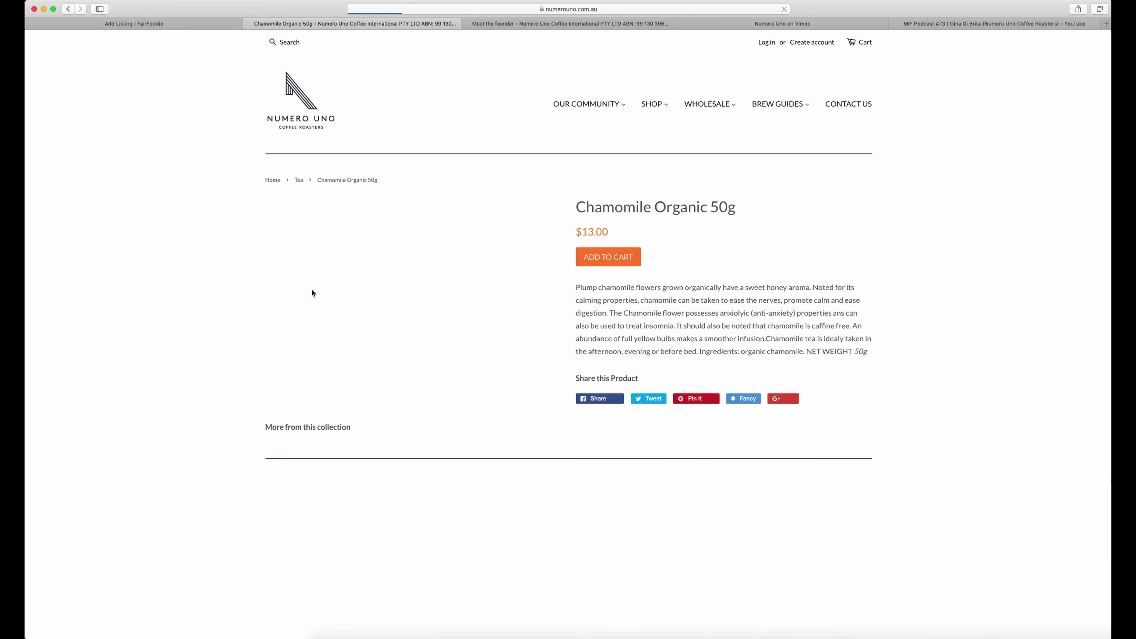
Copy the product name Chamomile Organic 50g from the shop page into the title of the tea menu's first item
left_click_drag(574, 206, 734, 204)
key("super+c")
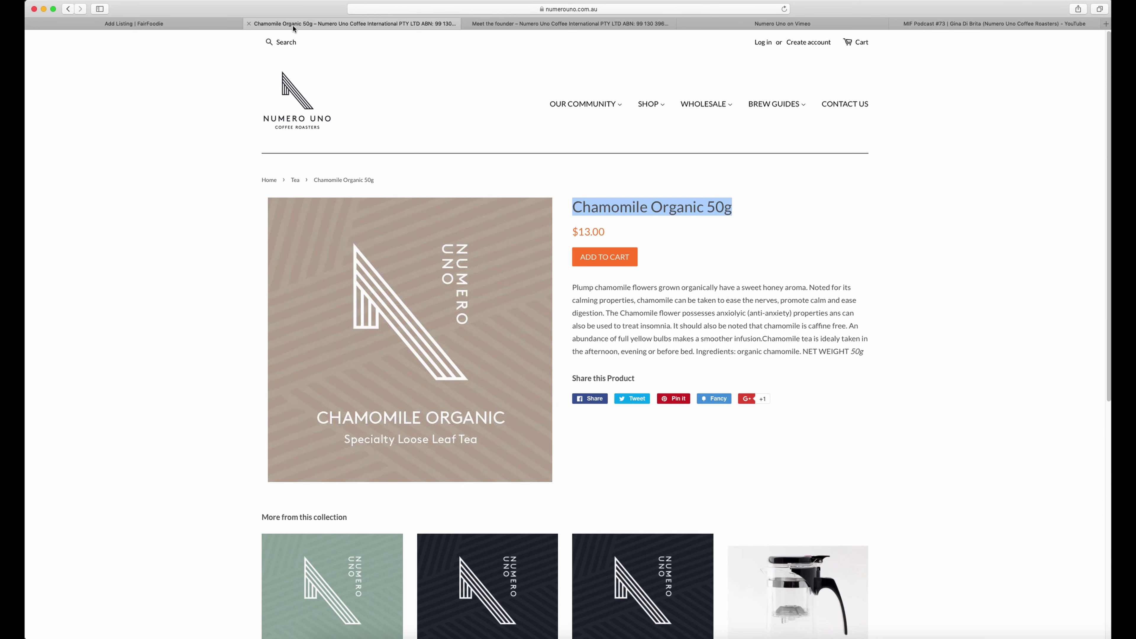
left_click(152, 23)
left_click(573, 396)
key("super+v")
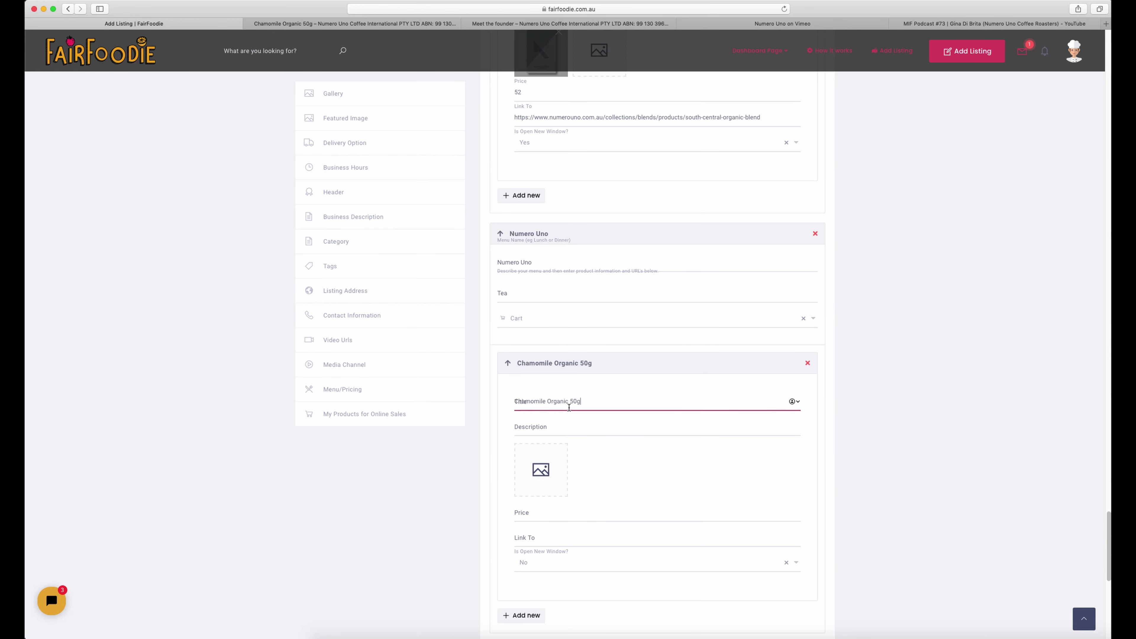
Copy the product description from the Chamomile Organic 50g shop page into the first tea item's description
left_click(303, 24)
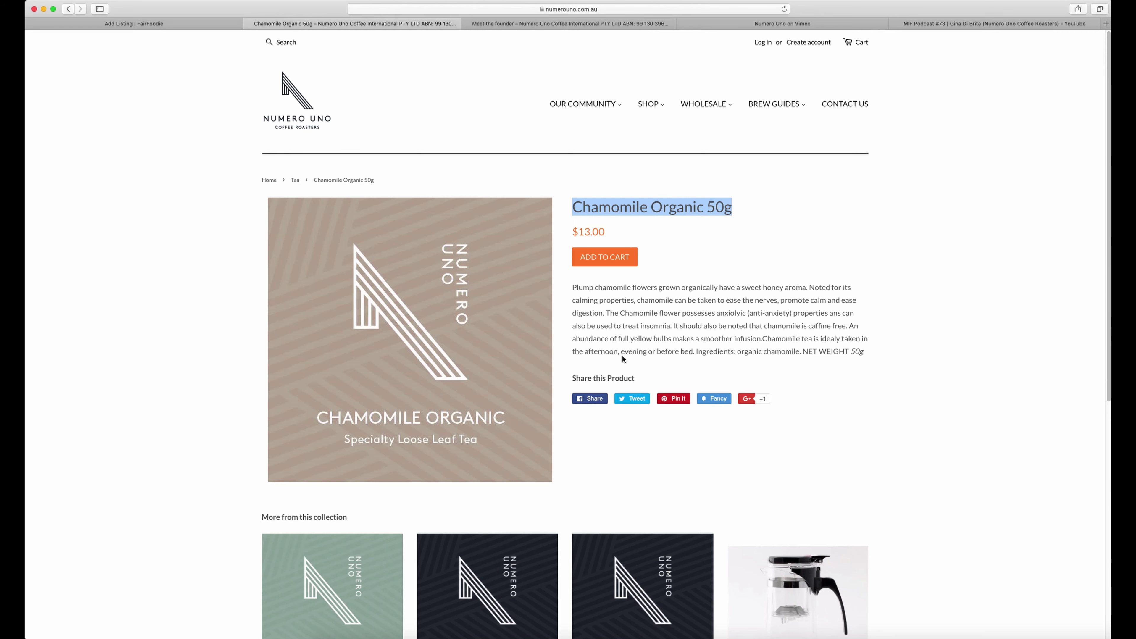
left_click_drag(575, 289, 868, 350)
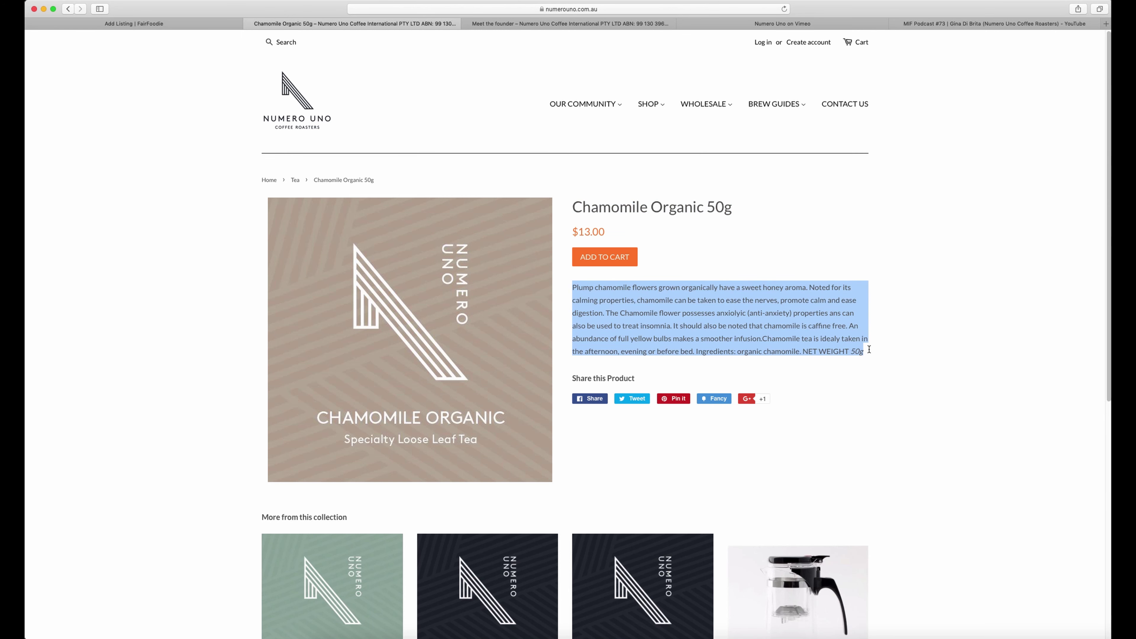
left_click(195, 26)
left_click(560, 427)
key("super+v")
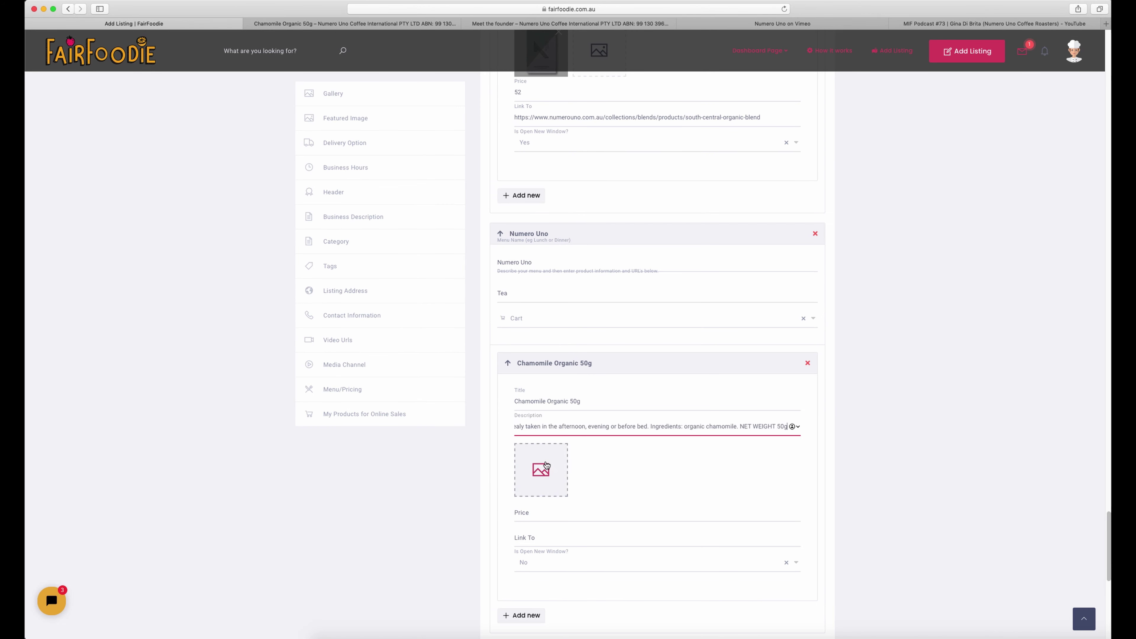
Upload Chamomile_1024x1024.jpg from the Numero Uno folder as the image of the Chamomile Organic 50g item
left_click(544, 468)
left_click(71, 76)
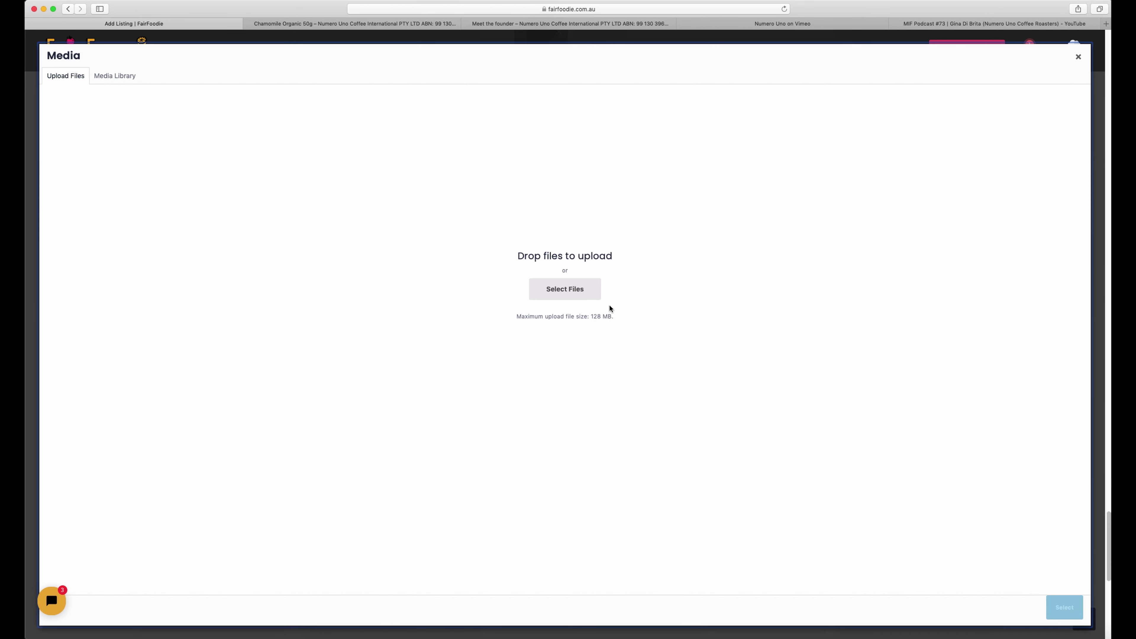
left_click(552, 307)
scroll(697, 147, "down", 2)
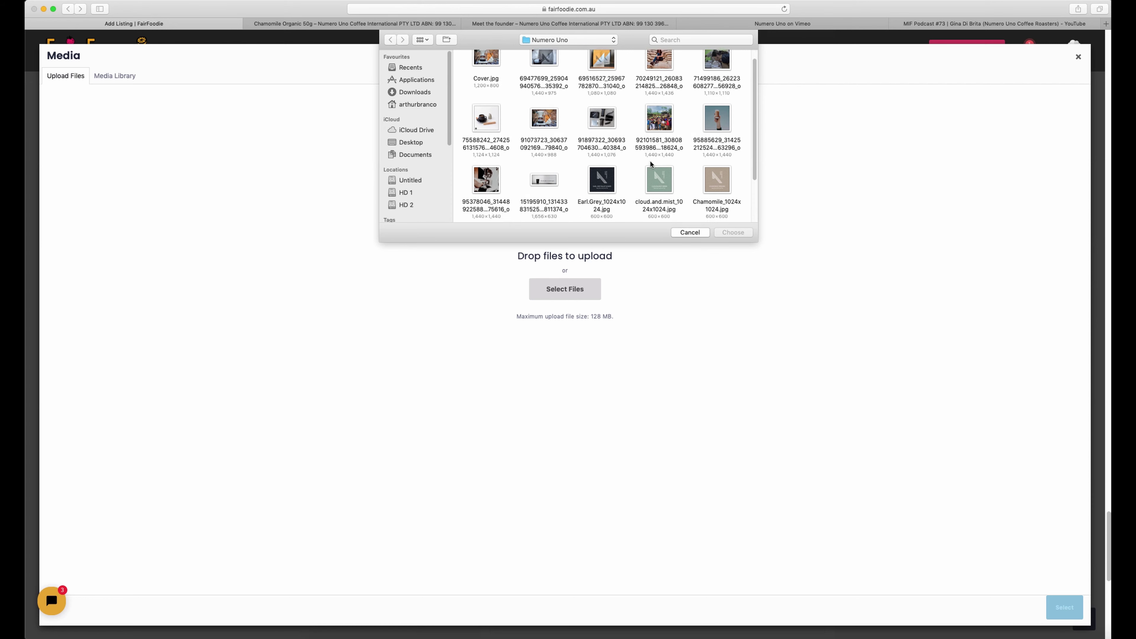
double_click(718, 169)
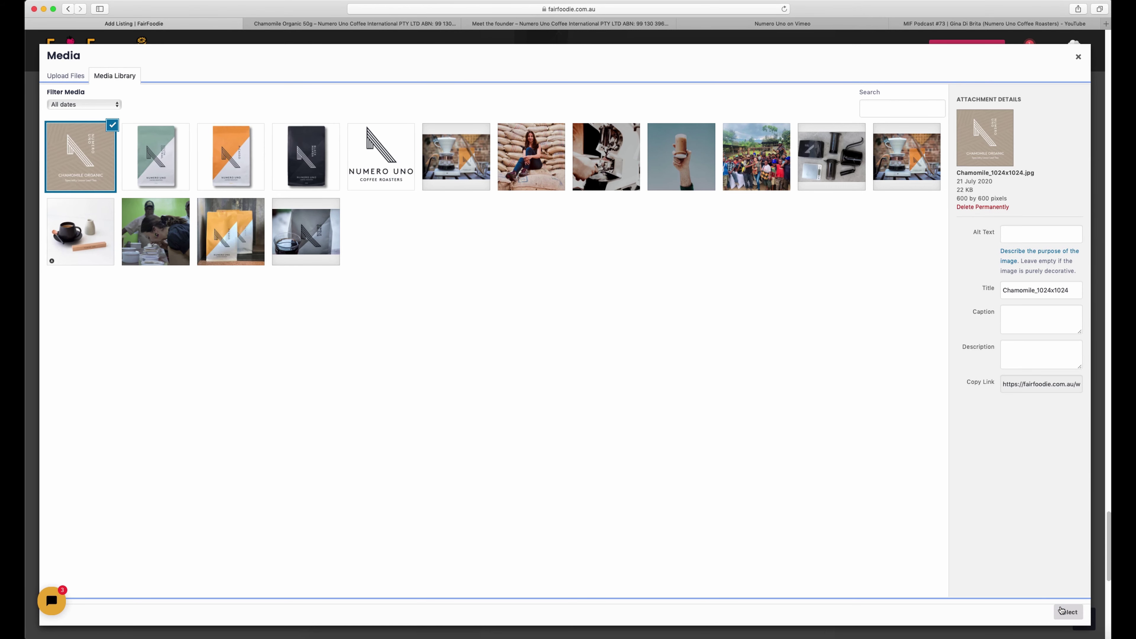
left_click(1067, 611)
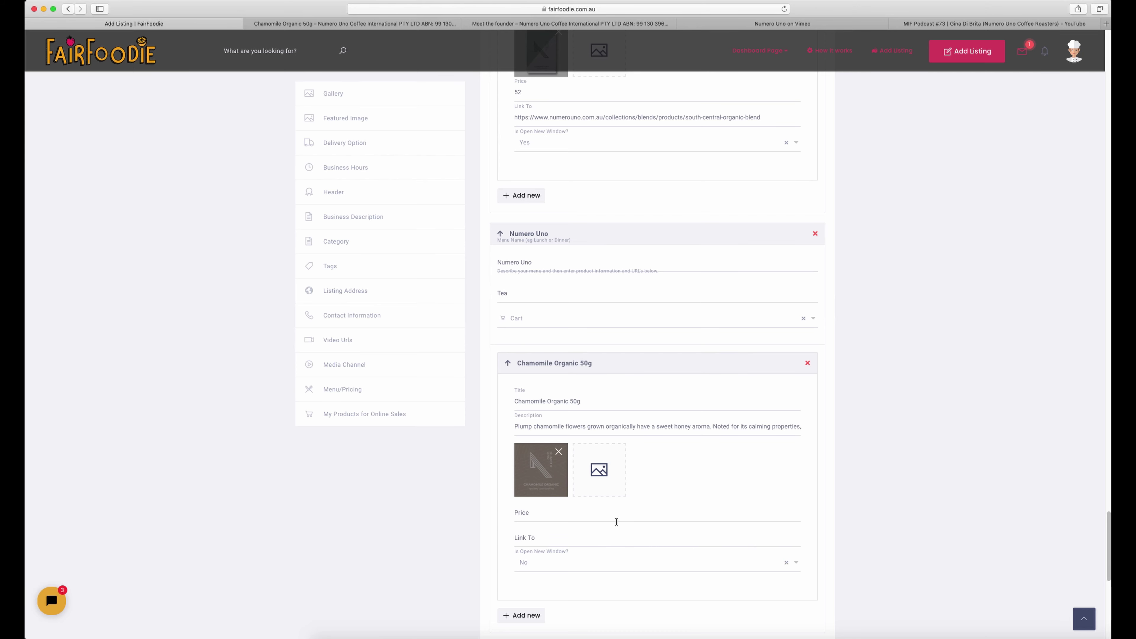
Set the Chamomile Organic 50g item's price to 13 and copy its shop page URL into the item's link
left_click(319, 23)
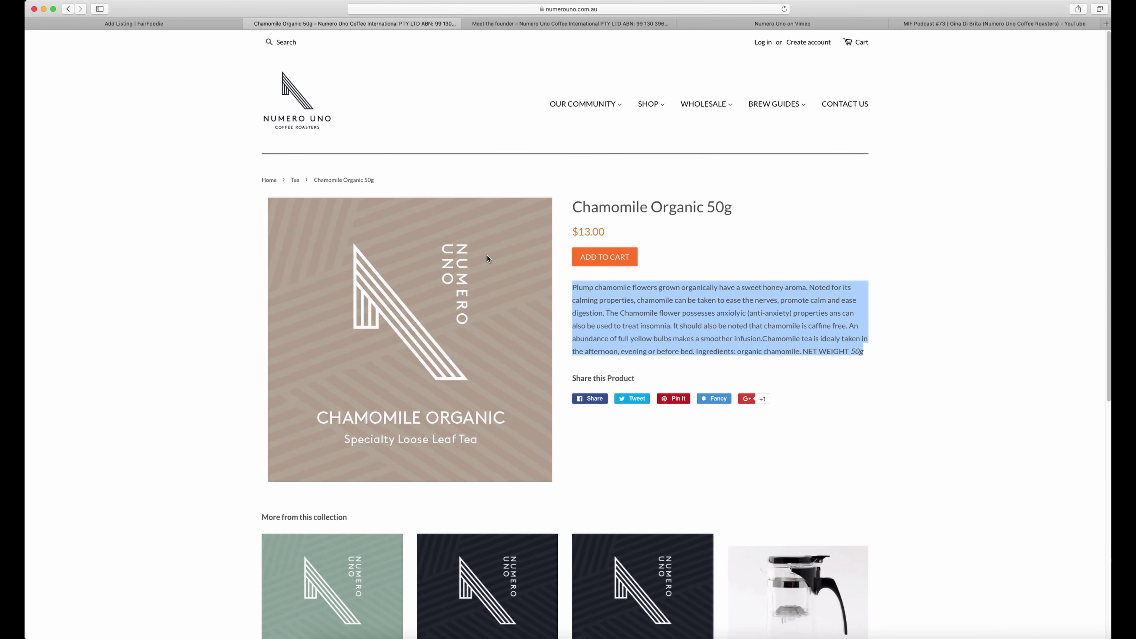
left_click(430, 9)
key("super+c")
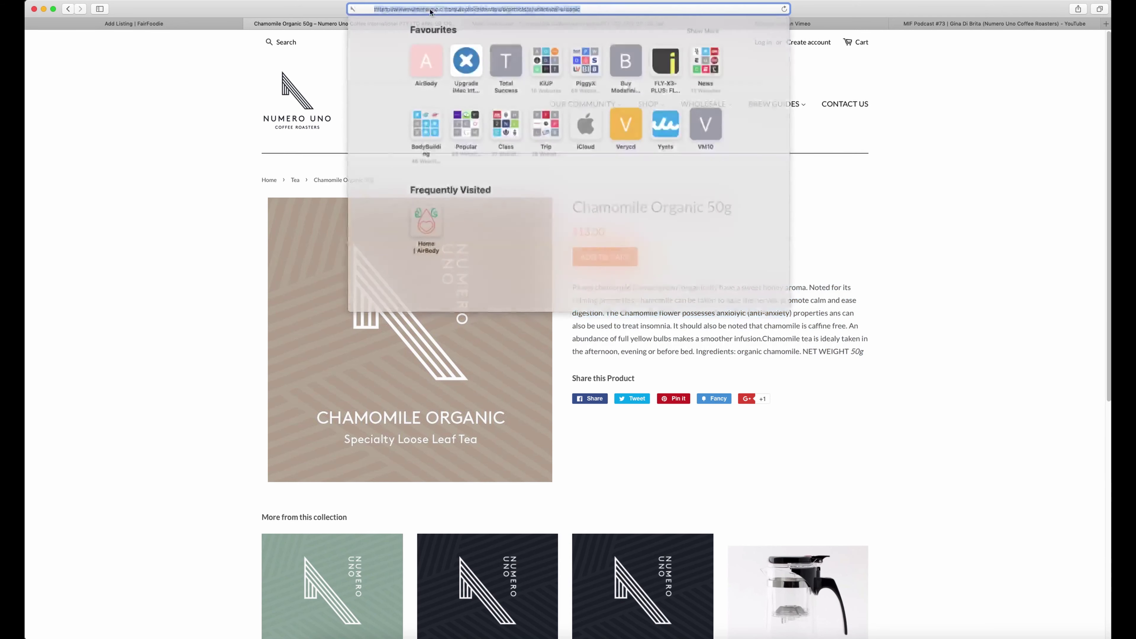
left_click(179, 20)
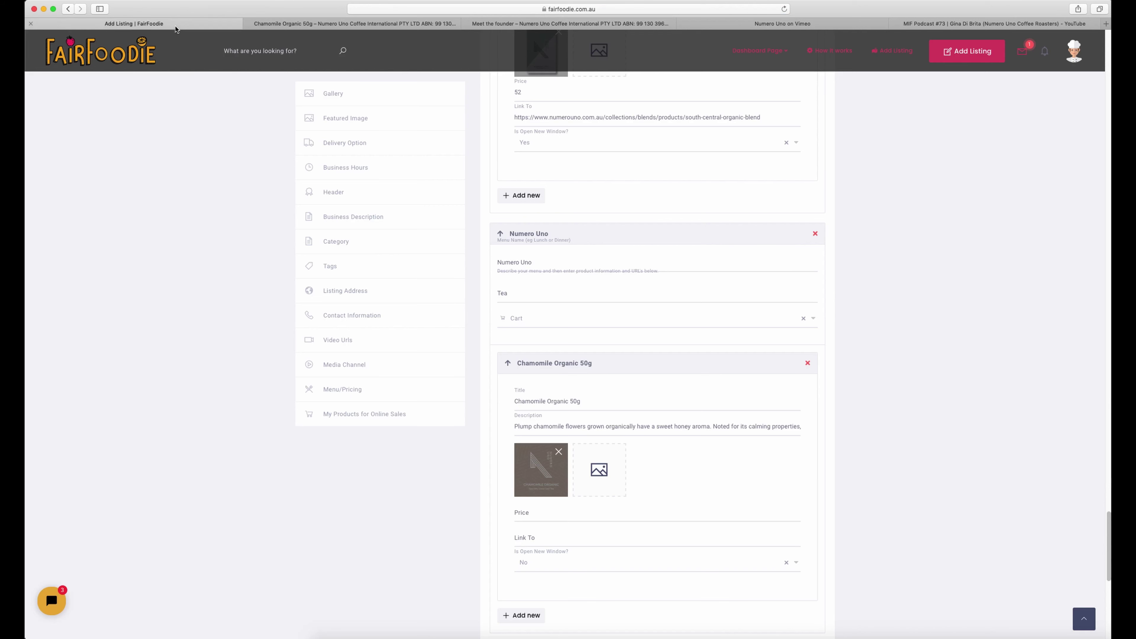
left_click(570, 515)
type("13")
left_click(557, 545)
key("super+v")
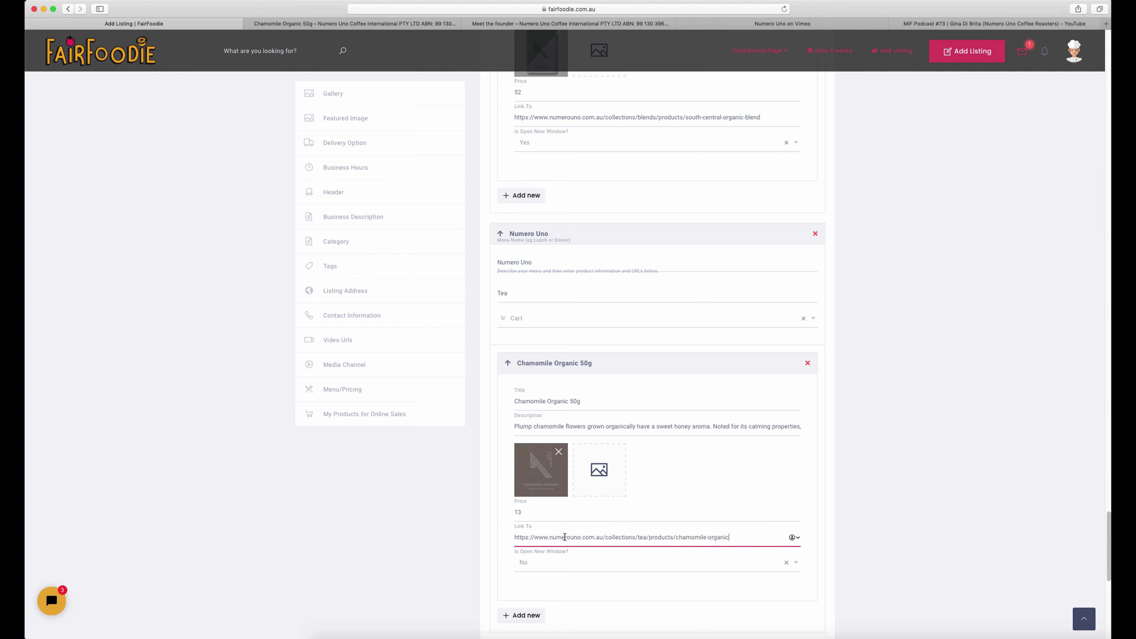
Set the Chamomile Organic 50g item's link to open in a new window
scroll(563, 539, "down", 3)
left_click(571, 484)
left_click(544, 514)
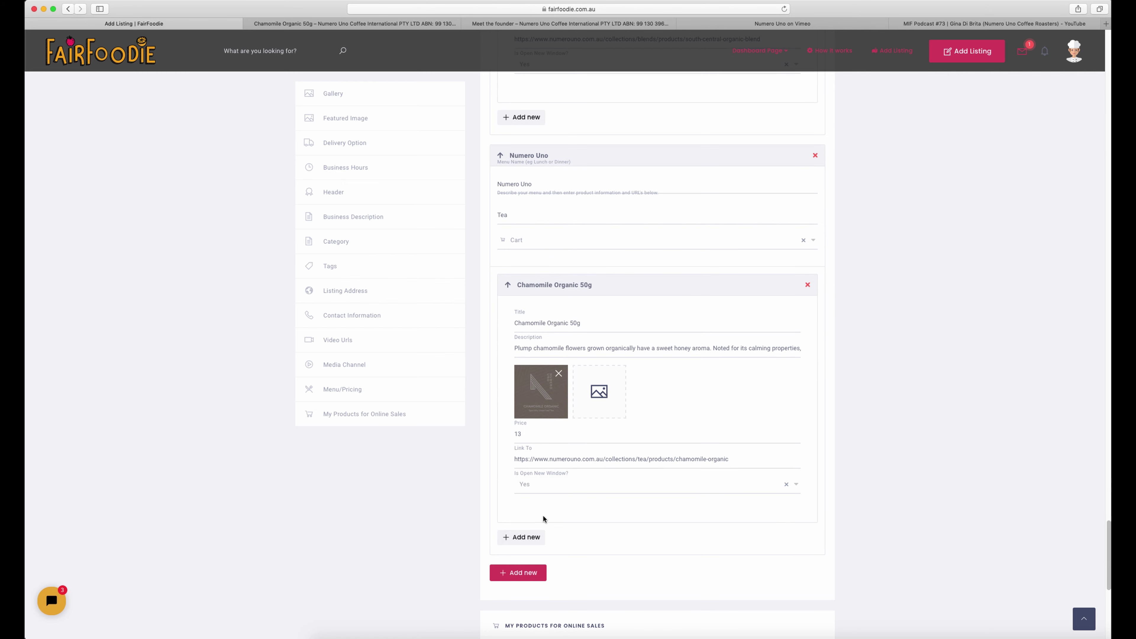
Add a second item to the tea menu and copy the title Cloud and Mist from that tea's shop page
left_click(526, 537)
scroll(525, 541, "down", 4)
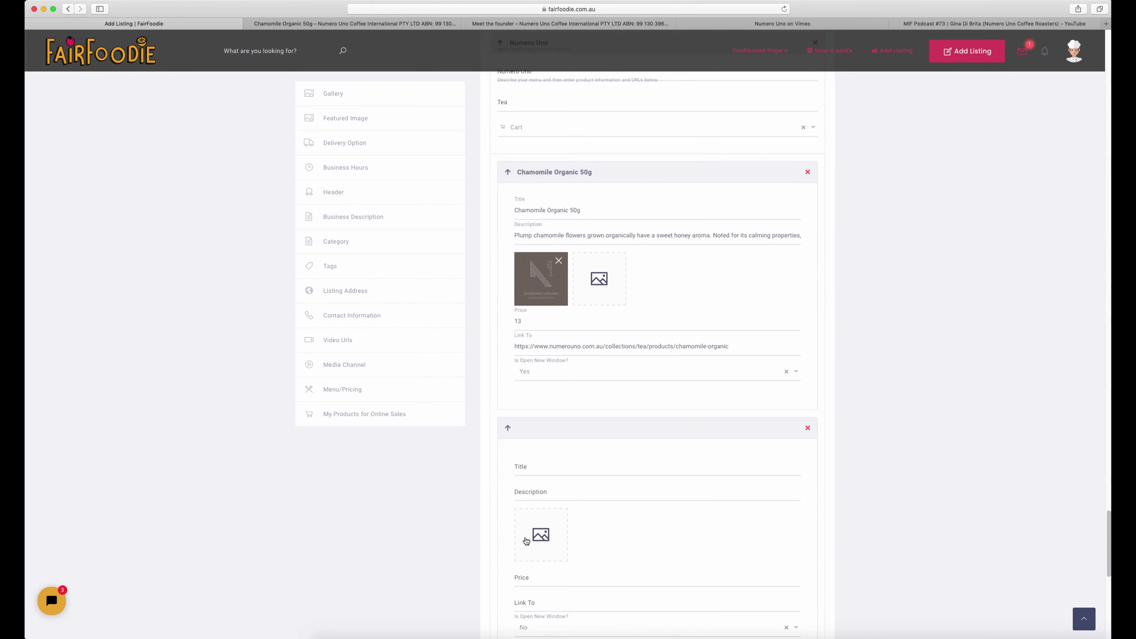
left_click(308, 27)
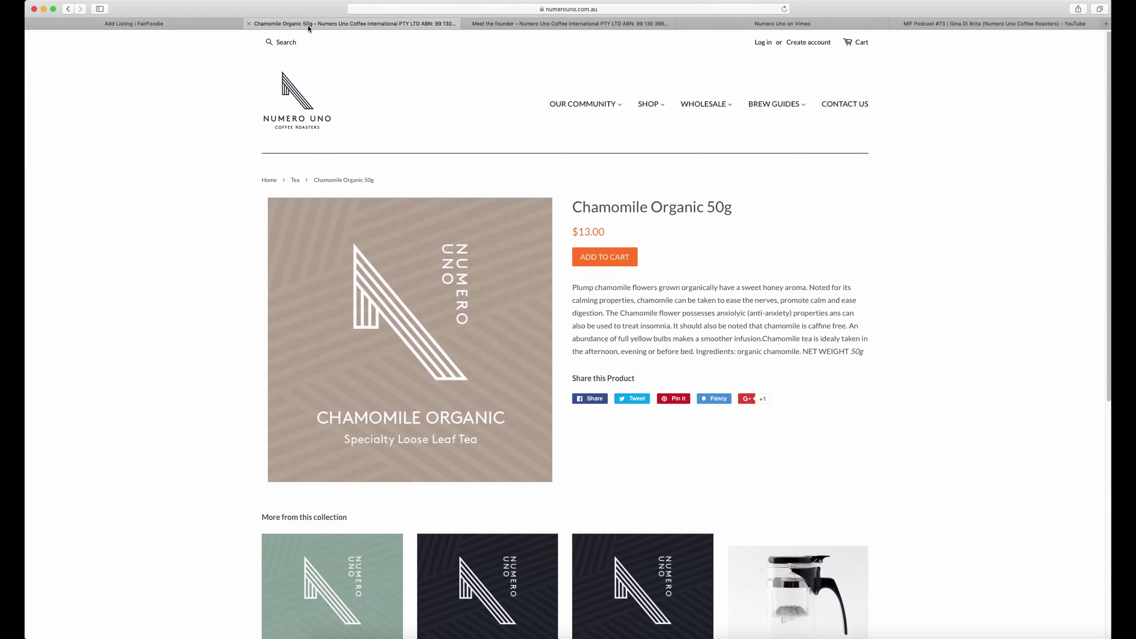
left_click(64, 9)
left_click(415, 277)
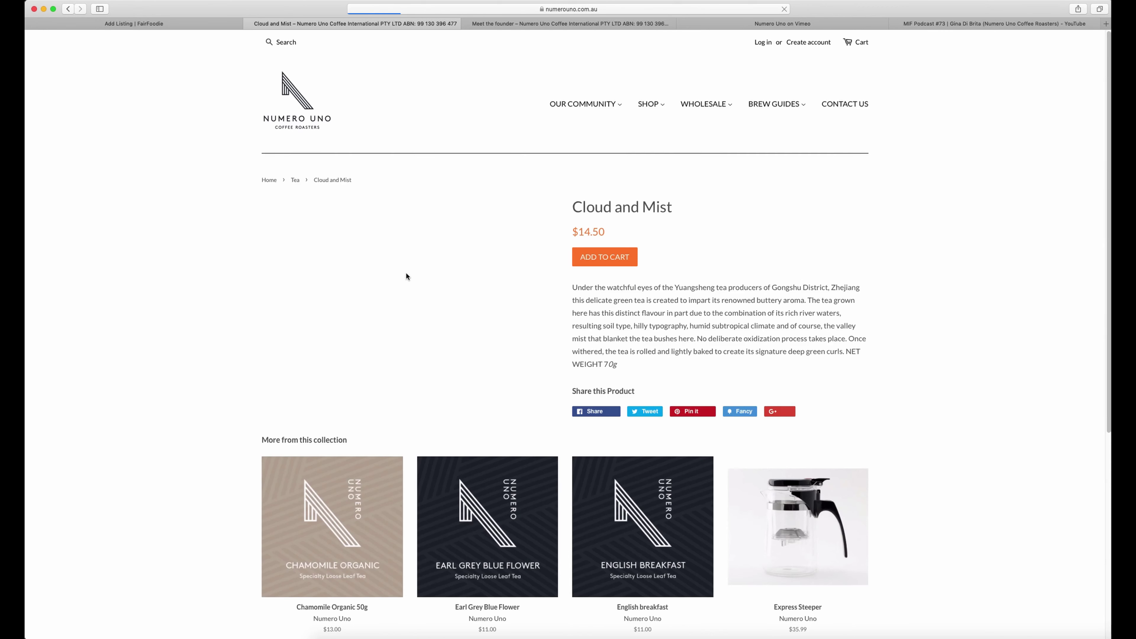
left_click_drag(574, 206, 672, 204)
key("super+c")
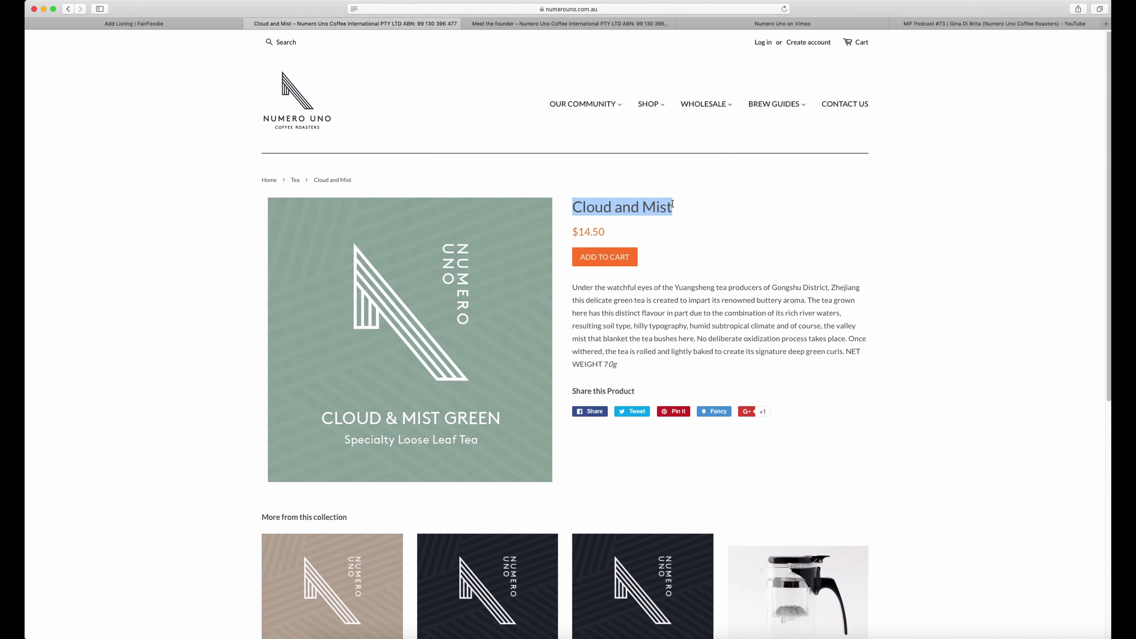
left_click(196, 25)
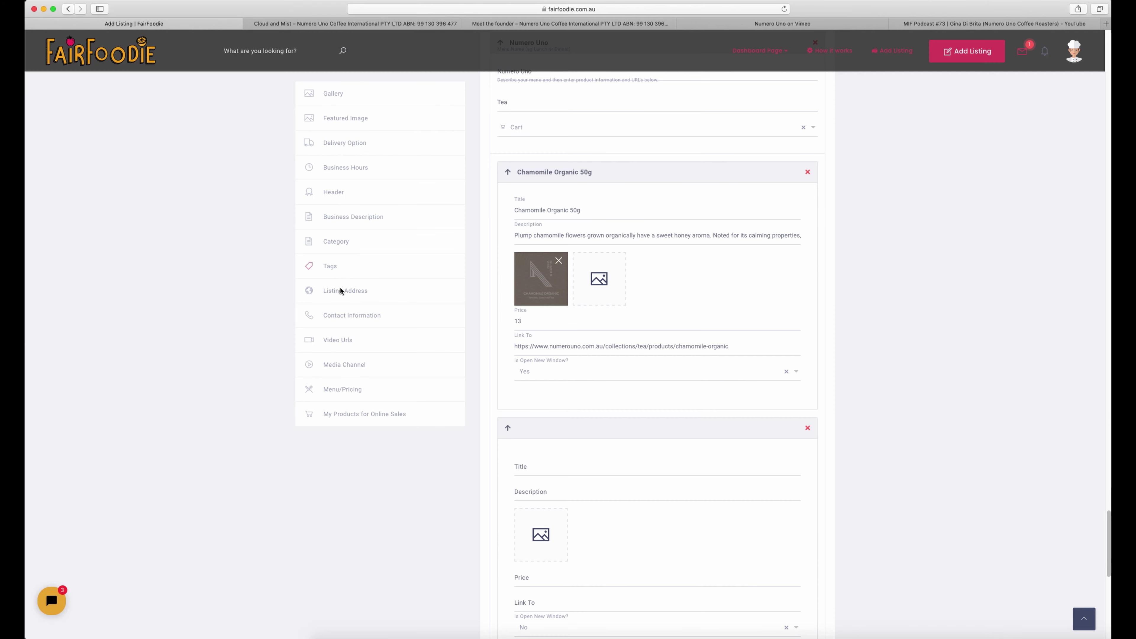
left_click(545, 474)
key("super+v")
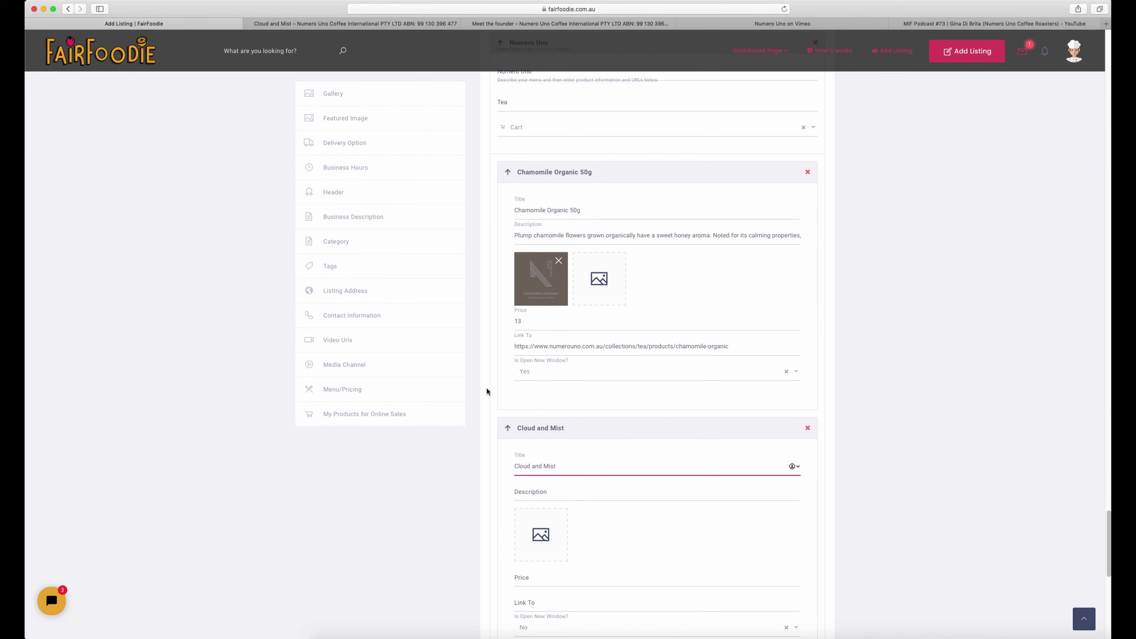
Copy the full product description from the Cloud and Mist shop page into the second tea item's description
left_click(312, 24)
left_click(599, 296)
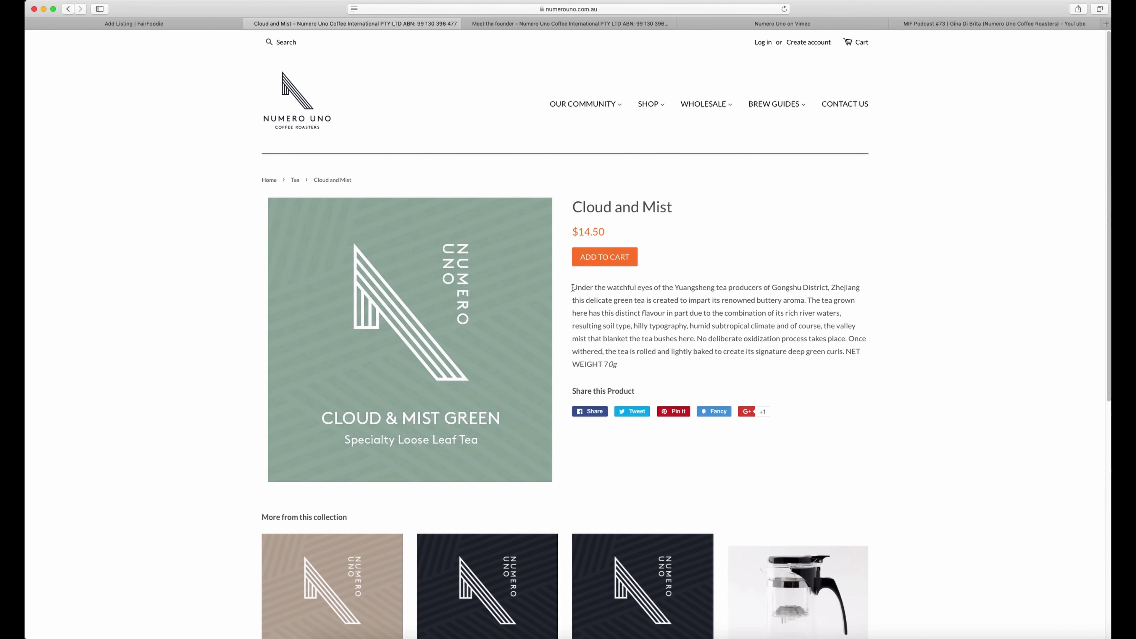
left_click_drag(573, 286, 649, 364)
key("super+c")
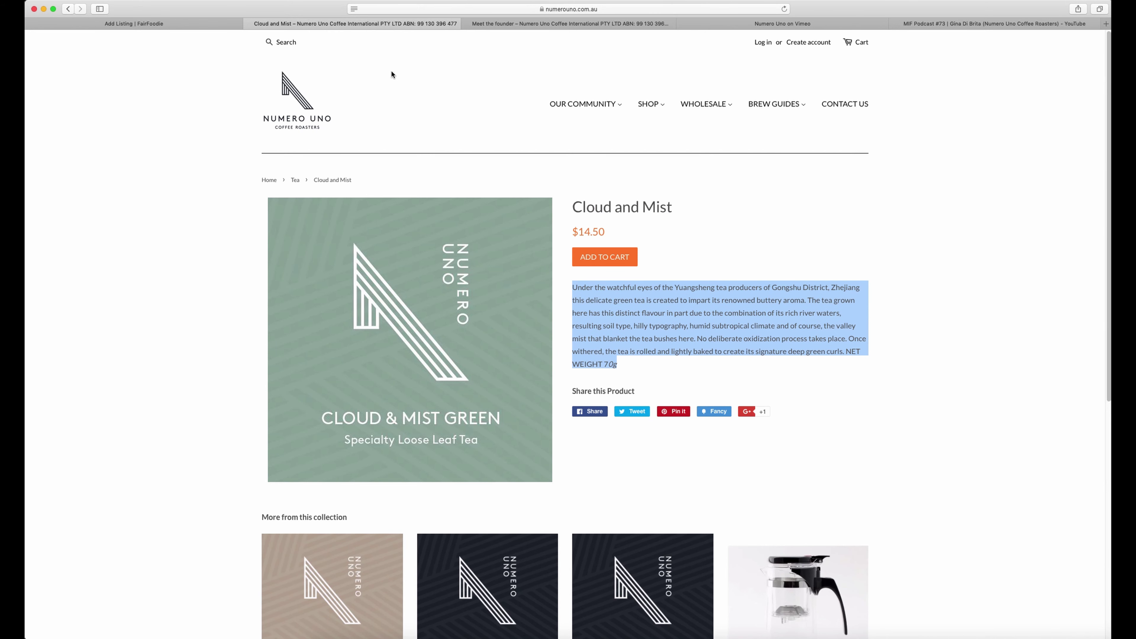
left_click(183, 24)
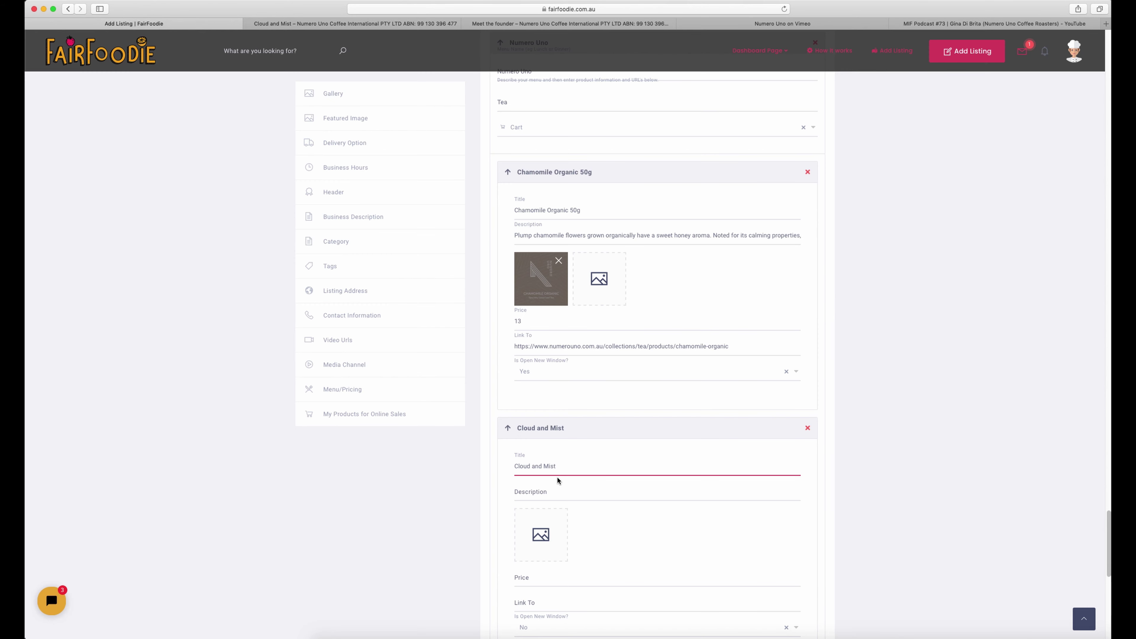
left_click(556, 491)
key("super+v")
Upload cloud.and.mist_1024x1024.jpg from the Numero Uno folder as the image of the Cloud and Mist item
left_click(540, 534)
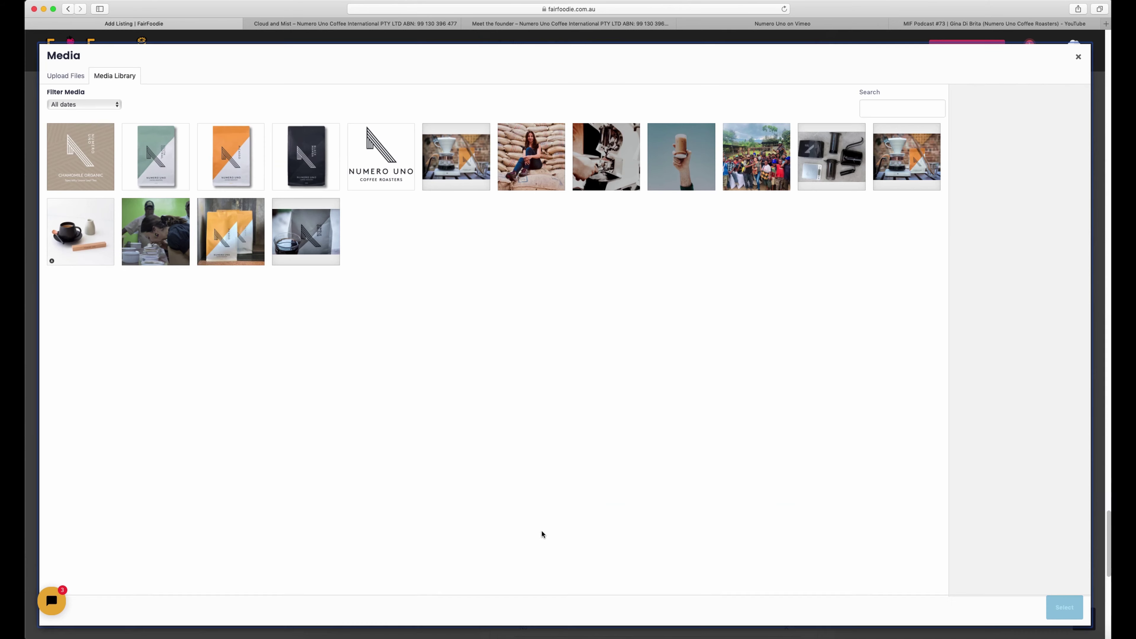
left_click(67, 76)
left_click(566, 293)
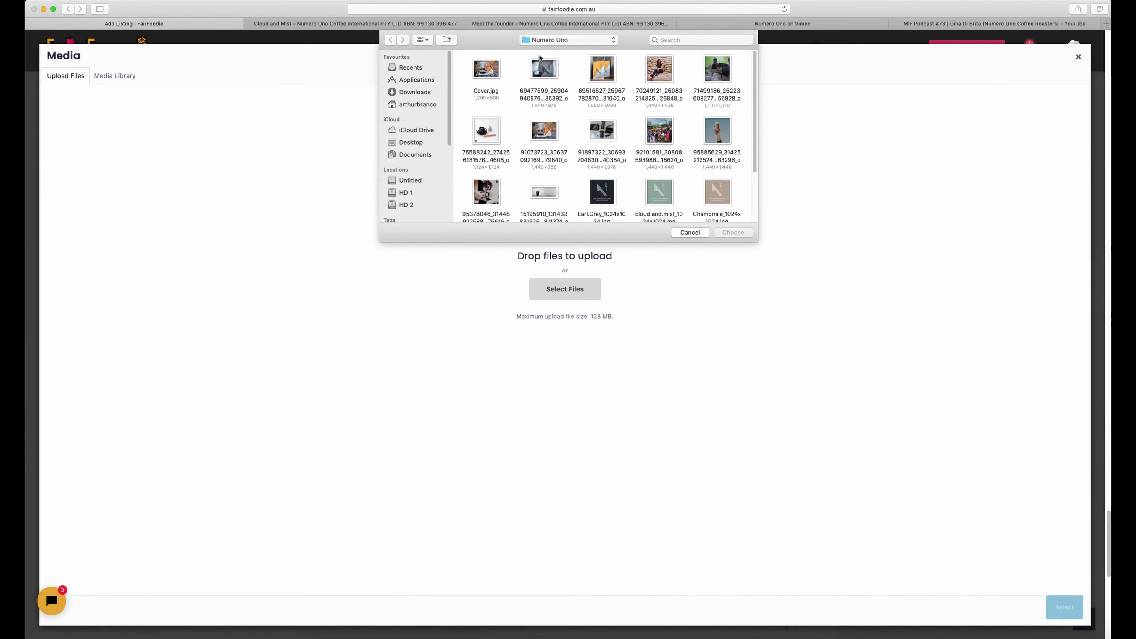
left_click(664, 197)
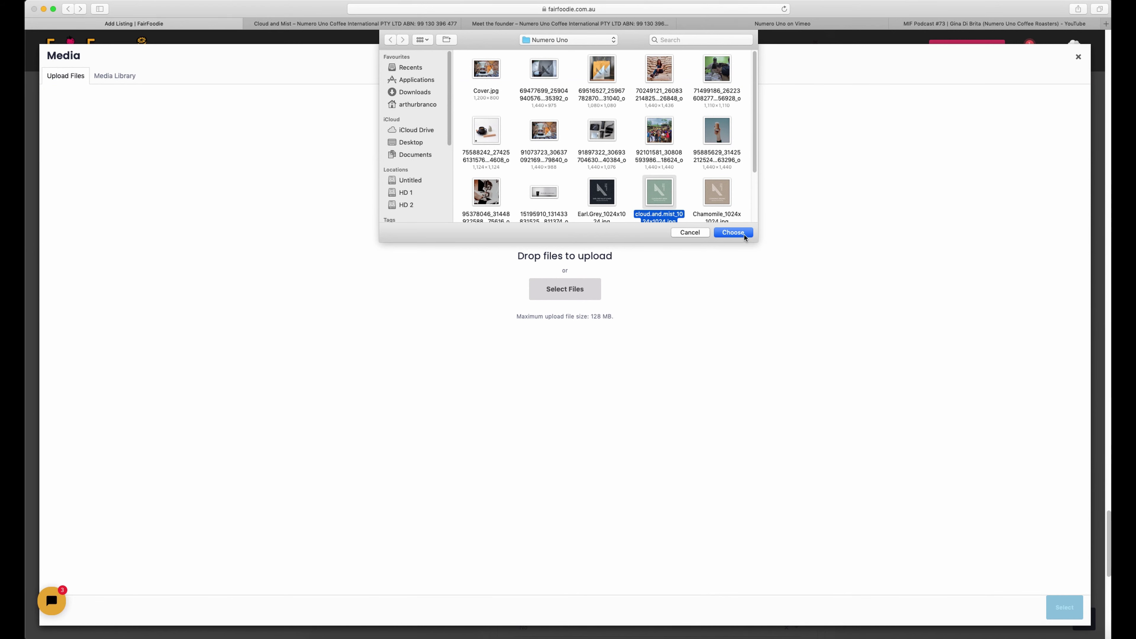
left_click(746, 234)
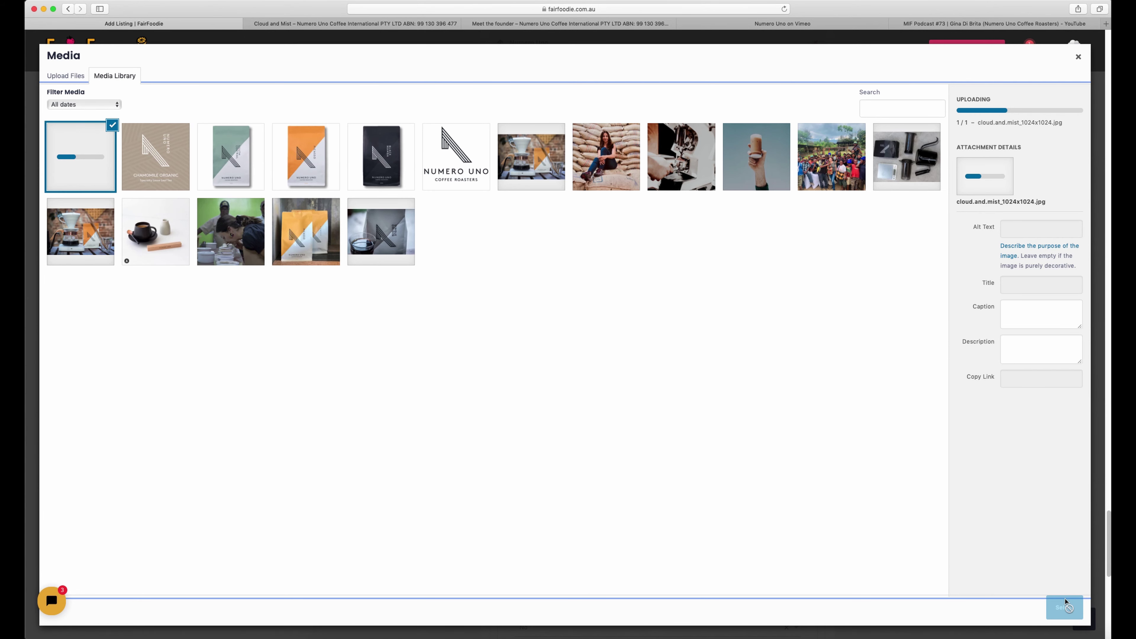
left_click(1068, 612)
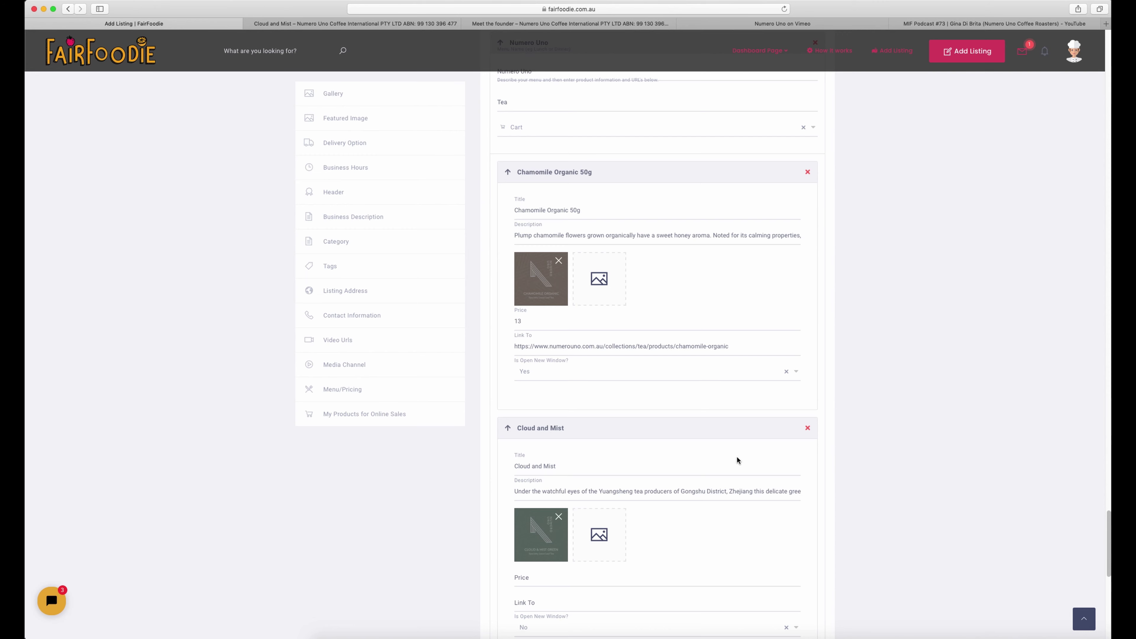
Set the Cloud and Mist item's price to 14.50 and copy its shop page URL into the item's link
scroll(736, 460, "down", 2)
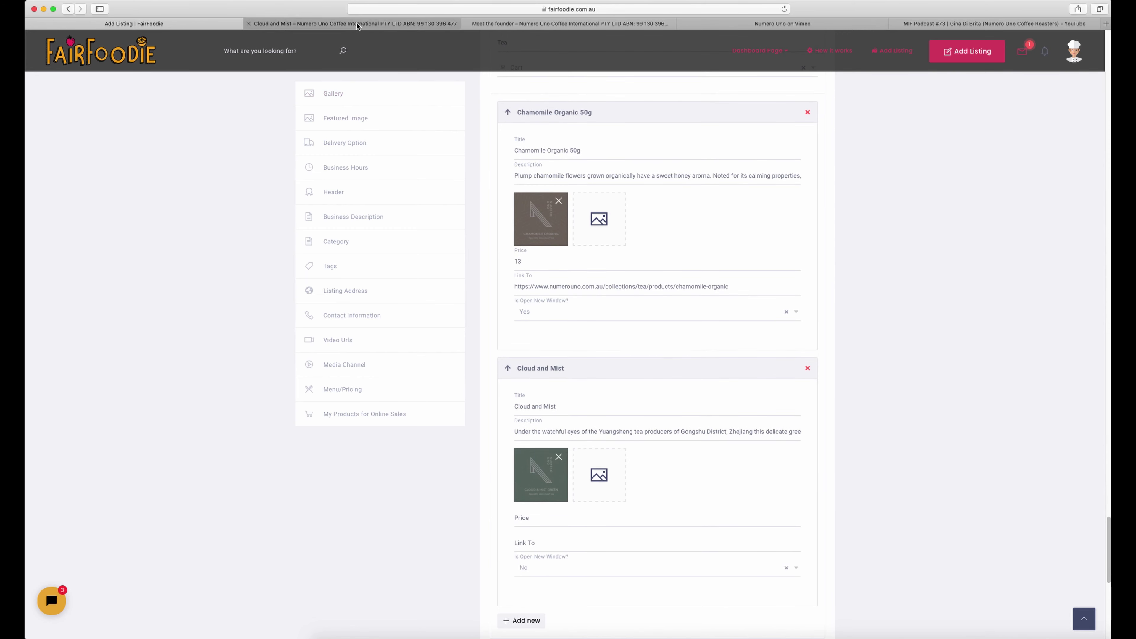
left_click(465, 22)
left_click(553, 8)
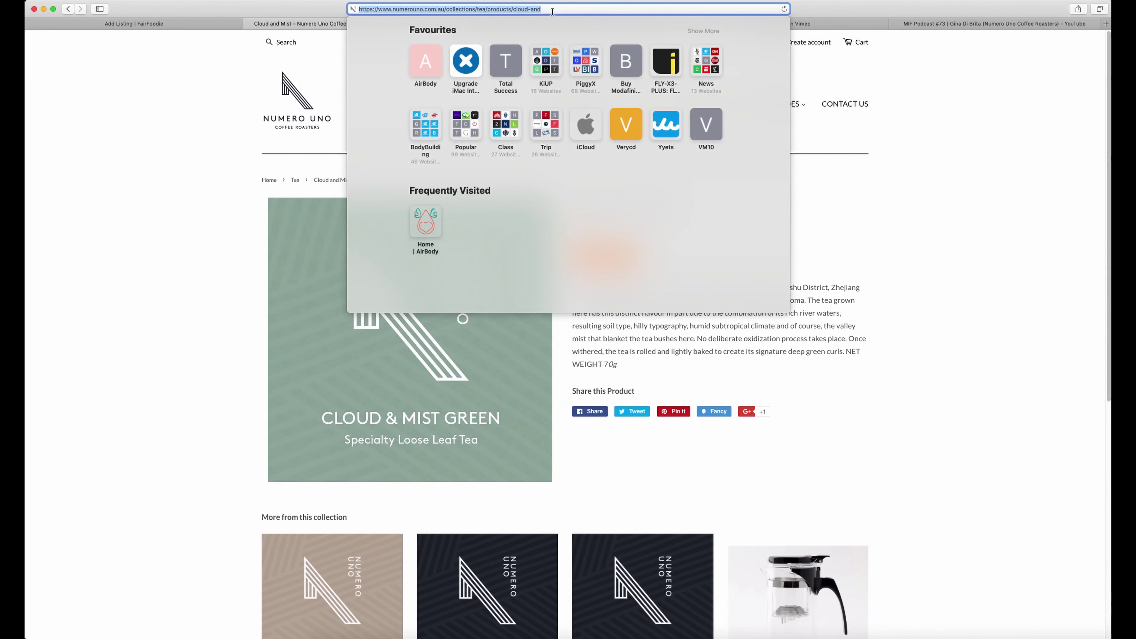
left_click(142, 26)
left_click(555, 518)
type("14.50")
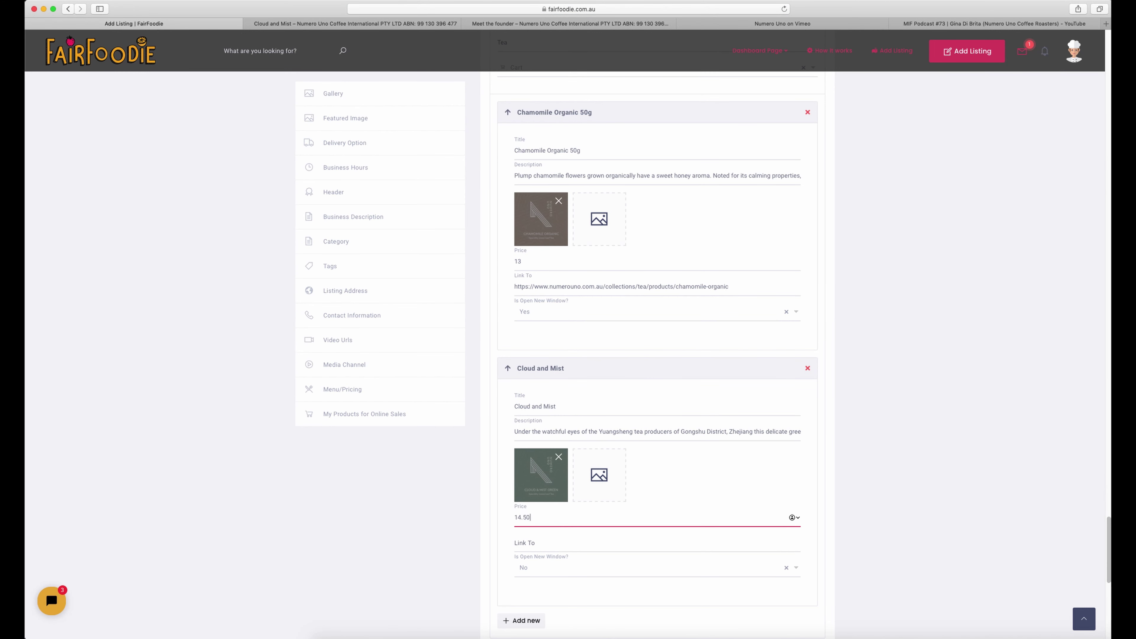
left_click(554, 540)
key("super+v")
Set the Cloud and Mist item's link to open in a new window
left_click(553, 567)
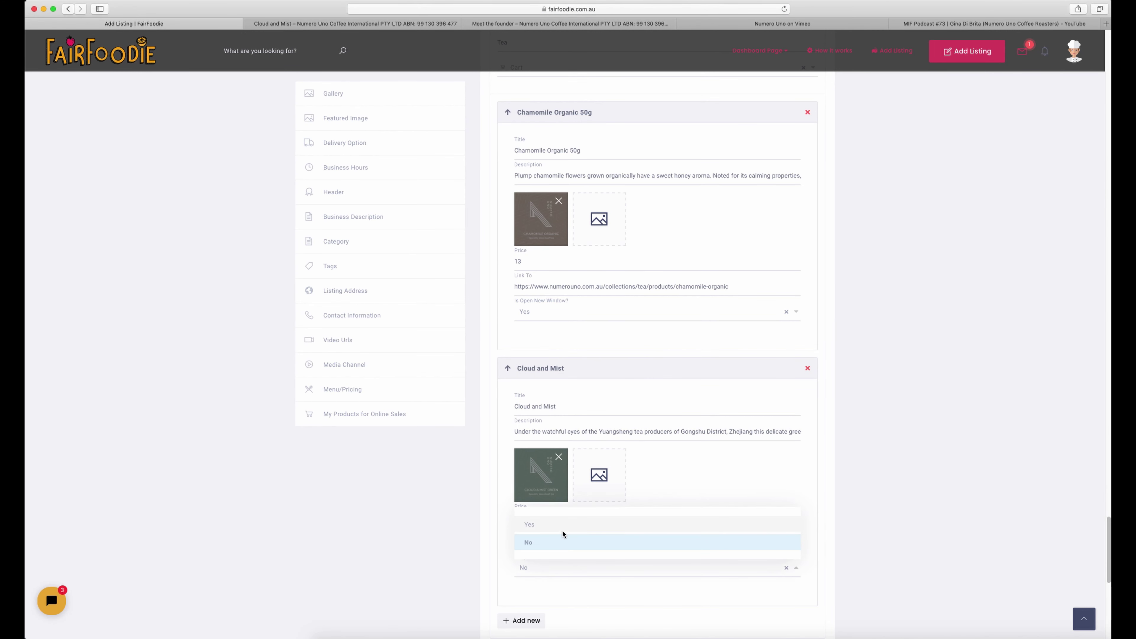
left_click(561, 527)
scroll(488, 548, "down", 10)
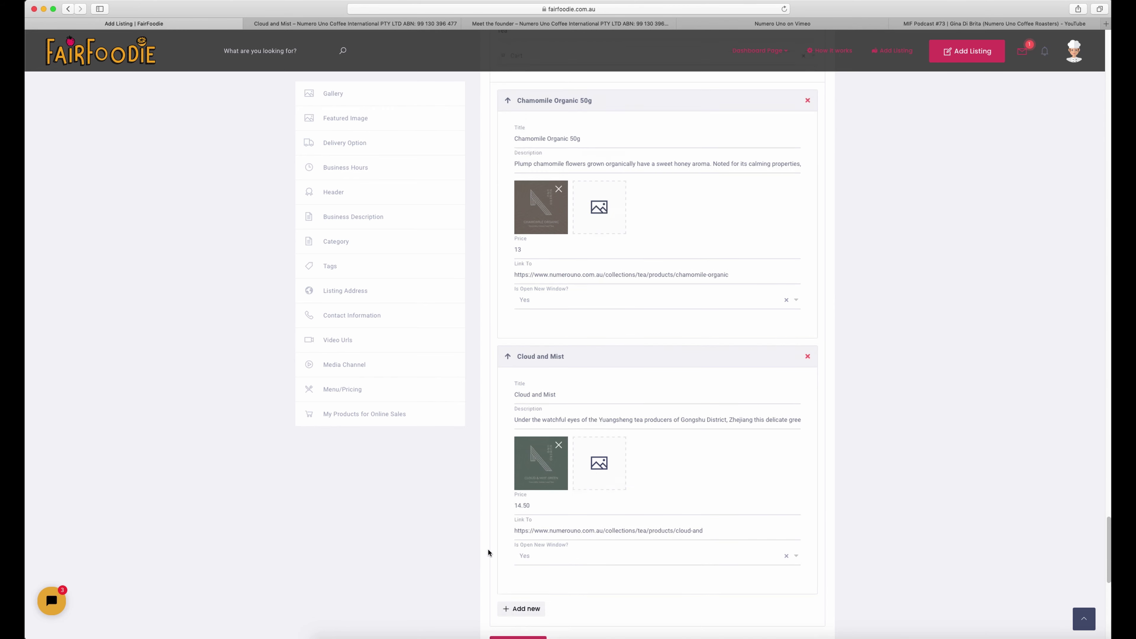
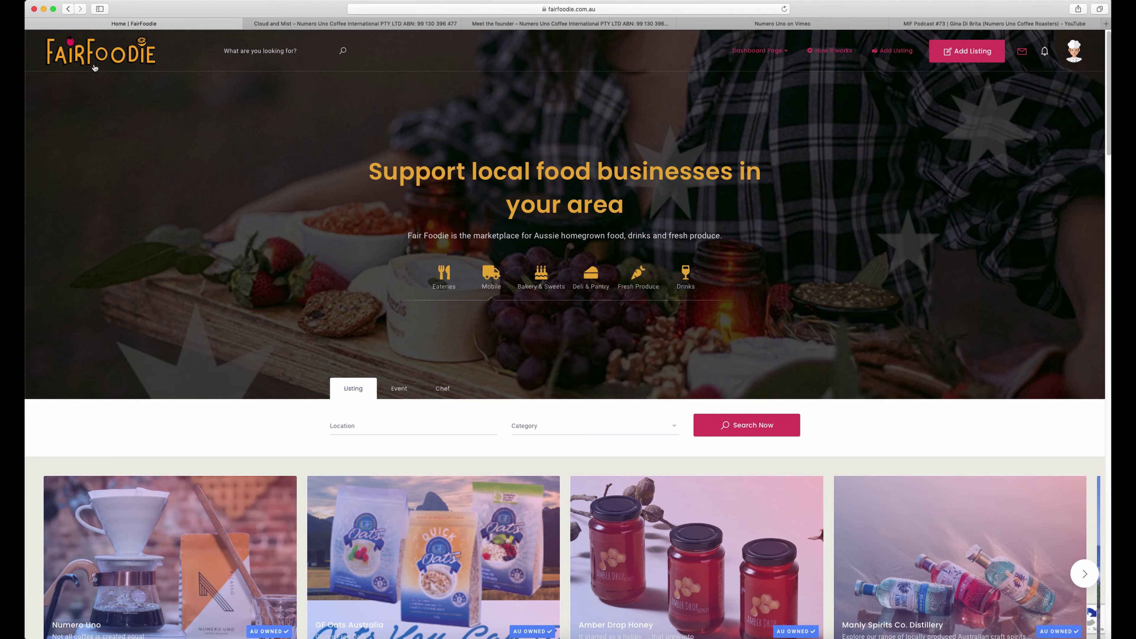
Open the published Numero Uno listing from the featured listings on the home page
scroll(111, 252, "down", 3)
scroll(112, 251, "down", 5)
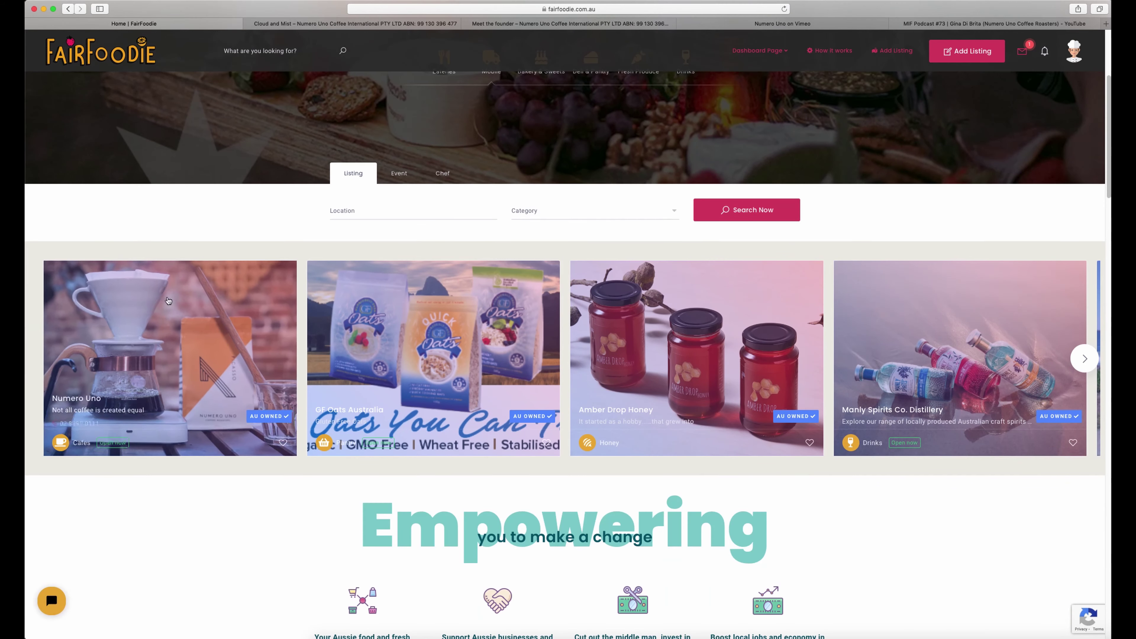
left_click(184, 342)
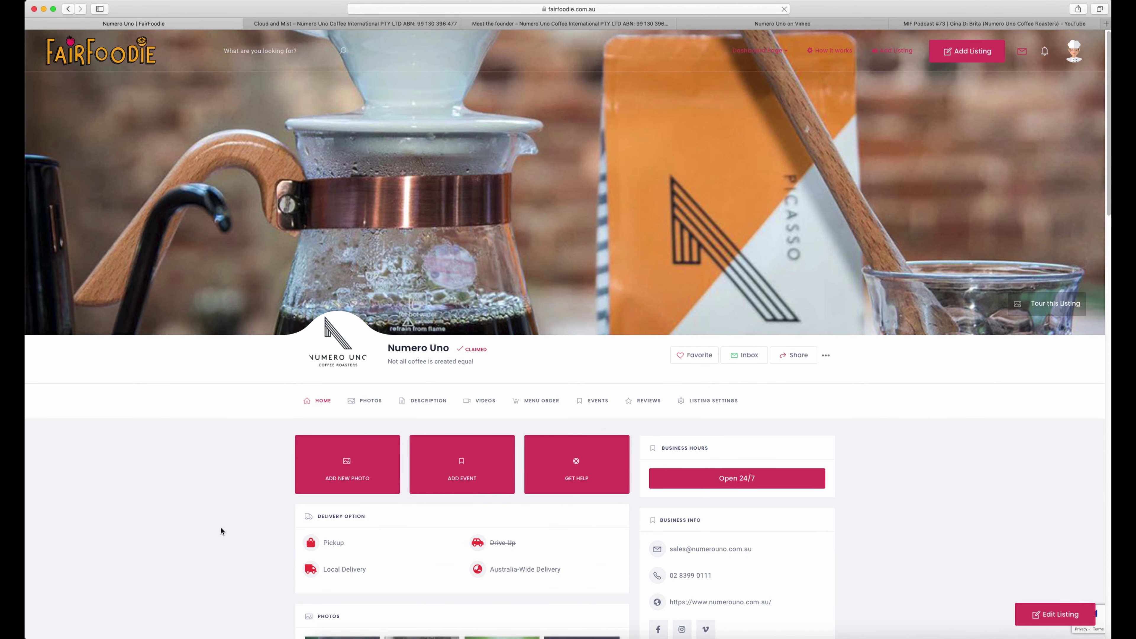
Review the listing's delivery options, photo previews, and the coffee and tea menus with their prices
scroll(221, 528, "down", 3)
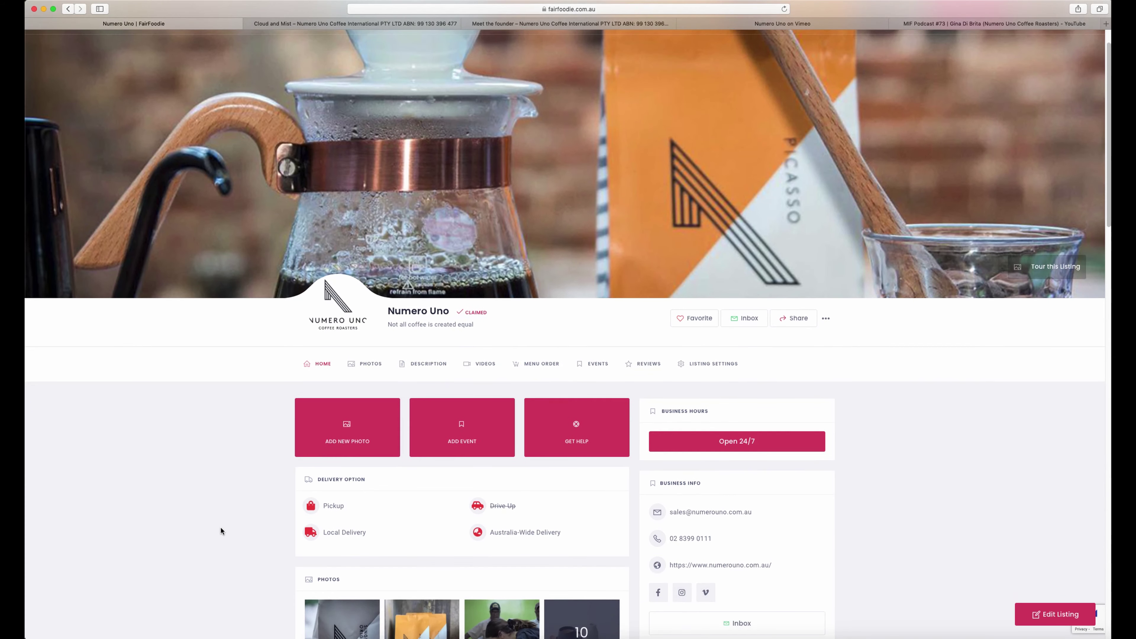
scroll(221, 528, "down", 3)
scroll(220, 531, "down", 3)
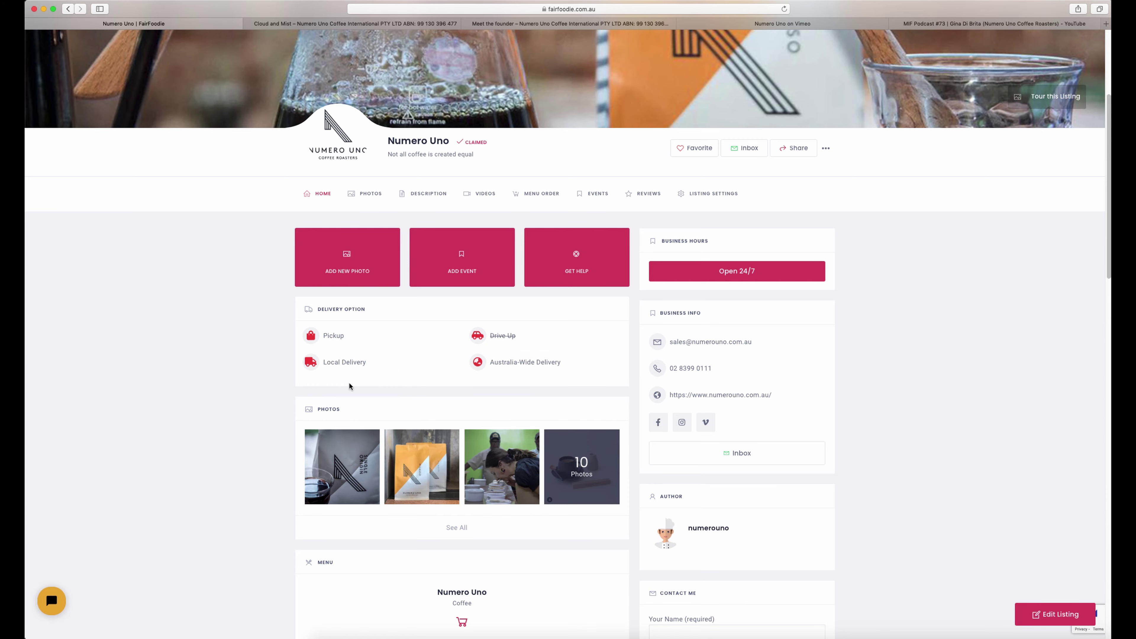
scroll(277, 495, "down", 3)
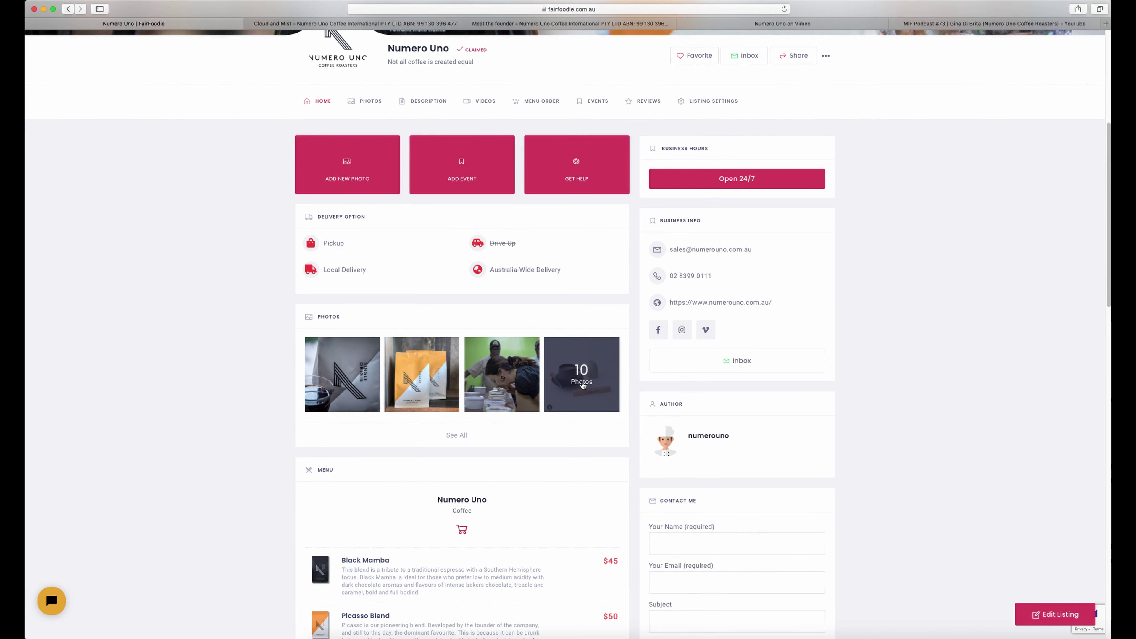
scroll(294, 534, "down", 3)
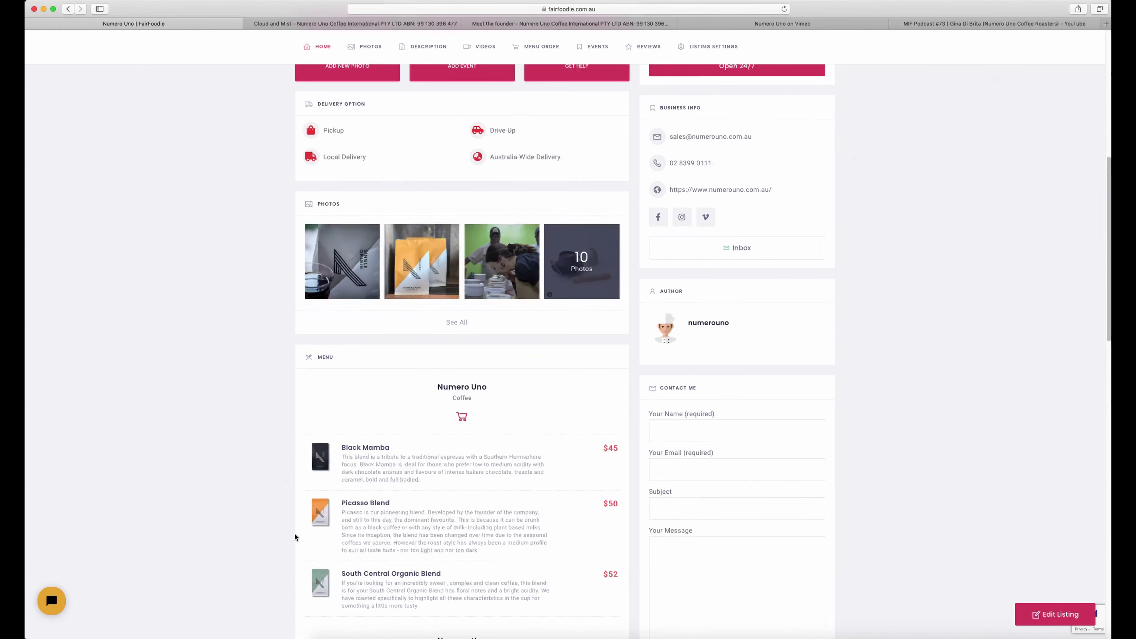
scroll(294, 534, "down", 5)
scroll(408, 483, "down", 1)
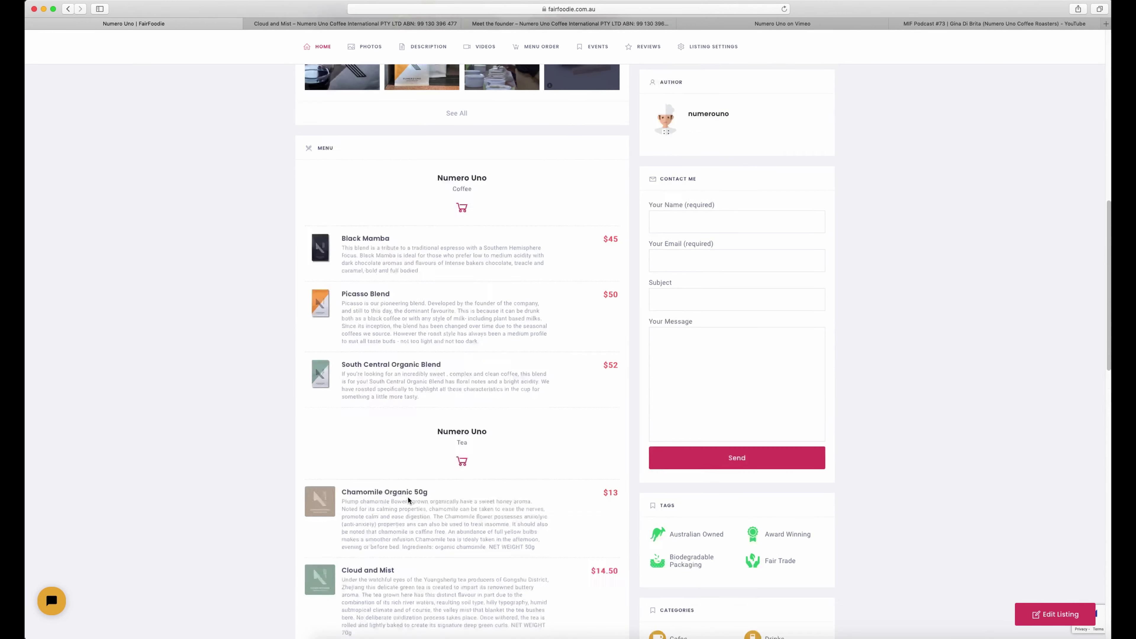
scroll(407, 496, "down", 3)
scroll(408, 499, "up", 2)
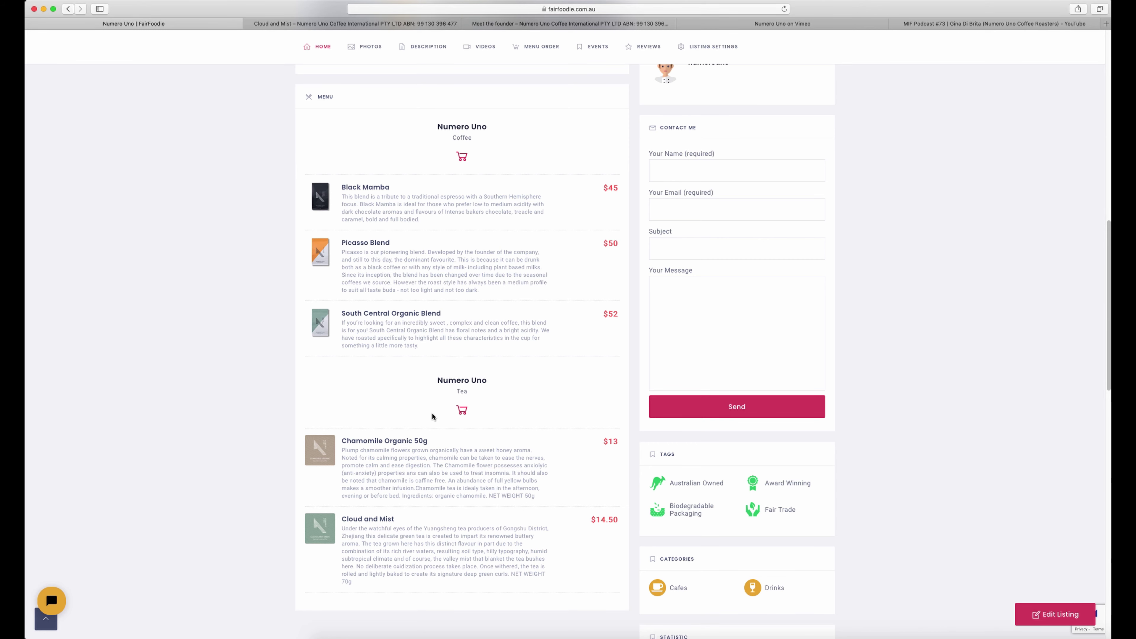
Examine the listing's channel image, statistics, categories and tags, along with its contact form
scroll(431, 414, "down", 10)
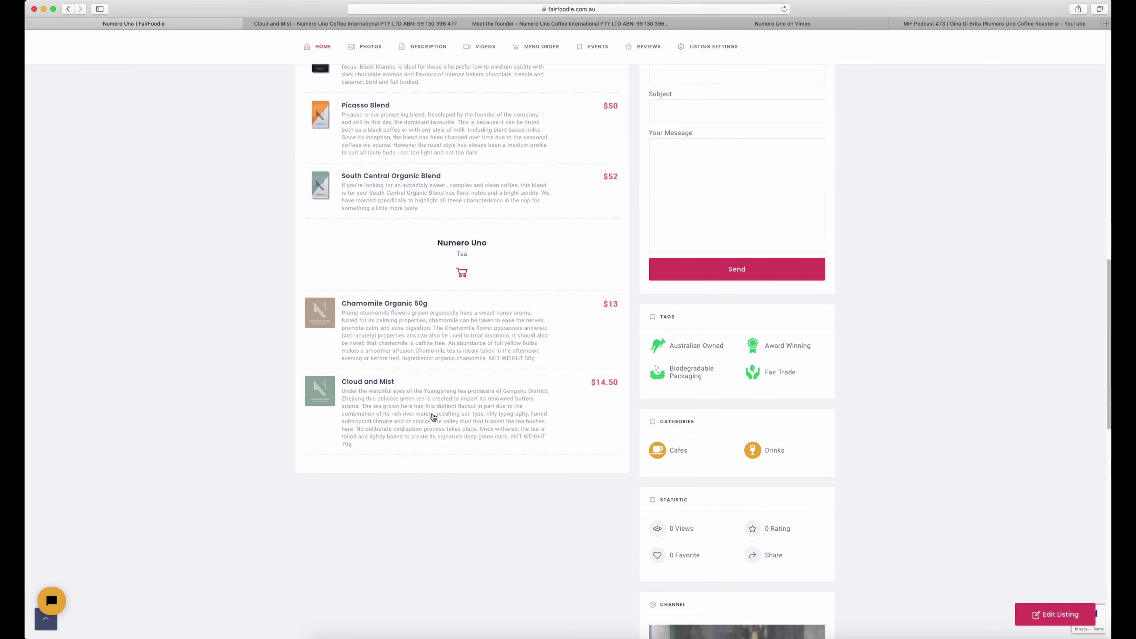
scroll(452, 418, "up", 1)
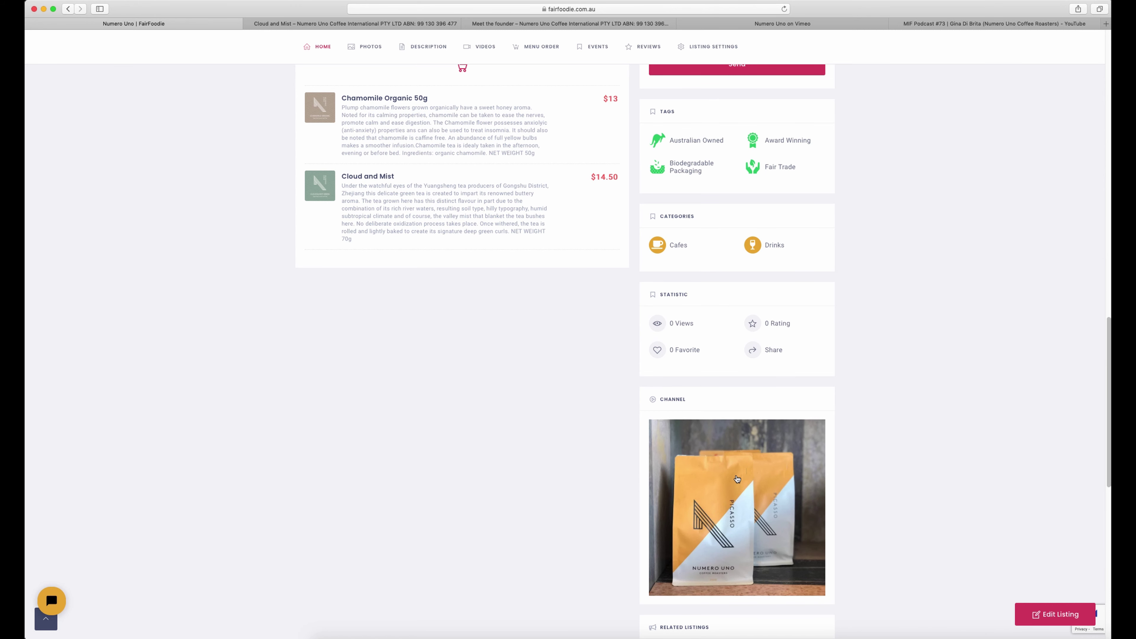
scroll(736, 478, "up", 1)
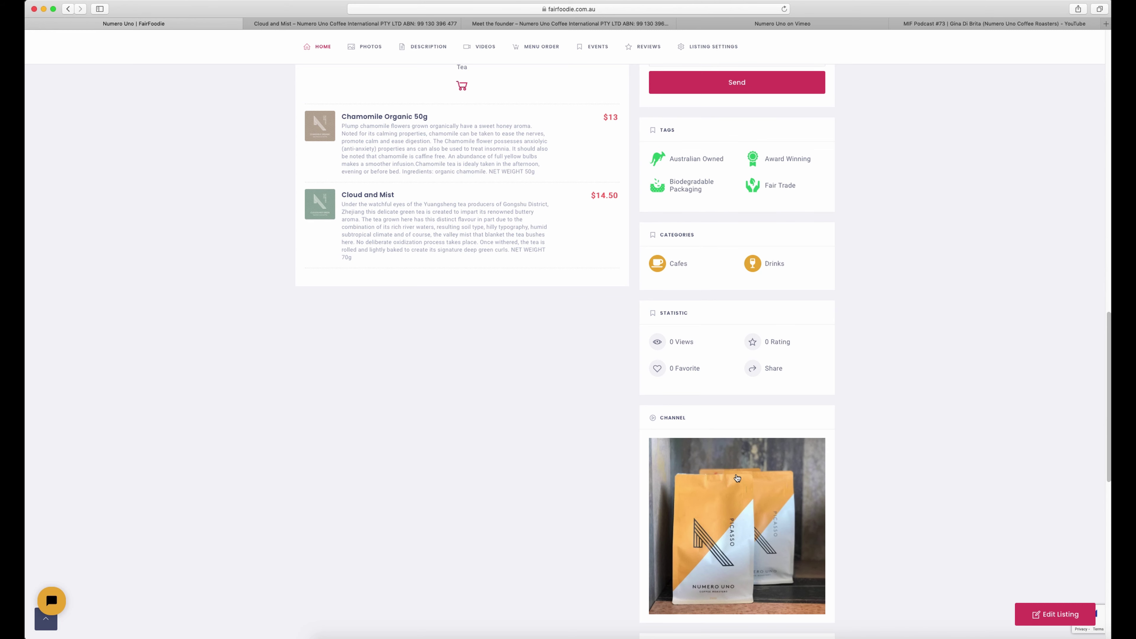
scroll(734, 473, "up", 5)
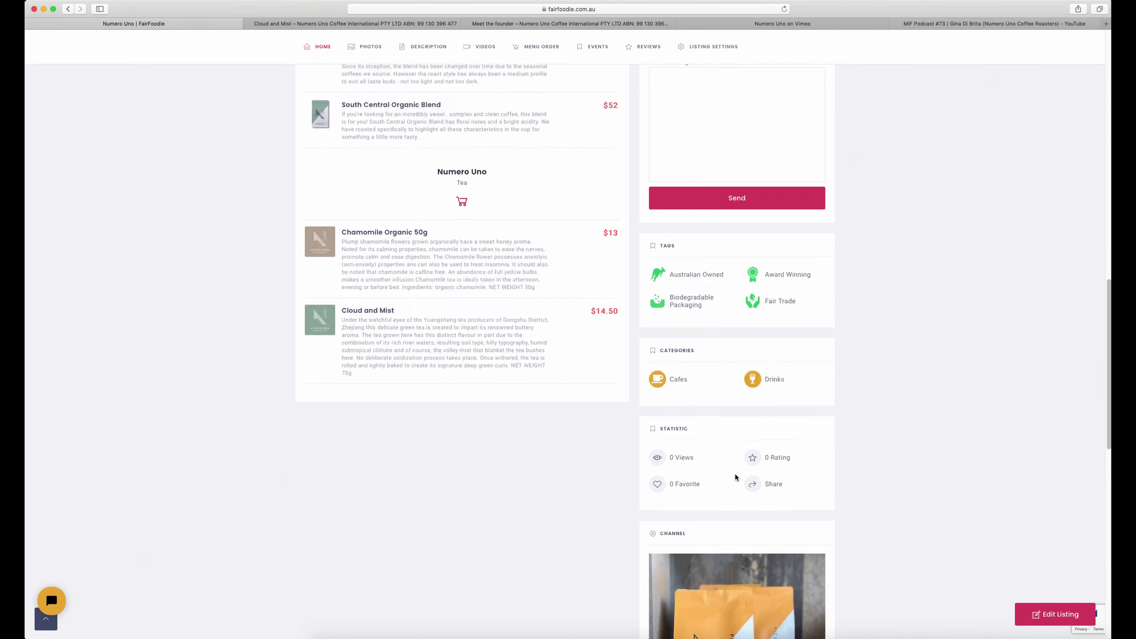
scroll(650, 465, "up", 5)
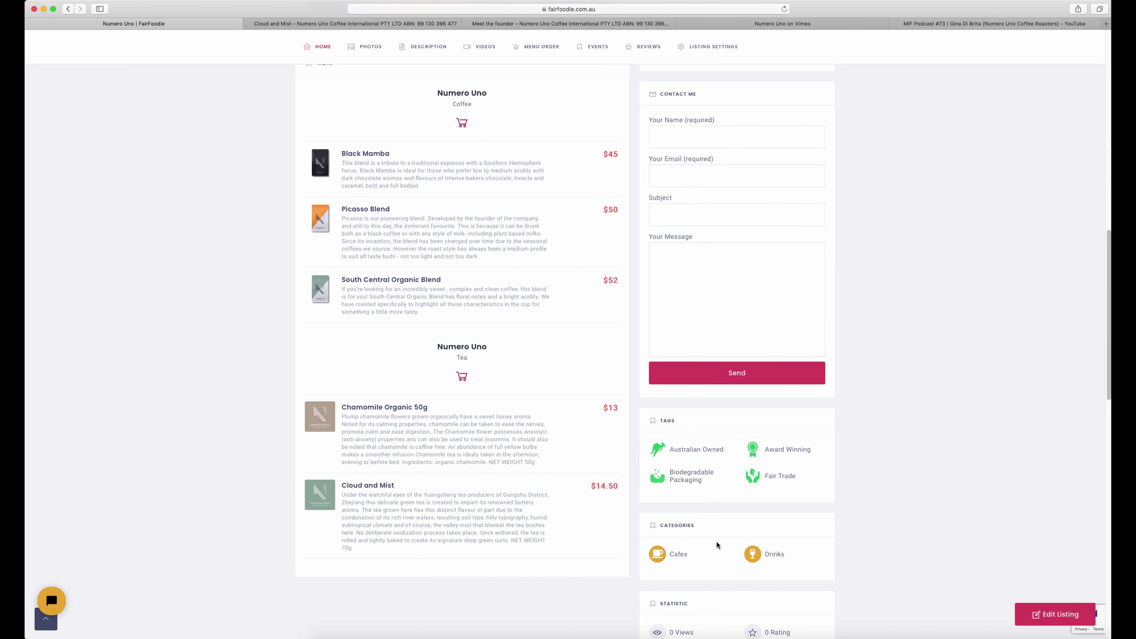
scroll(716, 541, "up", 2)
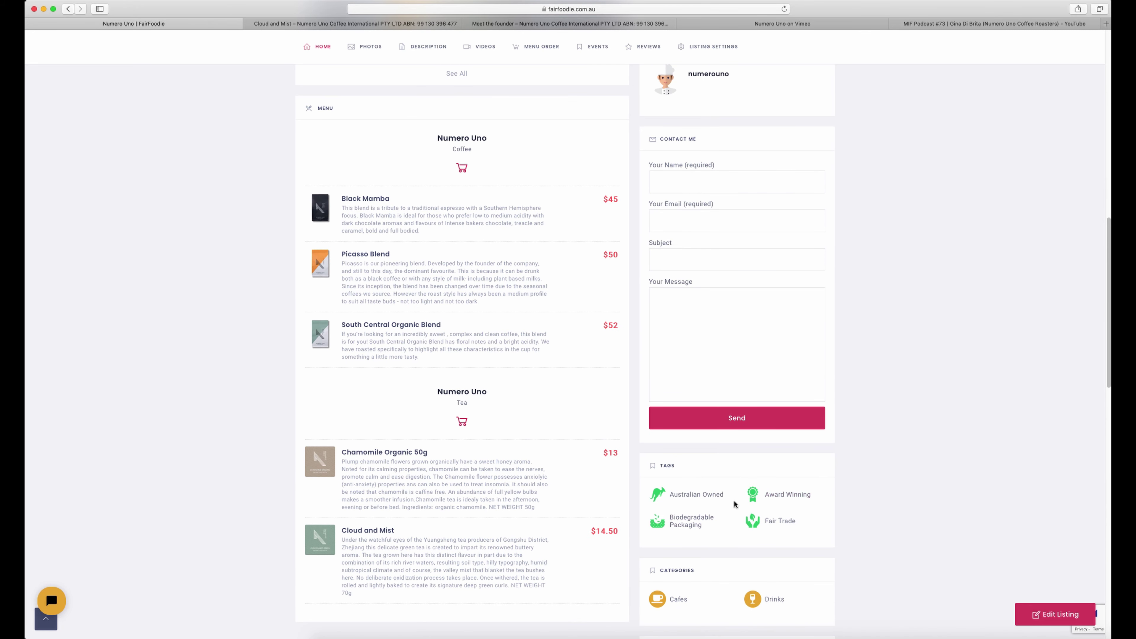
scroll(734, 504, "up", 1)
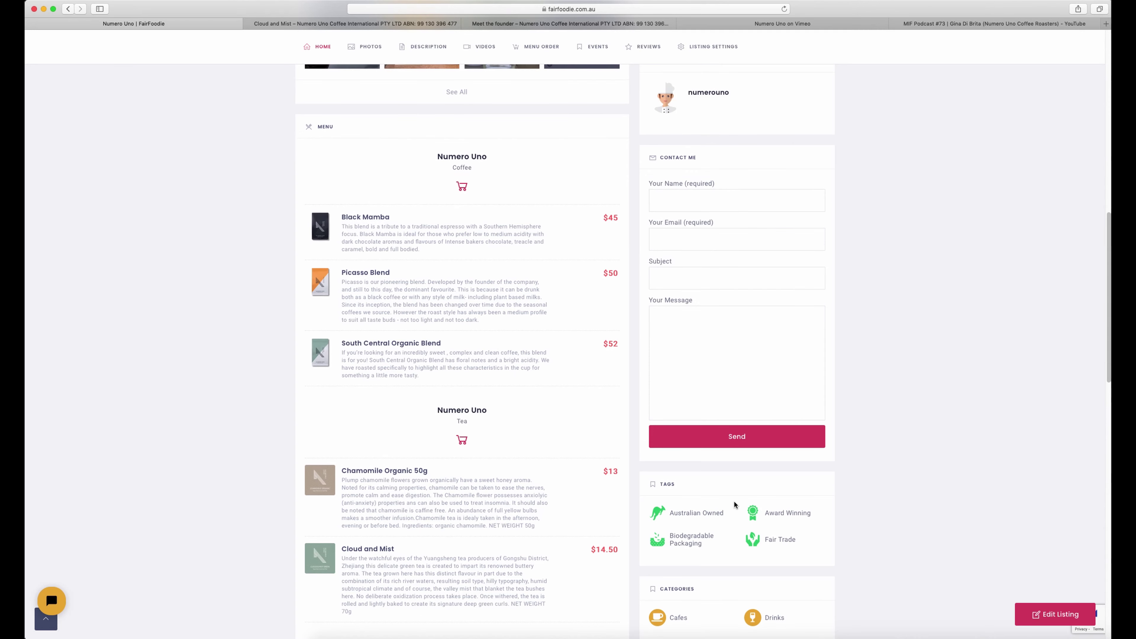
scroll(734, 500, "up", 5)
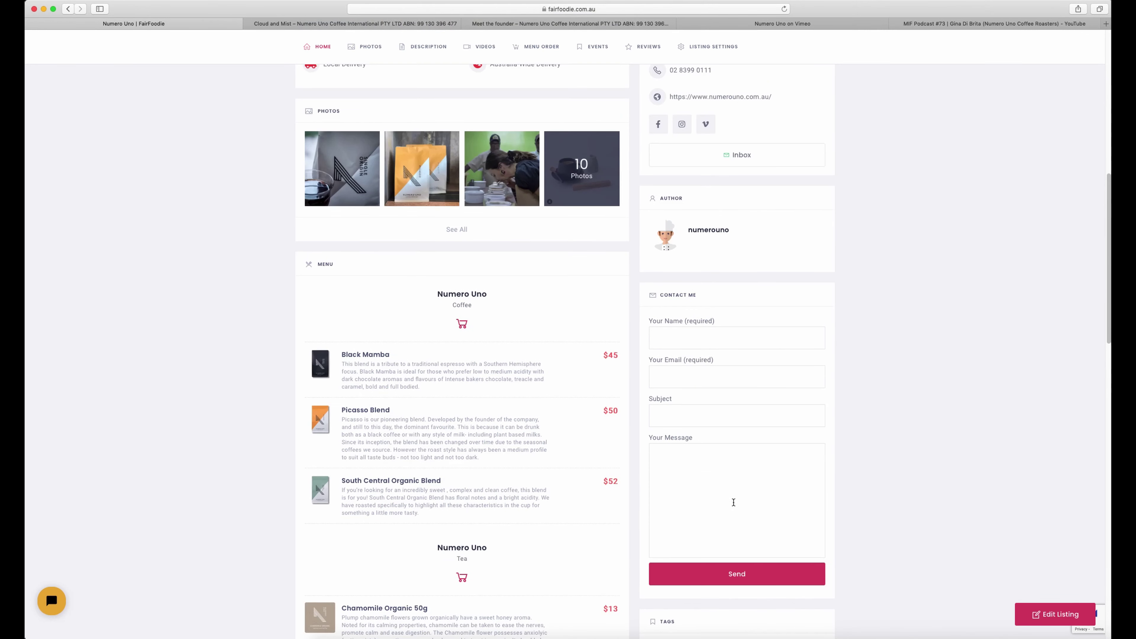
scroll(883, 378, "up", 10)
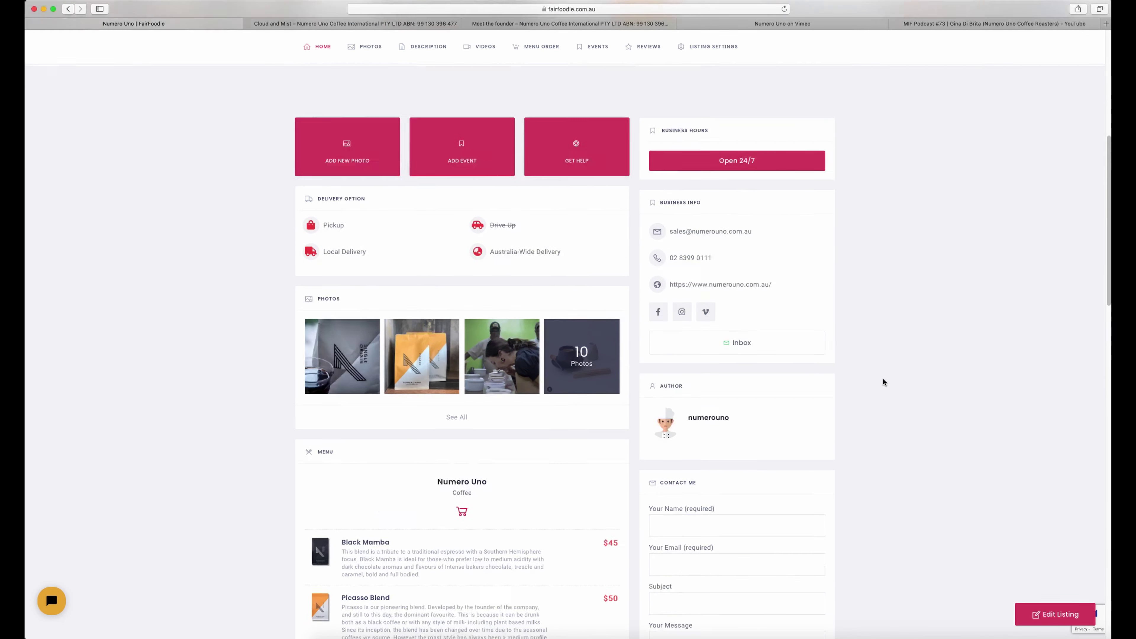
Check the business info, social links, inbox option and contact form, and return to the listing's header
scroll(879, 406, "down", 6)
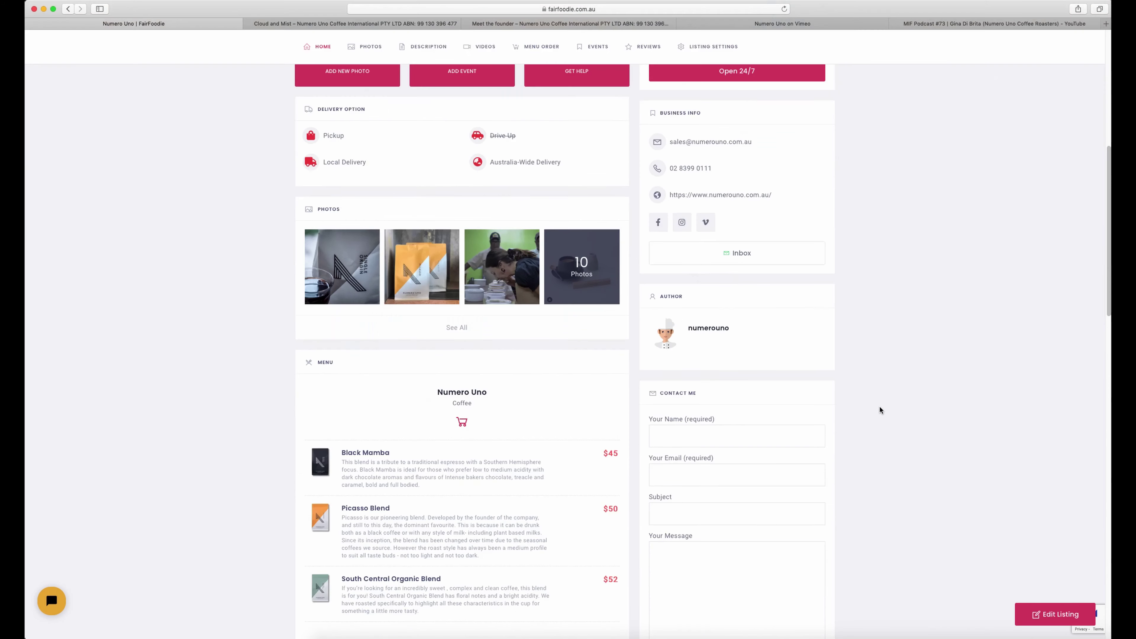
scroll(879, 405, "up", 5)
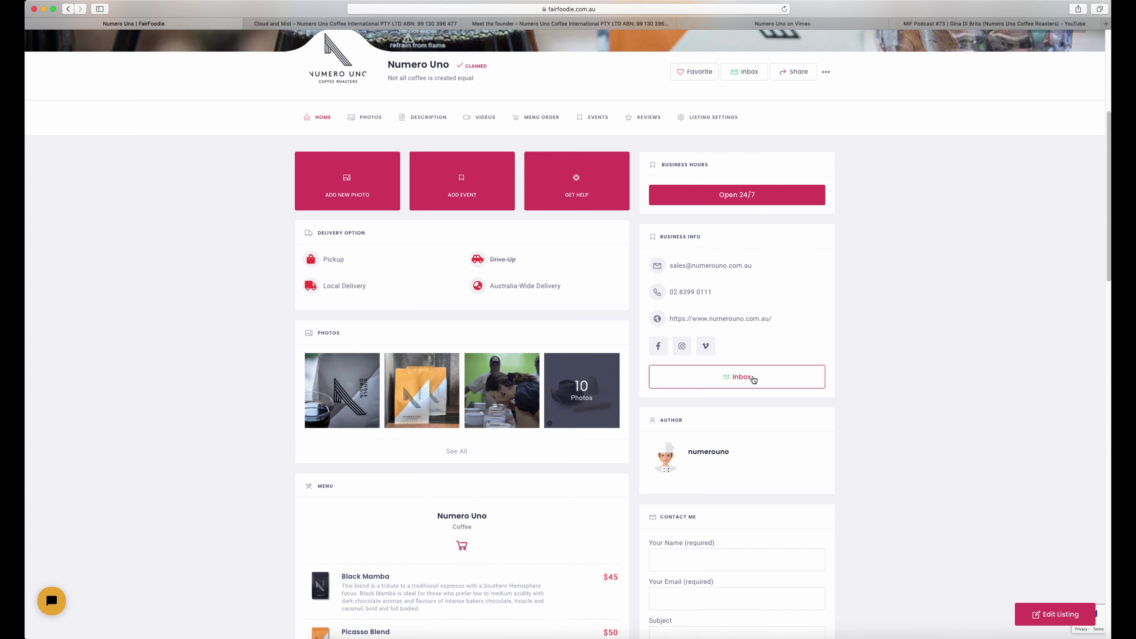
scroll(753, 379, "down", 3)
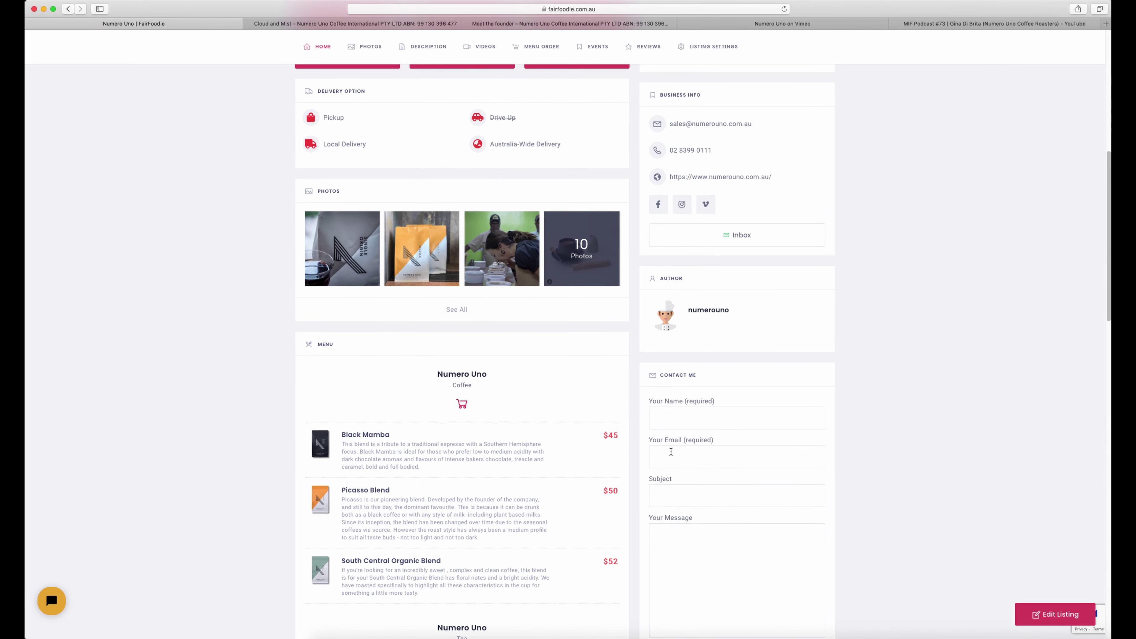
scroll(745, 476, "down", 2)
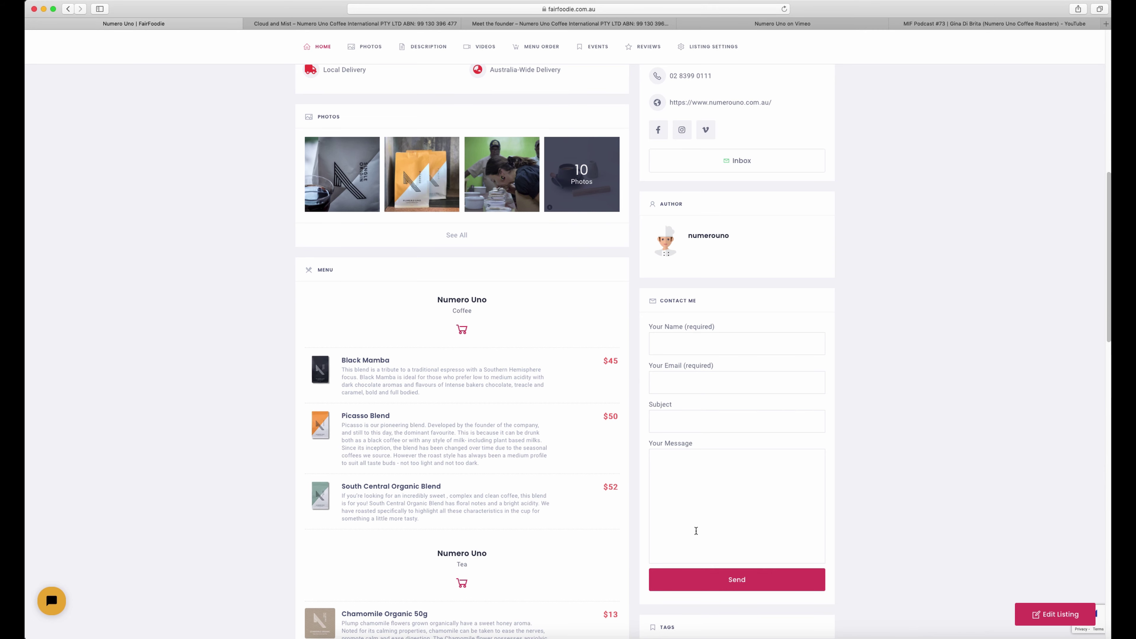
scroll(696, 531, "up", 5)
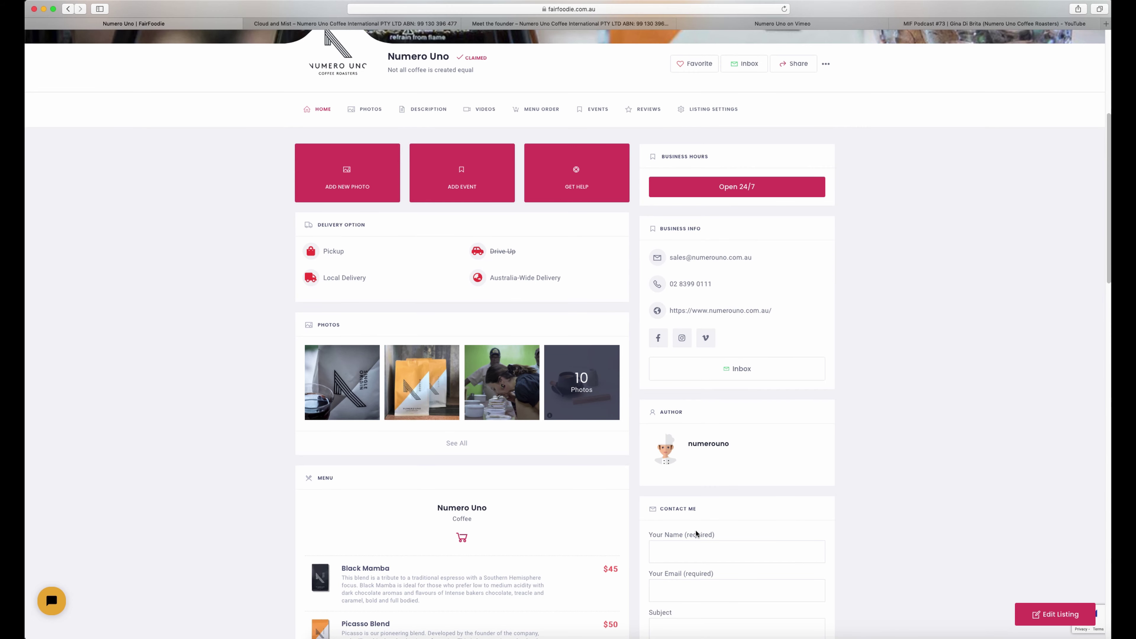
scroll(695, 534, "up", 1)
scroll(696, 531, "up", 1)
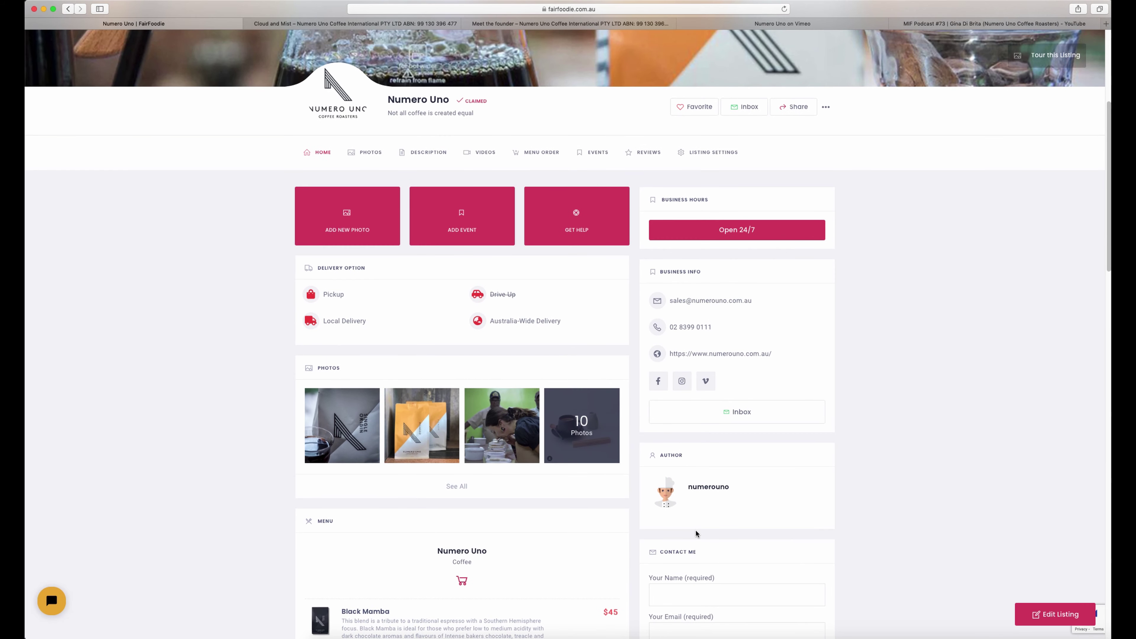
scroll(695, 530, "up", 5)
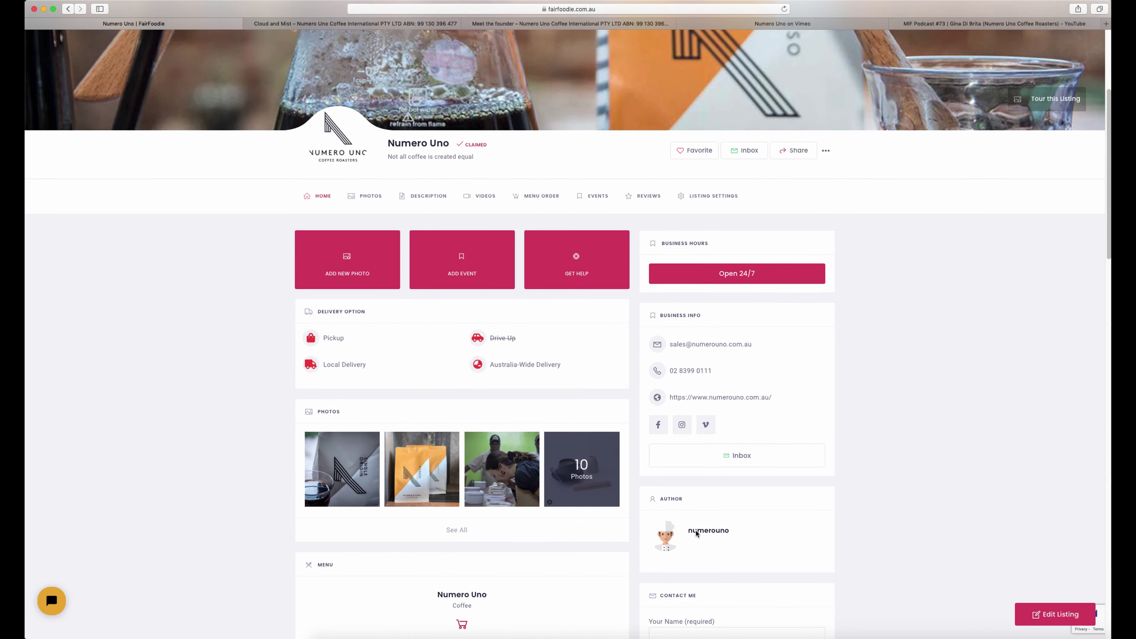
scroll(696, 531, "up", 3)
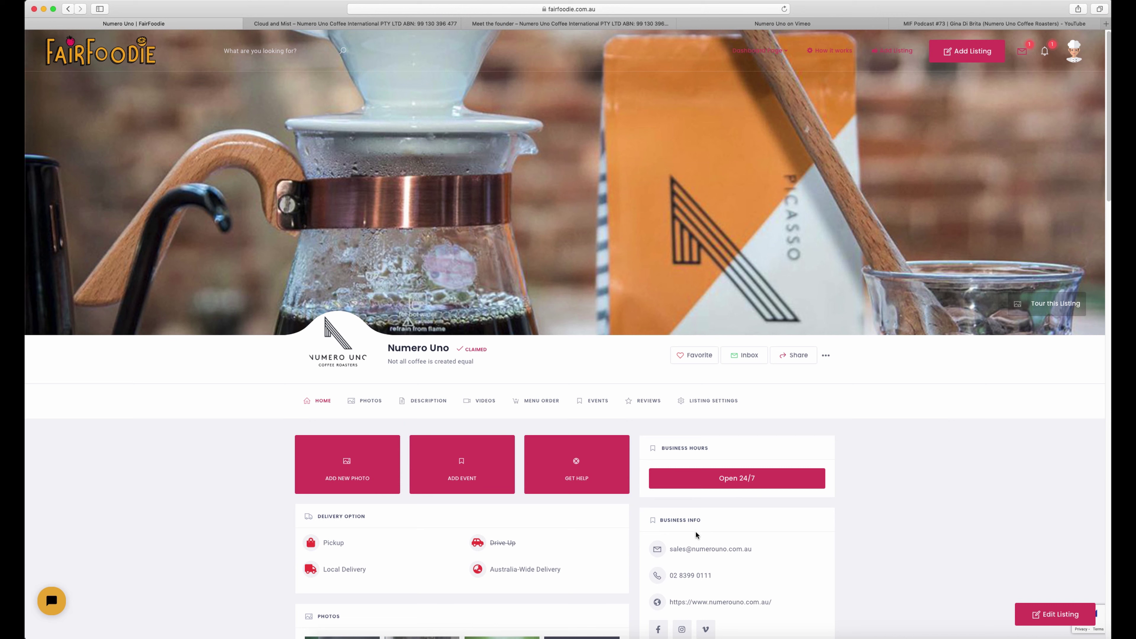
View the account's message preview and its latest notifications, and close the notifications preview
left_click(1022, 50)
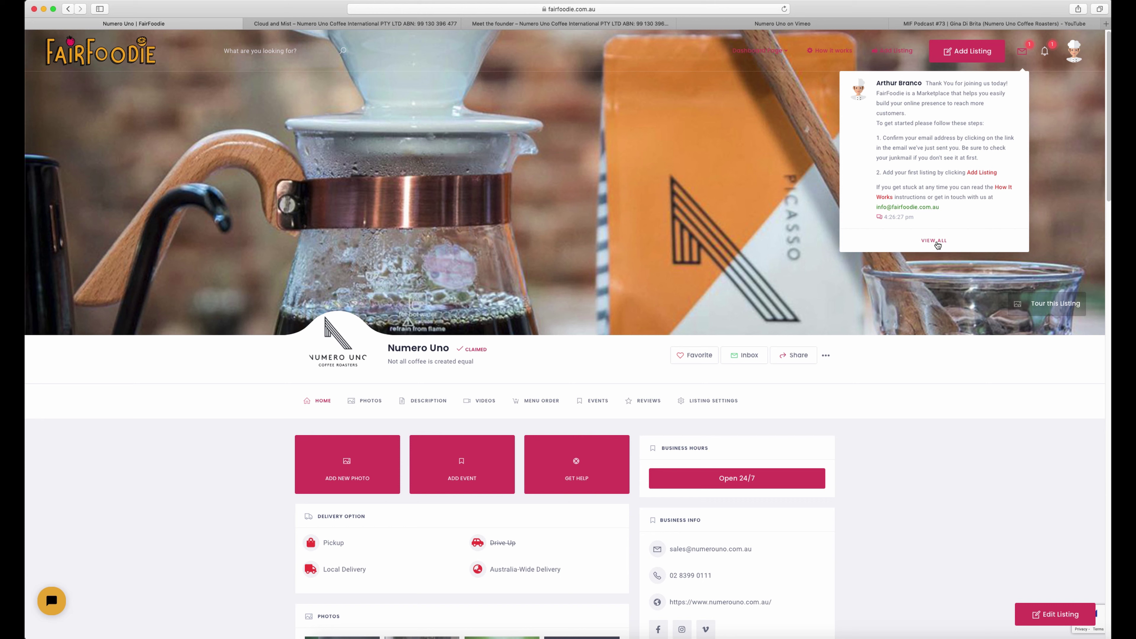
left_click(1044, 51)
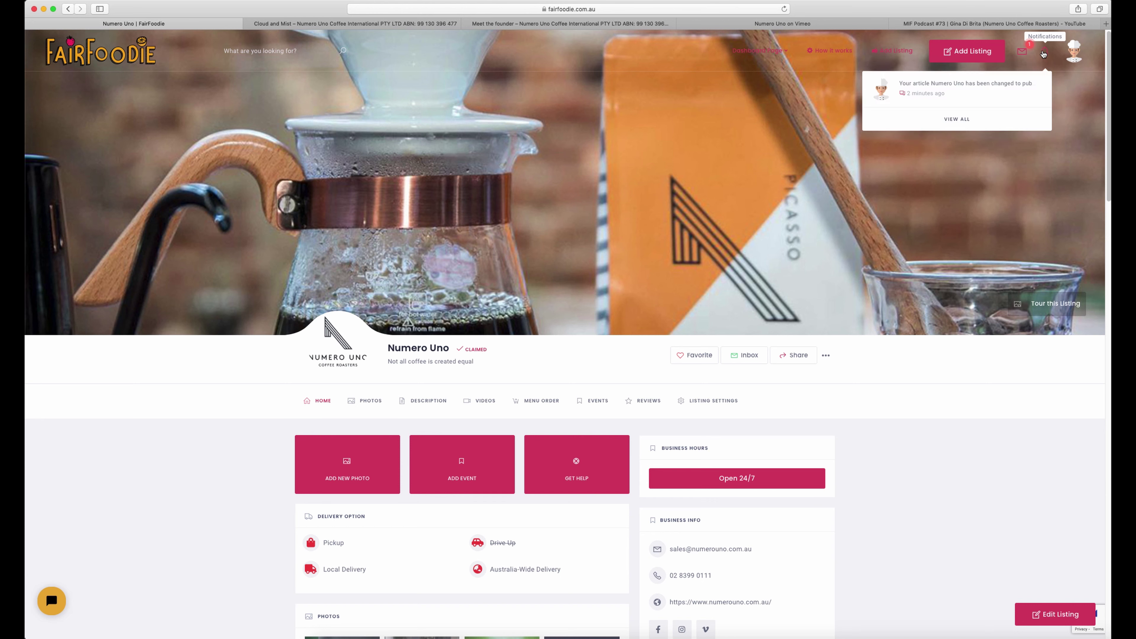
left_click(1044, 53)
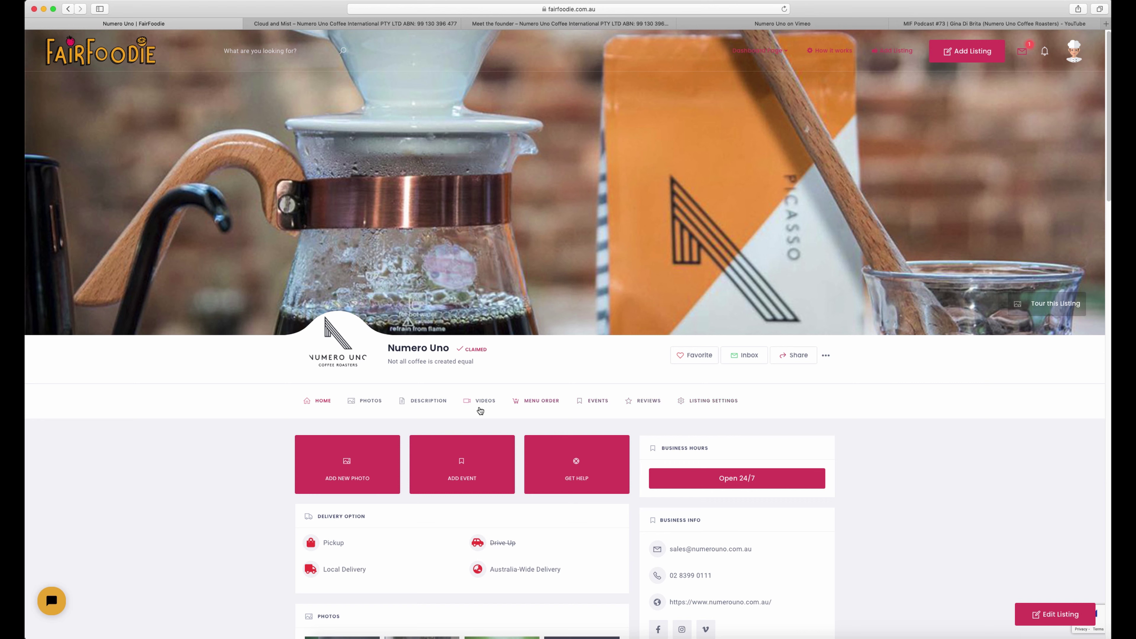
Show the listing's Photos section and look through the full image gallery
left_click(365, 402)
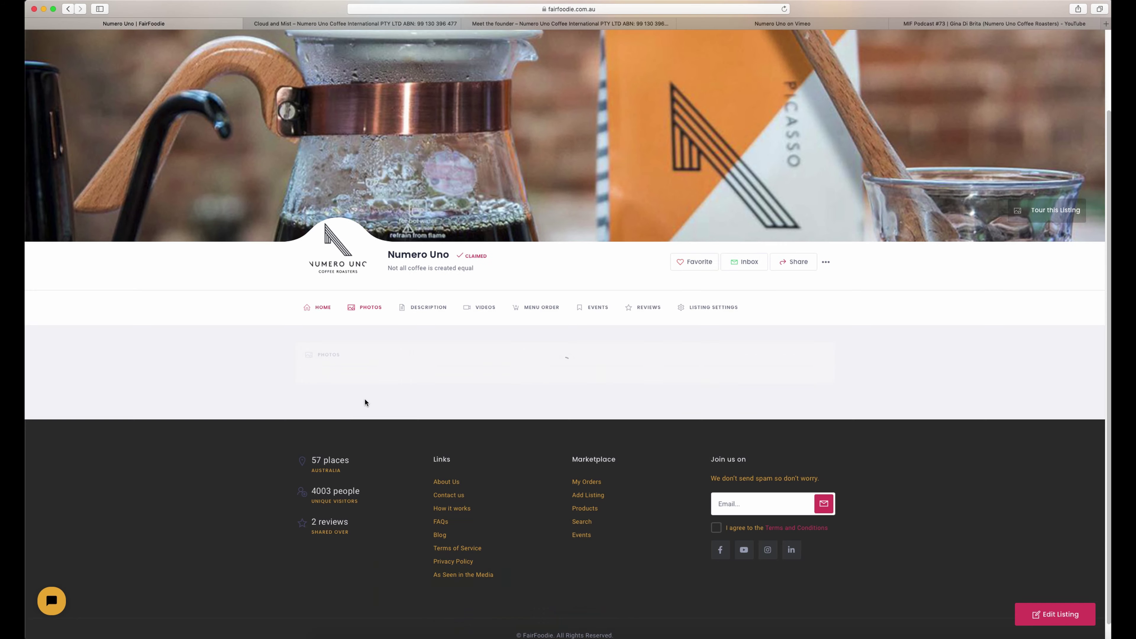
scroll(367, 407, "down", 4)
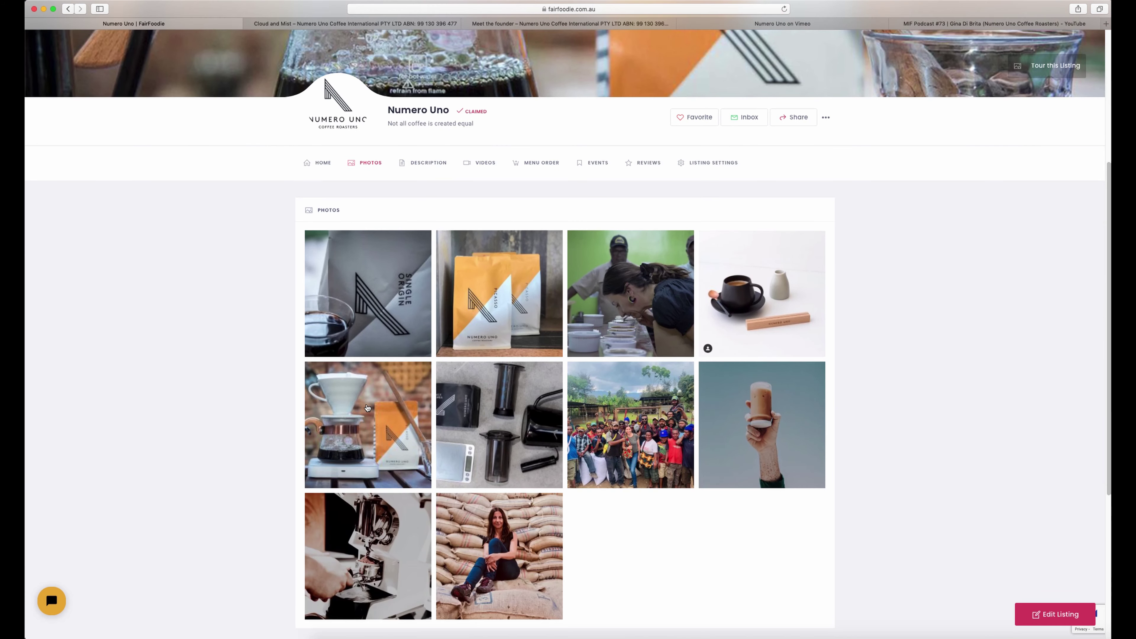
scroll(367, 407, "up", 3)
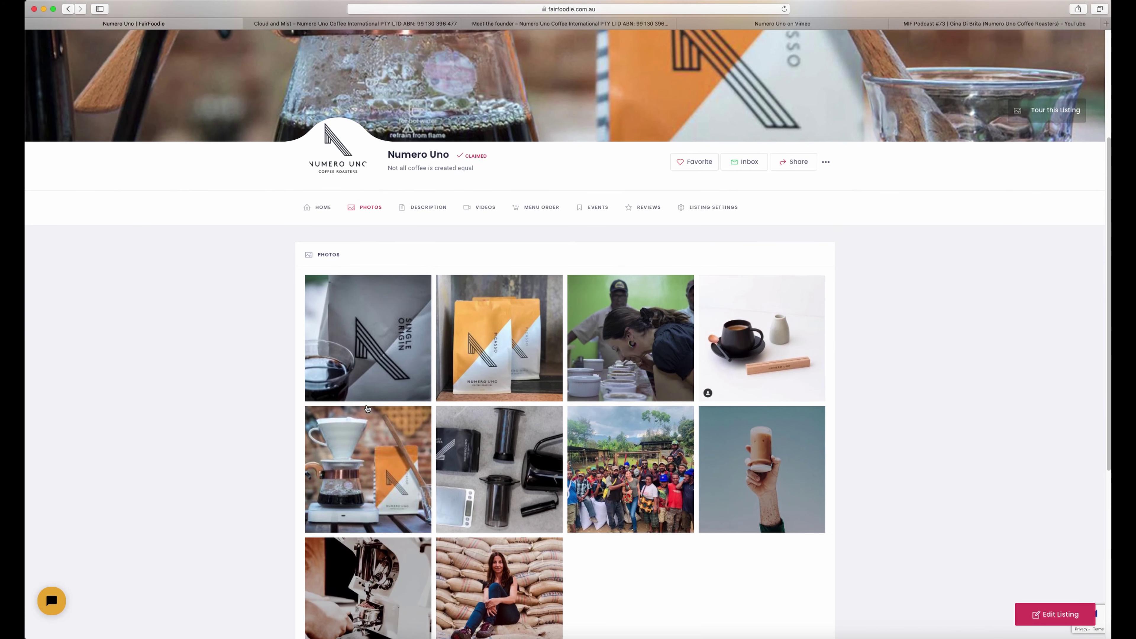
Show the listing's Description section and read through the founder and company story text
left_click(436, 232)
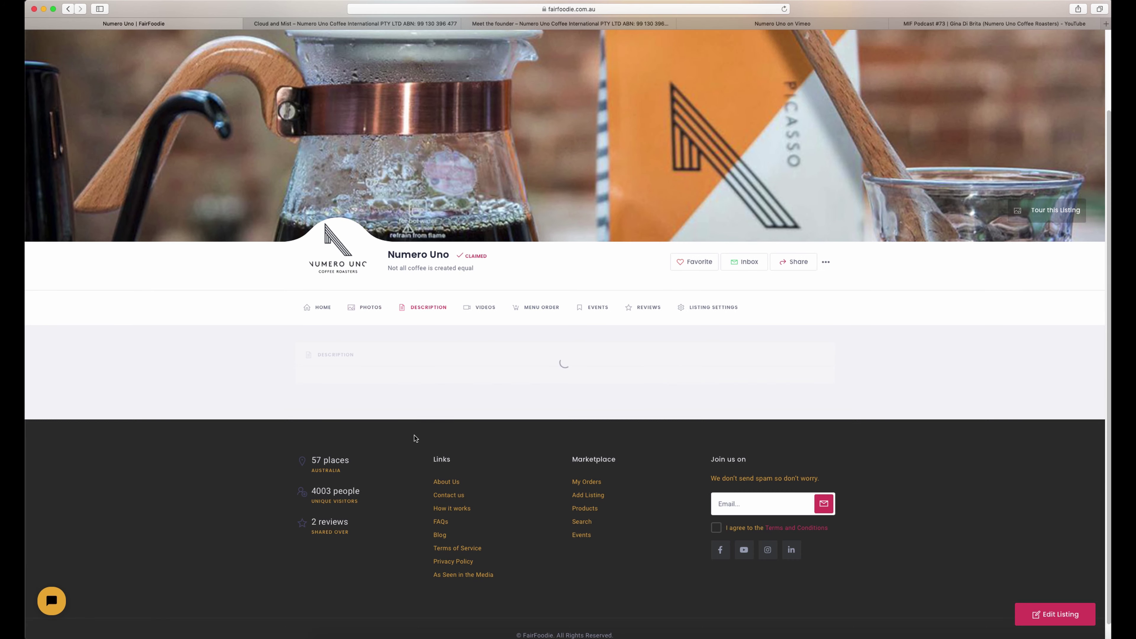
scroll(412, 437, "down", 3)
scroll(412, 439, "down", 20)
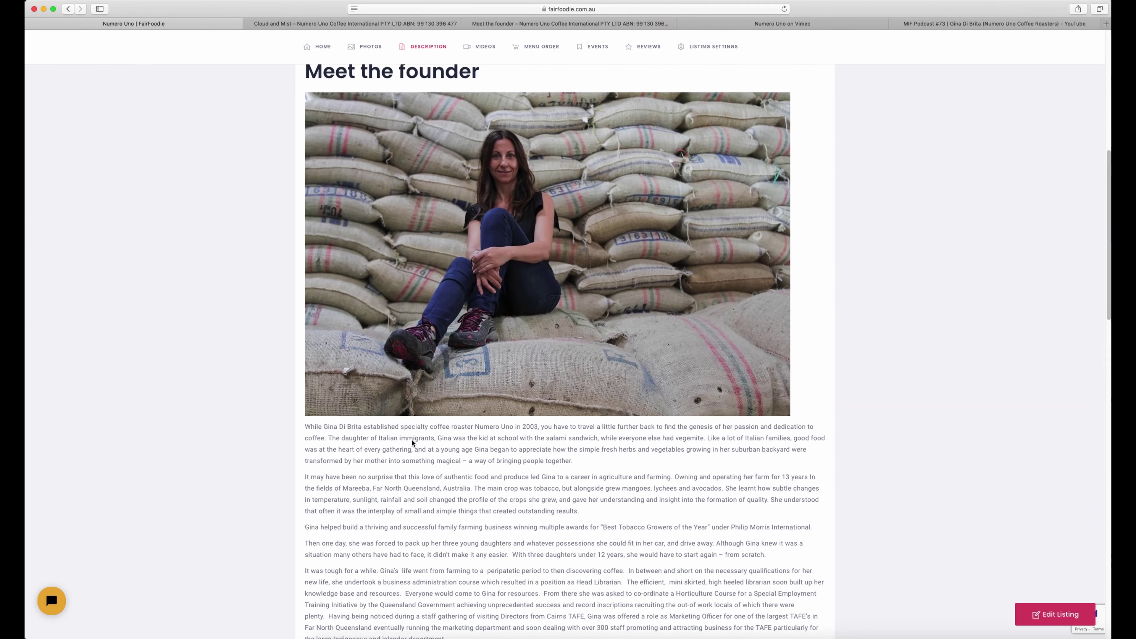
scroll(412, 439, "down", 15)
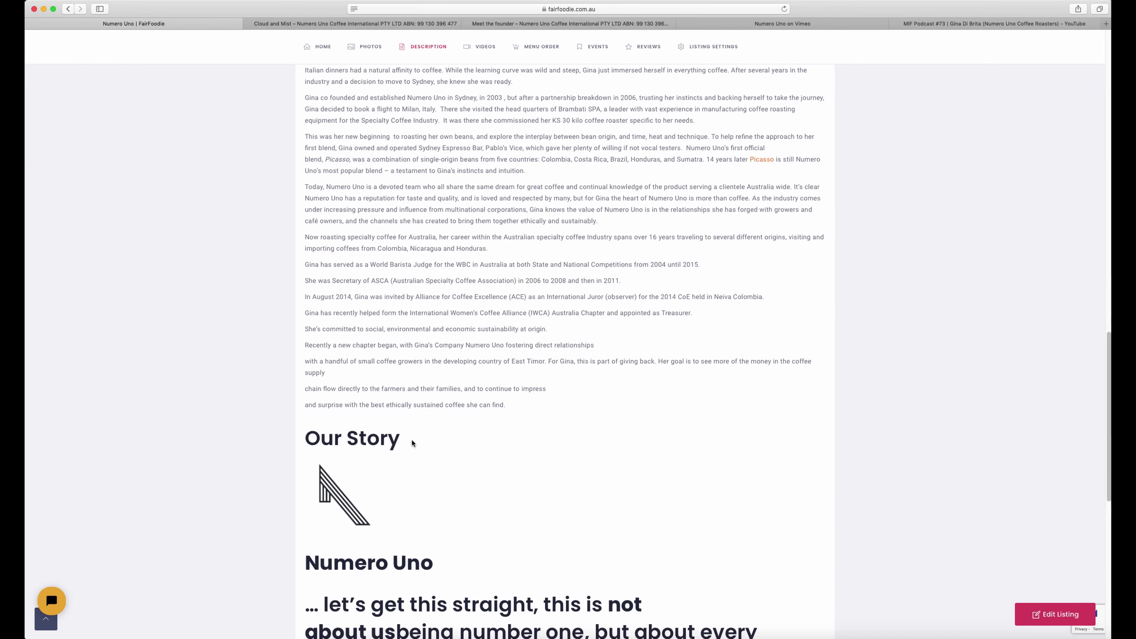
scroll(412, 439, "up", 4)
scroll(412, 443, "up", 20)
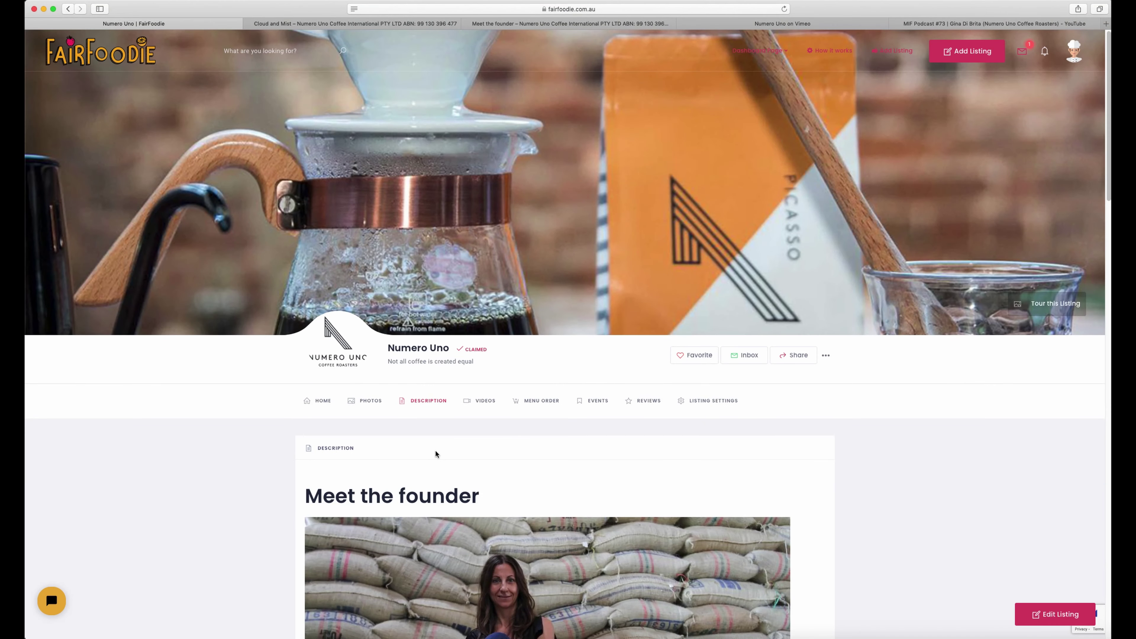
View the listing's Videos, Menu Order and Events sections in turn
left_click(484, 401)
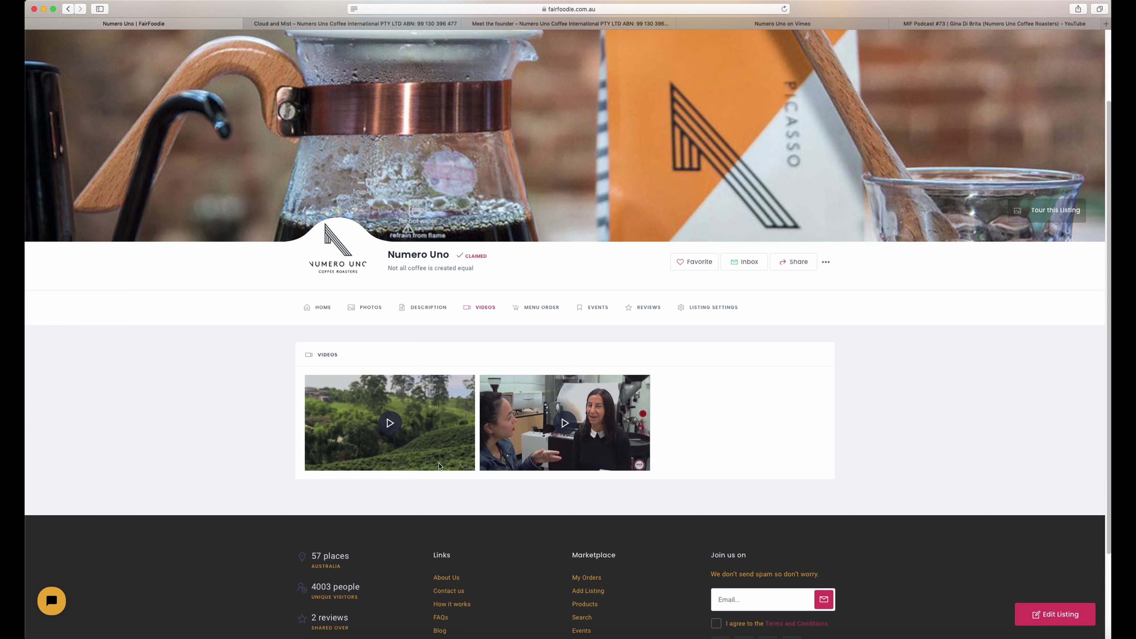
left_click(537, 308)
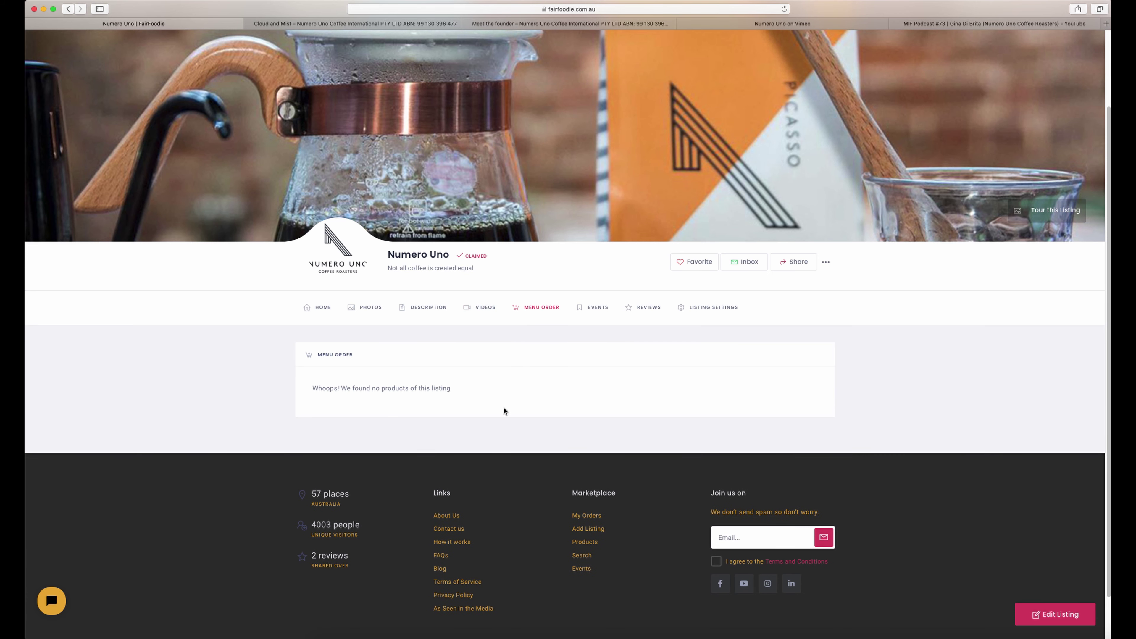
left_click(593, 311)
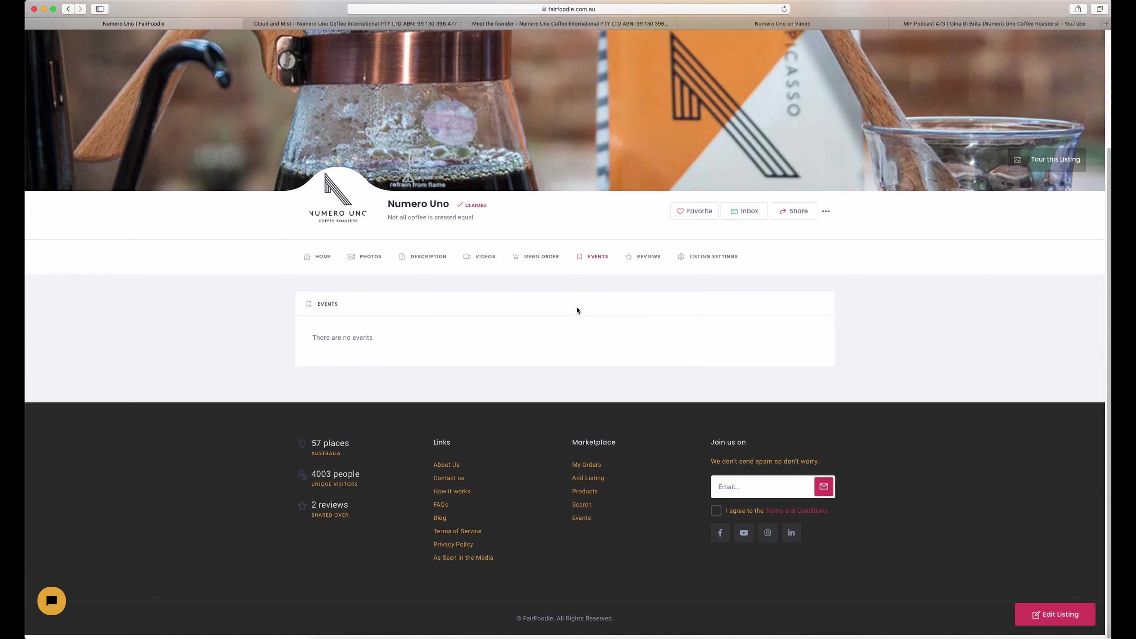
scroll(493, 357, "up", 5)
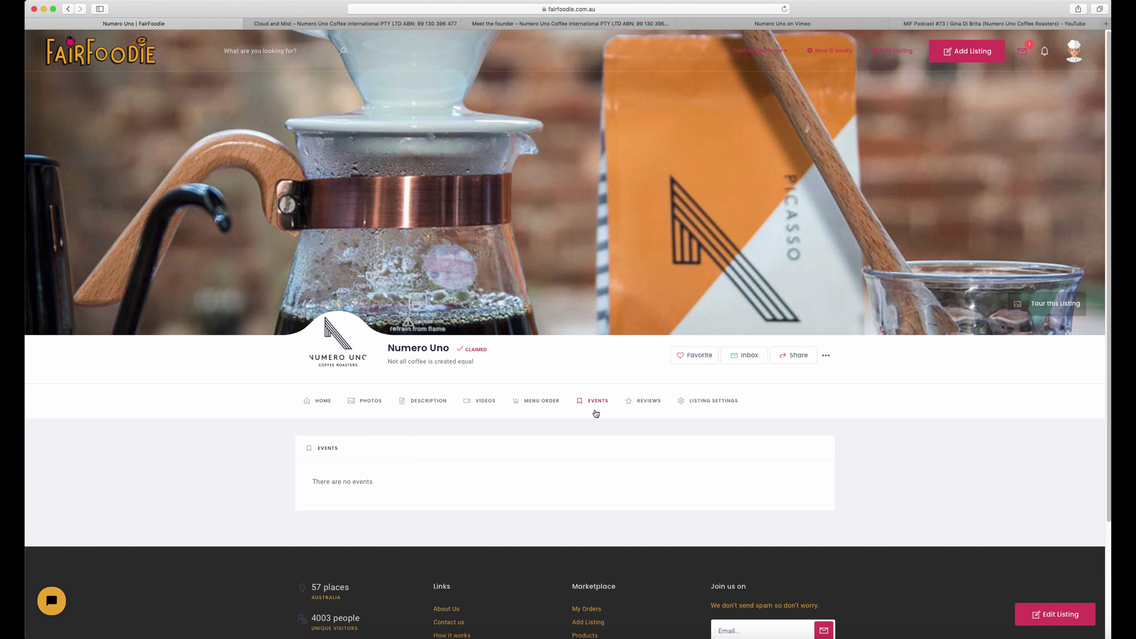
Show the listing's Reviews section, inspect the review form's rating sliders, and close the form without submitting a review
left_click(639, 403)
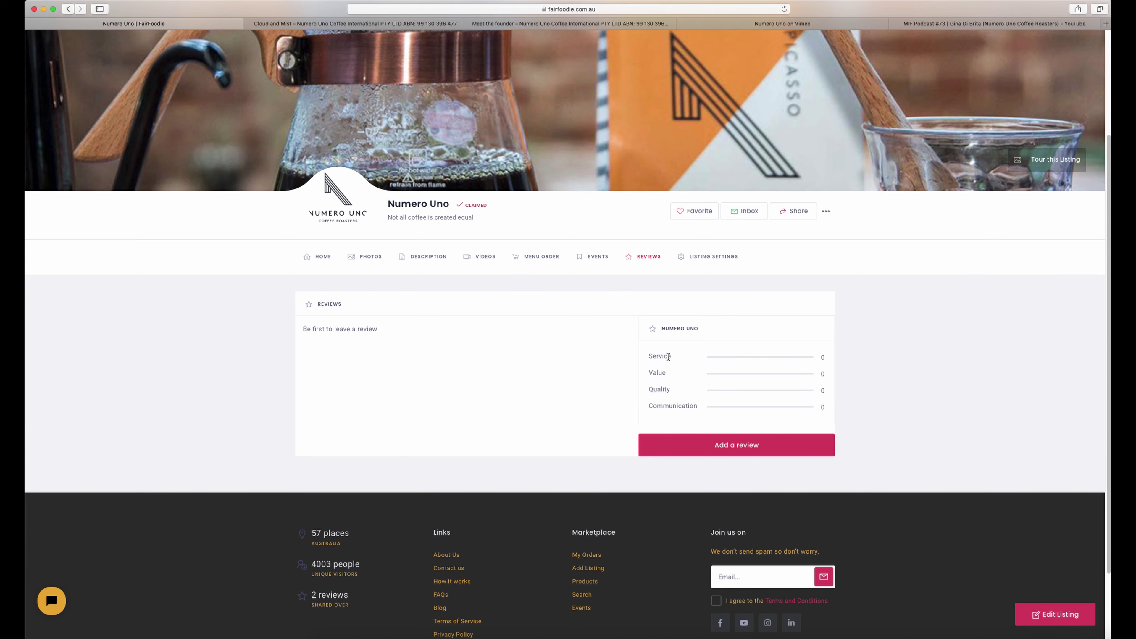
left_click(712, 443)
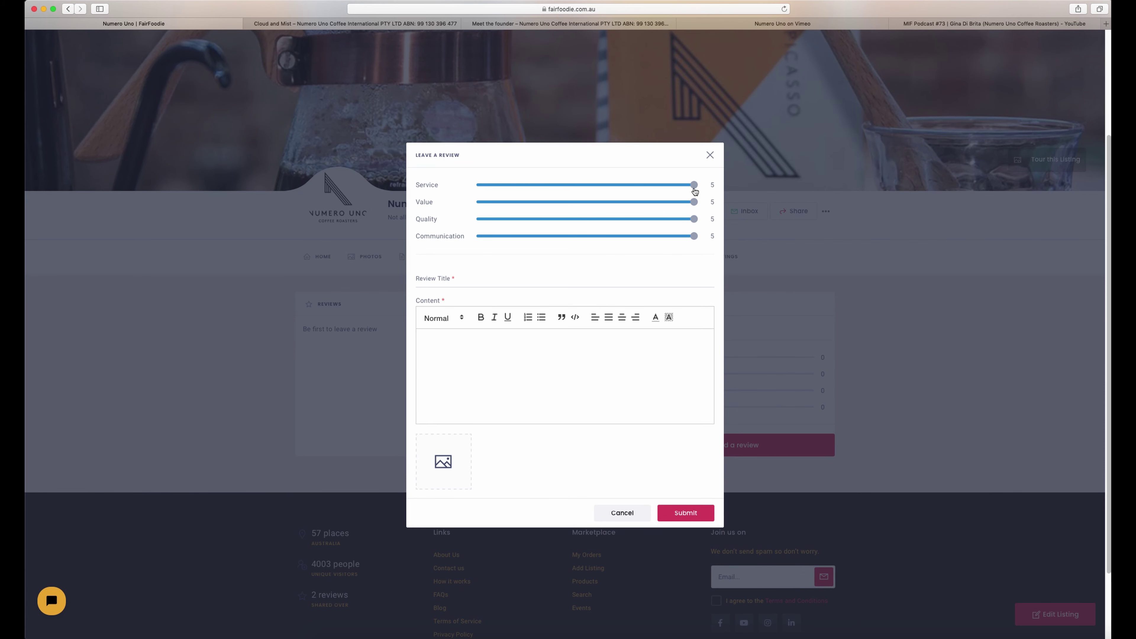
left_click_drag(693, 185, 716, 235)
left_click(711, 155)
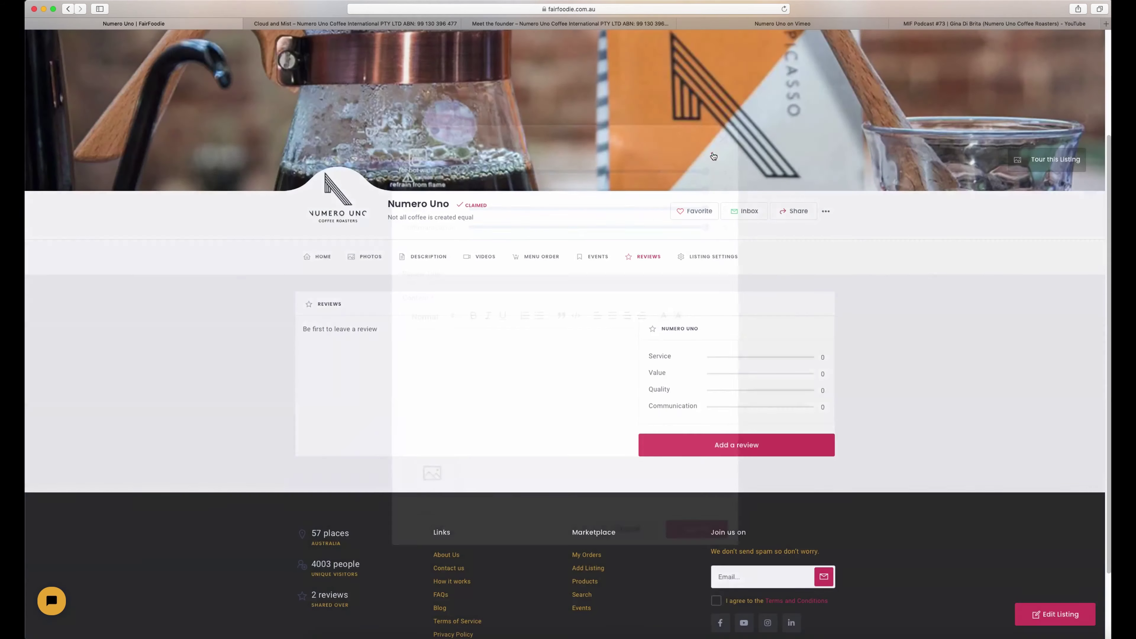
scroll(623, 380, "up", 3)
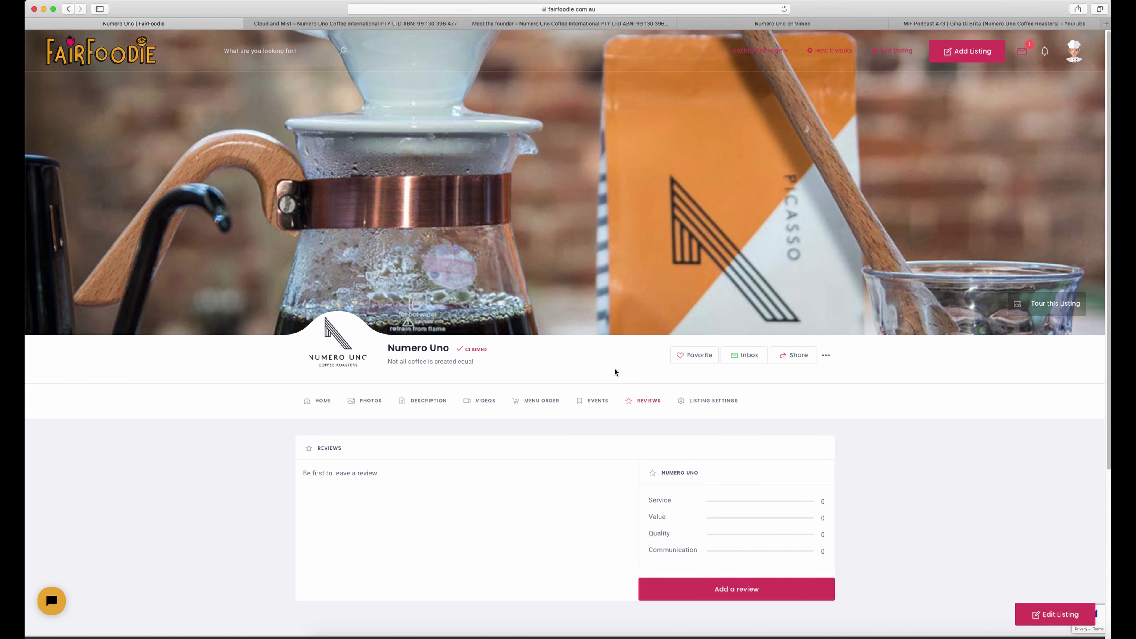
Show the general listing settings, and view the listing's new message form before closing it unsent
left_click(694, 401)
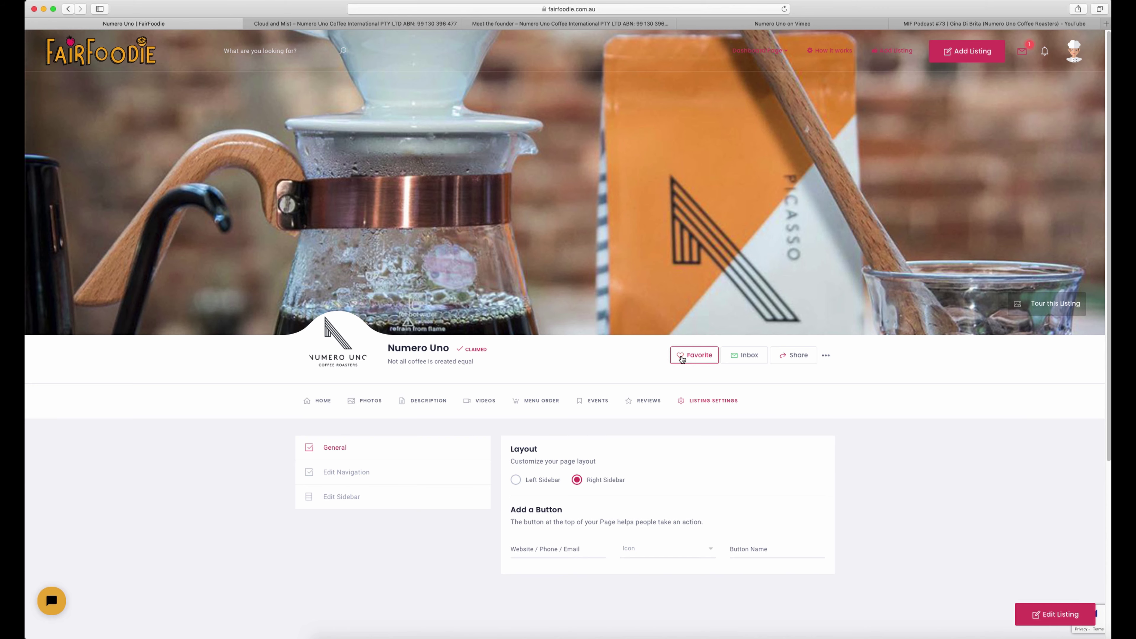
left_click(741, 358)
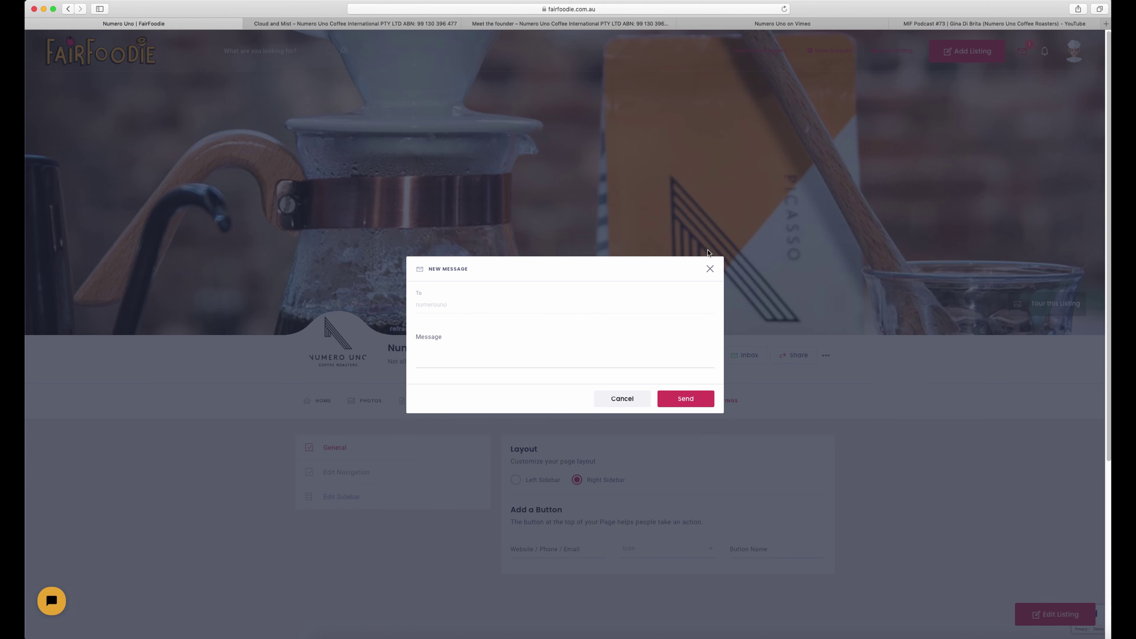
left_click(710, 269)
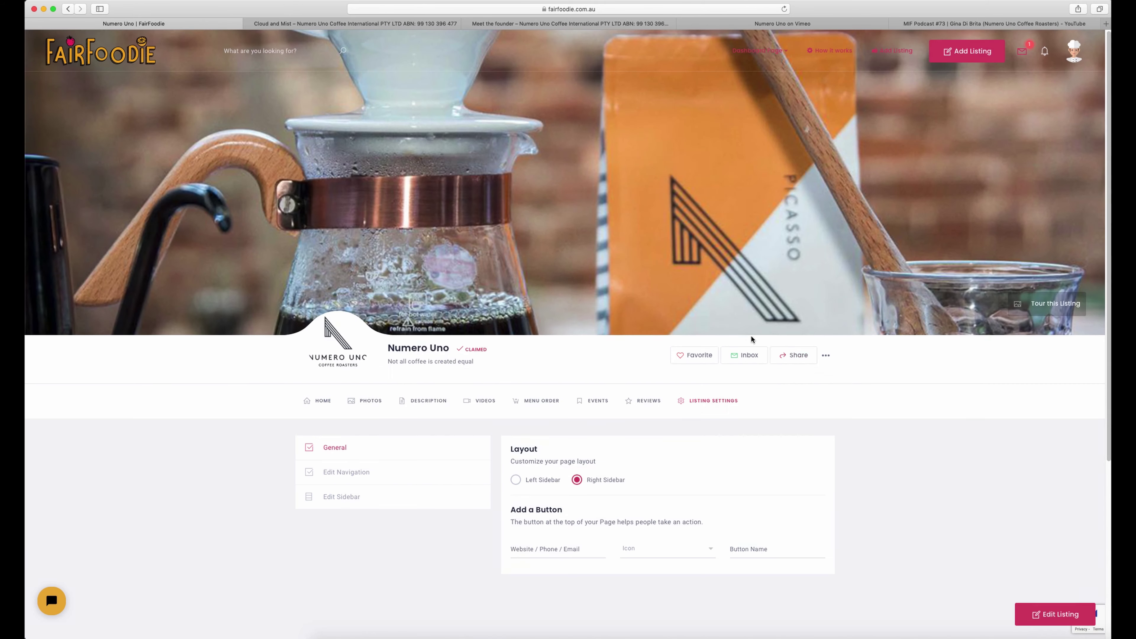
Check the listing's Facebook sharing option and close the Facebook login window without signing in
left_click(788, 355)
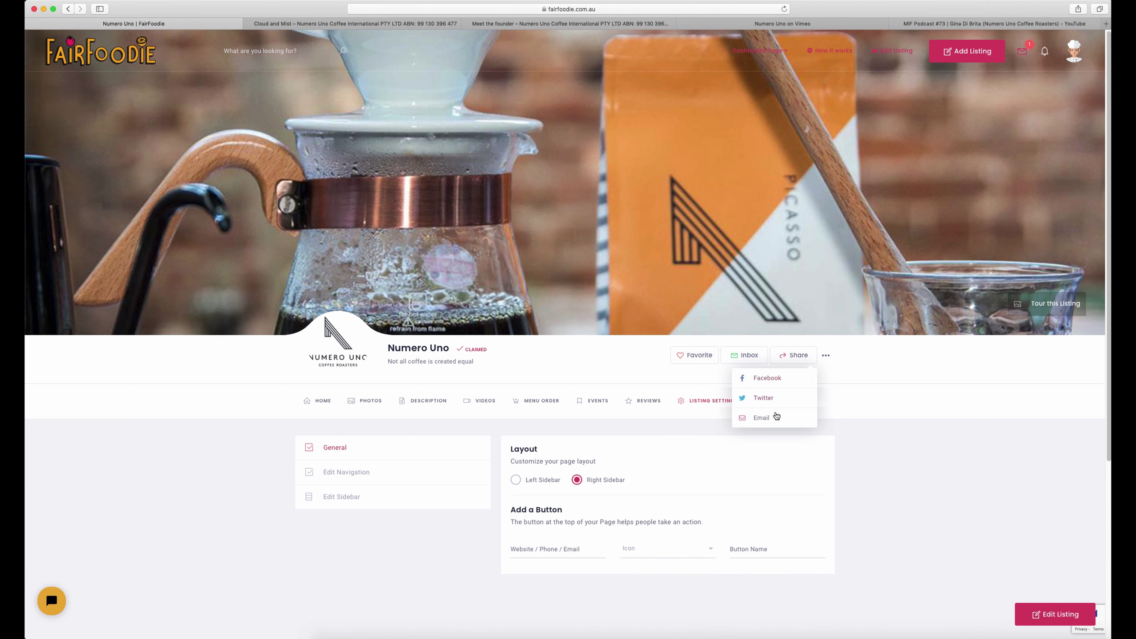
left_click(779, 380)
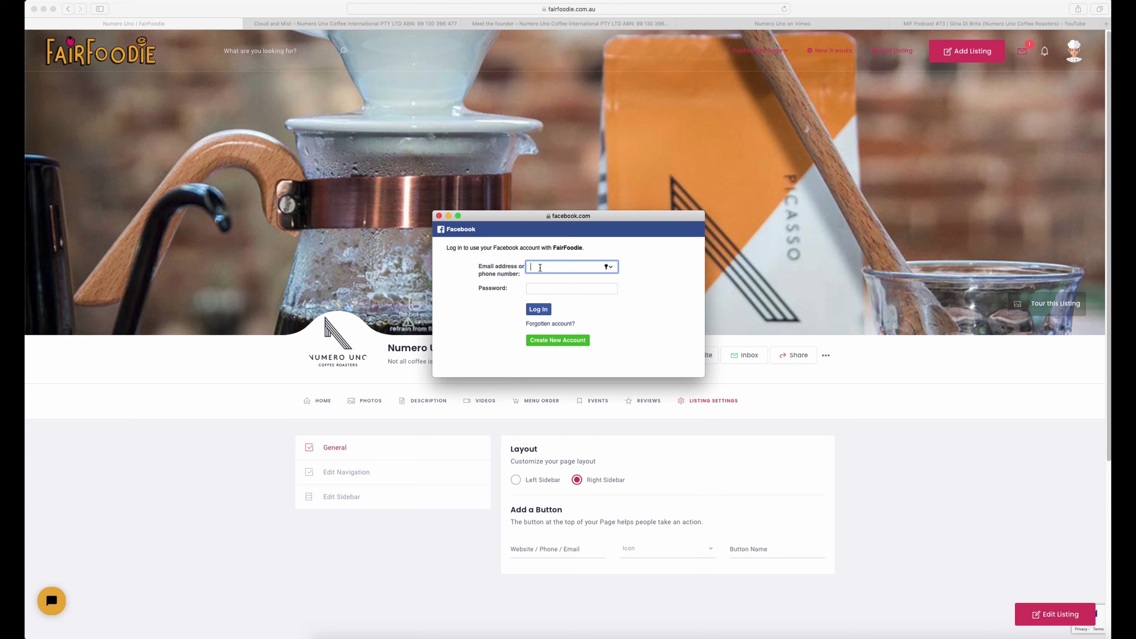
left_click(439, 216)
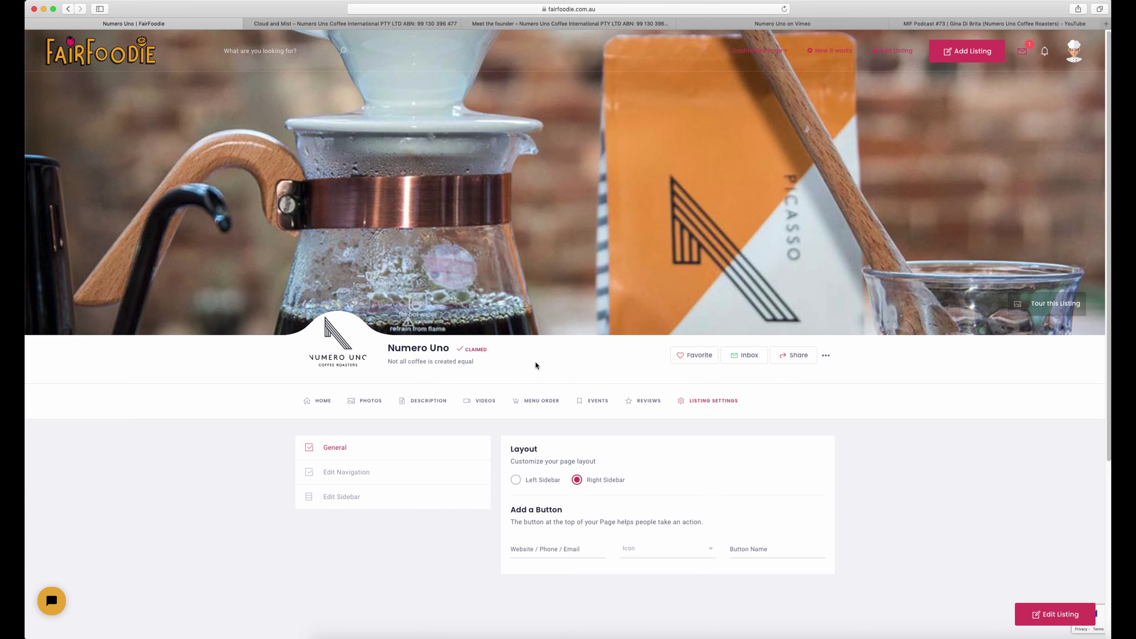
View the listing's remaining share choices and its report option, and return to the listing's Home section
left_click(798, 356)
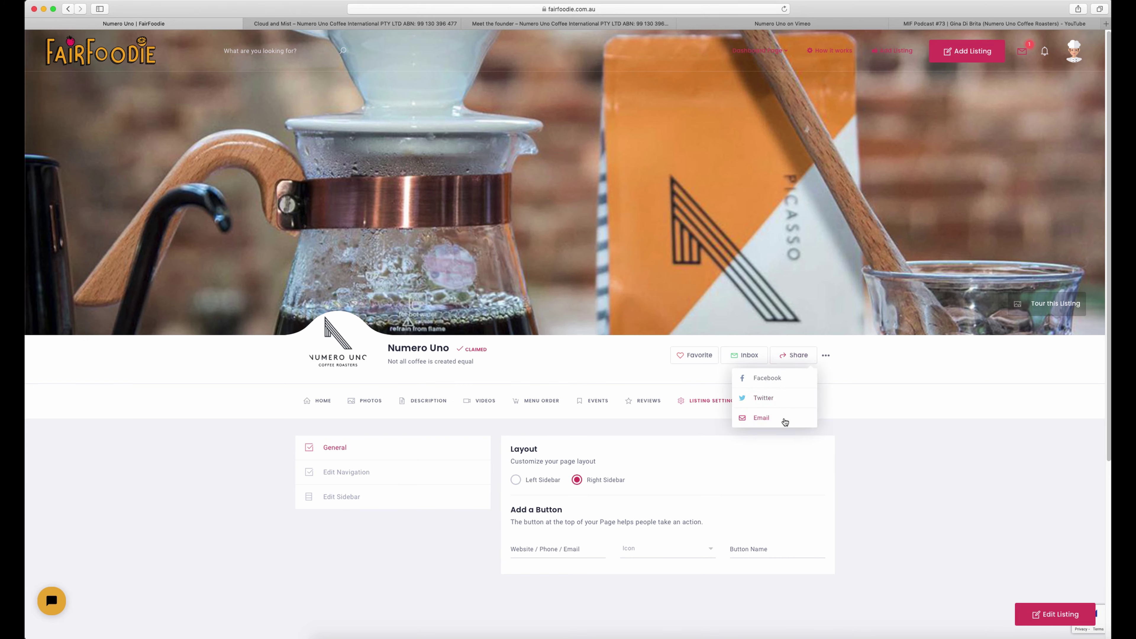
left_click(826, 355)
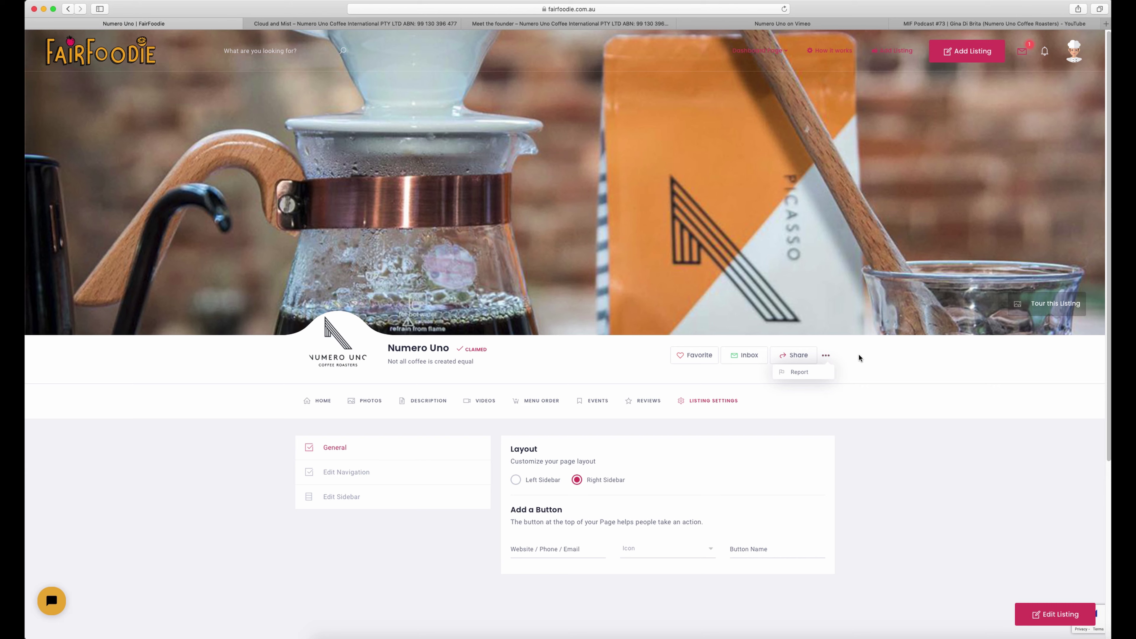
left_click(325, 401)
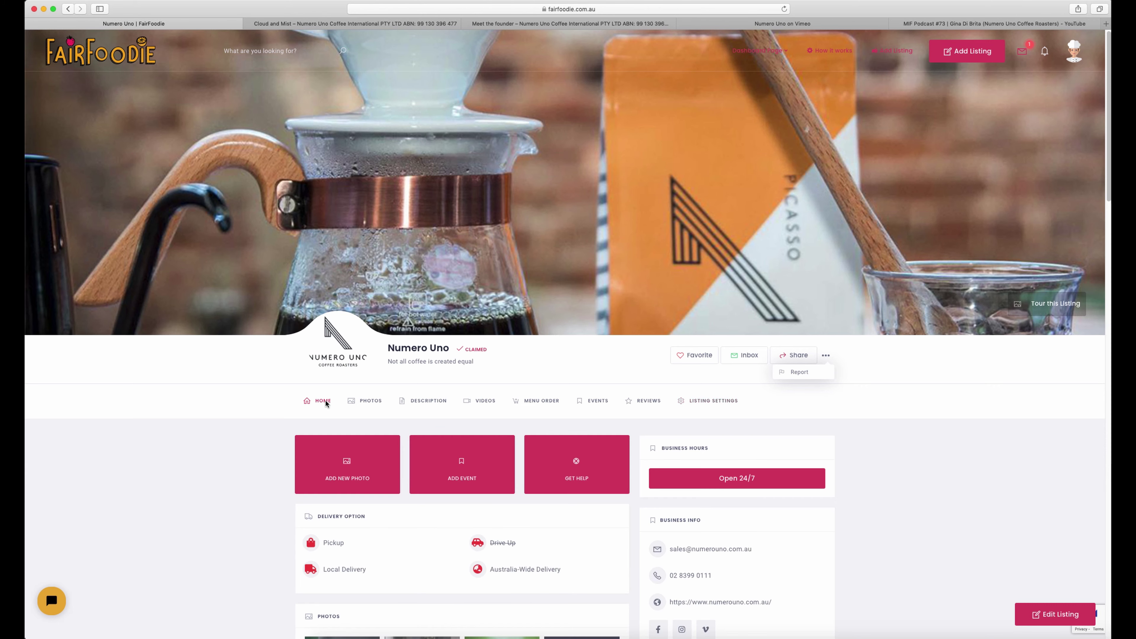